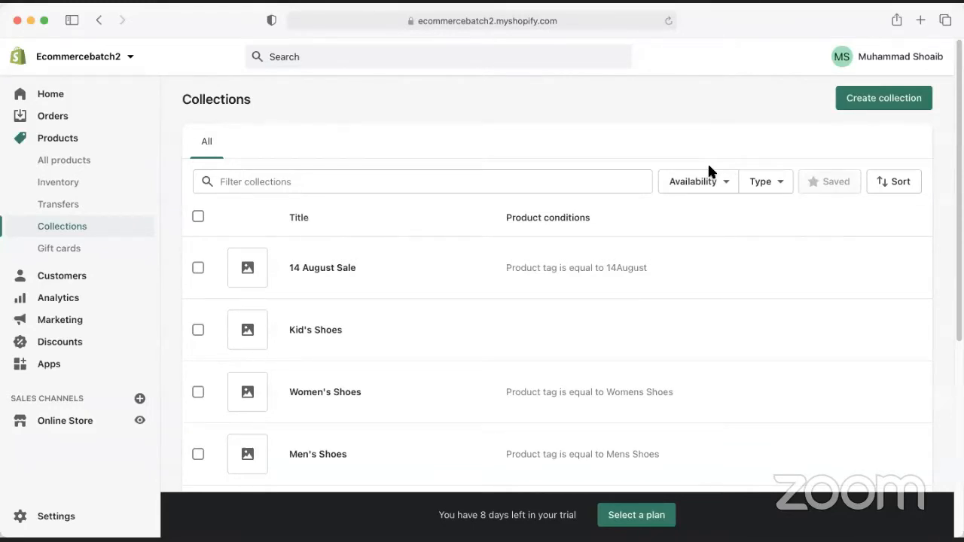
Start a new collection and review the form's title, availability, collection type, conditions and theme template sections.
{"action": "left_click", "coordinate": [899, 98]}
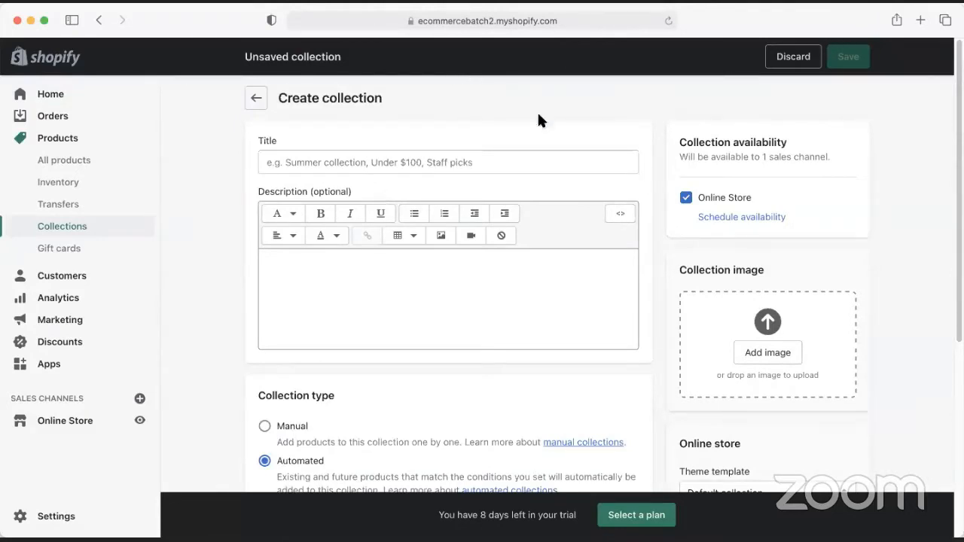
{"action": "scroll", "coordinate": [751, 253], "scroll_direction": "down", "scroll_amount": 5}
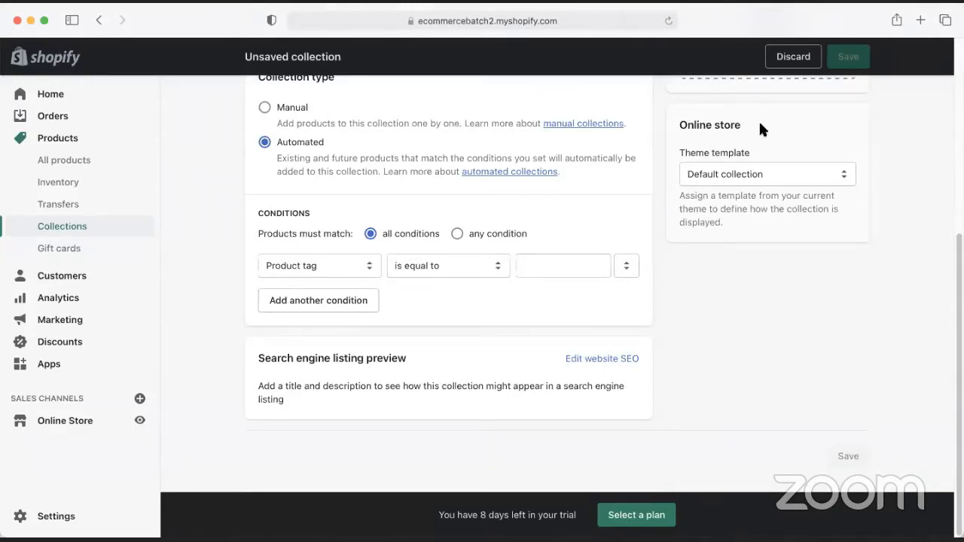
{"action": "scroll", "coordinate": [790, 345], "scroll_direction": "up", "scroll_amount": 5}
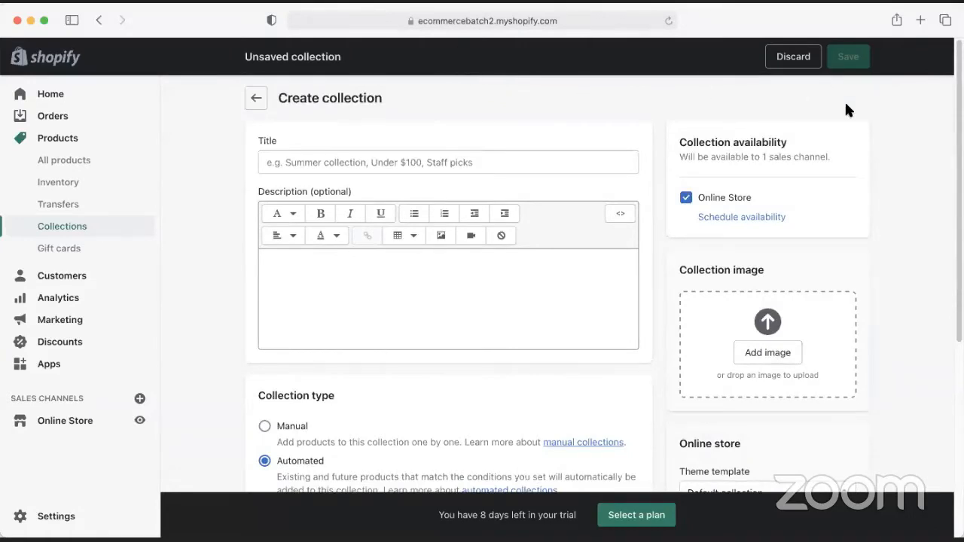
{"action": "scroll", "coordinate": [503, 392], "scroll_direction": "down", "scroll_amount": 5}
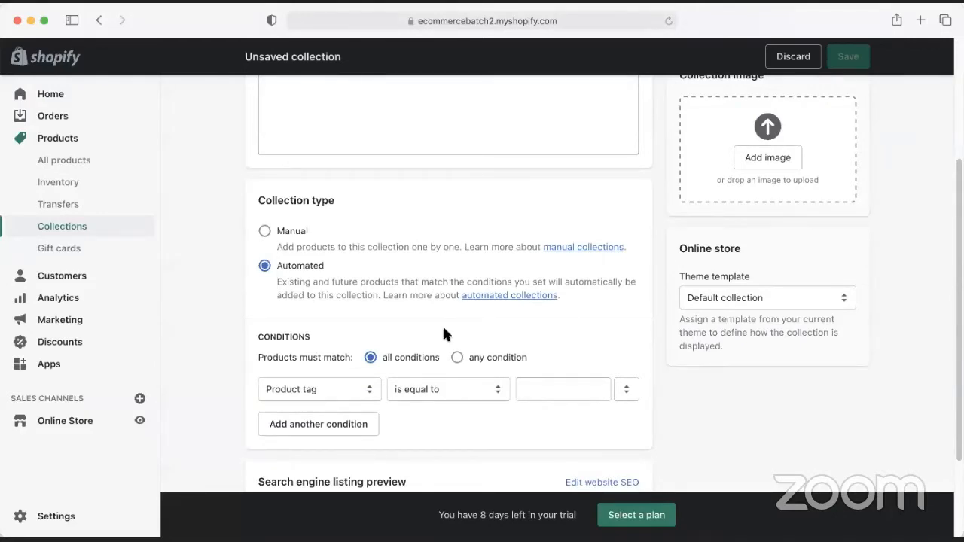
{"action": "scroll", "coordinate": [308, 389], "scroll_direction": "down", "scroll_amount": 3}
Try Product title, Product type, Product price and Compare at price as the condition, restore Product tag, and view the available tags.
{"action": "left_click", "coordinate": [327, 267]}
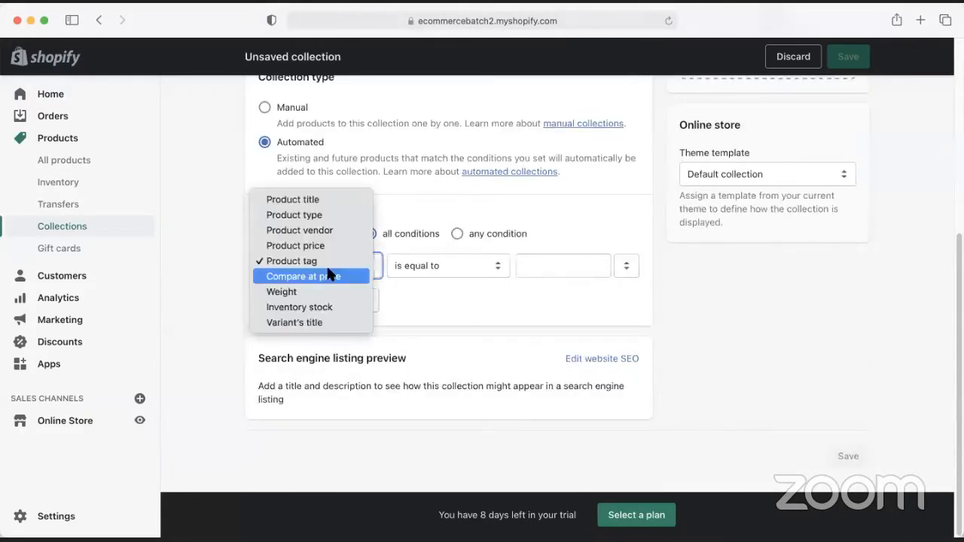
{"action": "left_click", "coordinate": [326, 200]}
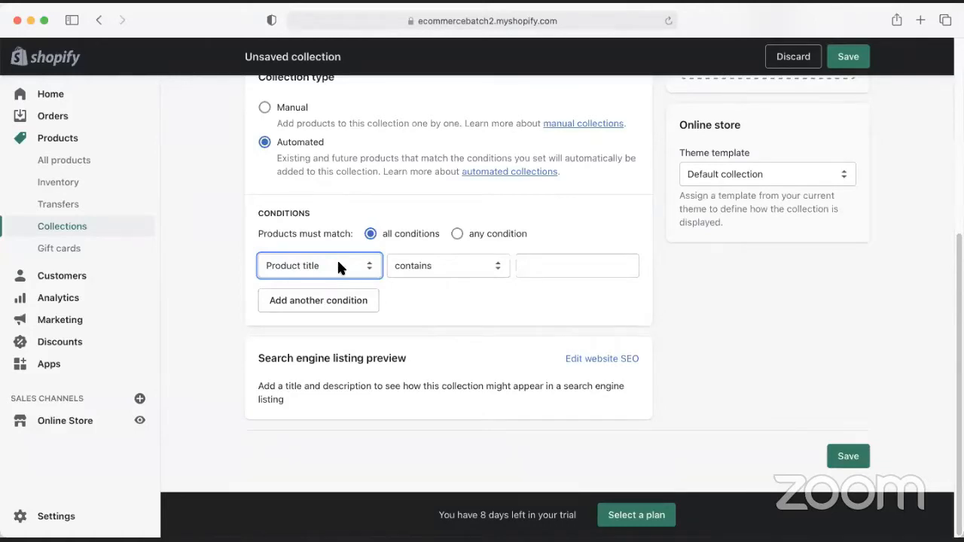
{"action": "left_click", "coordinate": [338, 267]}
{"action": "left_click", "coordinate": [334, 277]}
{"action": "left_click", "coordinate": [336, 263]}
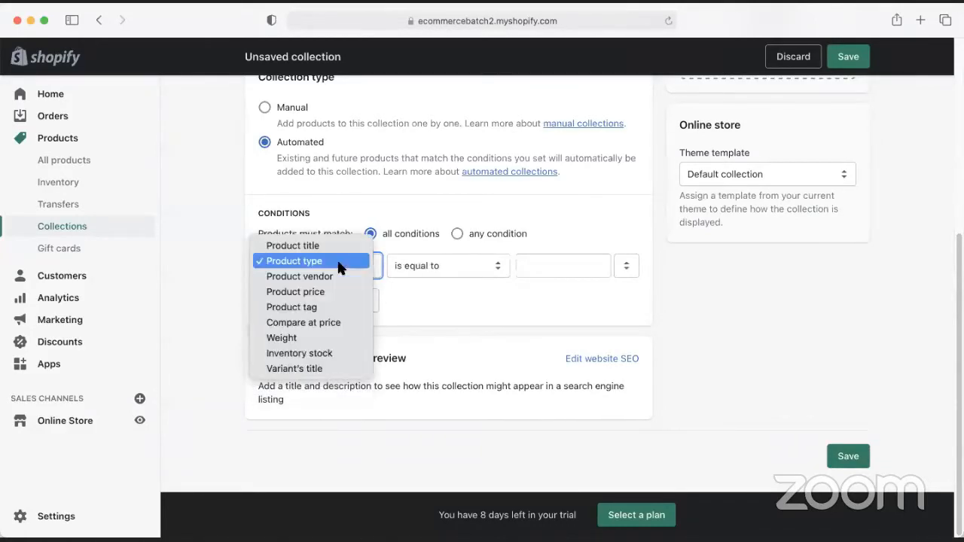
{"action": "left_click", "coordinate": [334, 292]}
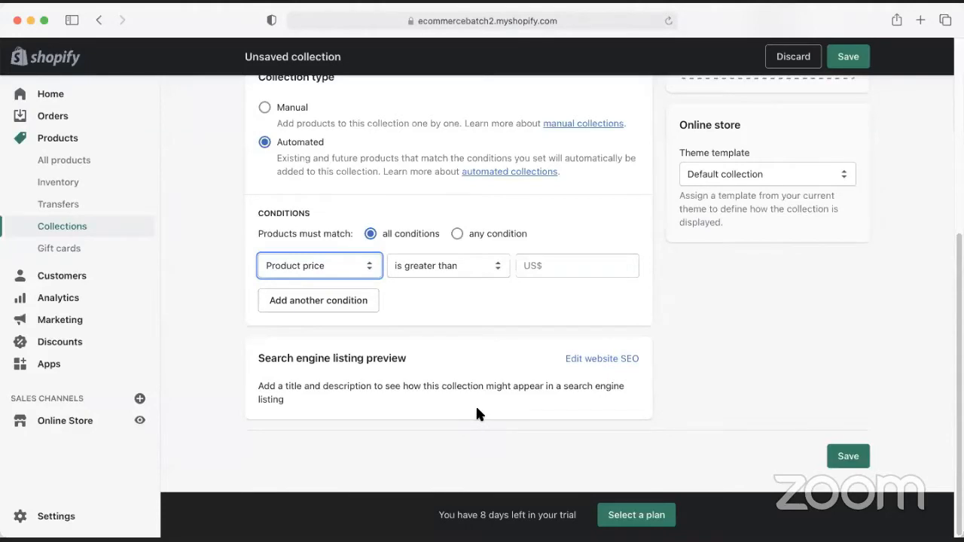
{"action": "left_click", "coordinate": [322, 267]}
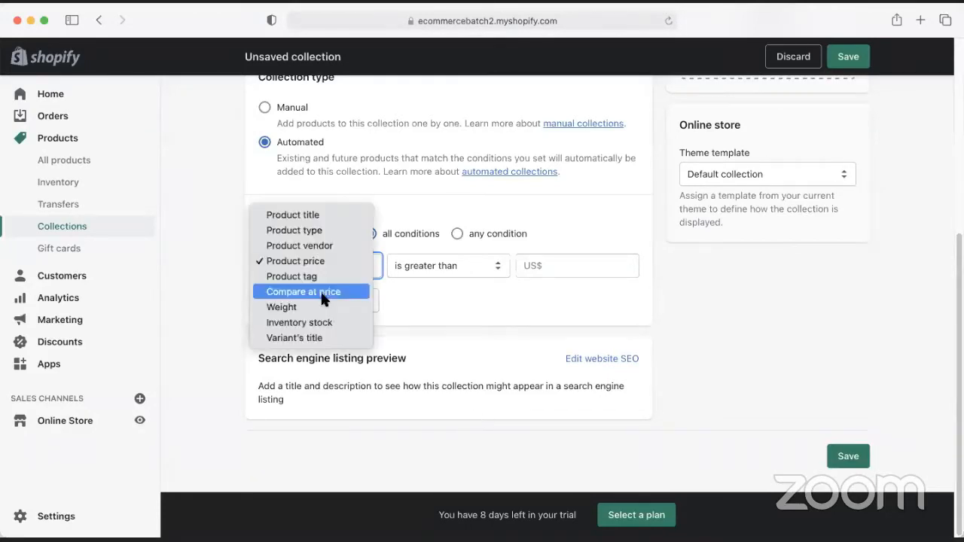
{"action": "left_click", "coordinate": [321, 294]}
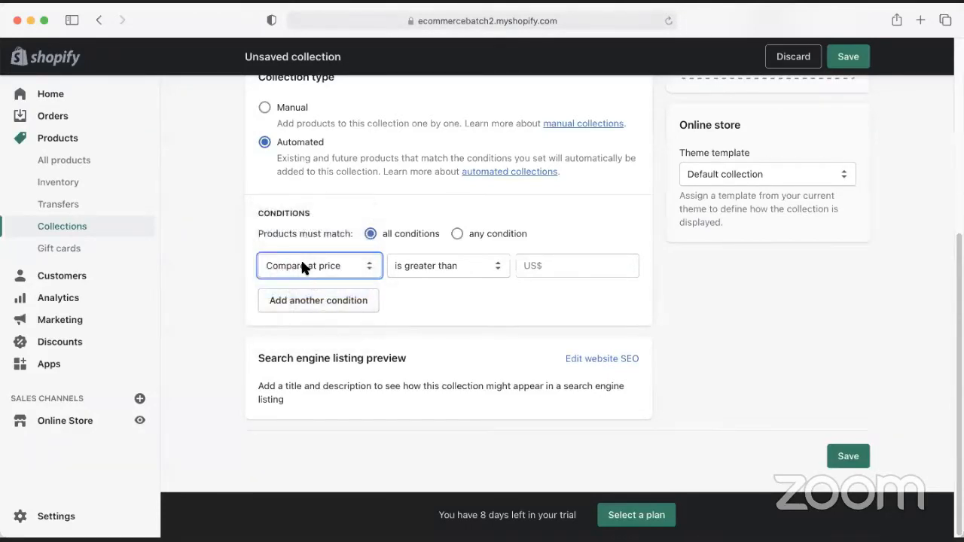
{"action": "left_click", "coordinate": [303, 265]}
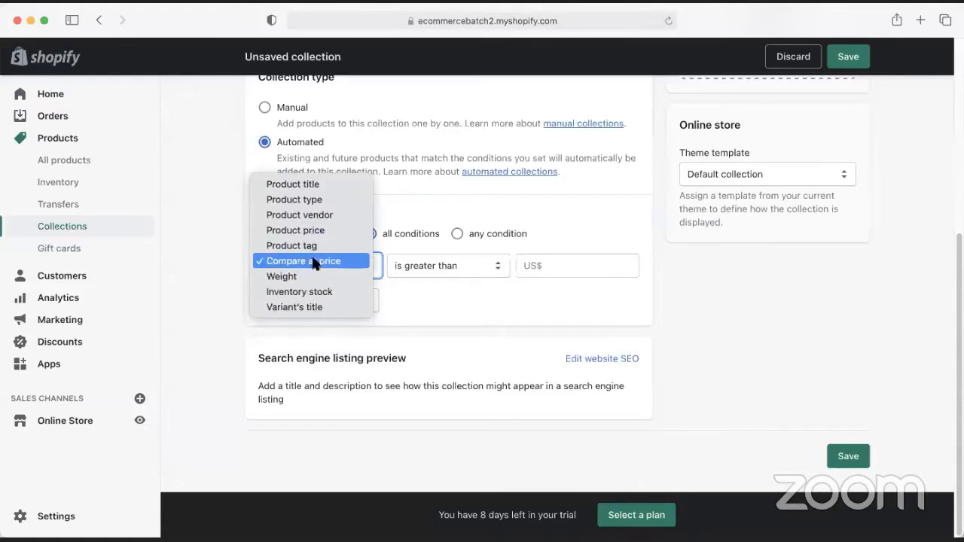
{"action": "left_click", "coordinate": [311, 247]}
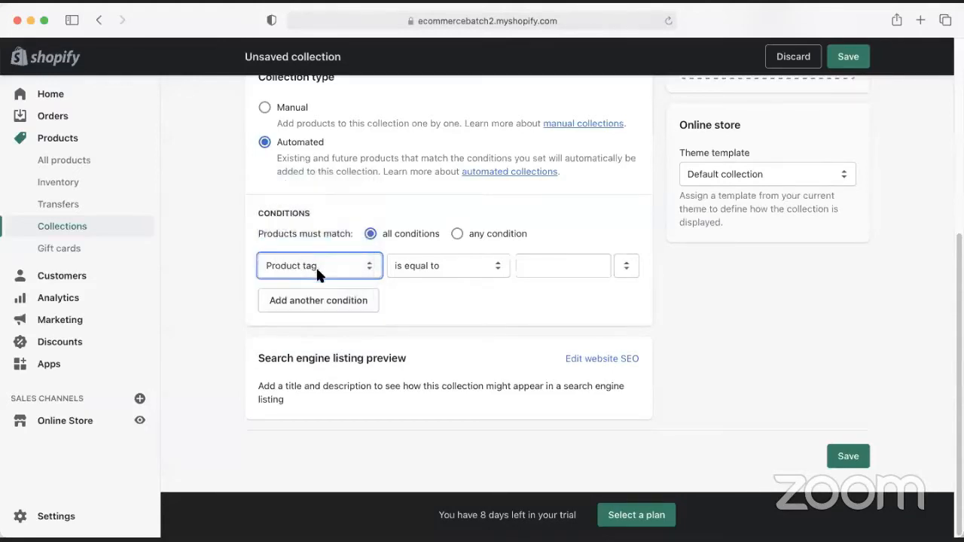
{"action": "left_click", "coordinate": [542, 267]}
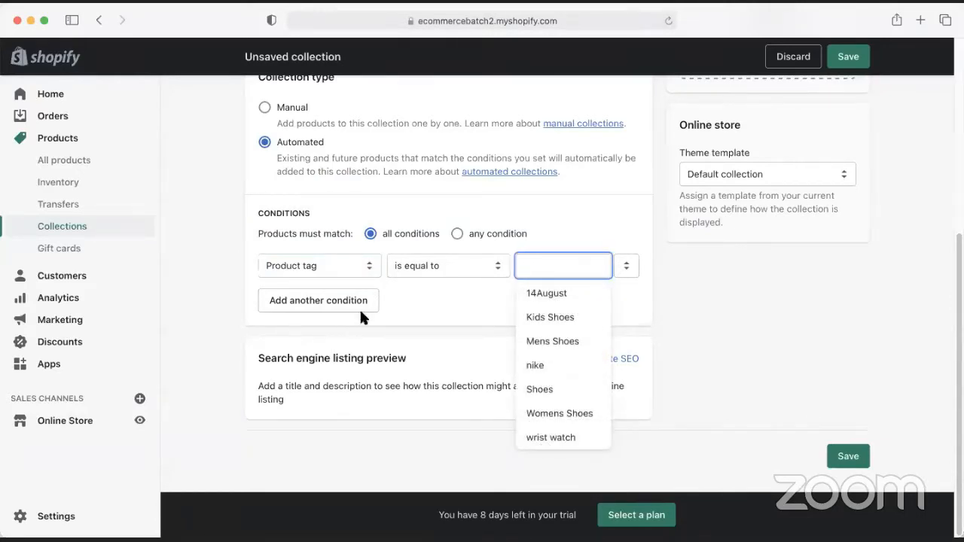
{"action": "left_click", "coordinate": [434, 303]}
Title the new collection "14 August" and leave its description empty.
{"action": "scroll", "coordinate": [499, 362], "scroll_direction": "up", "scroll_amount": 5}
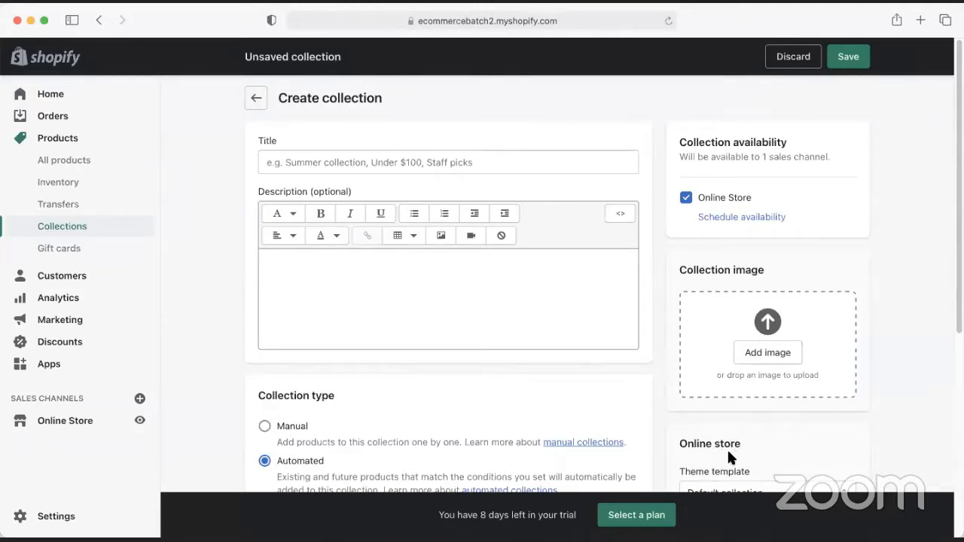
{"action": "left_click", "coordinate": [353, 167]}
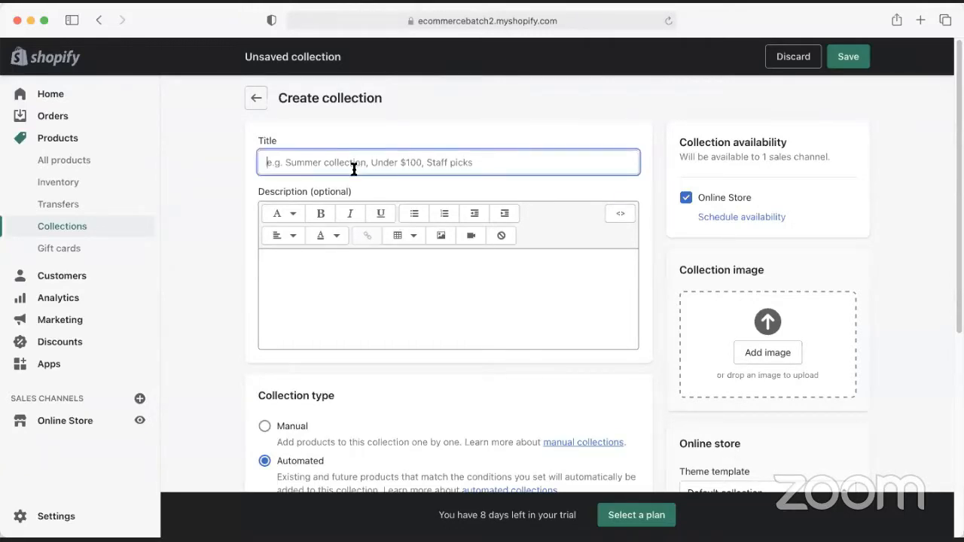
{"action": "type", "text": "14 August"}
{"action": "left_click", "coordinate": [367, 280]}
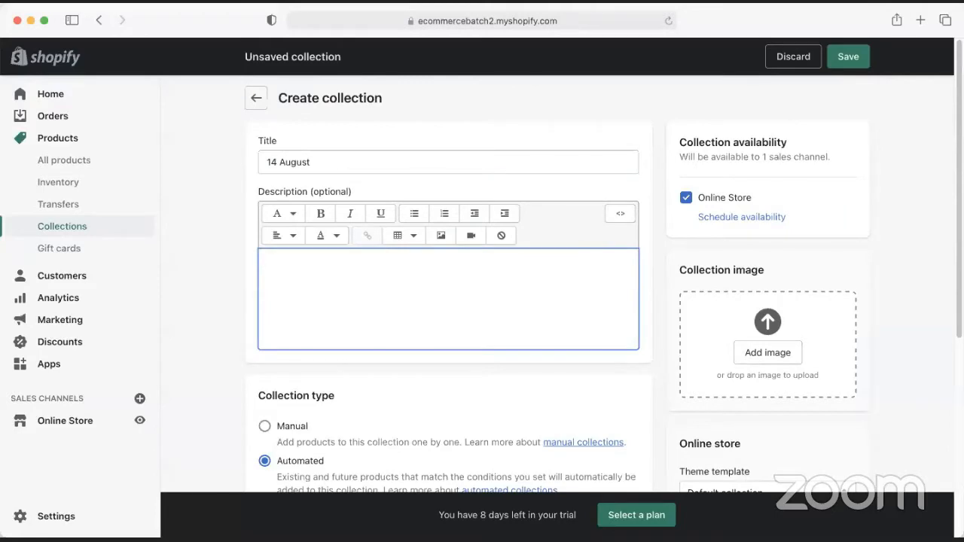
Set the automated condition to product tag is equal to 14August and save the collection.
{"action": "scroll", "coordinate": [324, 286], "scroll_direction": "down", "scroll_amount": 5}
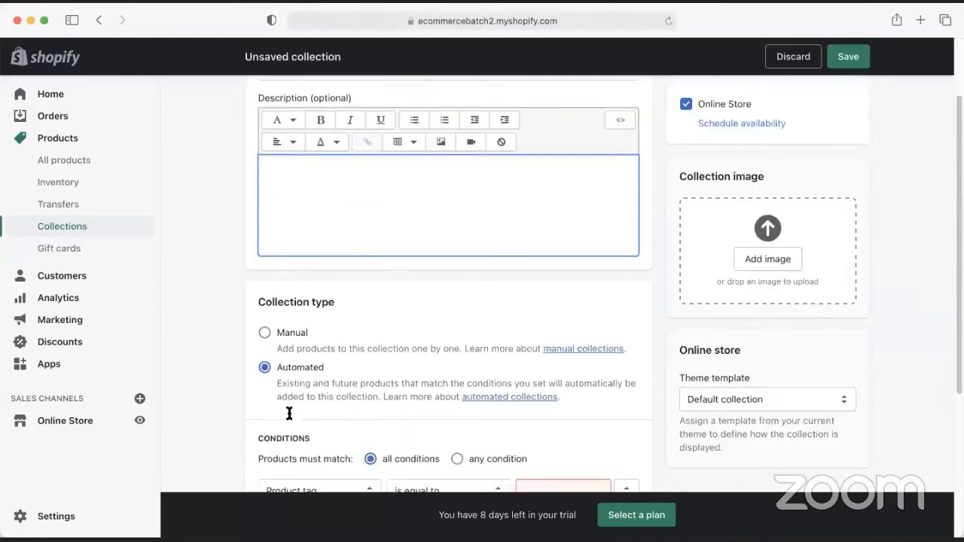
{"action": "scroll", "coordinate": [290, 378], "scroll_direction": "down", "scroll_amount": 6}
{"action": "left_click", "coordinate": [561, 255]}
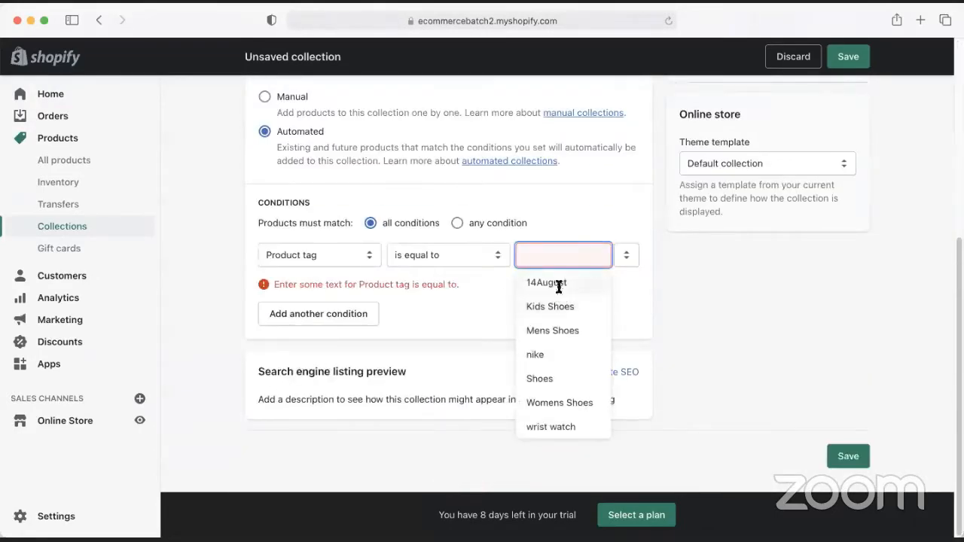
{"action": "left_click", "coordinate": [547, 279]}
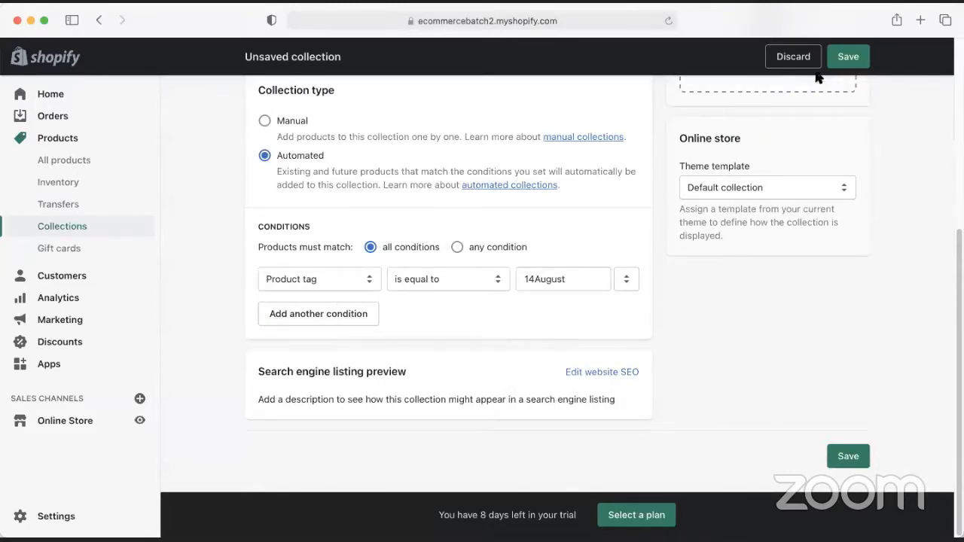
{"action": "left_click", "coordinate": [842, 61]}
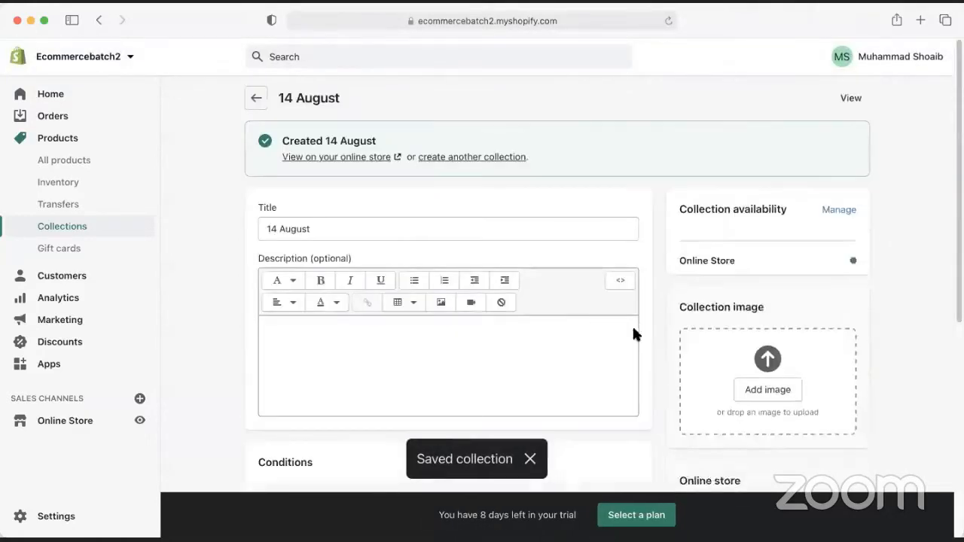
Review the saved 14 August collection's condition and the products it includes.
{"action": "scroll", "coordinate": [188, 302], "scroll_direction": "down", "scroll_amount": 1}
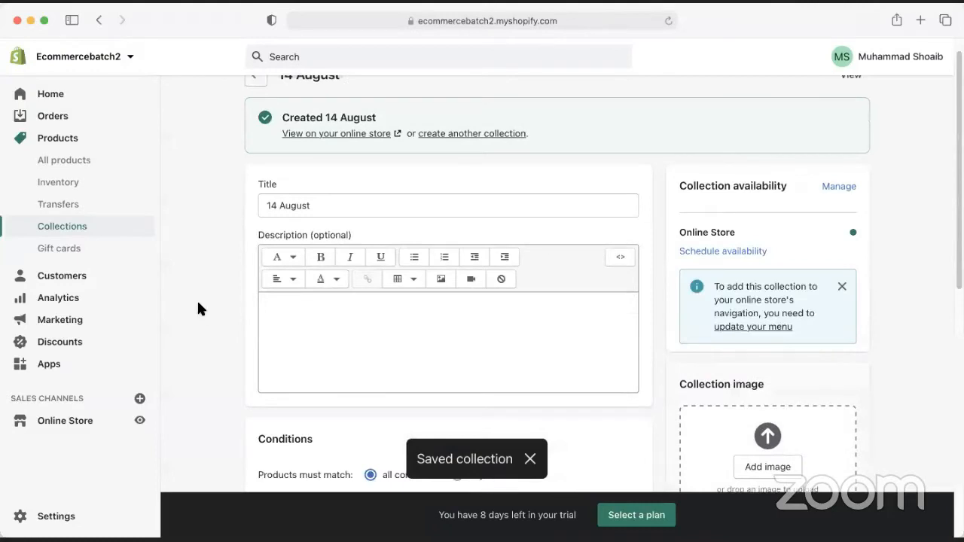
{"action": "scroll", "coordinate": [200, 305], "scroll_direction": "down", "scroll_amount": 3}
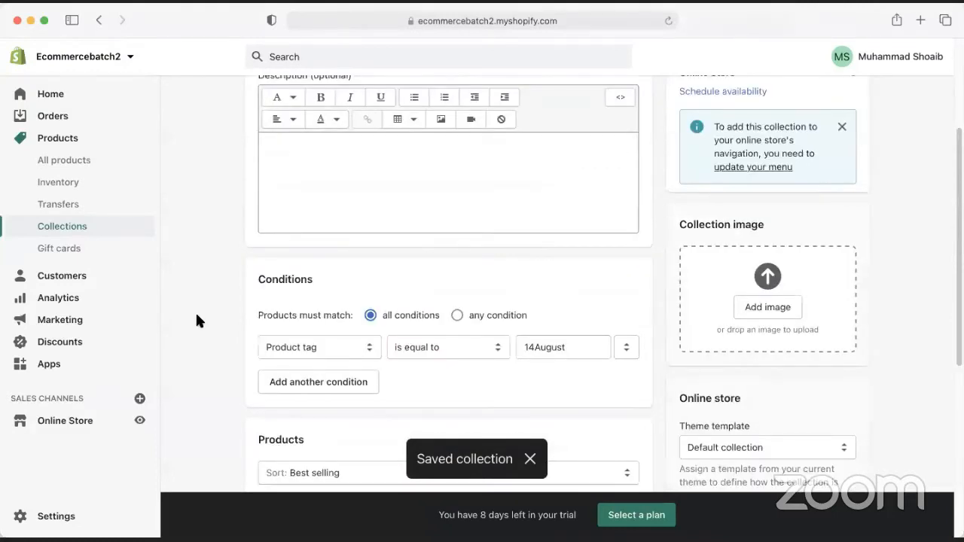
{"action": "scroll", "coordinate": [193, 316], "scroll_direction": "down", "scroll_amount": 4}
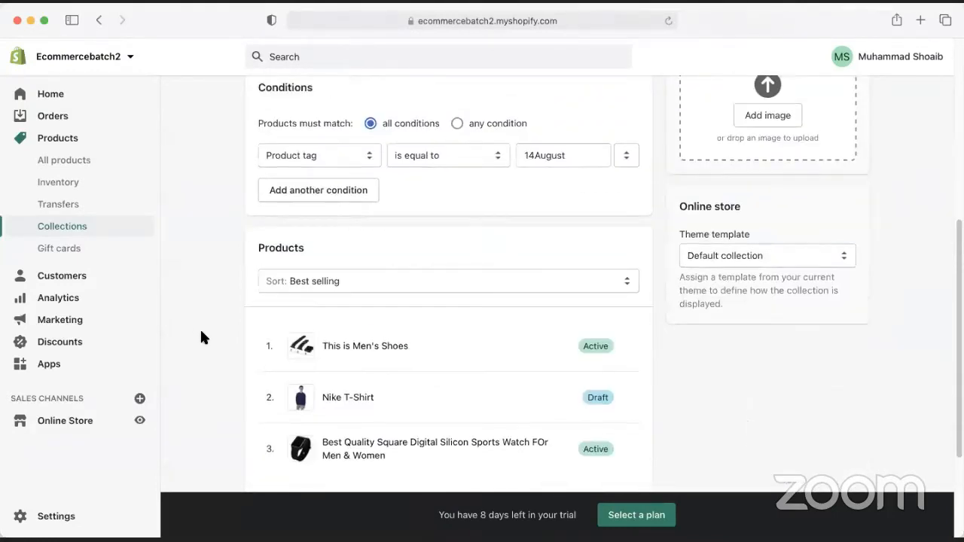
{"action": "scroll", "coordinate": [201, 337], "scroll_direction": "down", "scroll_amount": 1}
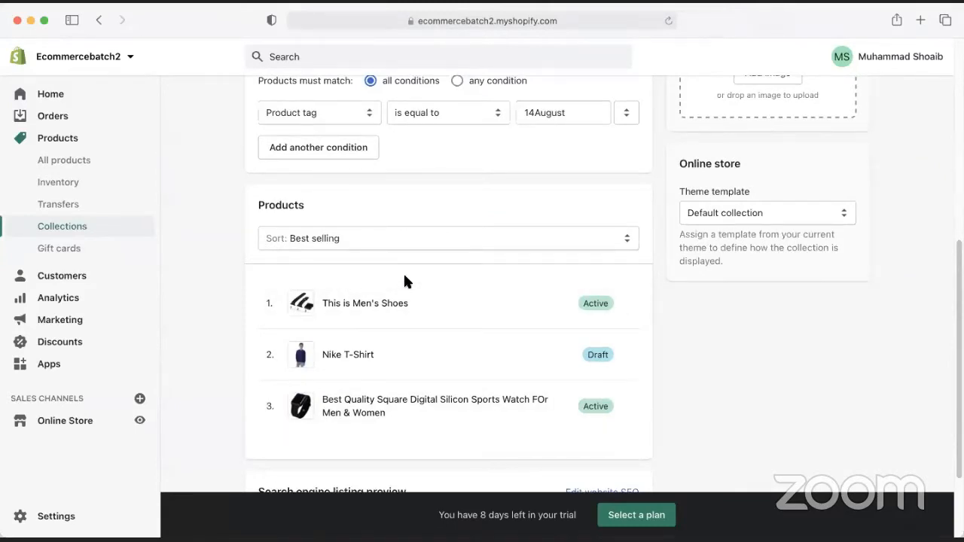
{"action": "scroll", "coordinate": [444, 350], "scroll_direction": "up", "scroll_amount": 1}
{"action": "scroll", "coordinate": [444, 352], "scroll_direction": "up", "scroll_amount": 10}
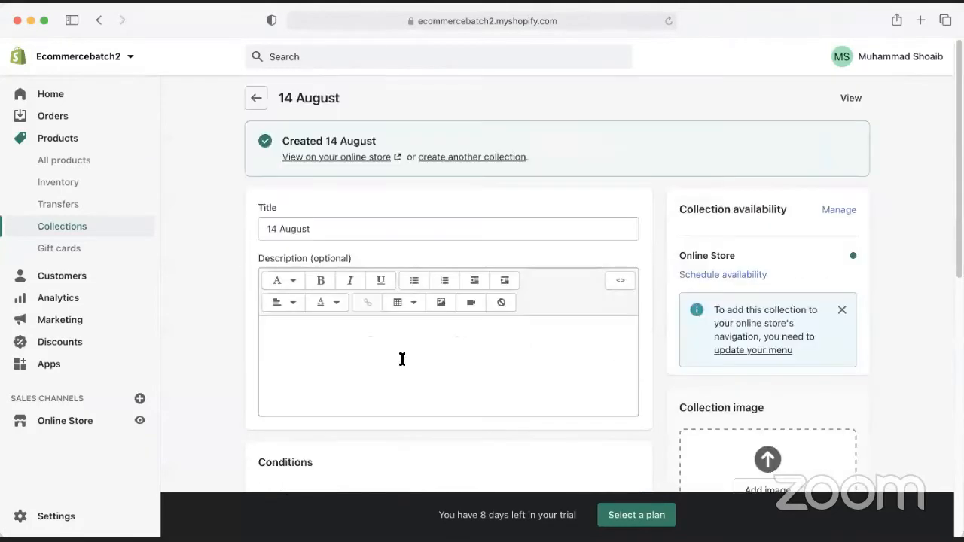
Return to the collections list, select every collection and delete them all.
{"action": "left_click", "coordinate": [255, 100]}
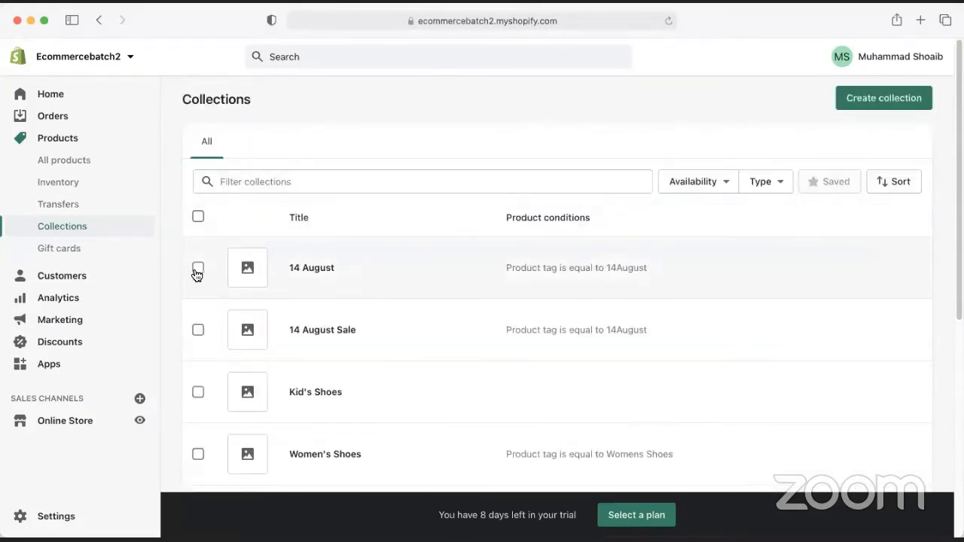
{"action": "left_click", "coordinate": [198, 216]}
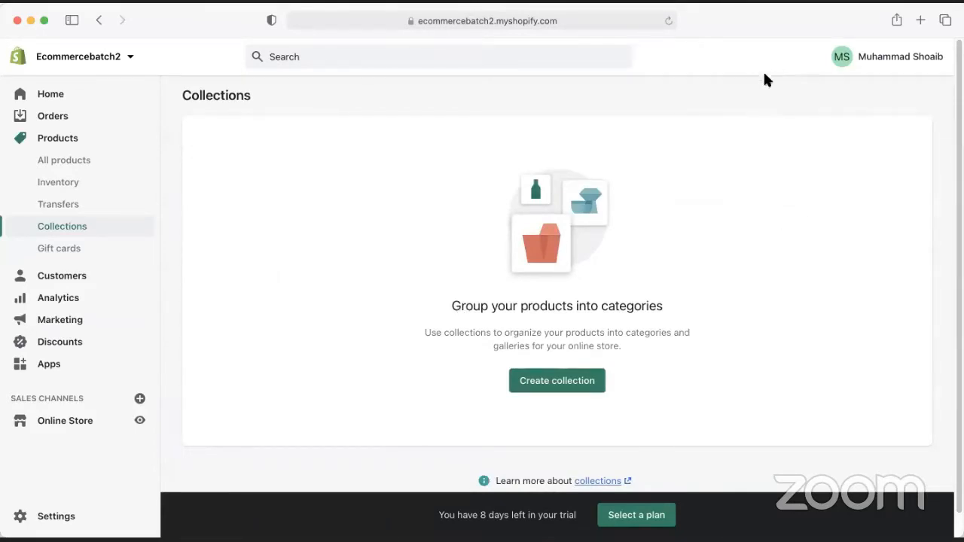
Start a new collection and title it "Clothing".
{"action": "left_click", "coordinate": [558, 383]}
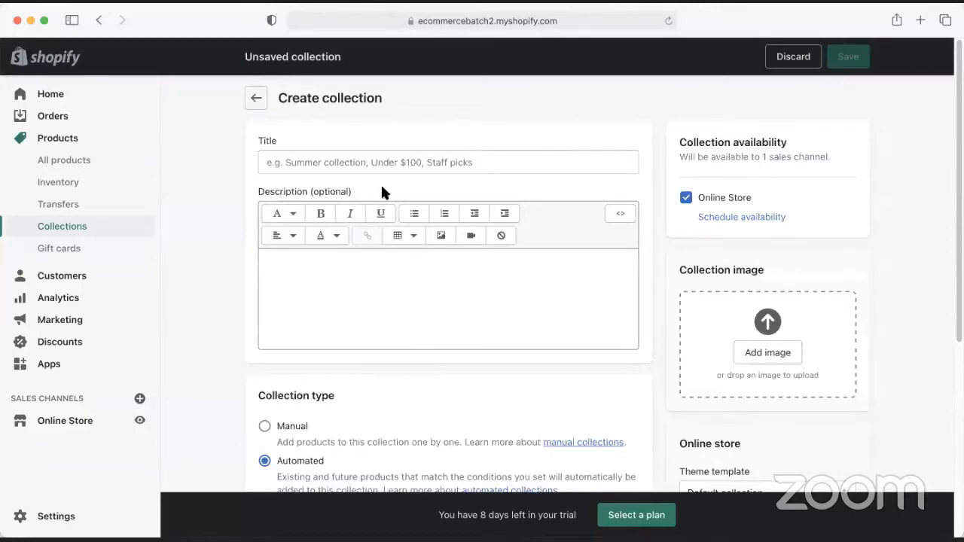
{"action": "left_click", "coordinate": [401, 162]}
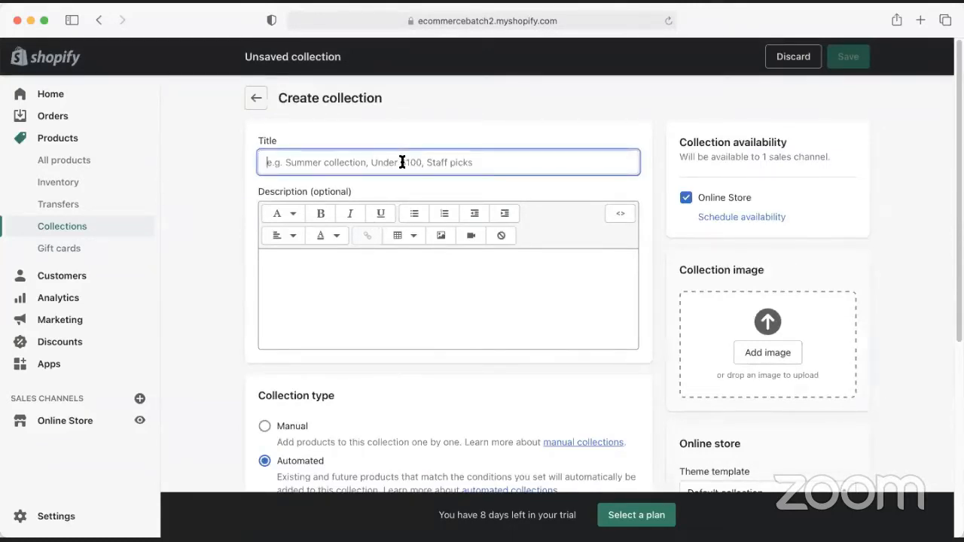
{"action": "type", "text": "Clothing"}
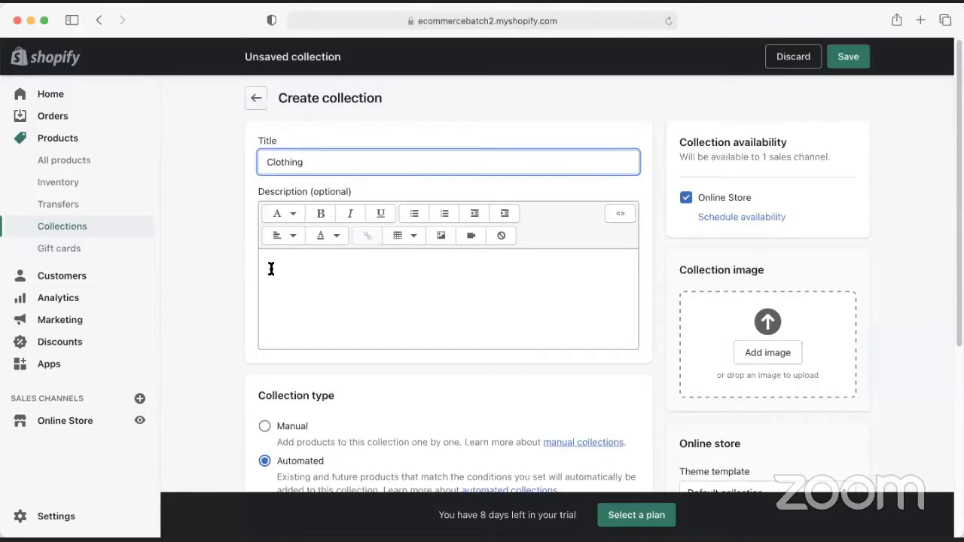
Open the store's full product list in a new browser tab and look through the products.
{"action": "scroll", "coordinate": [267, 281], "scroll_direction": "down", "scroll_amount": 5}
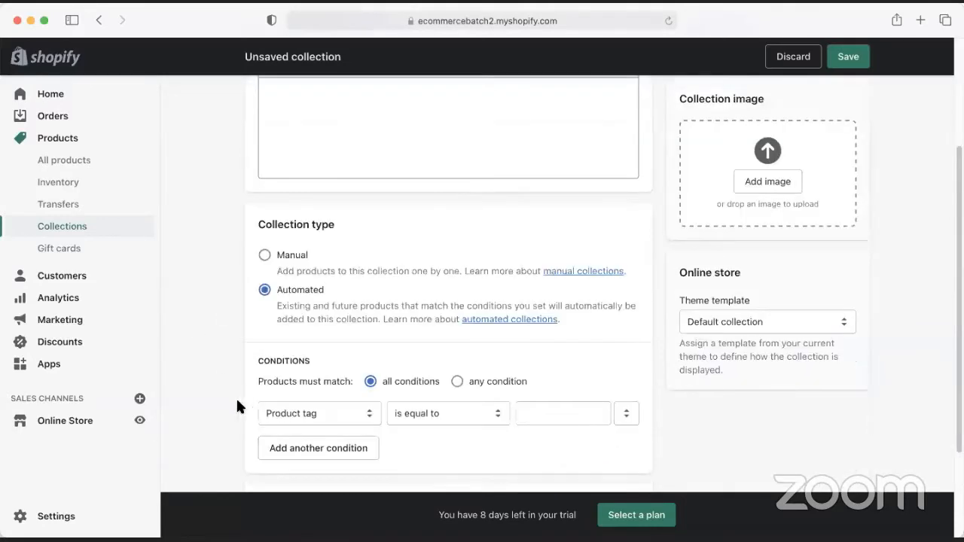
{"action": "scroll", "coordinate": [238, 301], "scroll_direction": "up", "scroll_amount": 5}
{"action": "scroll", "coordinate": [241, 196], "scroll_direction": "down", "scroll_amount": 1}
{"action": "right_click", "coordinate": [57, 158]}
{"action": "left_click", "coordinate": [106, 165]}
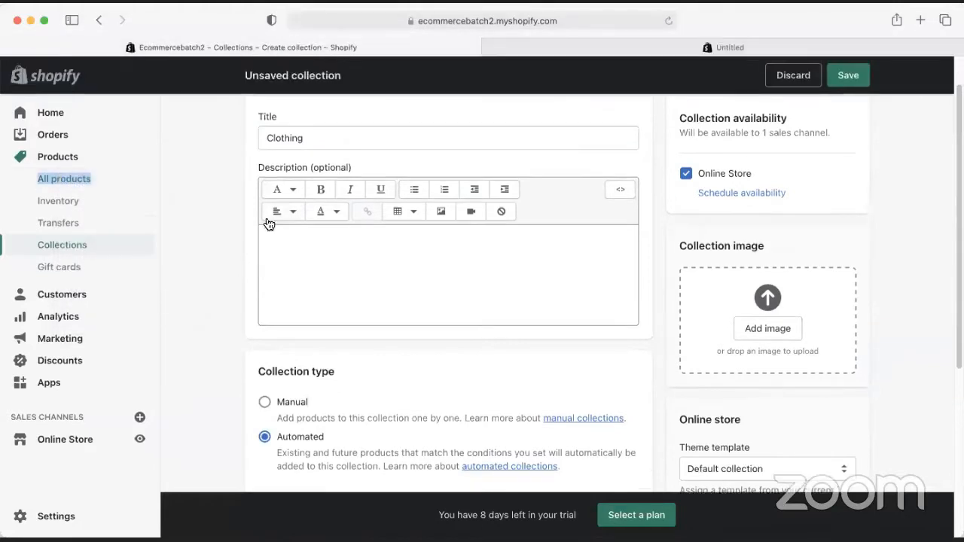
{"action": "left_click", "coordinate": [306, 139]}
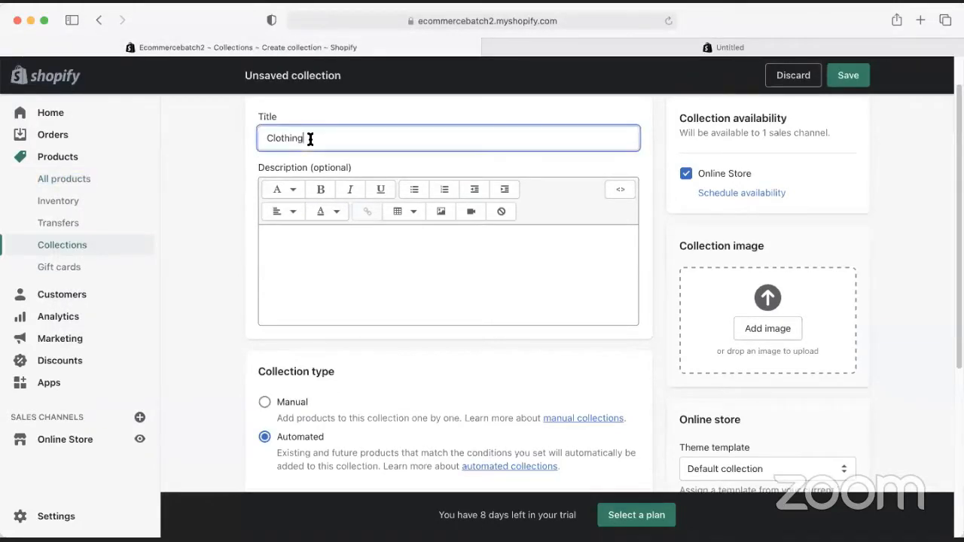
{"action": "left_click", "coordinate": [586, 48]}
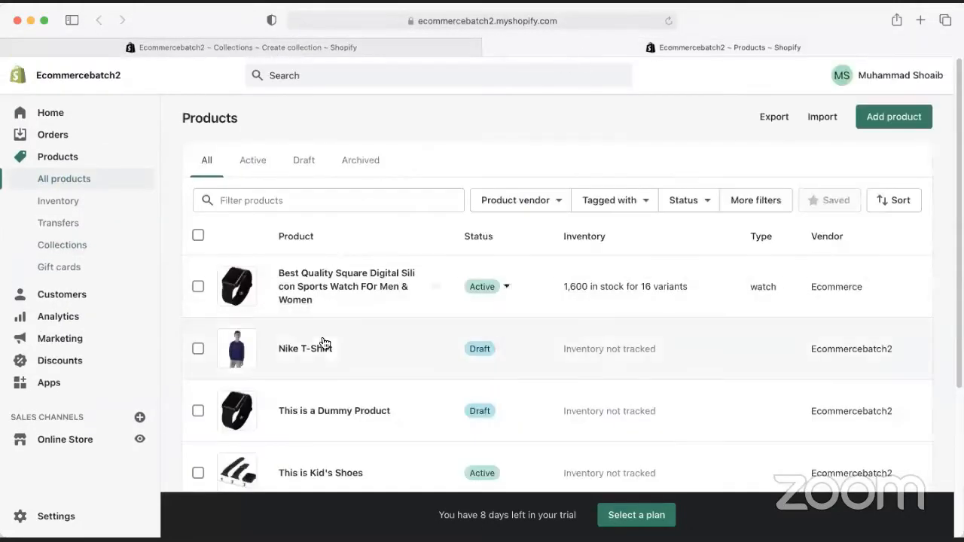
{"action": "scroll", "coordinate": [368, 402], "scroll_direction": "down", "scroll_amount": 4}
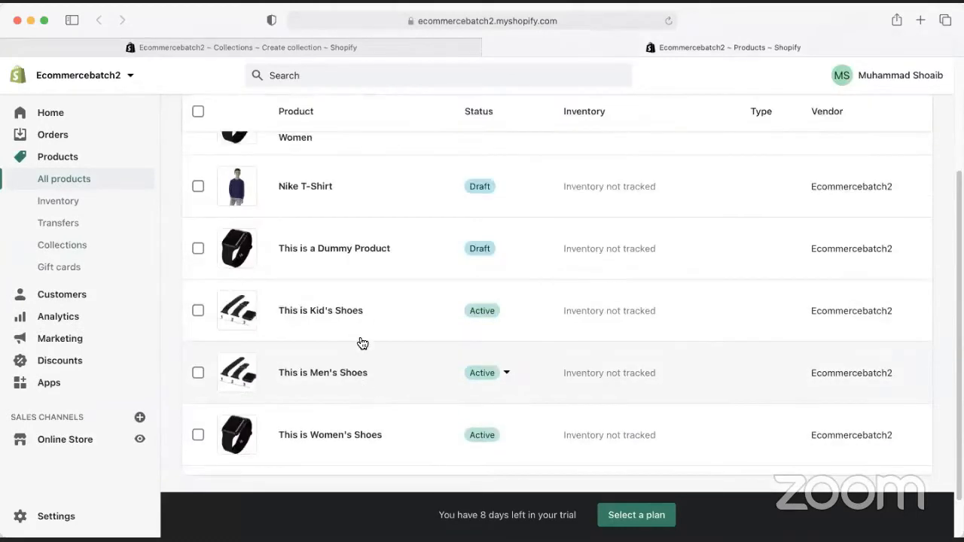
Open the kid's shoes product, then return to the unsaved collection and retitle it "Shoes".
{"action": "left_click_drag", "start_coordinate": [366, 312], "coordinate": [338, 314]}
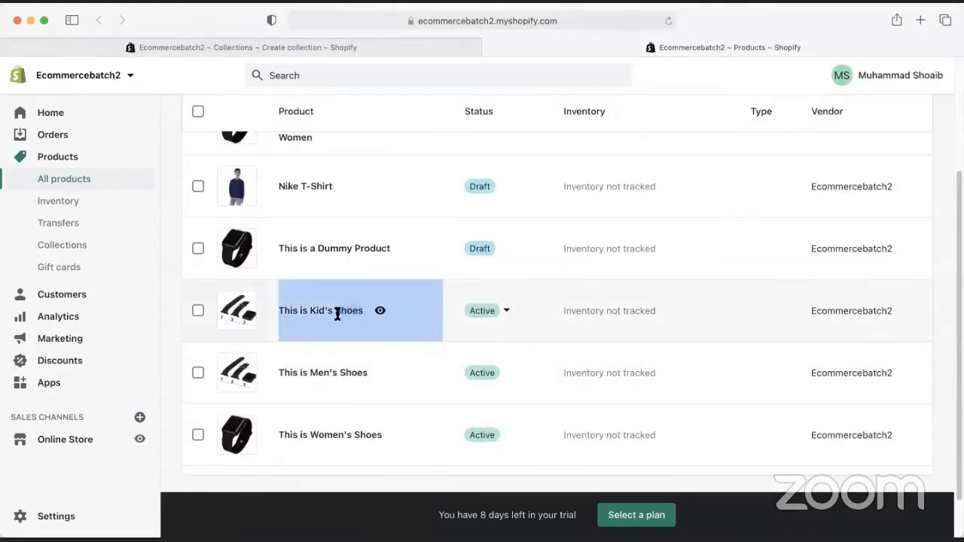
{"action": "left_click", "coordinate": [339, 315]}
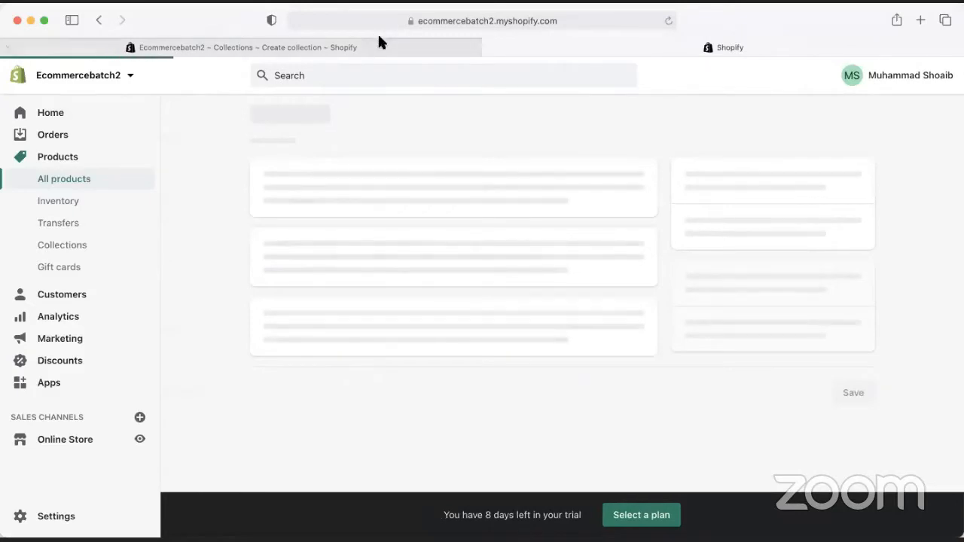
{"action": "left_click", "coordinate": [380, 47]}
{"action": "key", "text": "ctrl+a"}
{"action": "type", "text": "Shoes"}
Set the collection's condition to product tag is equal to Shoes and save the collection.
{"action": "scroll", "coordinate": [305, 349], "scroll_direction": "down", "scroll_amount": 1}
{"action": "scroll", "coordinate": [305, 348], "scroll_direction": "down", "scroll_amount": 5}
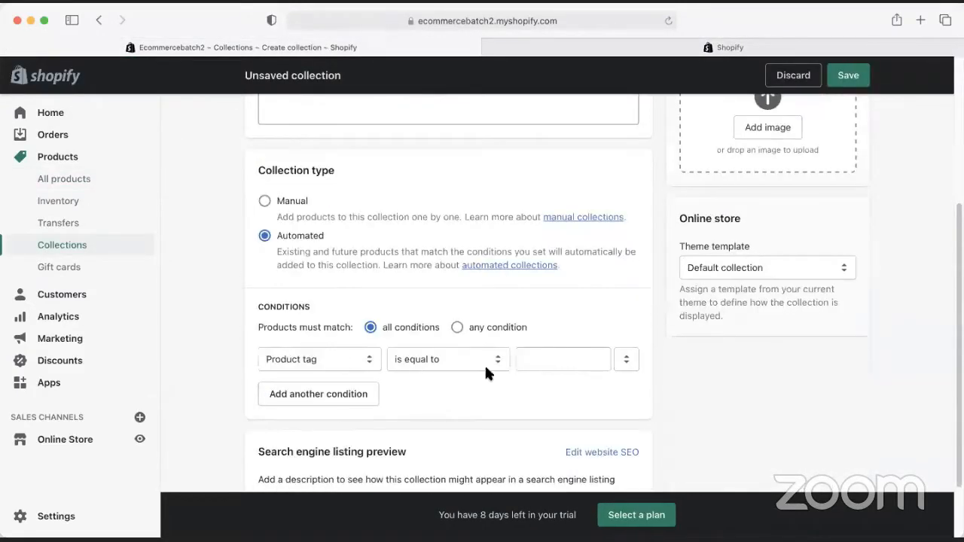
{"action": "left_click", "coordinate": [585, 361]}
{"action": "left_click", "coordinate": [546, 284]}
{"action": "scroll", "coordinate": [466, 343], "scroll_direction": "up", "scroll_amount": 6}
{"action": "left_click", "coordinate": [846, 75]}
Review the products included in the saved Shoes collection.
{"action": "scroll", "coordinate": [226, 278], "scroll_direction": "down", "scroll_amount": 12}
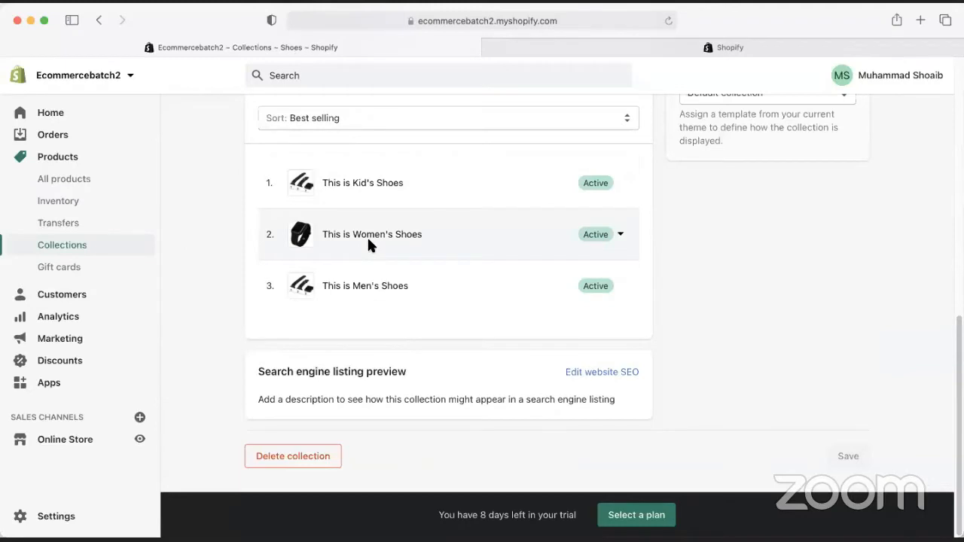
{"action": "scroll", "coordinate": [380, 316], "scroll_direction": "up", "scroll_amount": 2}
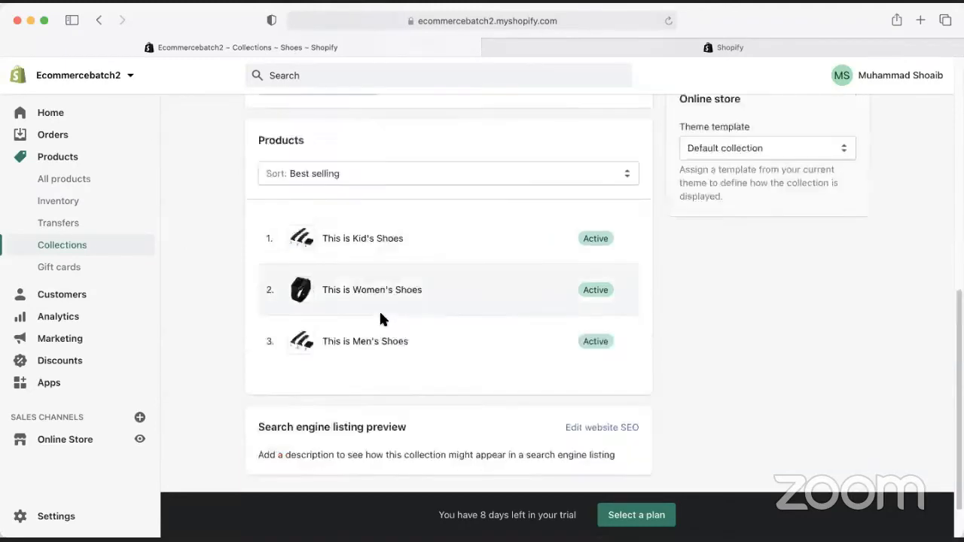
{"action": "scroll", "coordinate": [380, 318], "scroll_direction": "up", "scroll_amount": 10}
Create another collection titled "Male Shoes", set its type to Manual and save it.
{"action": "left_click", "coordinate": [251, 116]}
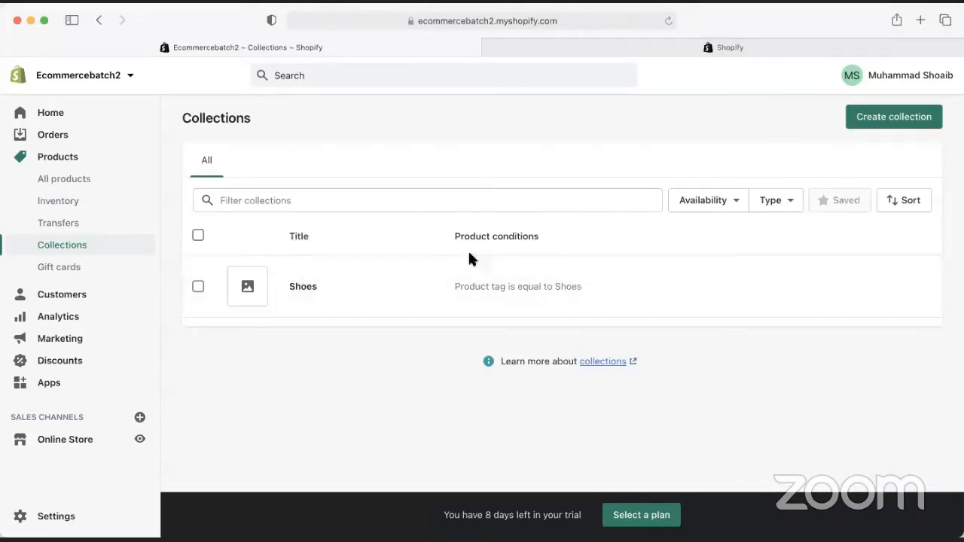
{"action": "left_click", "coordinate": [908, 122]}
{"action": "left_click", "coordinate": [362, 191]}
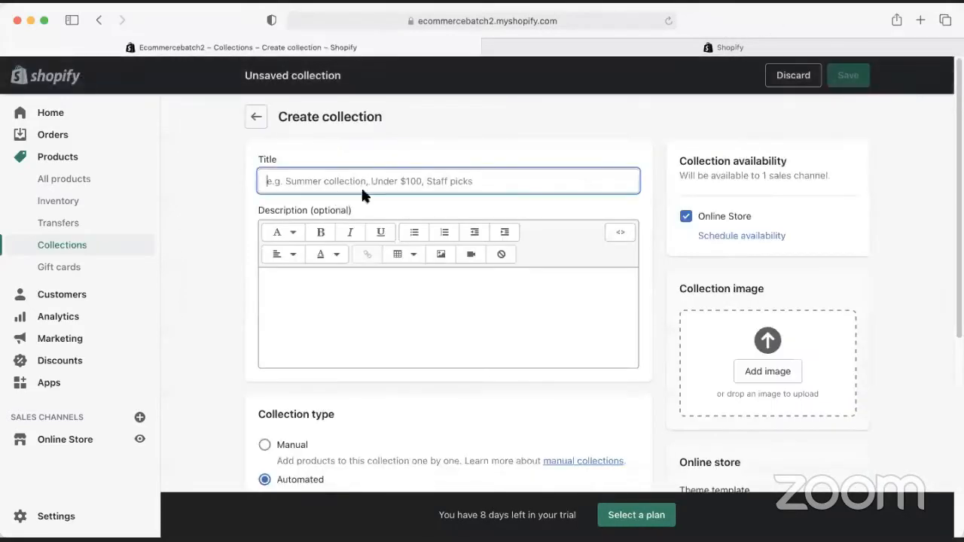
{"action": "type", "text": "Male Shoes"}
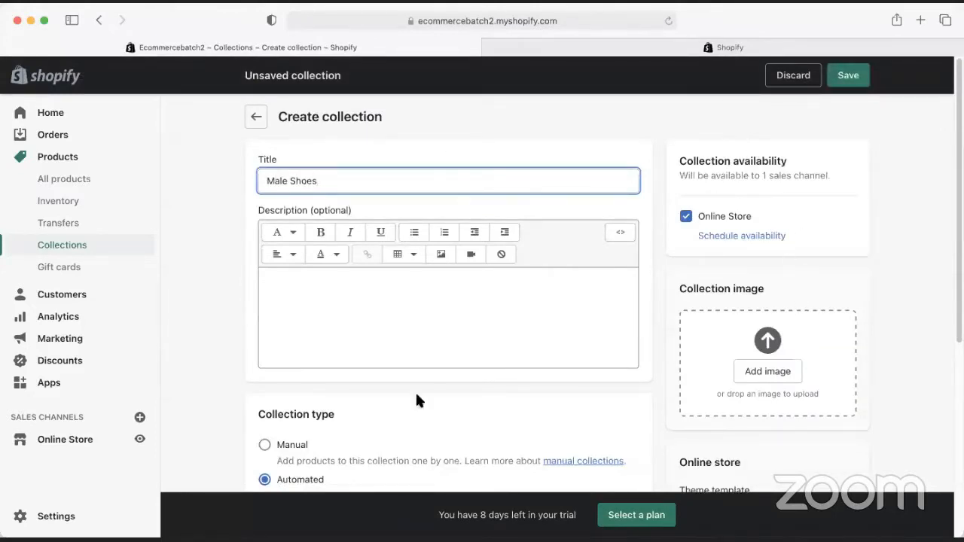
{"action": "scroll", "coordinate": [316, 426], "scroll_direction": "down", "scroll_amount": 1}
{"action": "left_click", "coordinate": [291, 396]}
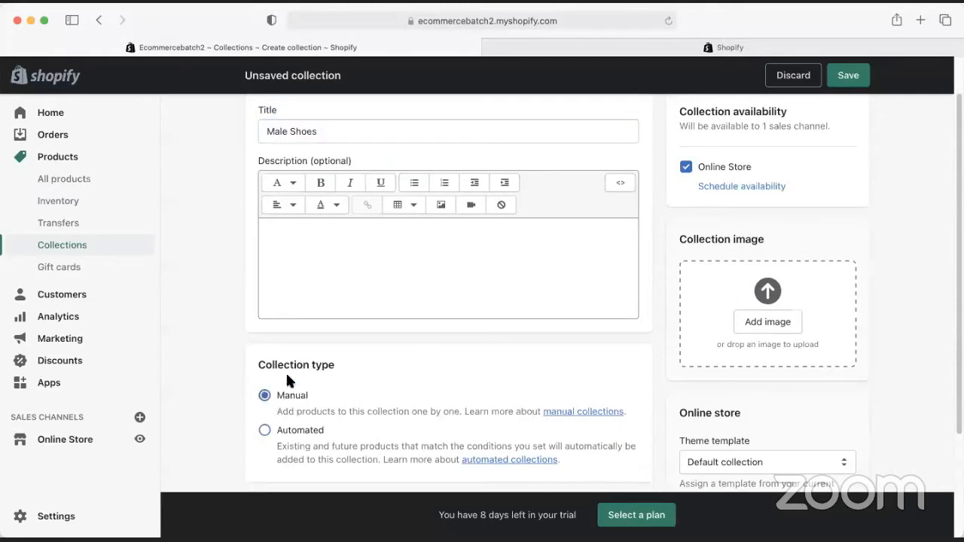
{"action": "left_click", "coordinate": [848, 75]}
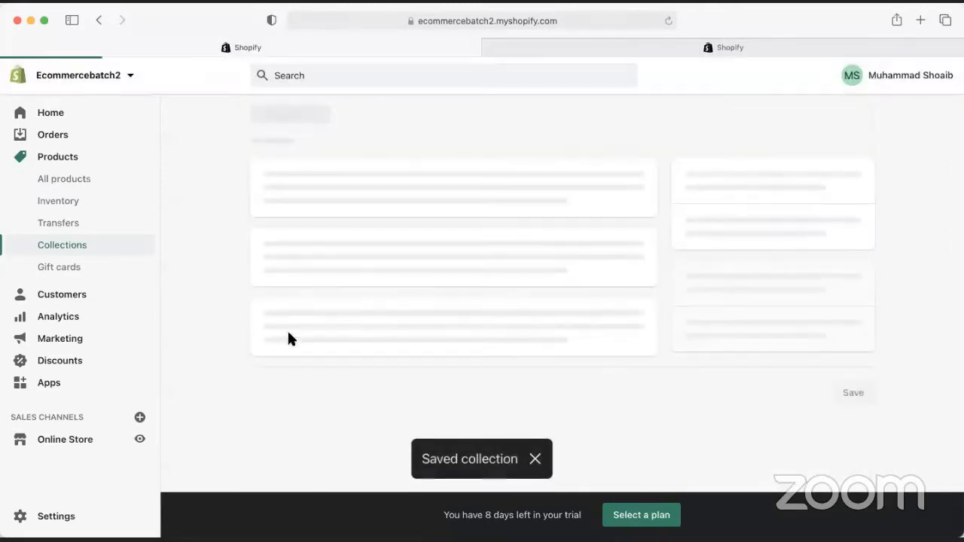
Examine the products section of the saved Male Shoes collection.
{"action": "scroll", "coordinate": [275, 338], "scroll_direction": "down", "scroll_amount": 5}
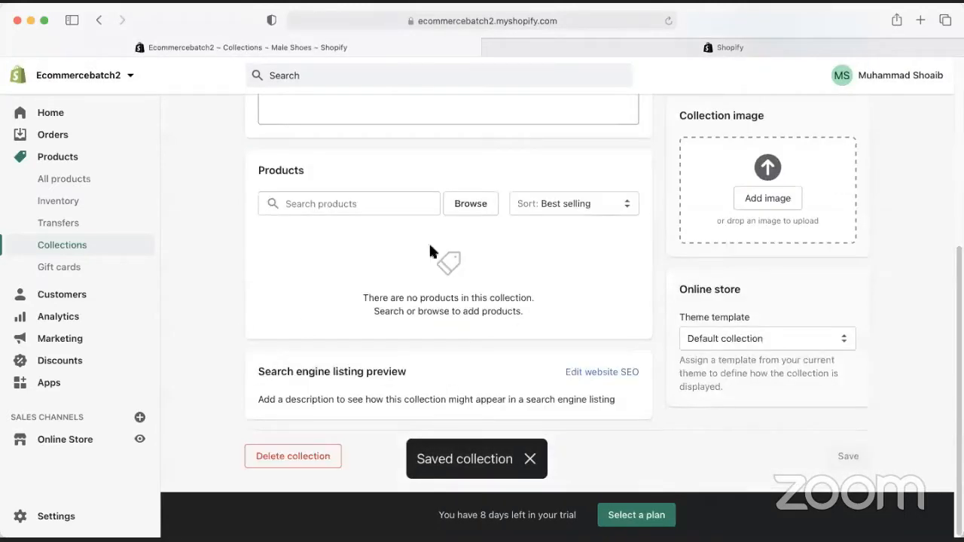
{"action": "left_click_drag", "start_coordinate": [338, 245], "coordinate": [585, 327]}
{"action": "left_click", "coordinate": [531, 323]}
Open the men's shoes product from the product list, assign it to the Male Shoes collection and save.
{"action": "left_click", "coordinate": [544, 51]}
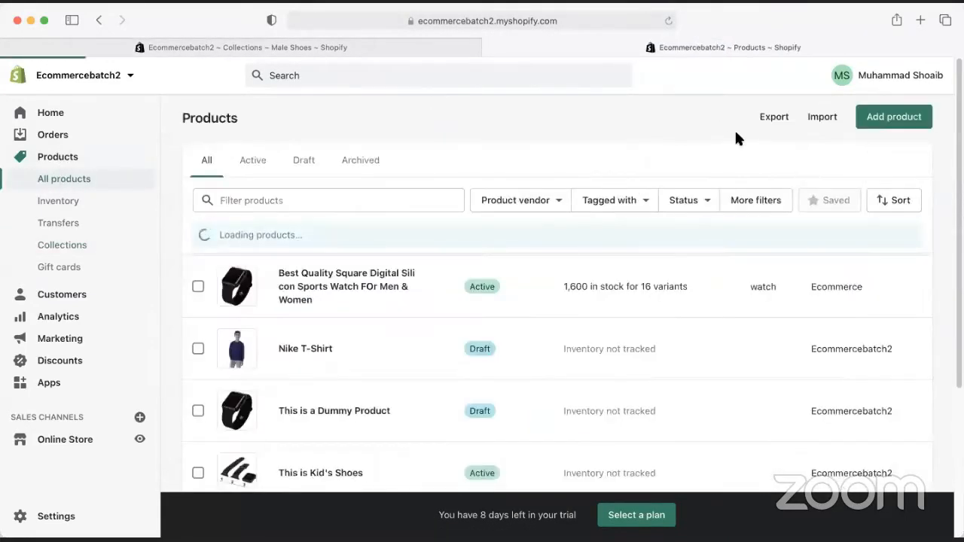
{"action": "scroll", "coordinate": [426, 284], "scroll_direction": "down", "scroll_amount": 5}
{"action": "left_click", "coordinate": [317, 308]}
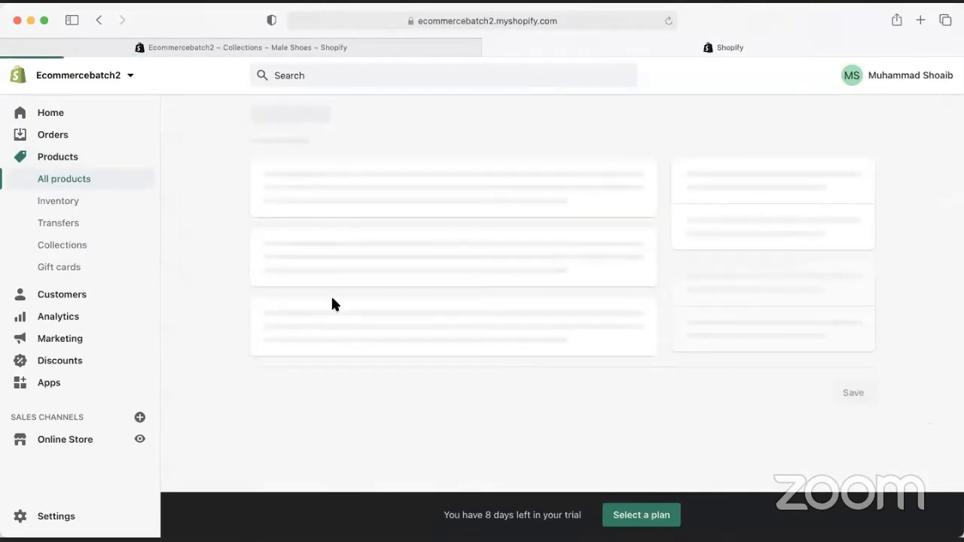
{"action": "left_click", "coordinate": [731, 365]}
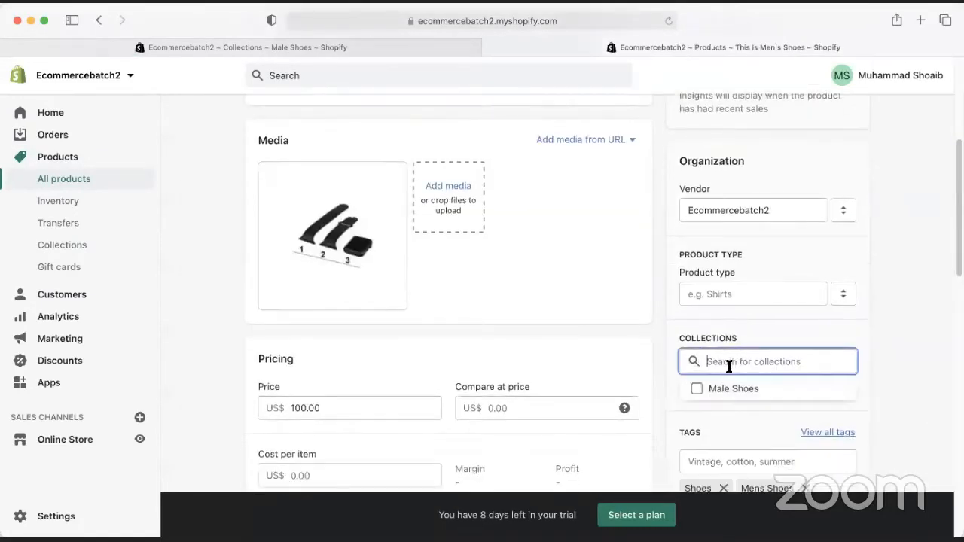
{"action": "left_click", "coordinate": [699, 390]}
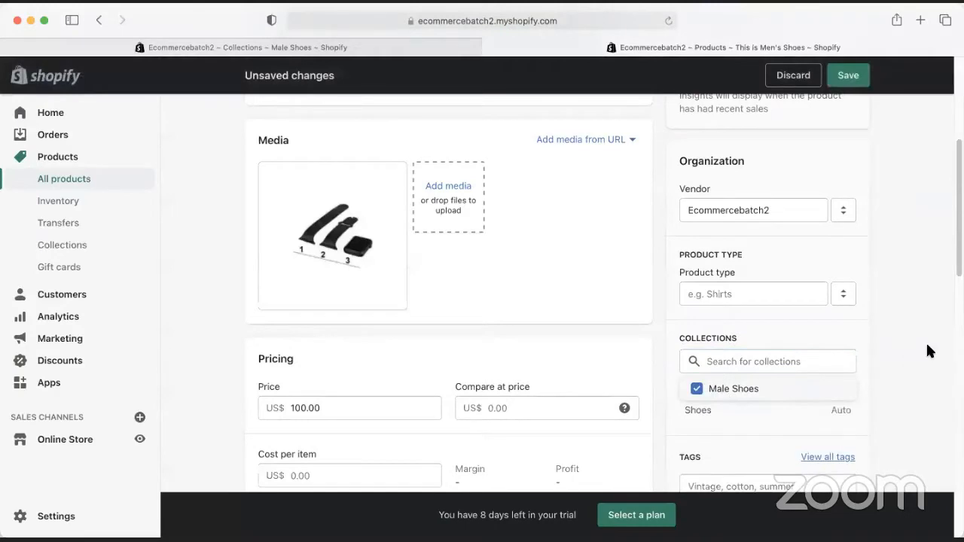
{"action": "left_click", "coordinate": [956, 347]}
{"action": "left_click", "coordinate": [848, 76]}
Reload the Male Shoes collection page and return to the list of all collections.
{"action": "left_click", "coordinate": [121, 46]}
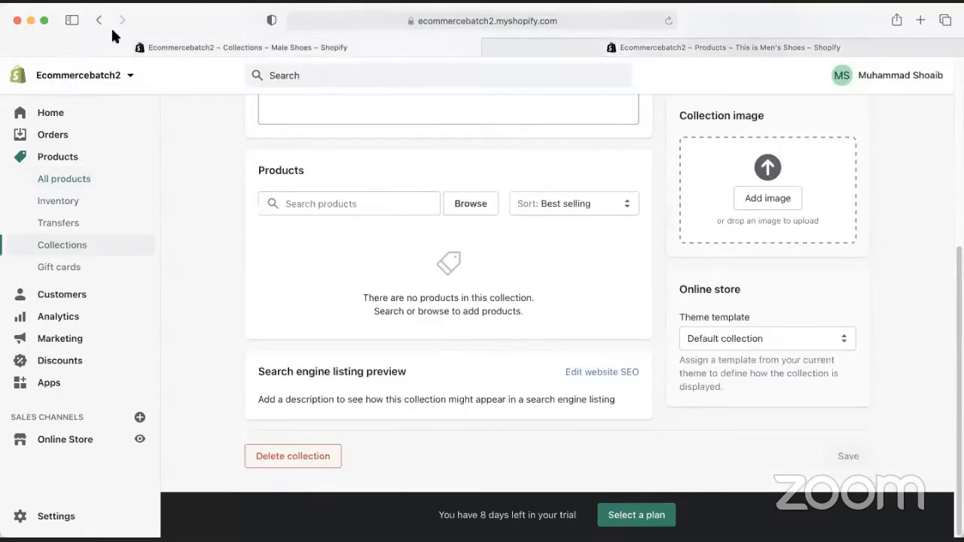
{"action": "left_click", "coordinate": [669, 20]}
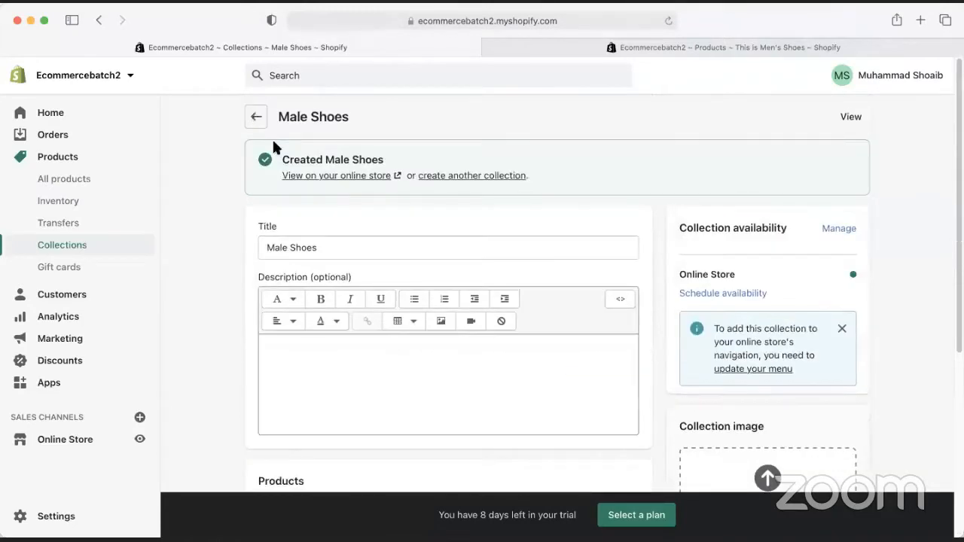
{"action": "left_click", "coordinate": [256, 117]}
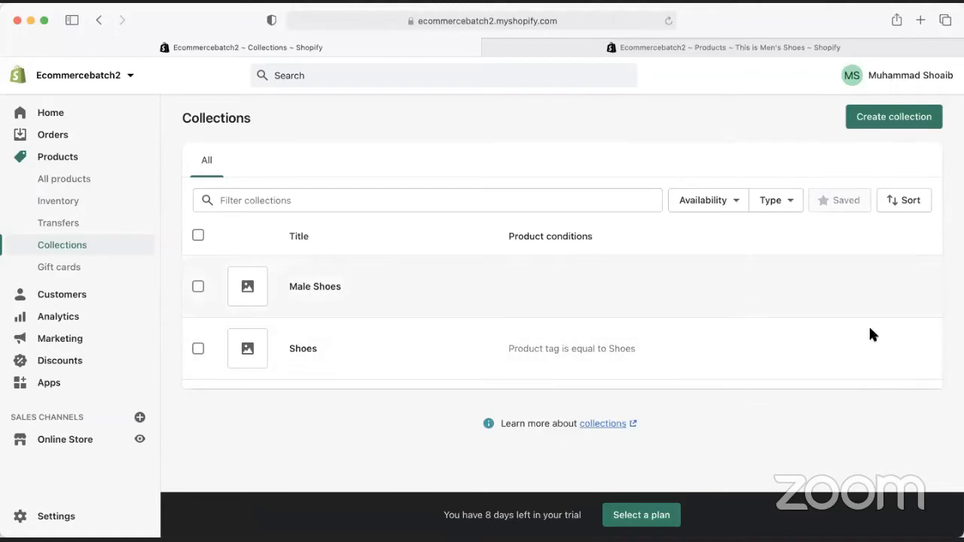
Open the store's Checkout settings and look through the customer account and contact options.
{"action": "left_click", "coordinate": [45, 514]}
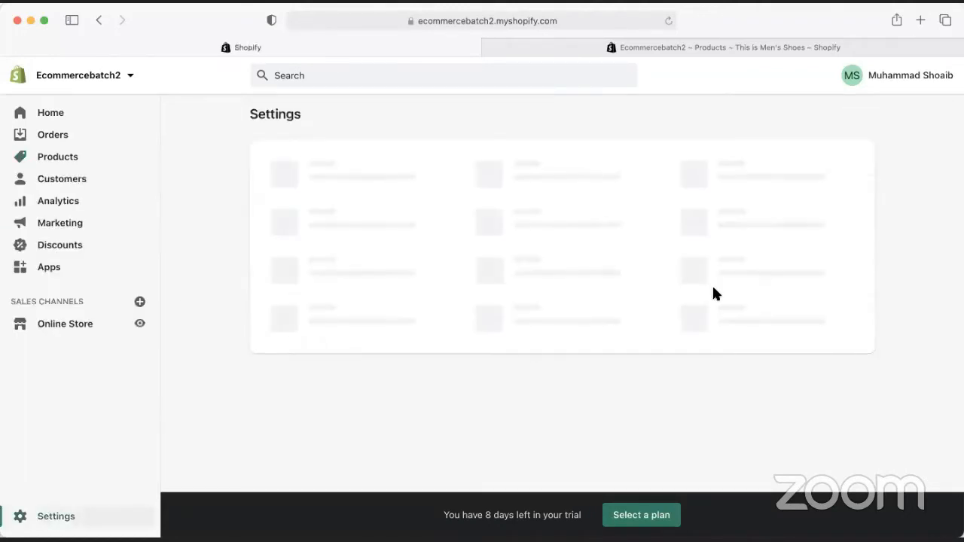
{"action": "left_click", "coordinate": [324, 320]}
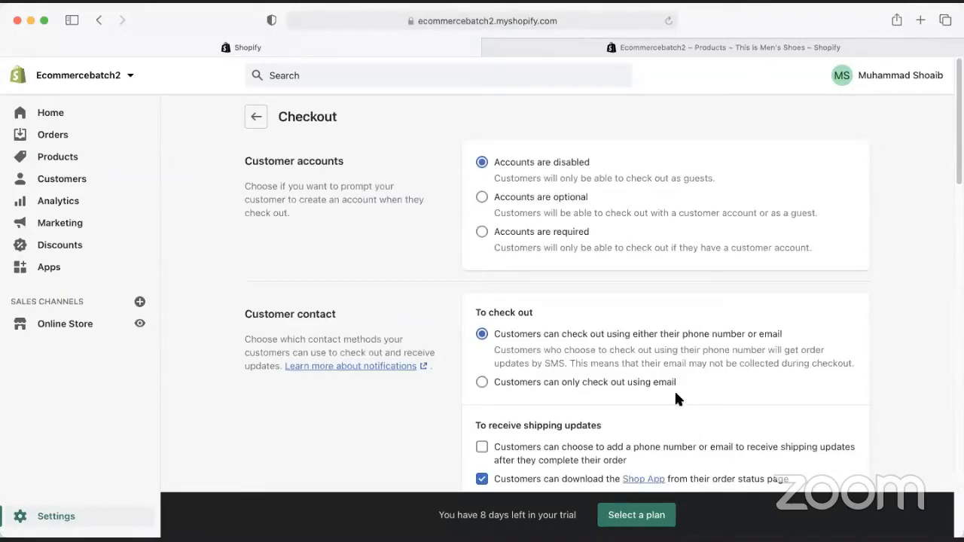
{"action": "scroll", "coordinate": [674, 389], "scroll_direction": "down", "scroll_amount": 10}
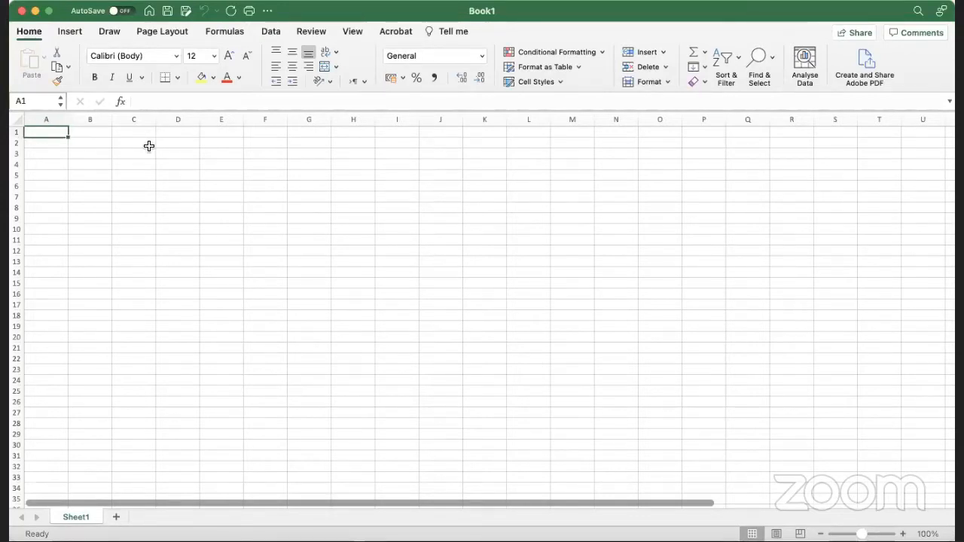
Switch to a blank Excel workbook and fill A1:A4 with Clothing, Mens, Women and Kids.
{"action": "type", "text": "CLothing"}
{"action": "key", "text": "Return"}
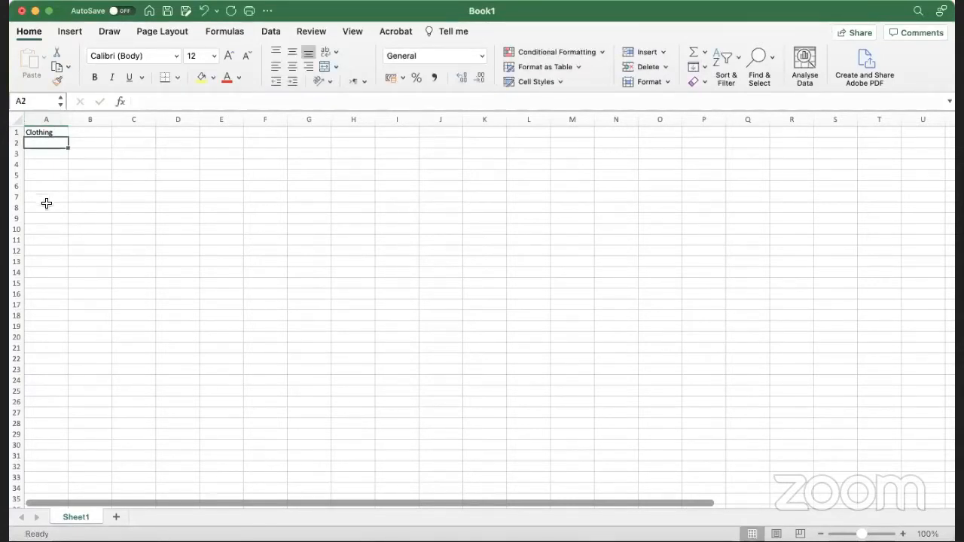
{"action": "type", "text": "Mens"}
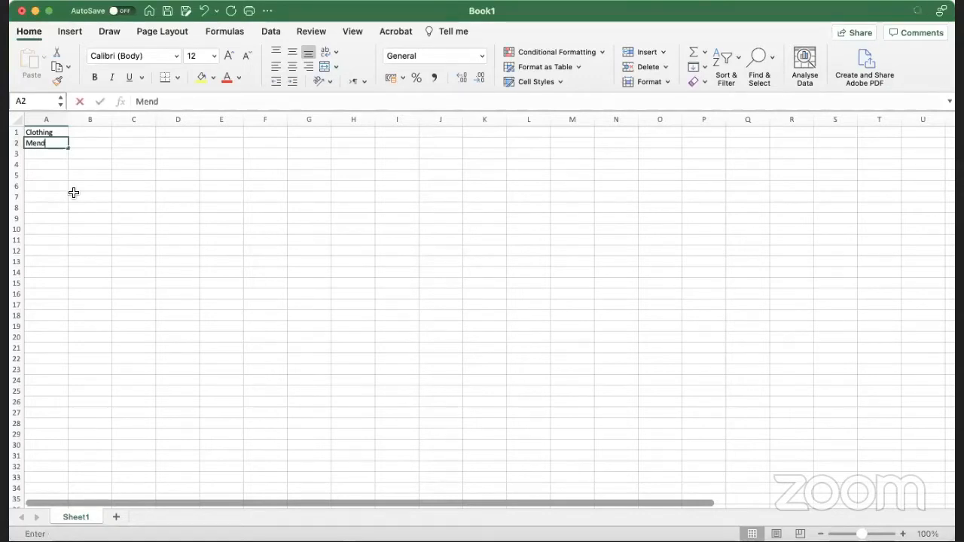
{"action": "key", "text": "Return"}
{"action": "type", "text": "Women"}
{"action": "key", "text": "Return"}
{"action": "type", "text": "Kinds"}
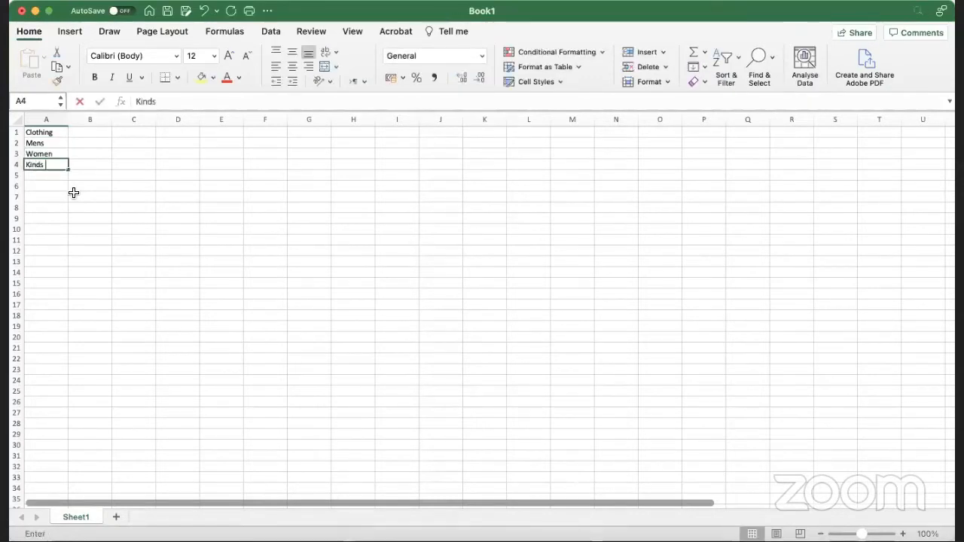
{"action": "key", "text": "BackSpace"}
{"action": "type", "text": "ds"}
Add a second category in B1:B4 with the entries Shoes, Men's, Women and Kids.
{"action": "key", "text": "Tab"}
{"action": "key", "text": "Up"}
{"action": "key", "text": "Up"}
{"action": "key", "text": "Up"}
{"action": "type", "text": "Shoes"}
{"action": "key", "text": "Return"}
{"action": "scroll", "coordinate": [73, 193], "scroll_direction": "up", "scroll_amount": 5}
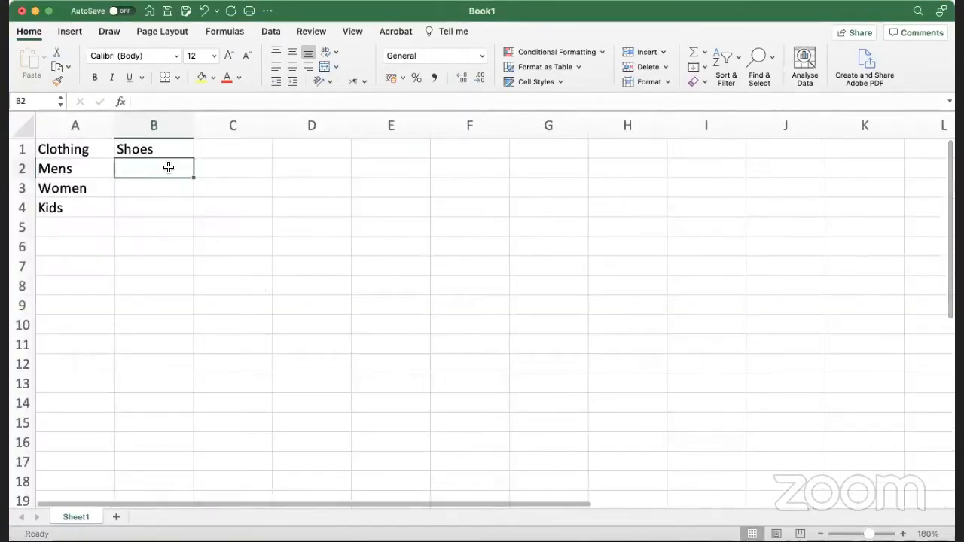
{"action": "type", "text": "Mens"}
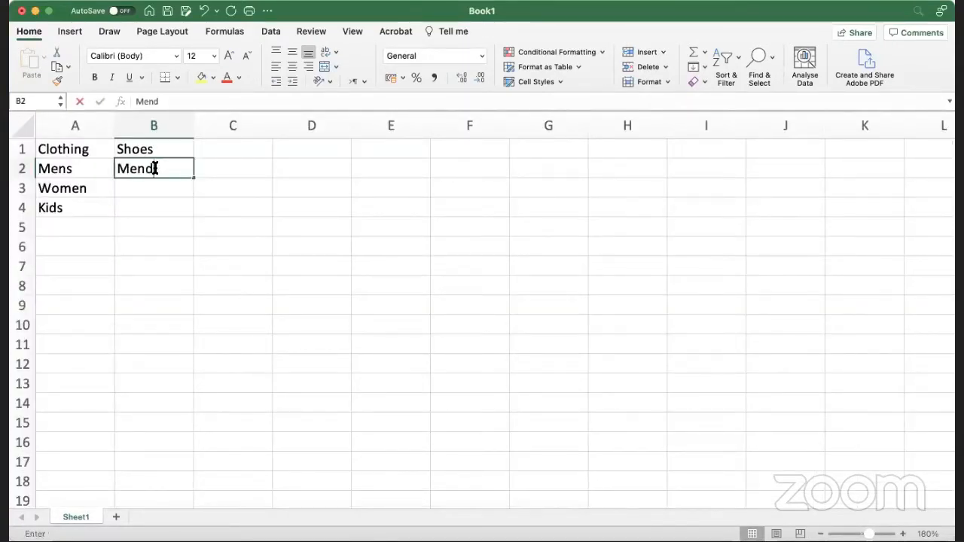
{"action": "key", "text": "BackSpace"}
{"action": "type", "text": "'s"}
{"action": "key", "text": "Return"}
{"action": "type", "text": "Women"}
{"action": "key", "text": "Return"}
{"action": "type", "text": "Kids"}
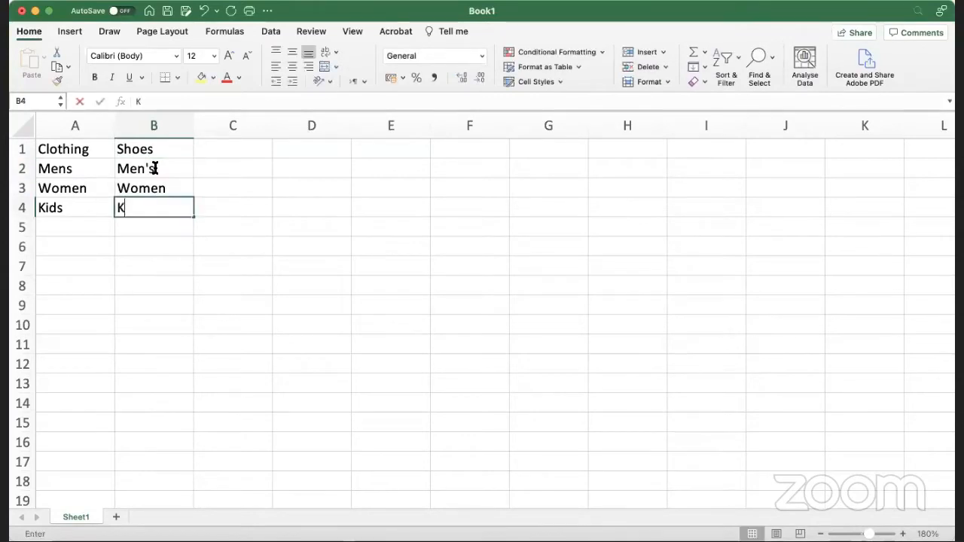
Add a third category in C1:C5 with the entries Cell Phones, Iphone, Samsung, Nokia and Lenovo.
{"action": "key", "text": "Tab"}
{"action": "key", "text": "Up"}
{"action": "key", "text": "Up"}
{"action": "key", "text": "Up"}
{"action": "type", "text": "Cell Phones"}
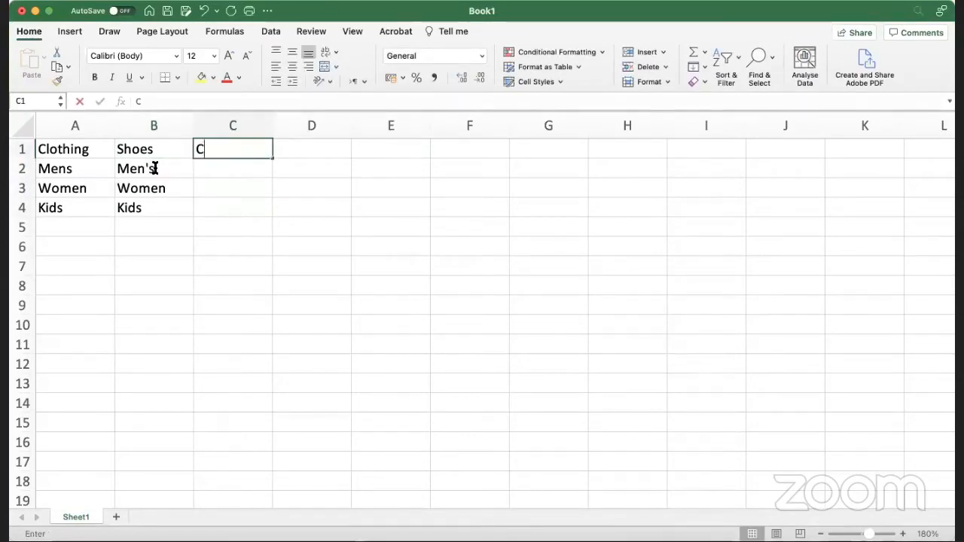
{"action": "key", "text": "Return"}
{"action": "type", "text": "Iphone"}
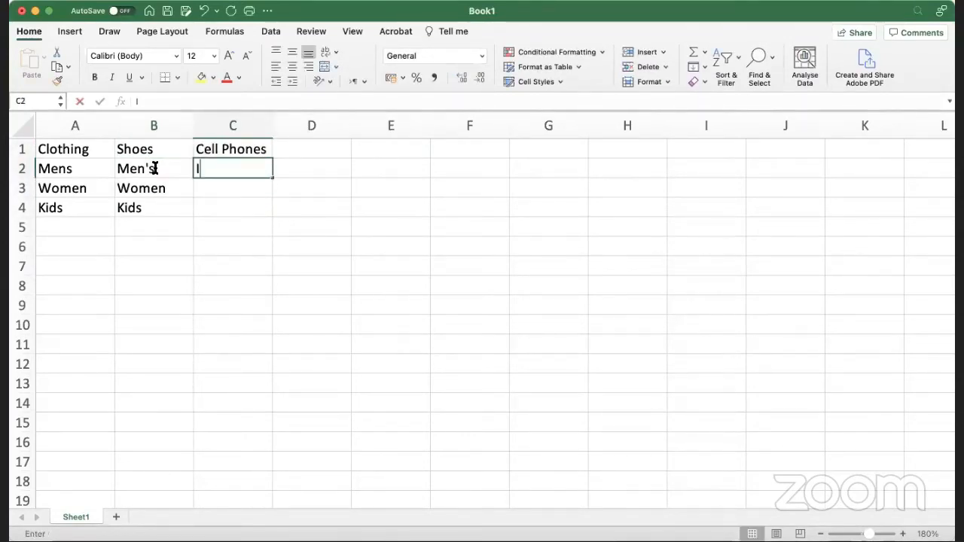
{"action": "key", "text": "Return"}
{"action": "type", "text": "Samsung"}
{"action": "key", "text": "Return"}
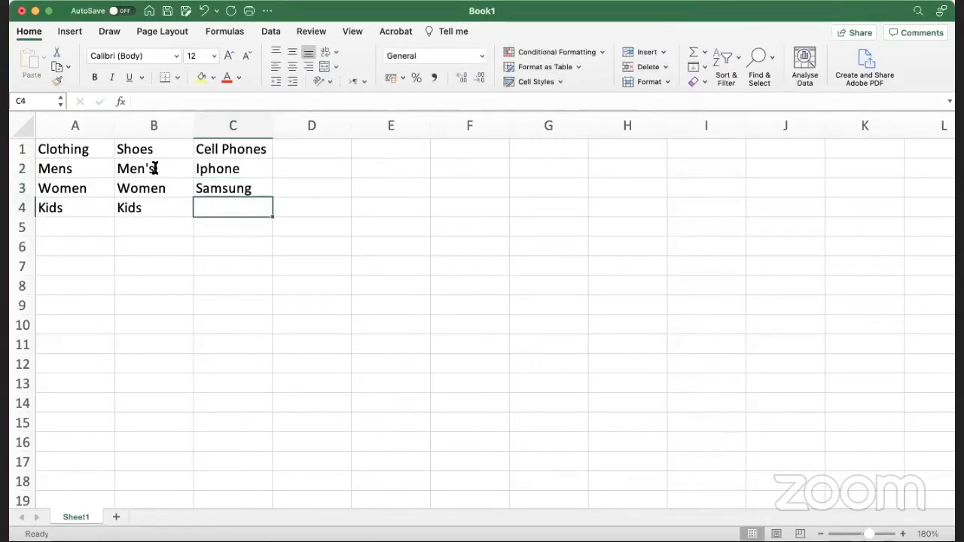
{"action": "type", "text": "Nokia"}
{"action": "key", "text": "Return"}
{"action": "type", "text": "Lenoxo"}
{"action": "key", "text": "BackSpace"}
{"action": "type", "text": "ovo"}
{"action": "key", "text": "Return"}
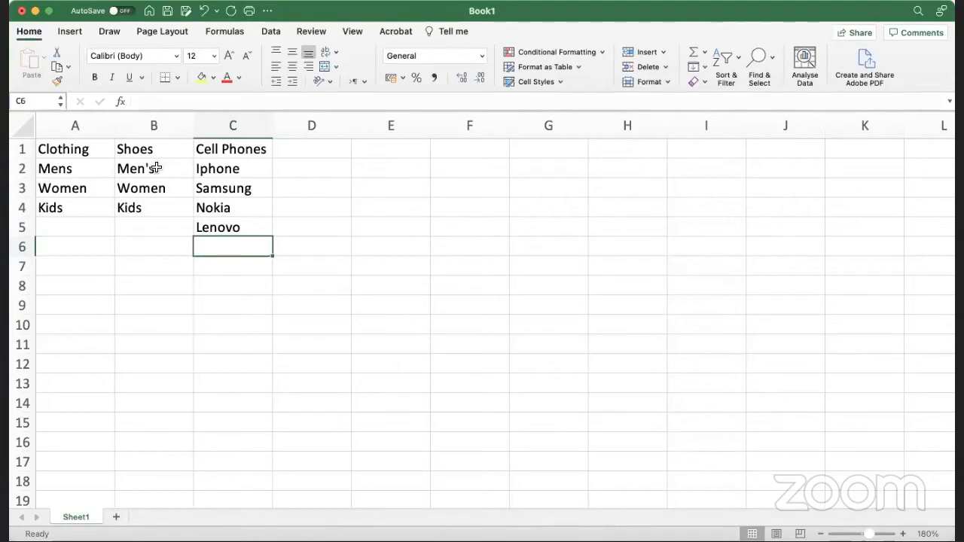
Add a fourth category in D1:D4 with the entries Laptops, Hp, Dell and Macbooks.
{"action": "left_click", "coordinate": [331, 155]}
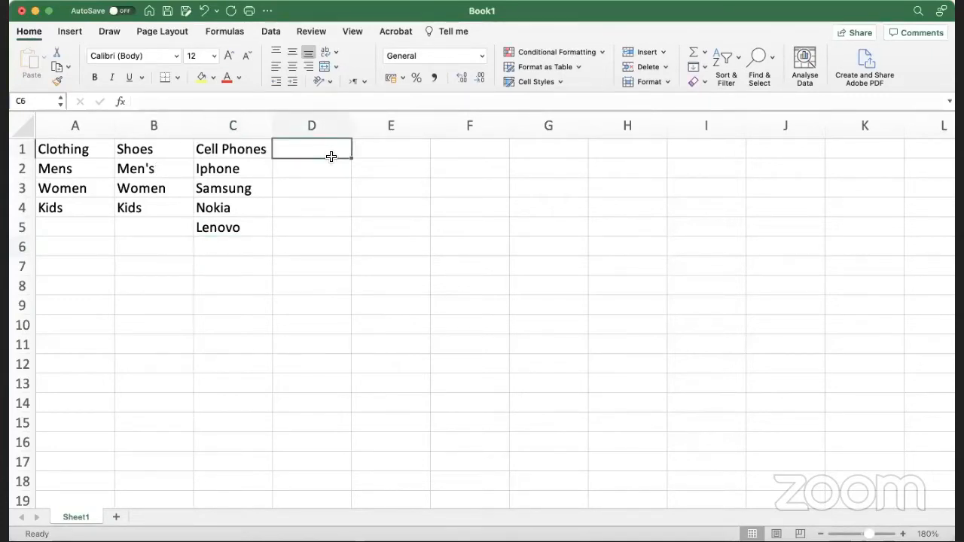
{"action": "type", "text": "Laptops"}
{"action": "key", "text": "Return"}
{"action": "type", "text": "Hp"}
{"action": "key", "text": "Return"}
{"action": "type", "text": "Dell"}
{"action": "key", "text": "Return"}
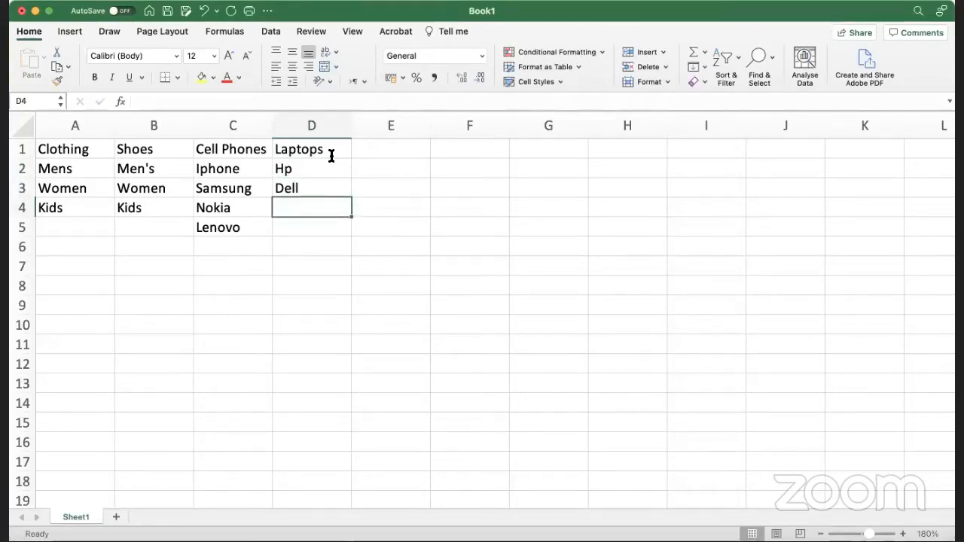
{"action": "type", "text": "Appali"}
{"action": "key", "text": "BackSpace"}
{"action": "key", "text": "BackSpace"}
{"action": "key", "text": "BackSpace"}
{"action": "key", "text": "BackSpace"}
{"action": "key", "text": "BackSpace"}
{"action": "key", "text": "BackSpace"}
{"action": "type", "text": "Macbooks"}
{"action": "key", "text": "Return"}
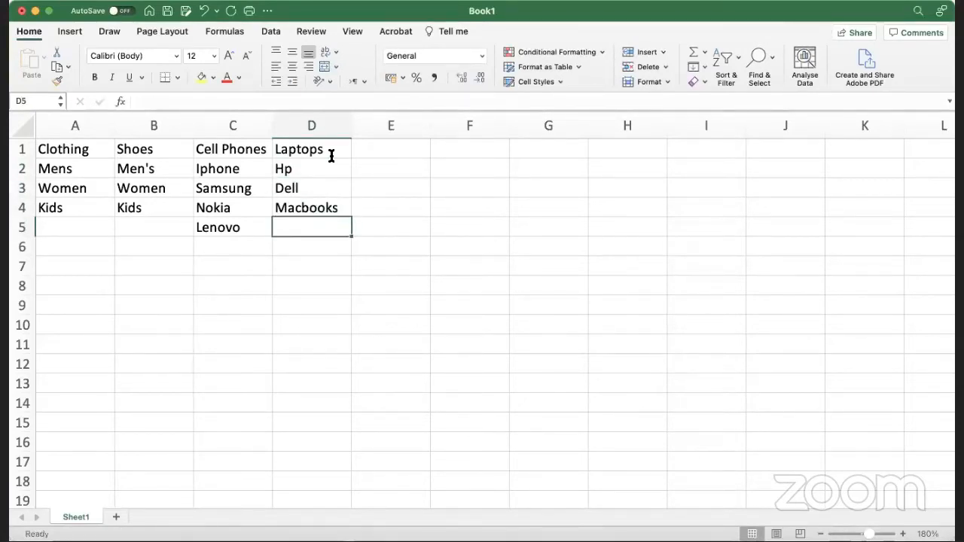
Make the category headings in A1:D1 bold and look over the subcategory entries beneath them.
{"action": "left_click_drag", "start_coordinate": [71, 155], "coordinate": [290, 150]}
{"action": "key", "text": "super+b"}
{"action": "left_click", "coordinate": [178, 301]}
{"action": "left_click_drag", "start_coordinate": [80, 174], "coordinate": [297, 233]}
{"action": "left_click", "coordinate": [297, 233]}
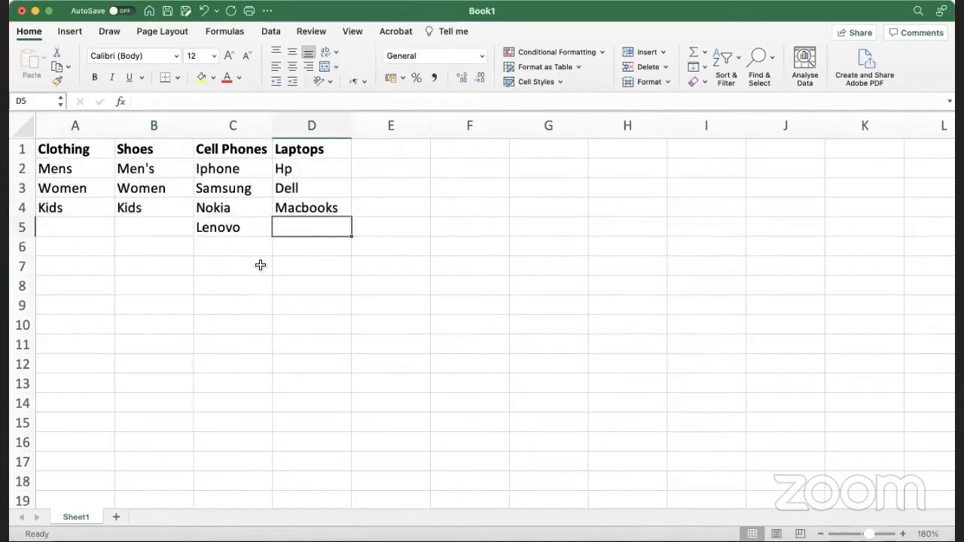
Look over the category headings in row 1 and the subcategory entries beneath them, especially Clothing with Mens, Women and Kids.
{"action": "left_click_drag", "start_coordinate": [74, 168], "coordinate": [329, 374]}
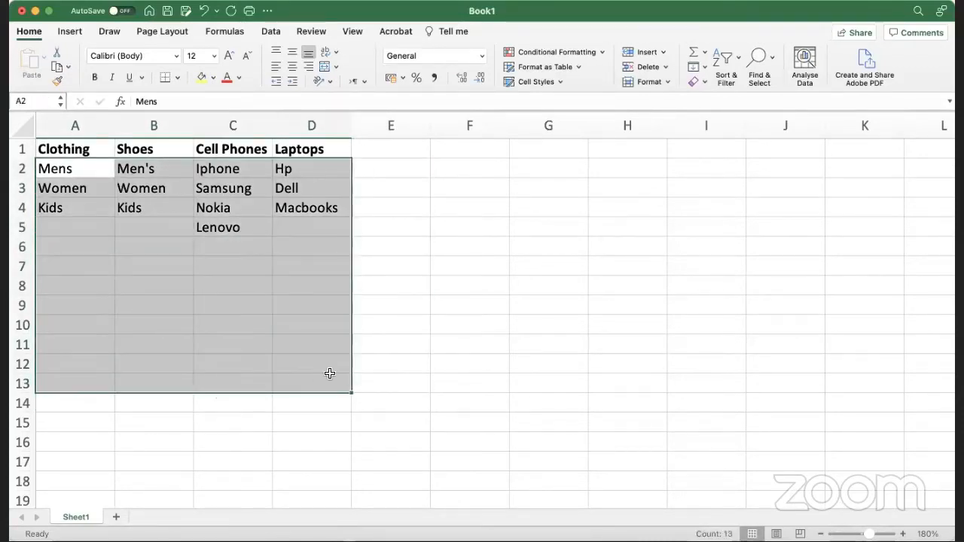
{"action": "left_click", "coordinate": [84, 170]}
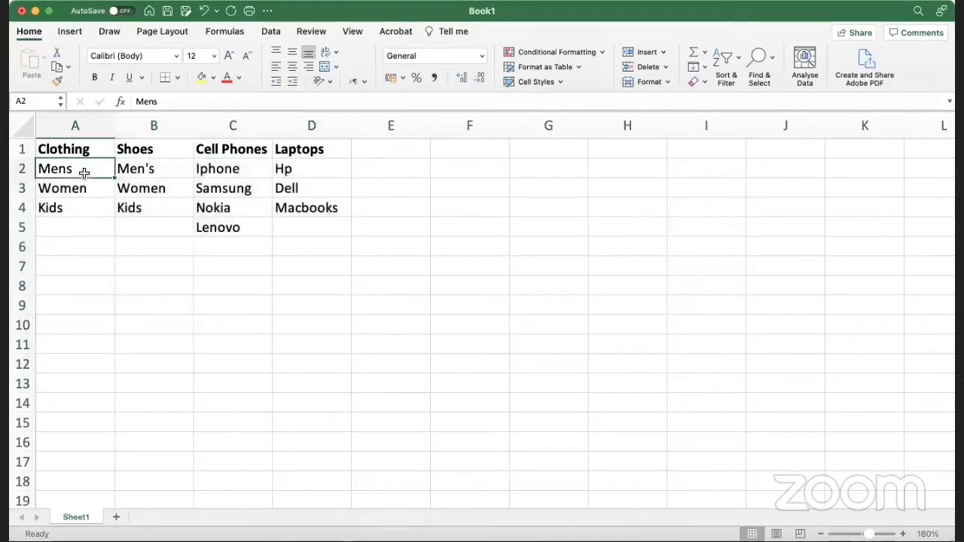
{"action": "left_click_drag", "start_coordinate": [68, 402], "coordinate": [89, 154]}
{"action": "left_click_drag", "start_coordinate": [161, 364], "coordinate": [161, 151]}
{"action": "left_click", "coordinate": [161, 151]}
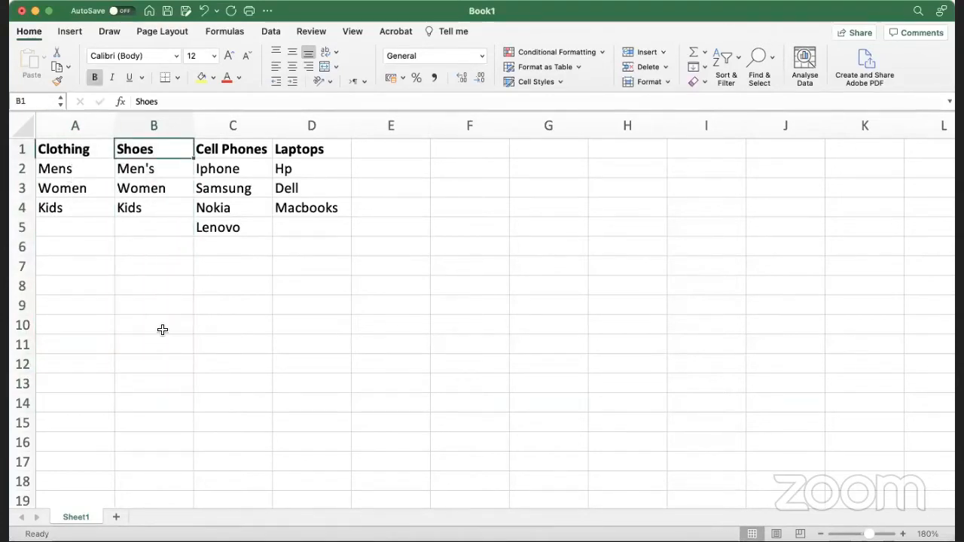
{"action": "left_click", "coordinate": [64, 150]}
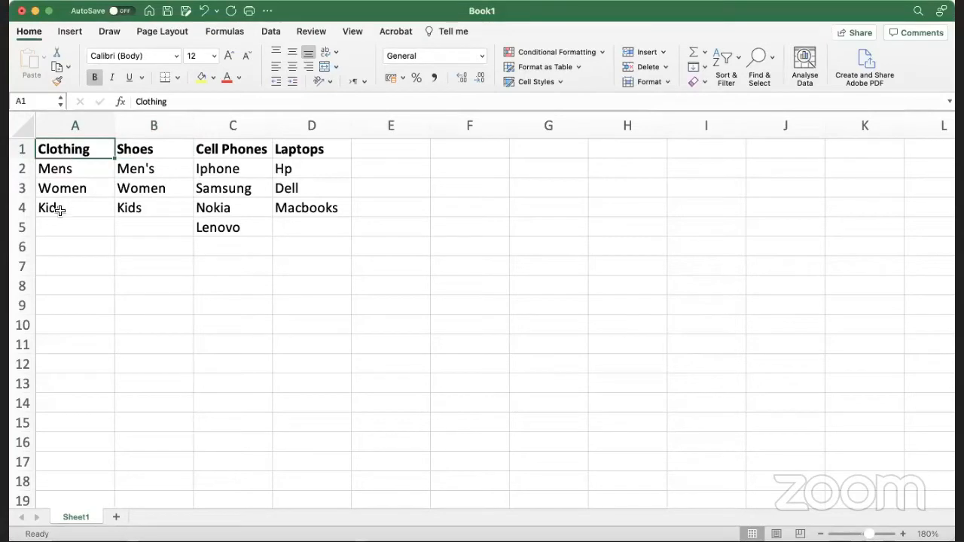
{"action": "left_click_drag", "start_coordinate": [65, 215], "coordinate": [71, 173]}
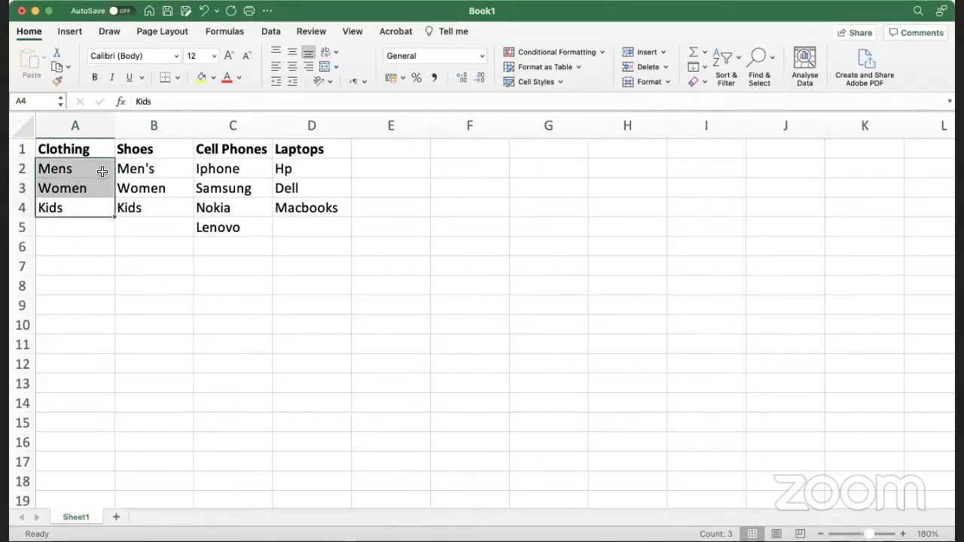
{"action": "left_click", "coordinate": [104, 148]}
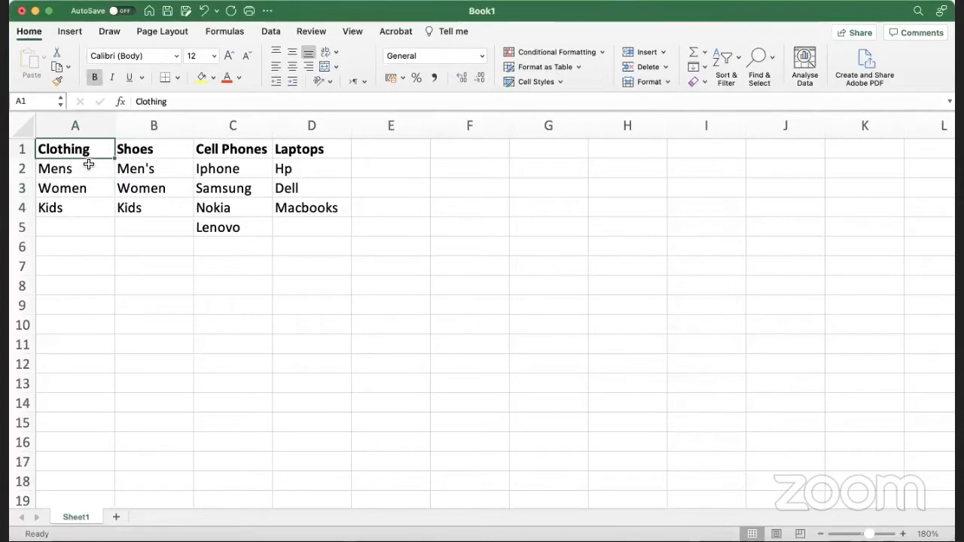
{"action": "left_click", "coordinate": [76, 170]}
{"action": "left_click_drag", "start_coordinate": [95, 149], "coordinate": [87, 171]}
{"action": "left_click", "coordinate": [90, 269]}
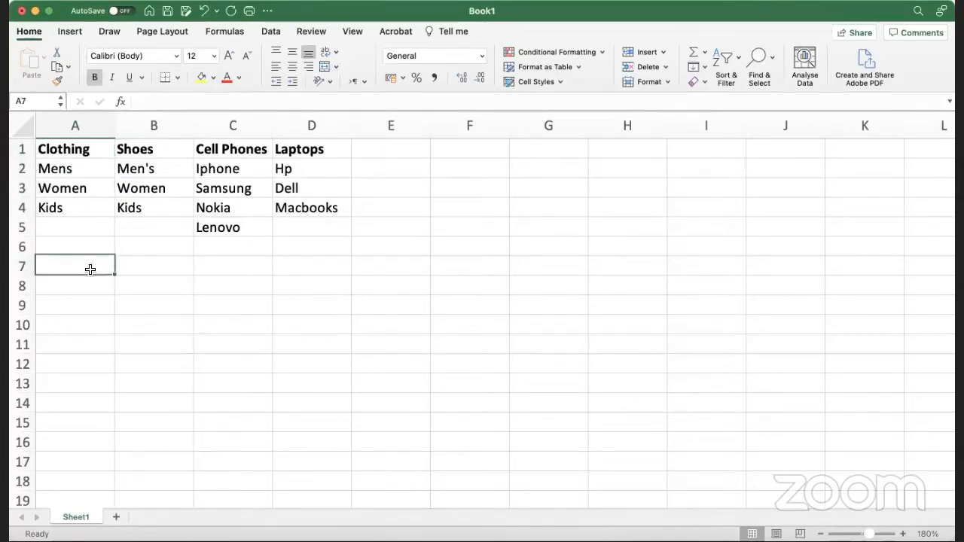
Widen column A and add the product count <50> after the Clothing heading in A1.
{"action": "left_click_drag", "start_coordinate": [117, 127], "coordinate": [218, 124]}
{"action": "left_click", "coordinate": [105, 146]}
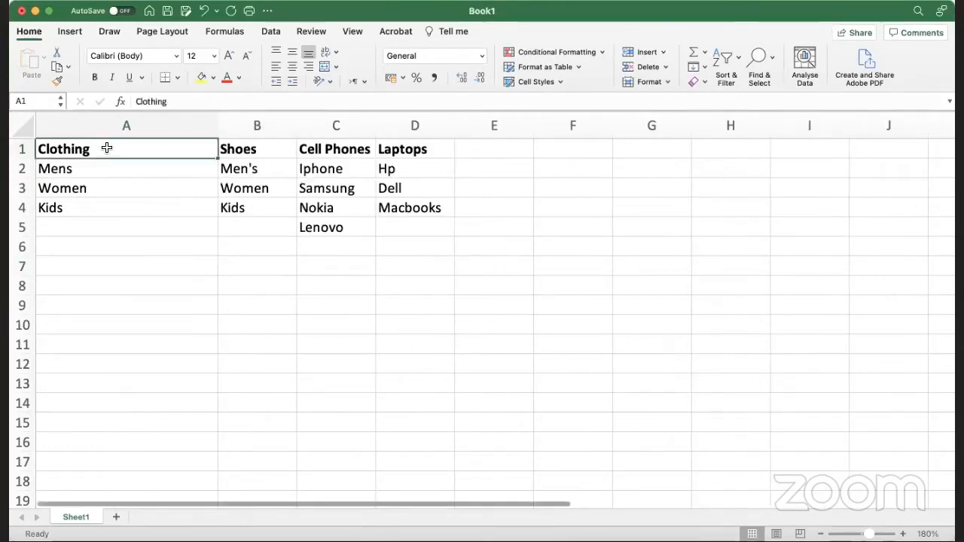
{"action": "double_click", "coordinate": [112, 150]}
{"action": "type", "text": "<50>"}
{"action": "key", "text": "Left"}
{"action": "type", "text": "50"}
{"action": "key", "text": "Return"}
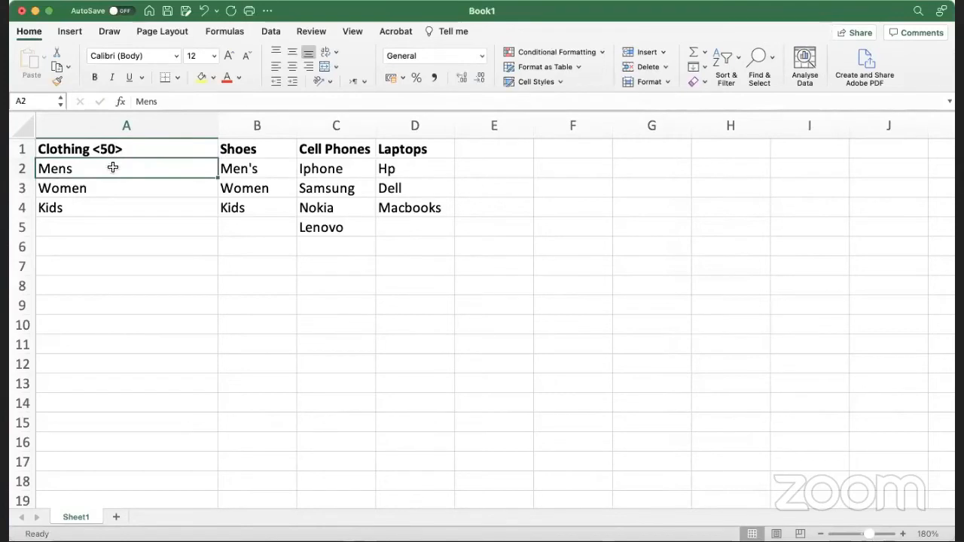
Add product counts to the Clothing subcategories in A2:A4: Mens 25, Women 15 and Kids 10.
{"action": "double_click", "coordinate": [111, 167]}
{"action": "type", "text": "<>125"}
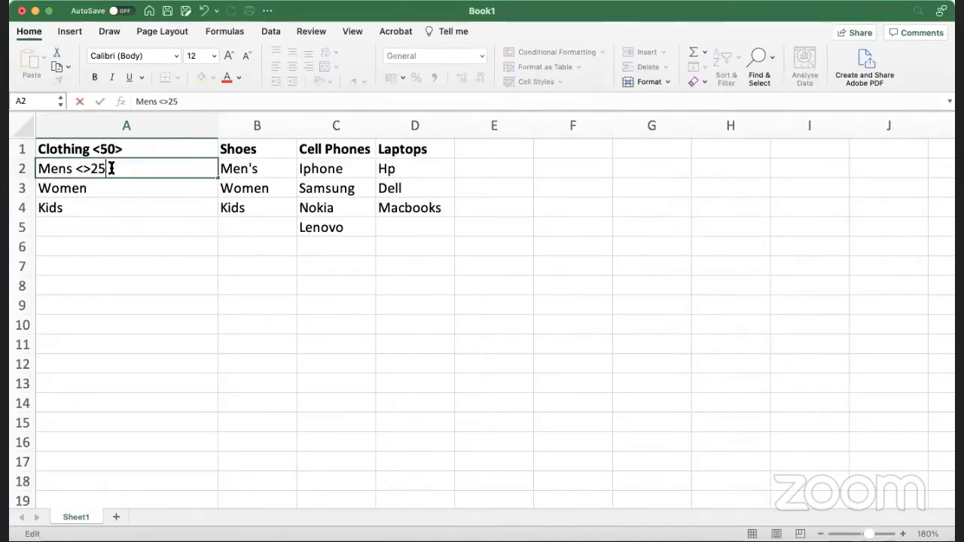
{"action": "key", "text": "Return"}
{"action": "double_click", "coordinate": [111, 188]}
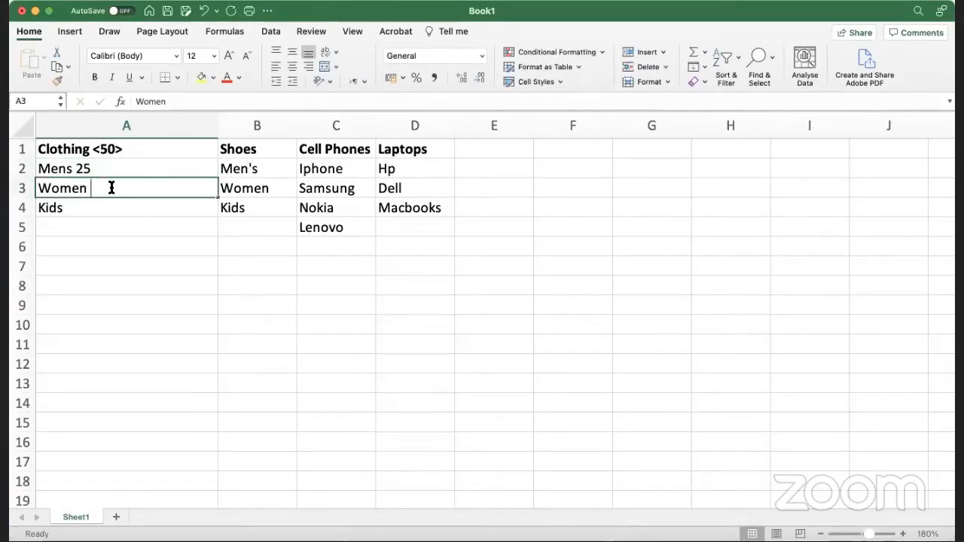
{"action": "type", "text": "15"}
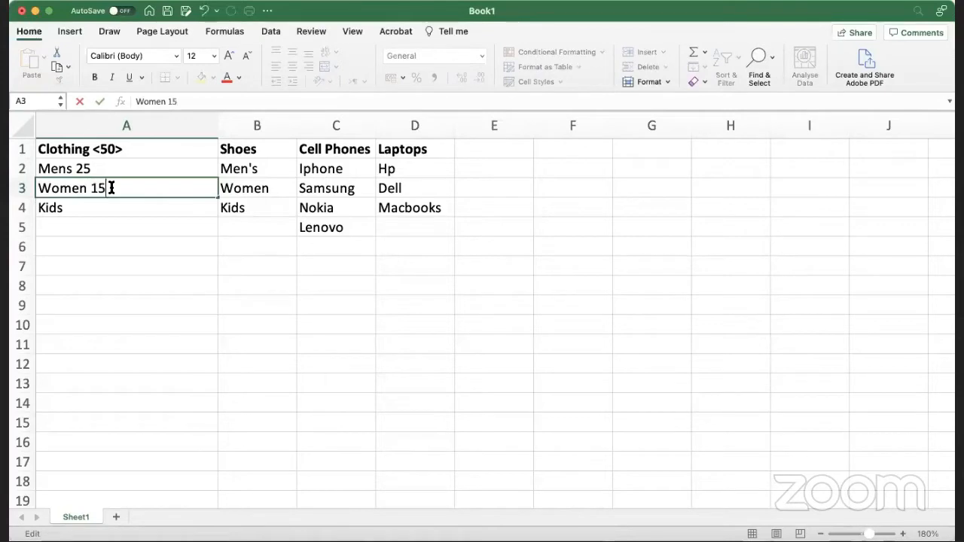
{"action": "key", "text": "Return"}
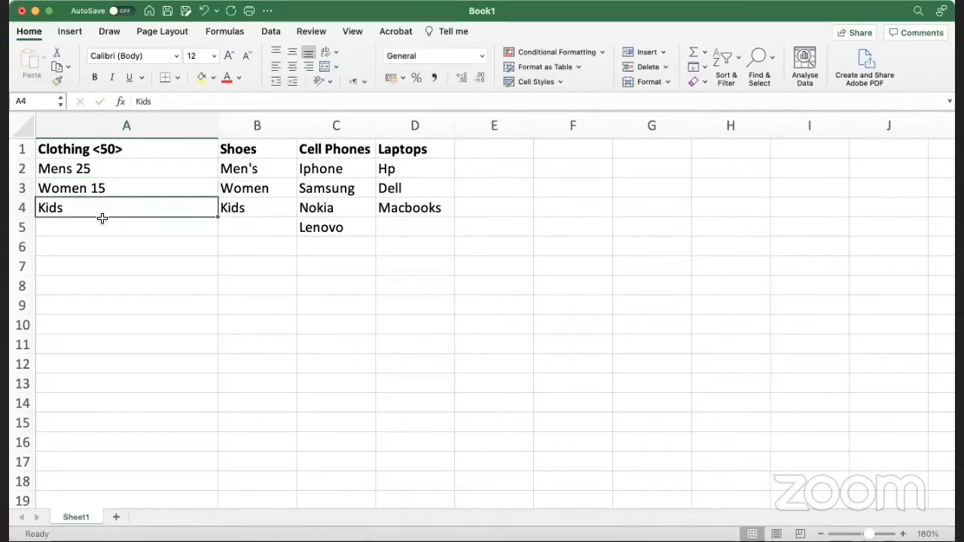
{"action": "double_click", "coordinate": [104, 209]}
{"action": "type", "text": "10"}
{"action": "key", "text": "Return"}
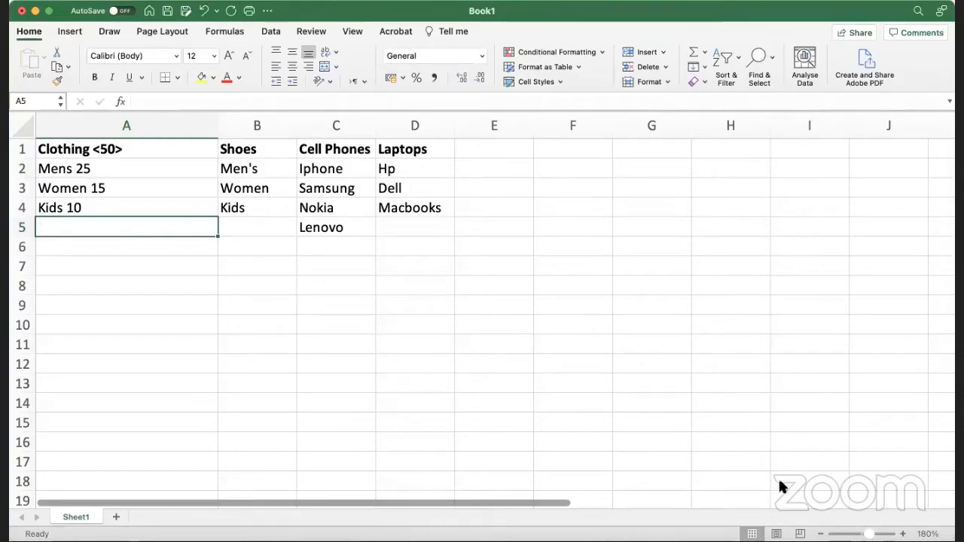
Switch to the Shopify admin and examine the products in the Shoes and Male Shoes collections.
{"action": "key", "text": "super+Tab"}
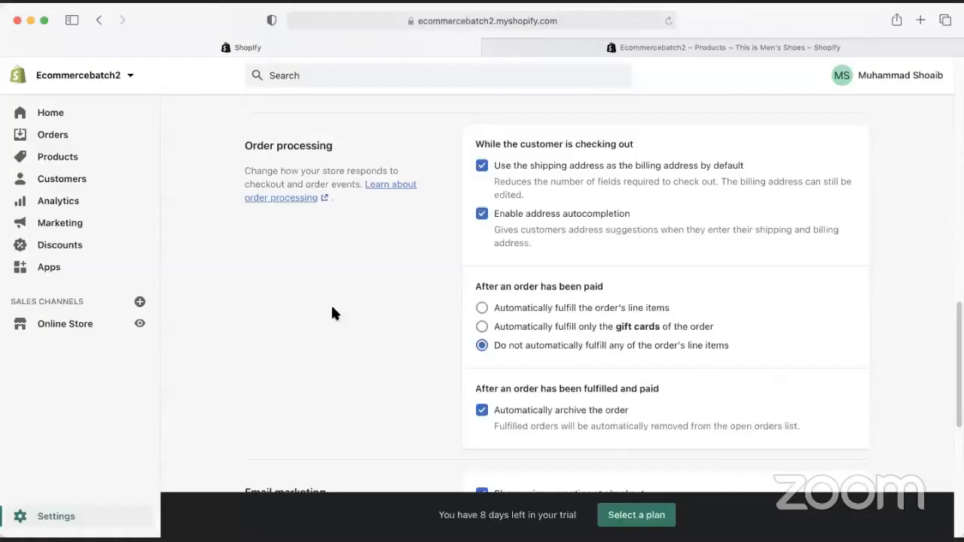
{"action": "left_click", "coordinate": [68, 163]}
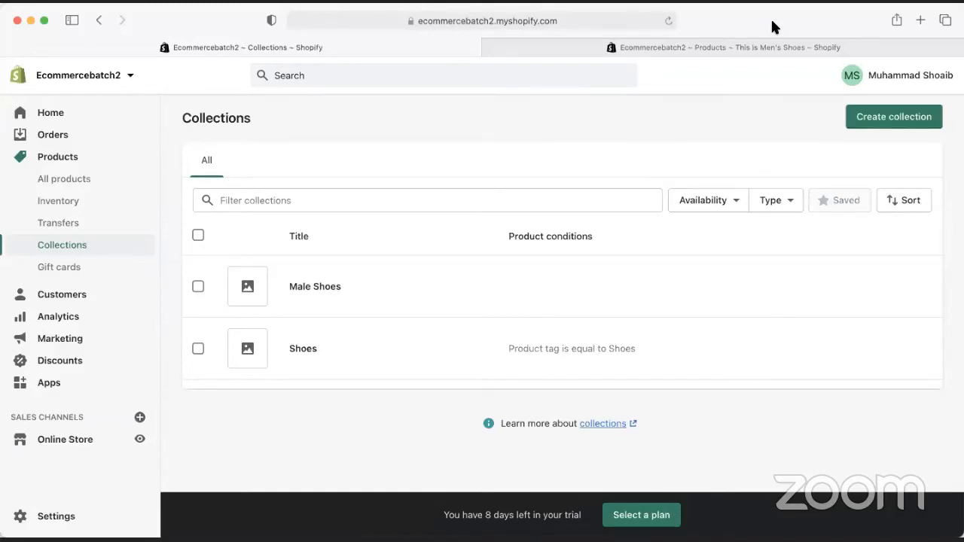
{"action": "left_click", "coordinate": [304, 349]}
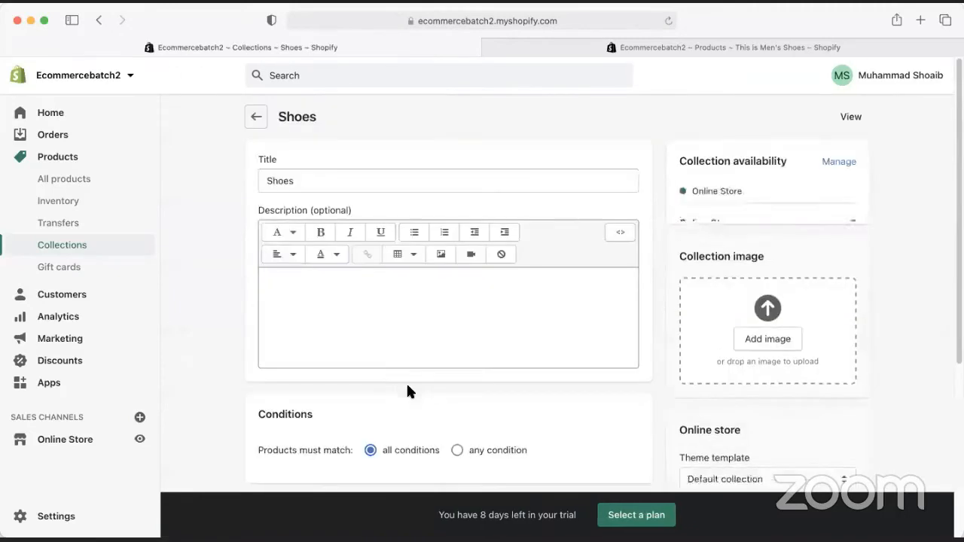
{"action": "scroll", "coordinate": [323, 338], "scroll_direction": "down", "scroll_amount": 5}
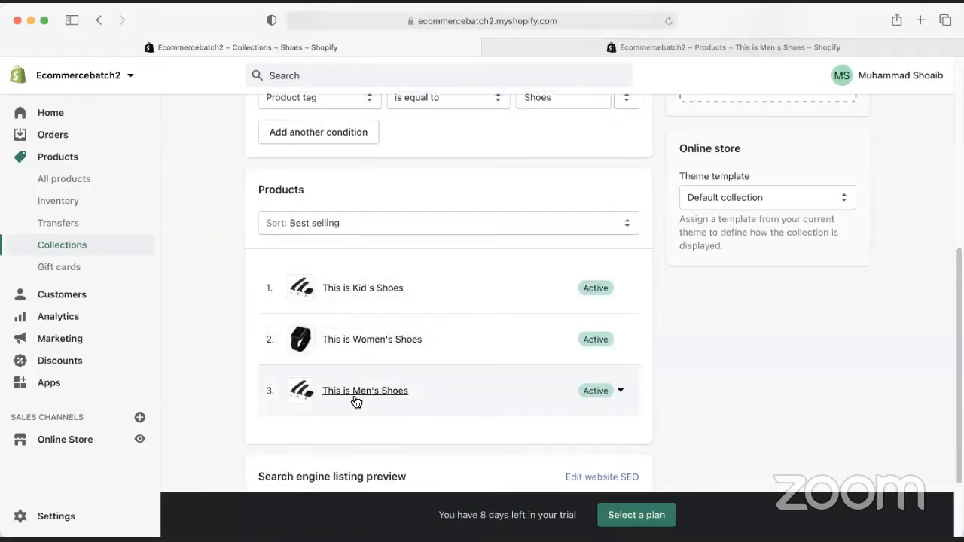
{"action": "scroll", "coordinate": [281, 296], "scroll_direction": "up", "scroll_amount": 5}
{"action": "left_click", "coordinate": [254, 122]}
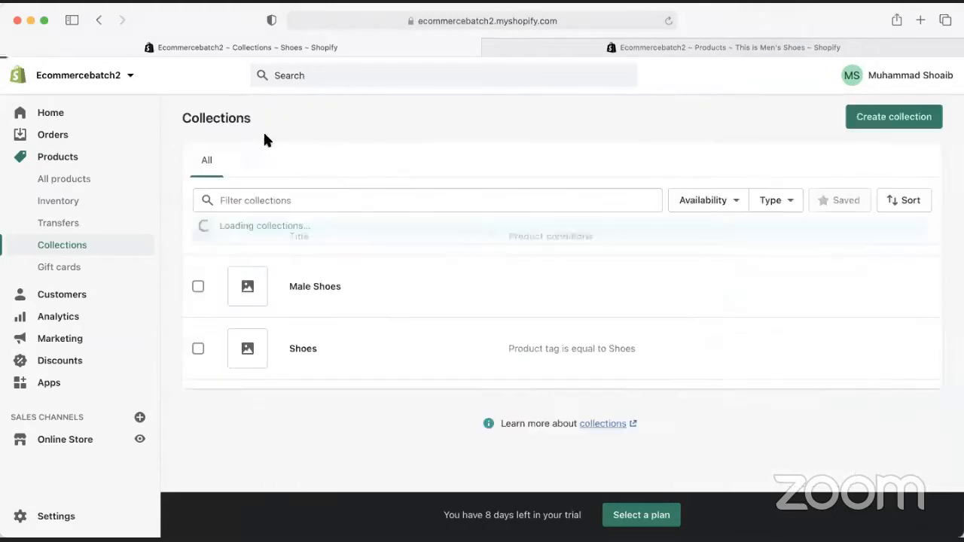
{"action": "left_click", "coordinate": [322, 291]}
{"action": "scroll", "coordinate": [405, 361], "scroll_direction": "down", "scroll_amount": 5}
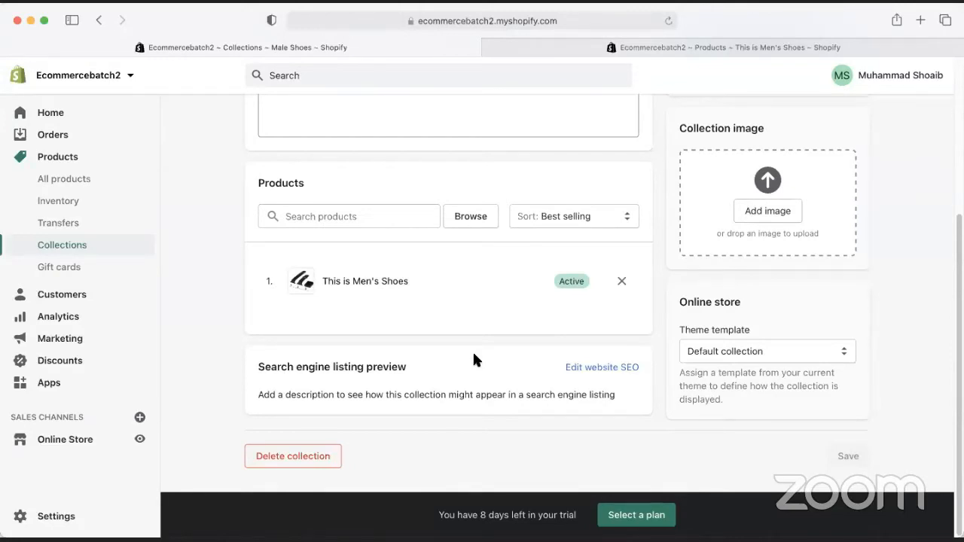
Close the Men's Shoes product page and open the Main menu from the online store's navigation settings.
{"action": "left_click", "coordinate": [493, 46]}
{"action": "left_click", "coordinate": [488, 45]}
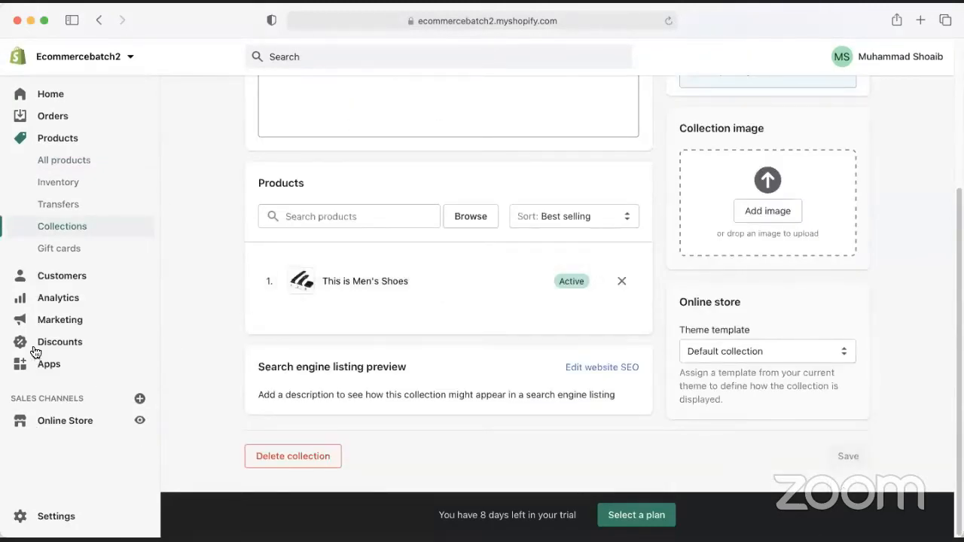
{"action": "left_click", "coordinate": [66, 423]}
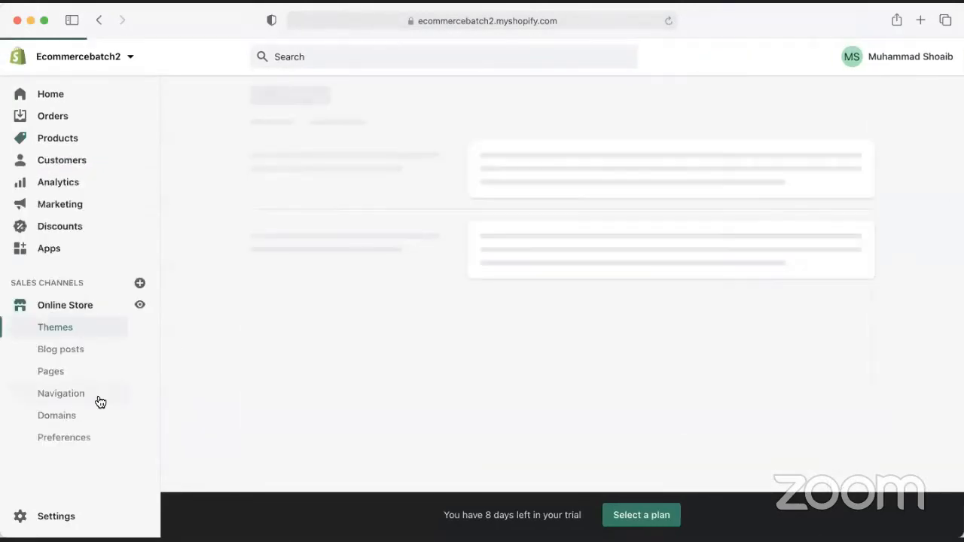
{"action": "left_click", "coordinate": [60, 395]}
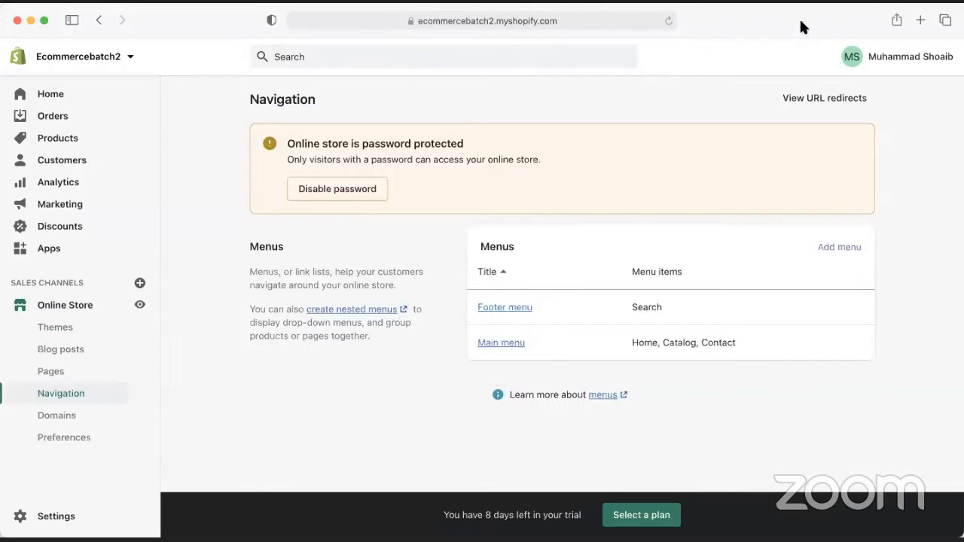
{"action": "left_click", "coordinate": [501, 343]}
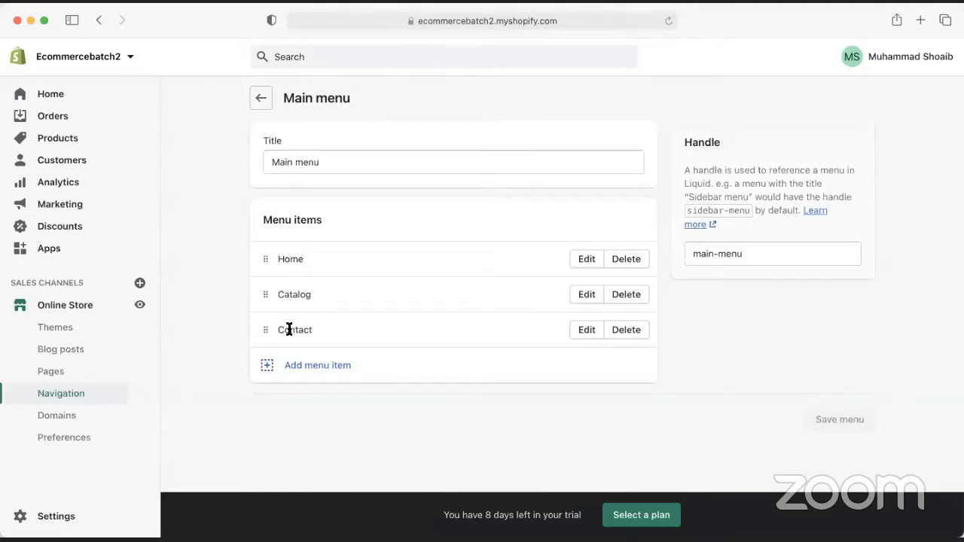
View the storefront's home page to check its header links, and return to the Main menu editor.
{"action": "left_click", "coordinate": [97, 60]}
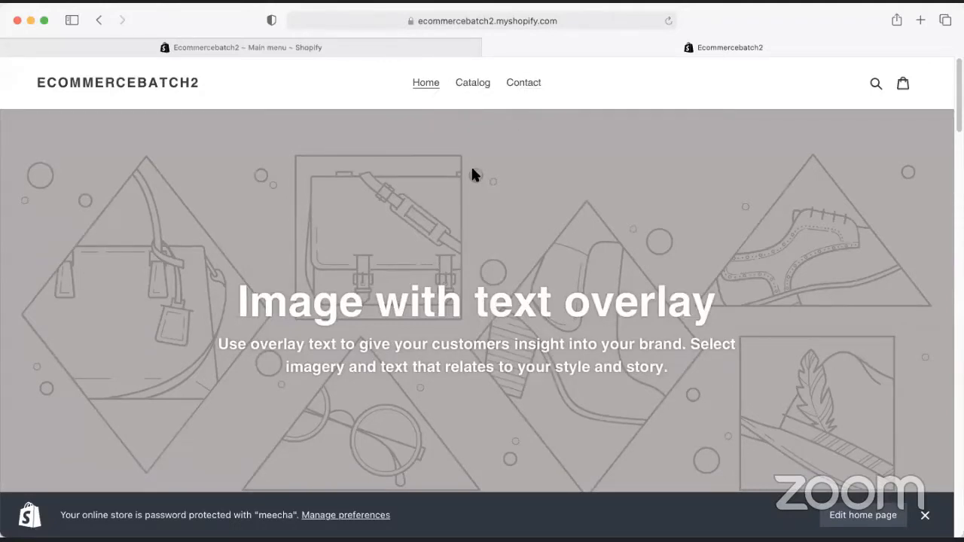
{"action": "left_click", "coordinate": [253, 48]}
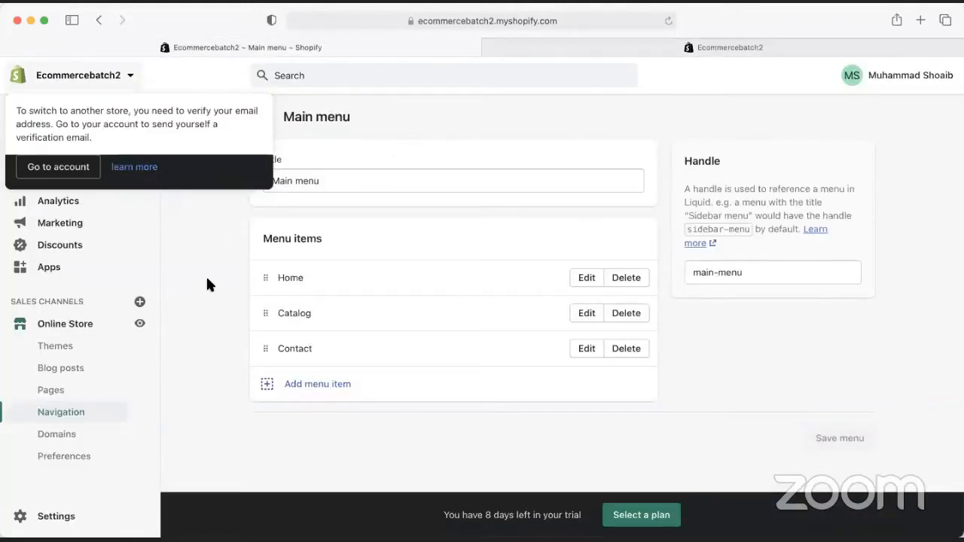
{"action": "left_click", "coordinate": [98, 74]}
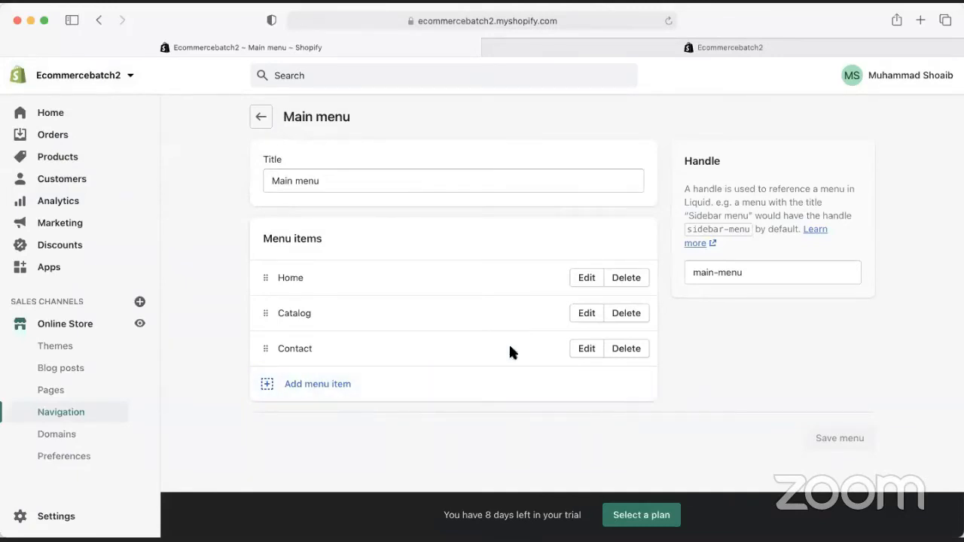
Delete the Catalog and Contact items from the Main menu.
{"action": "left_click", "coordinate": [624, 315]}
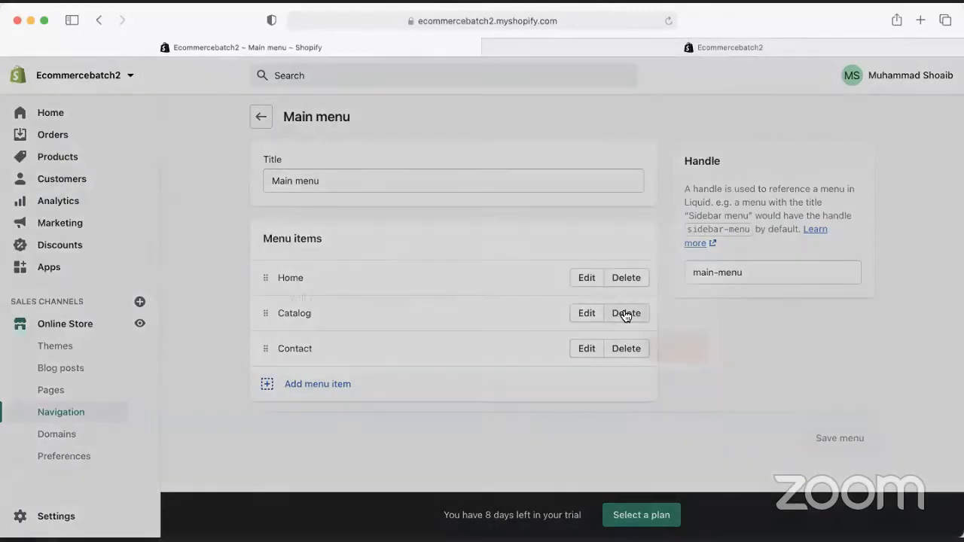
{"action": "left_click", "coordinate": [647, 341]}
{"action": "left_click", "coordinate": [626, 317]}
{"action": "left_click", "coordinate": [649, 343]}
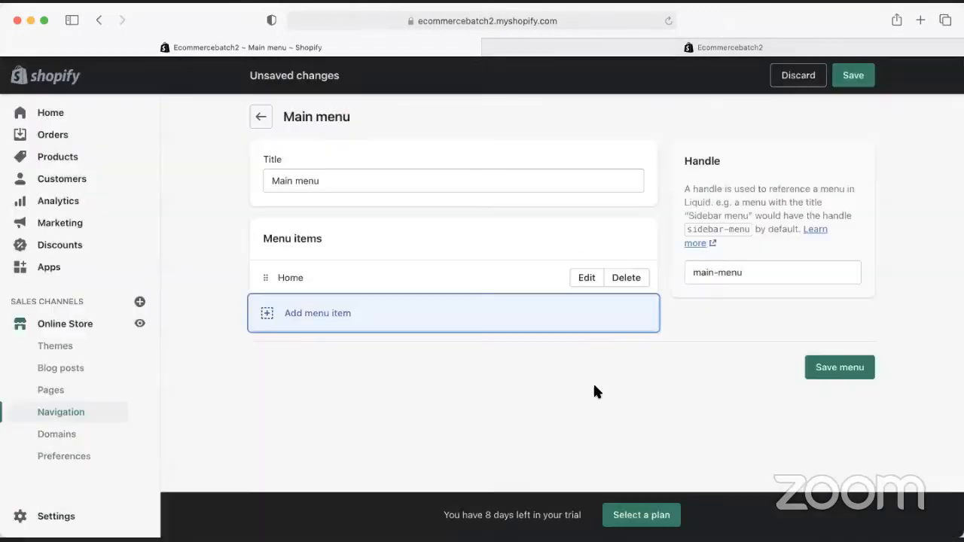
Add a Main menu item named Shoes linked to the Shoes collection, and save the menu.
{"action": "left_click", "coordinate": [308, 314]}
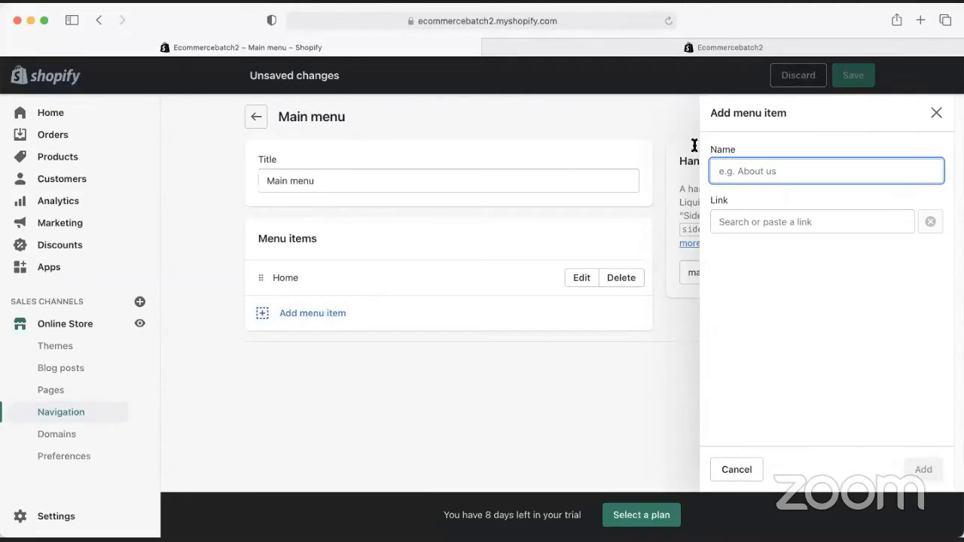
{"action": "left_click", "coordinate": [798, 221]}
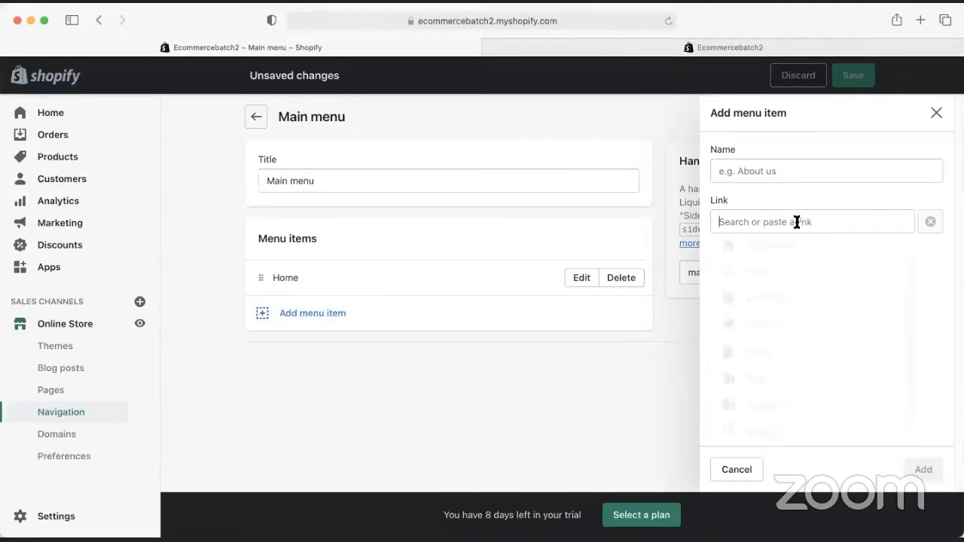
{"action": "left_click", "coordinate": [768, 173]}
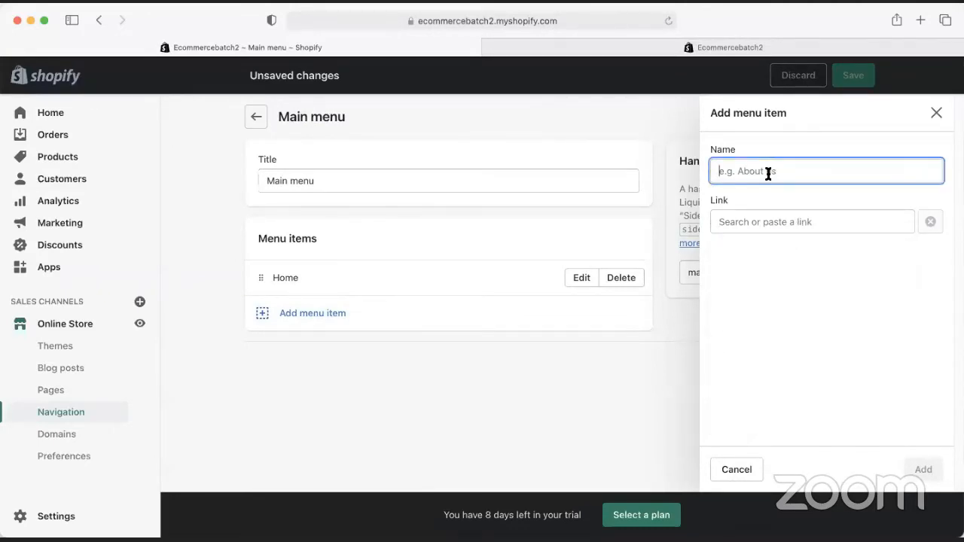
{"action": "type", "text": "Shoes"}
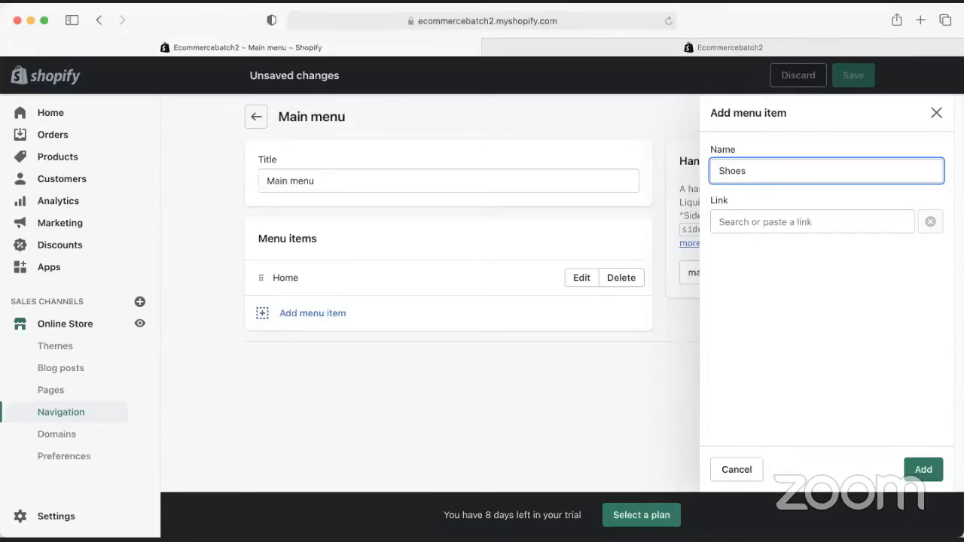
{"action": "left_click", "coordinate": [816, 221]}
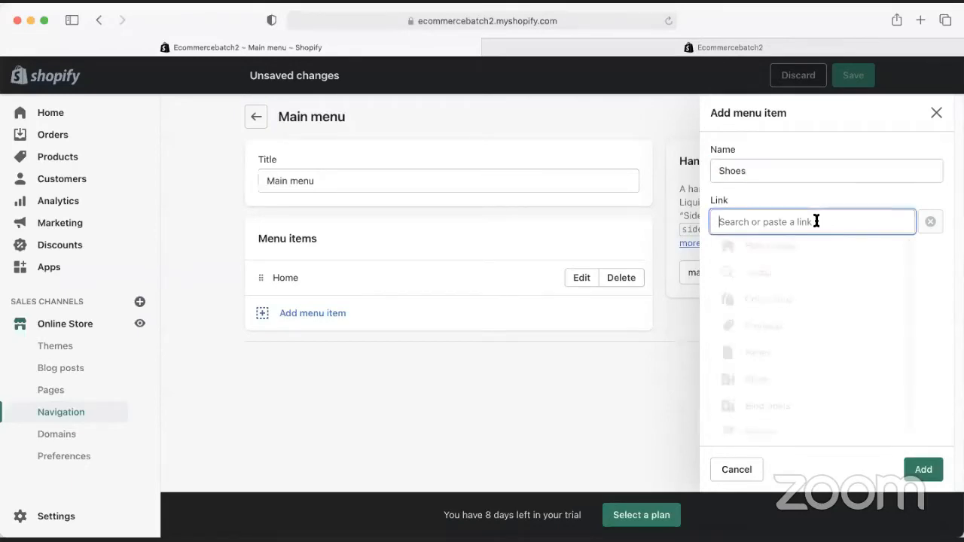
{"action": "left_click", "coordinate": [765, 305]}
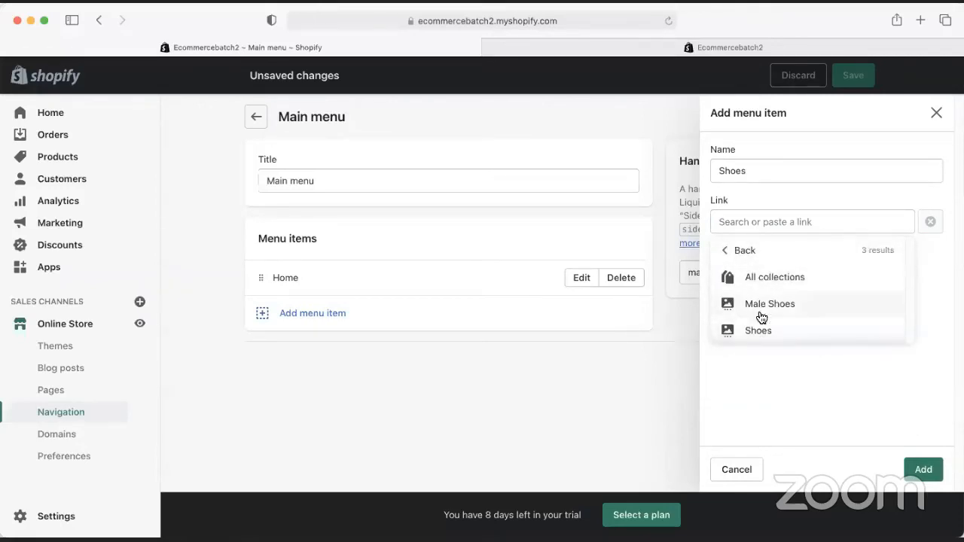
{"action": "left_click", "coordinate": [758, 331]}
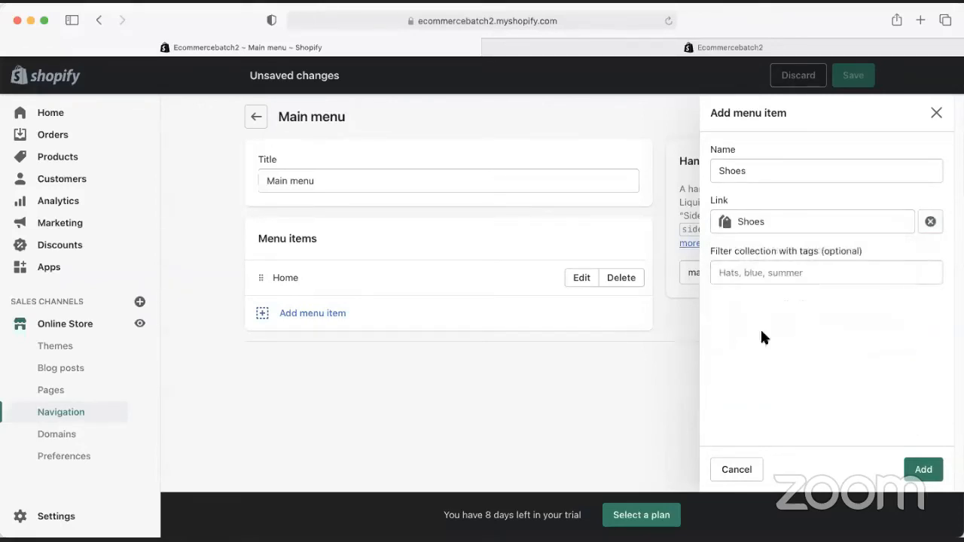
{"action": "left_click", "coordinate": [923, 468]}
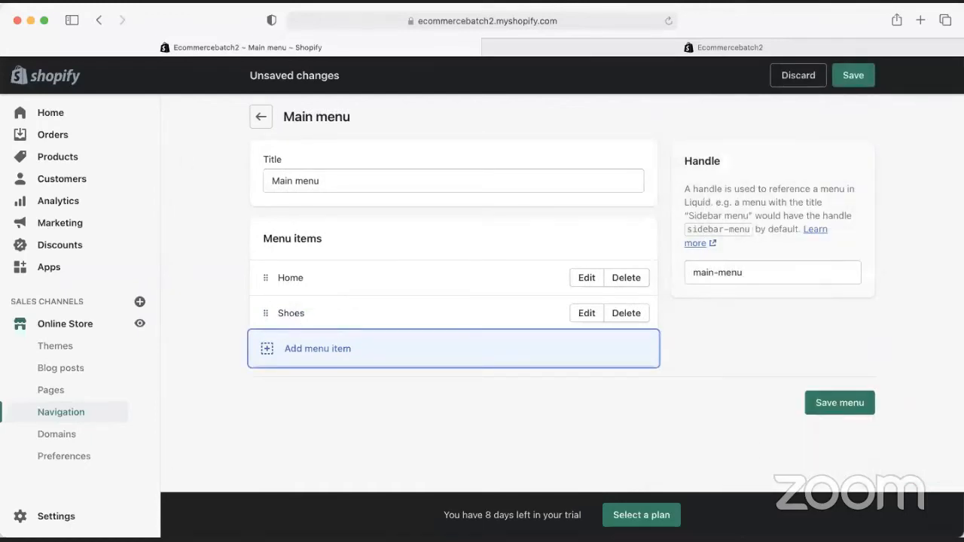
{"action": "left_click", "coordinate": [849, 402]}
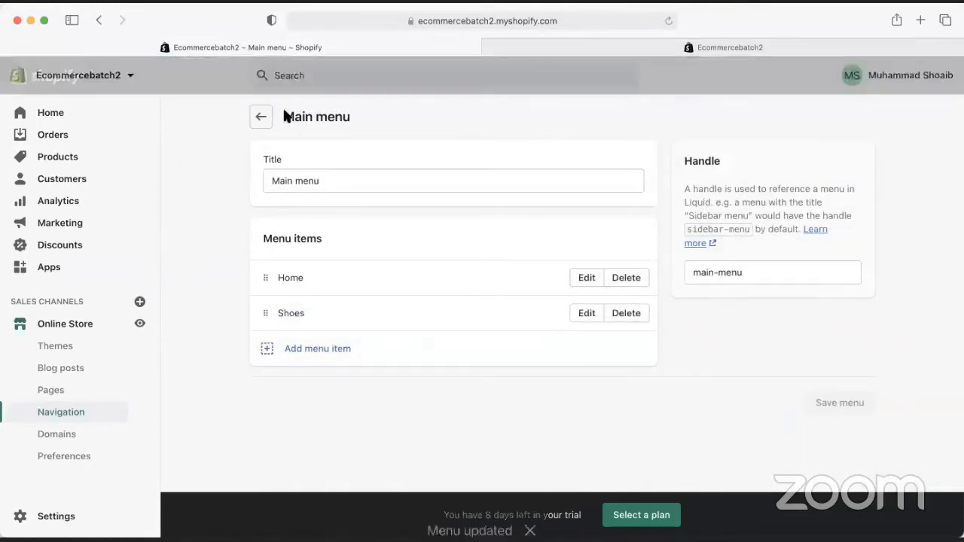
Reload the storefront, view the Shoes page from its header link, and return to the Main menu editor.
{"action": "left_click", "coordinate": [618, 53]}
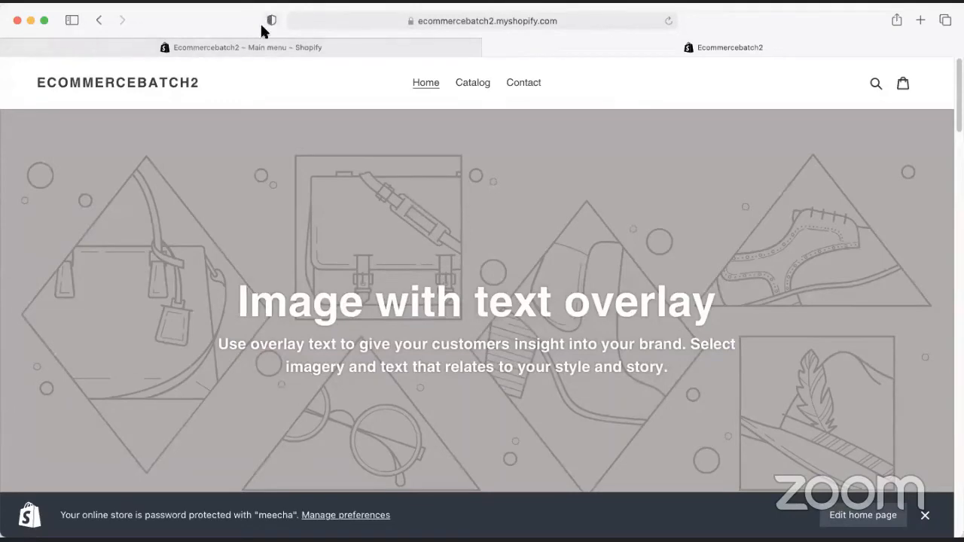
{"action": "left_click", "coordinate": [215, 46]}
{"action": "left_click", "coordinate": [557, 47]}
{"action": "key", "text": "super+r"}
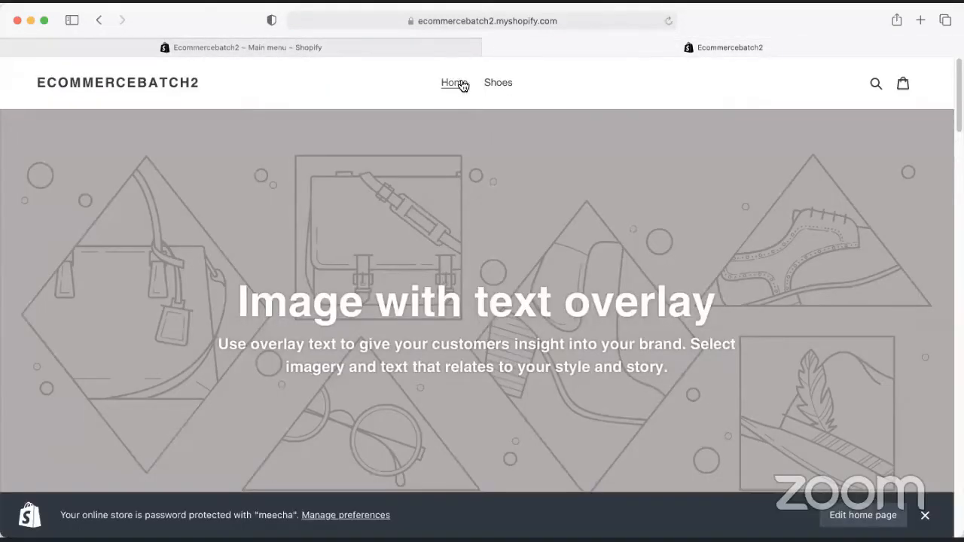
{"action": "left_click", "coordinate": [494, 84]}
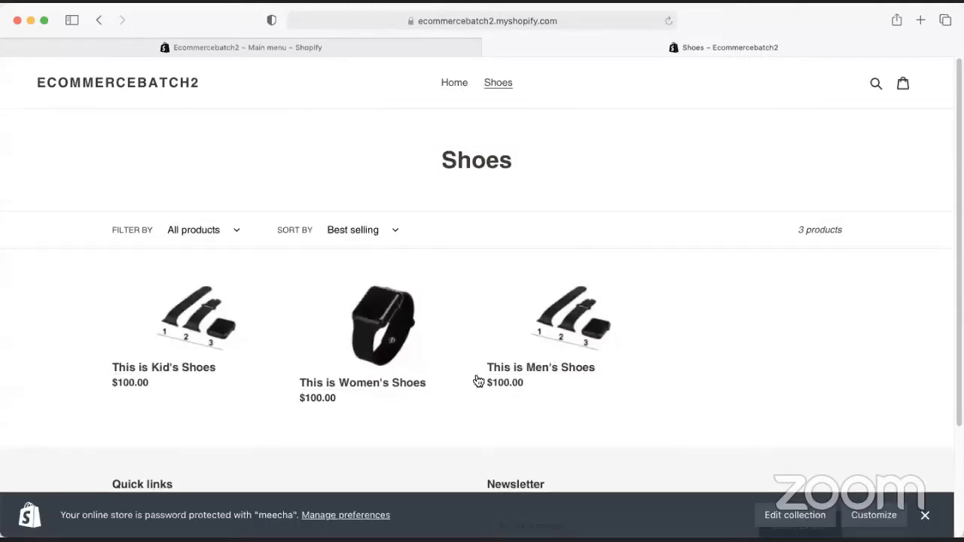
{"action": "left_click", "coordinate": [322, 48]}
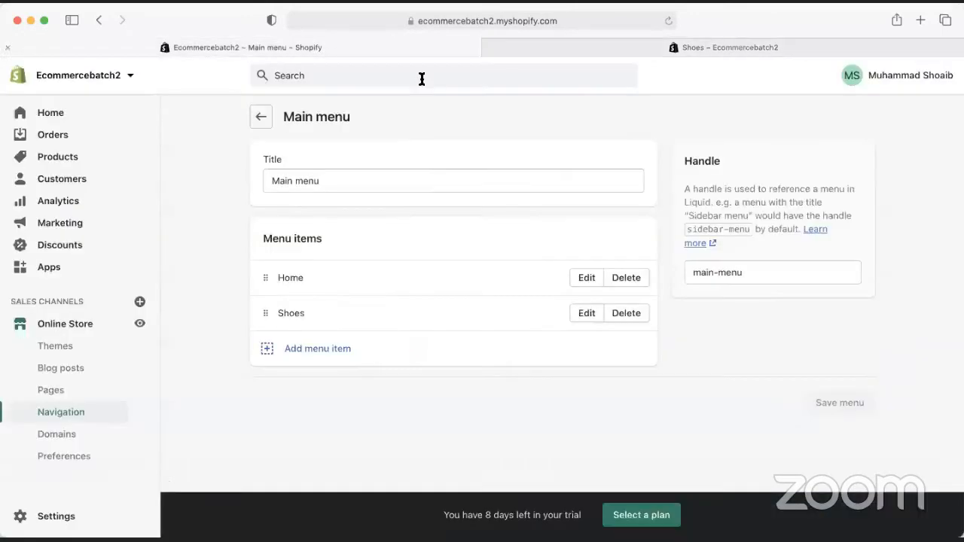
{"action": "left_click", "coordinate": [574, 47]}
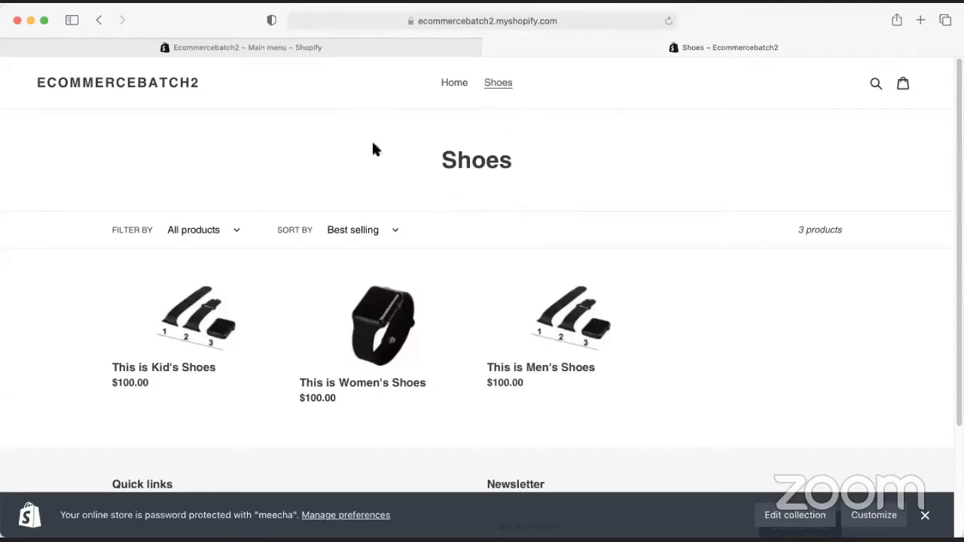
{"action": "left_click", "coordinate": [338, 46]}
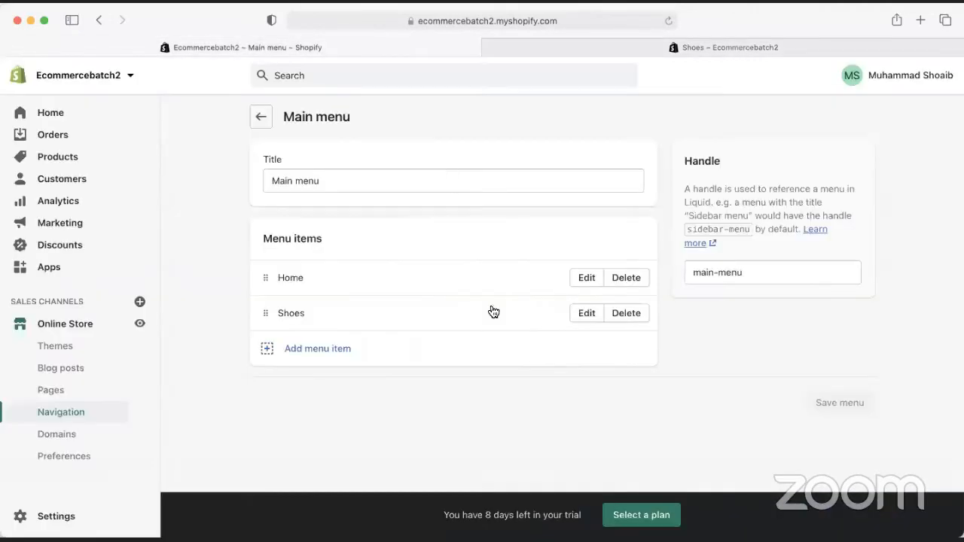
Add a Main menu item named Men's Shoes linked to the Male Shoes collection, and save the menu.
{"action": "left_click", "coordinate": [312, 351]}
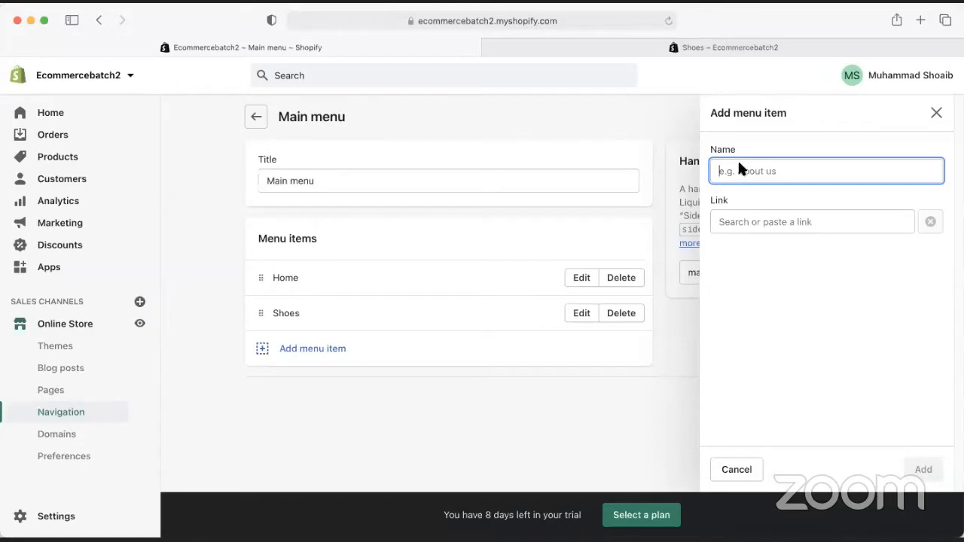
{"action": "type", "text": "Men's Shoes"}
{"action": "left_click", "coordinate": [749, 222]}
{"action": "left_click", "coordinate": [777, 304]}
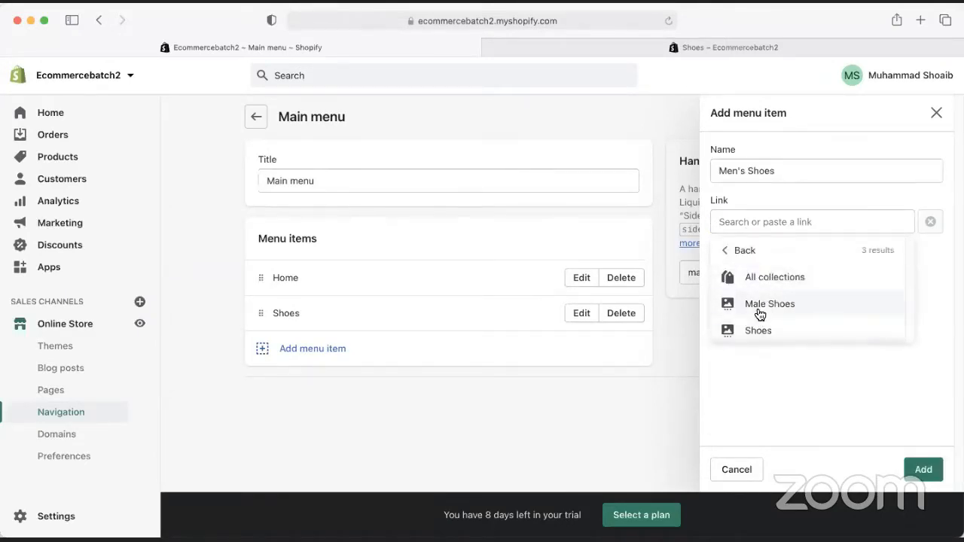
{"action": "left_click", "coordinate": [759, 307]}
{"action": "left_click", "coordinate": [923, 470]}
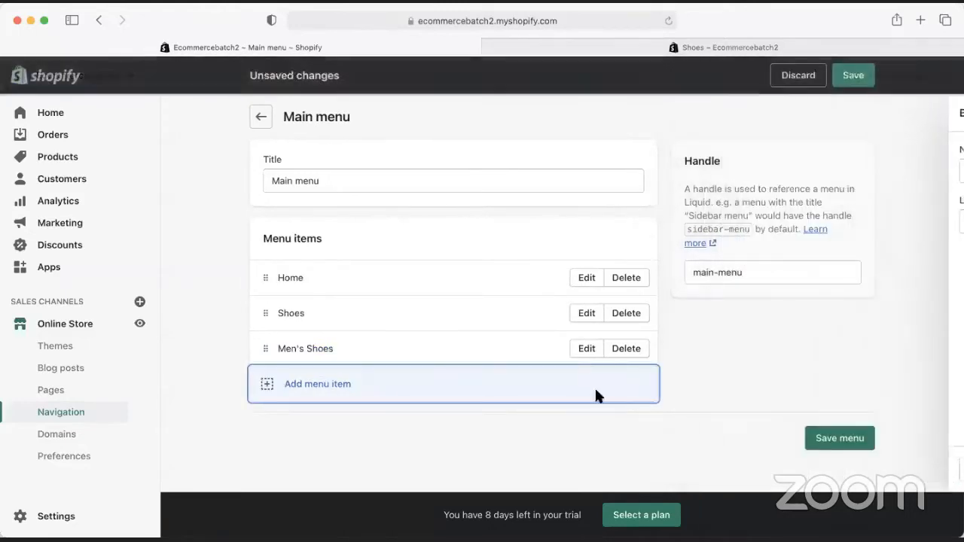
{"action": "left_click", "coordinate": [839, 439]}
Reload the storefront, view the collection behind the Men's Shoes header link, and go back to the home page.
{"action": "key", "text": "ctrl+Tab"}
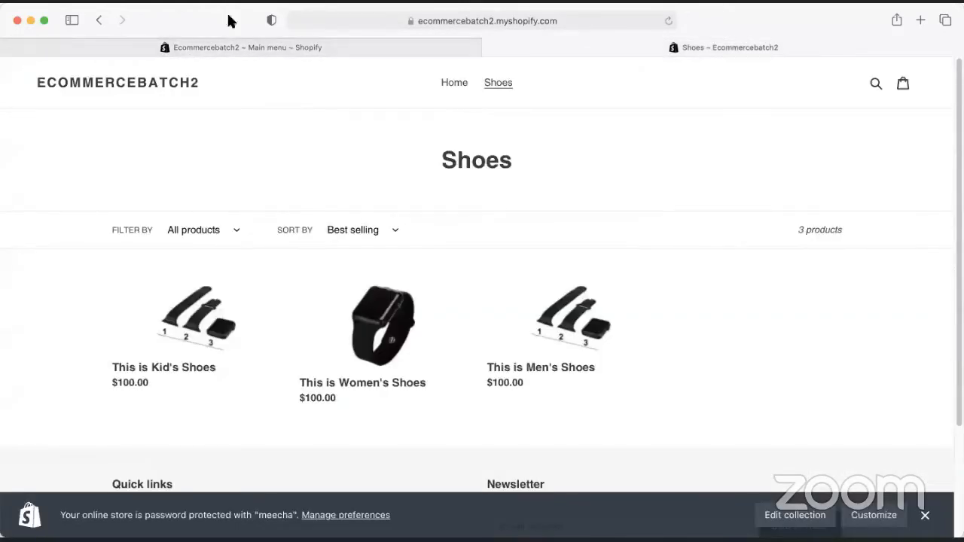
{"action": "left_click", "coordinate": [454, 82]}
{"action": "key", "text": "super+r"}
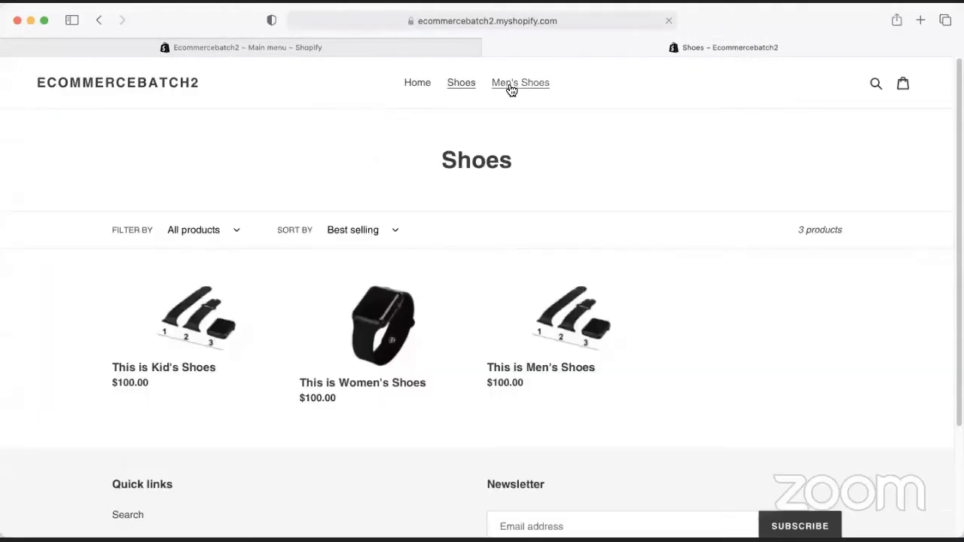
{"action": "left_click", "coordinate": [520, 82]}
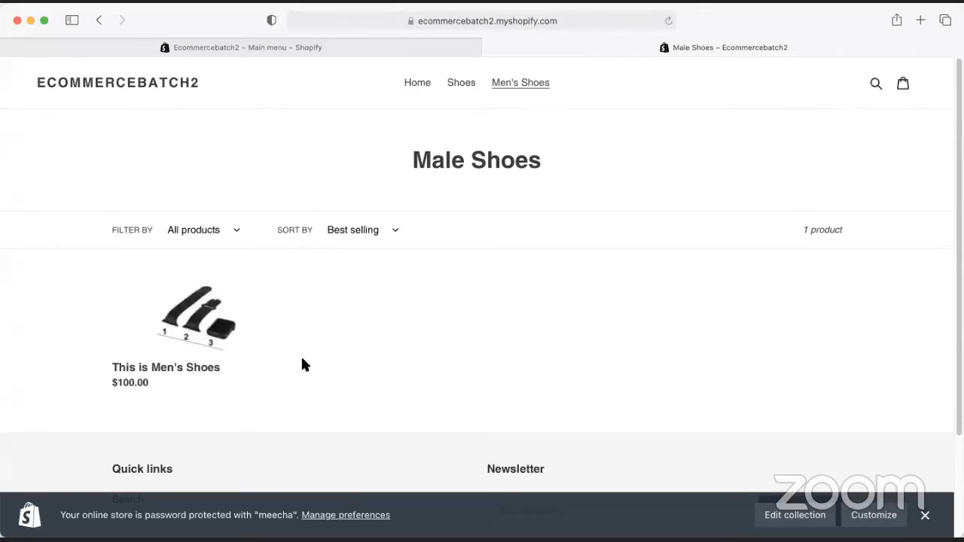
{"action": "left_click", "coordinate": [418, 85]}
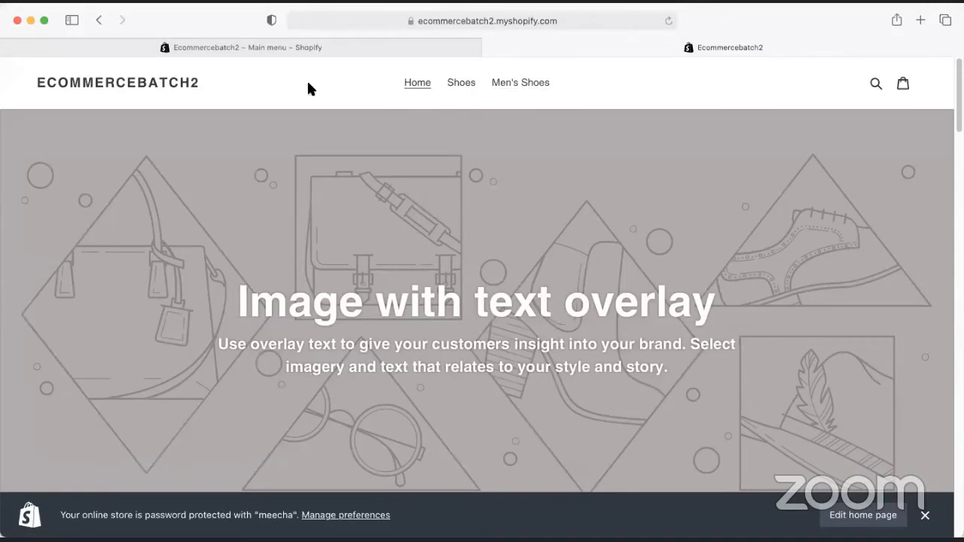
Return to the Main menu editor, nest the Men's Shoes item under Shoes, and save the menu.
{"action": "left_click", "coordinate": [297, 43]}
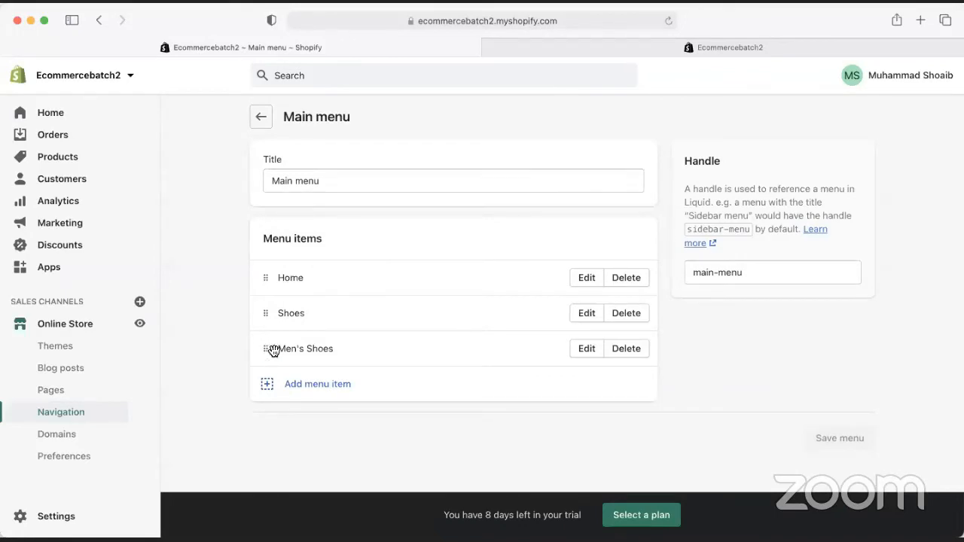
{"action": "left_click_drag", "start_coordinate": [265, 349], "coordinate": [280, 365]}
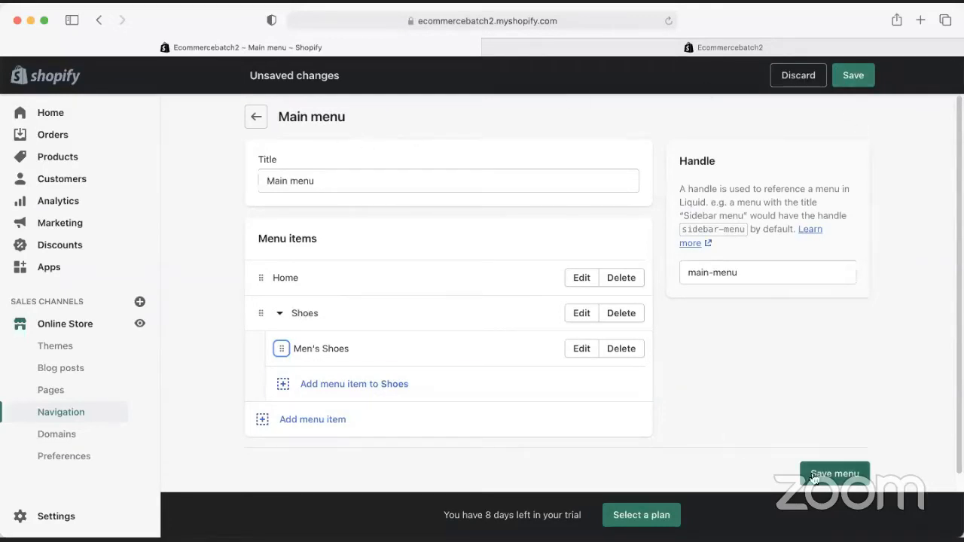
Reload the storefront and open the Men's Shoes page from the Shoes submenu in the header.
{"action": "left_click", "coordinate": [663, 46]}
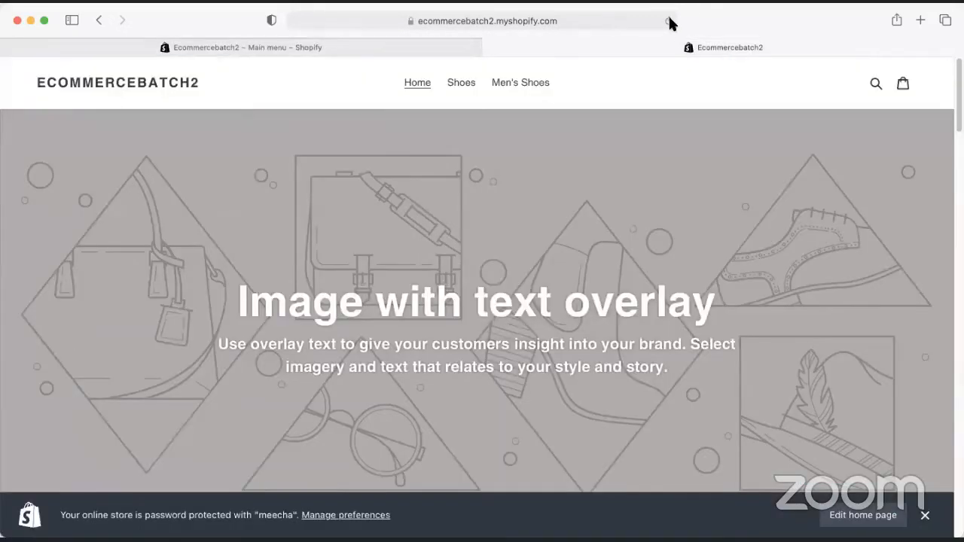
{"action": "left_click", "coordinate": [489, 48]}
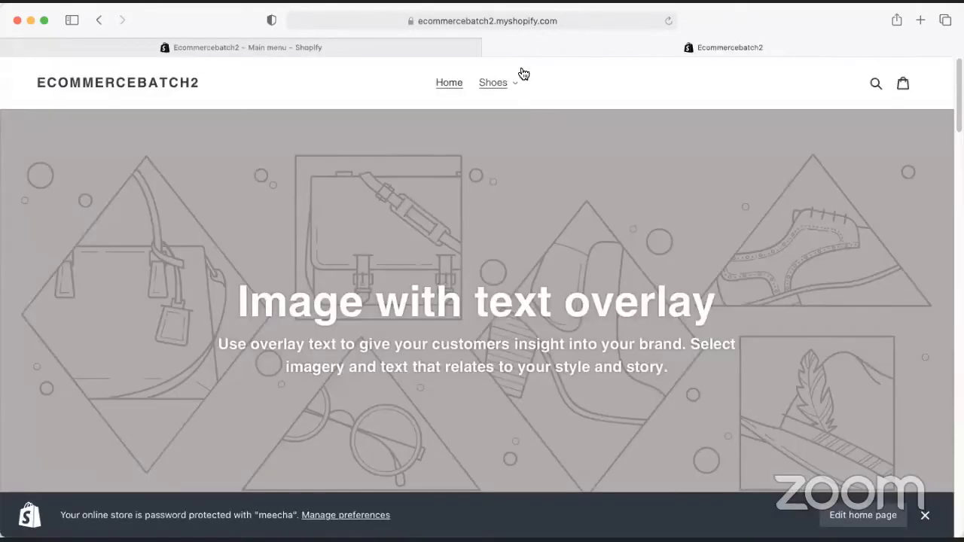
{"action": "left_click", "coordinate": [508, 84]}
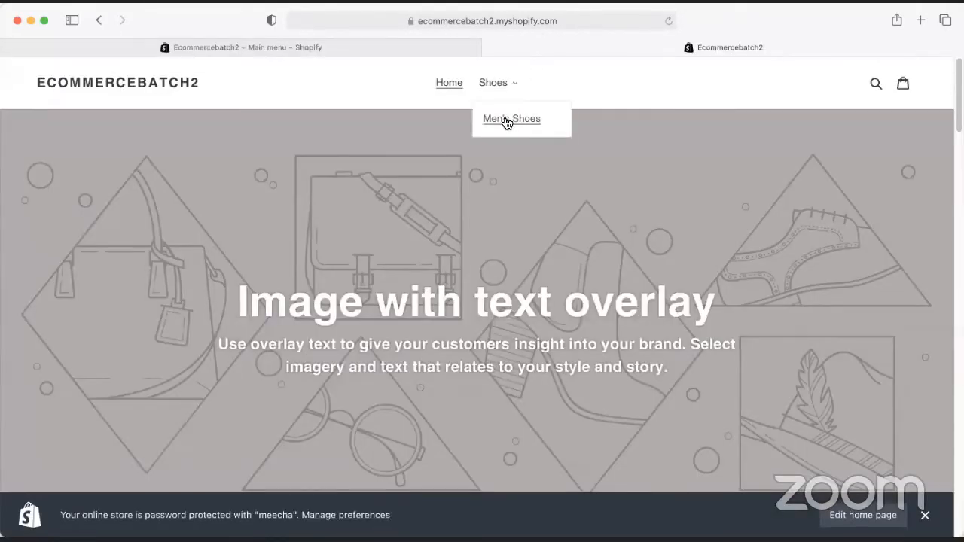
{"action": "left_click", "coordinate": [506, 120]}
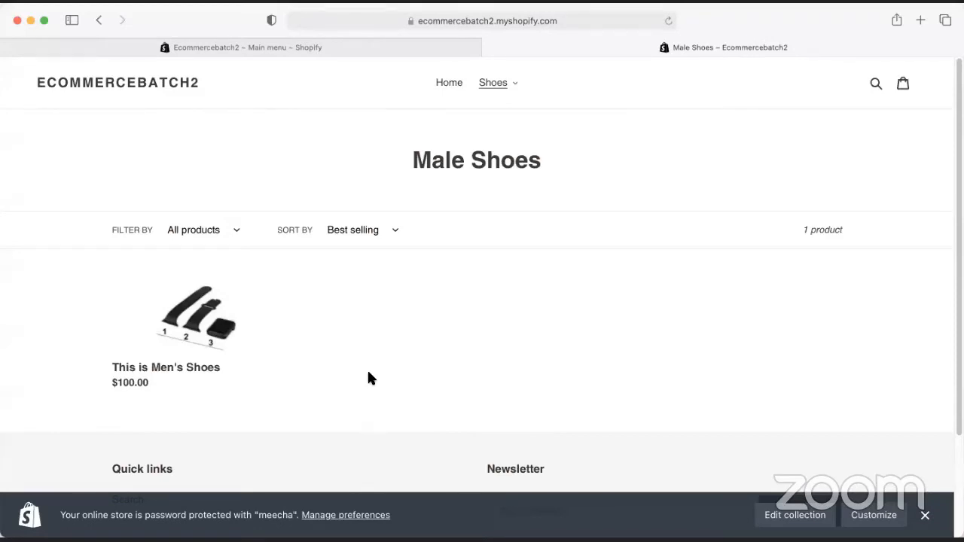
Go to the admin's product collections and start a new collection titled Women's Shoes.
{"action": "left_click", "coordinate": [278, 47]}
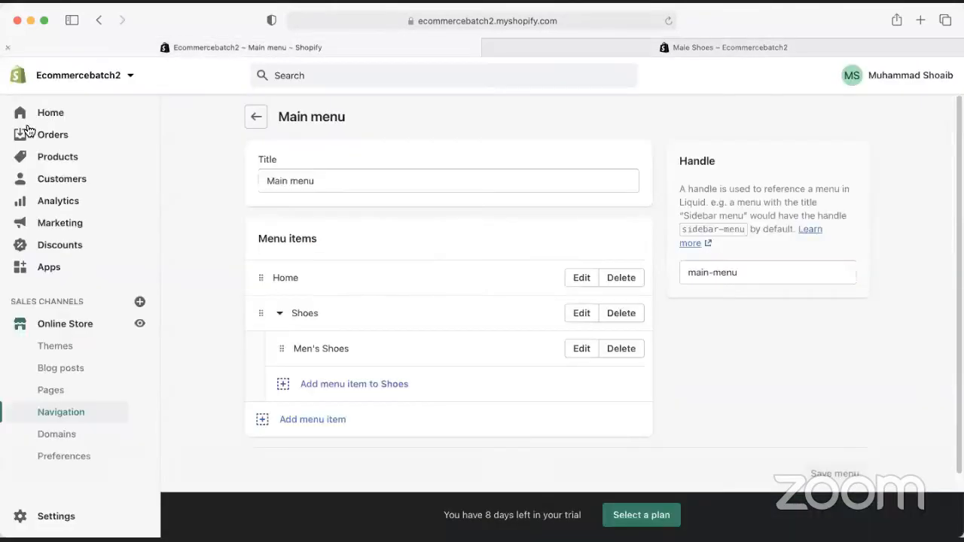
{"action": "left_click", "coordinate": [58, 157]}
{"action": "left_click", "coordinate": [61, 245]}
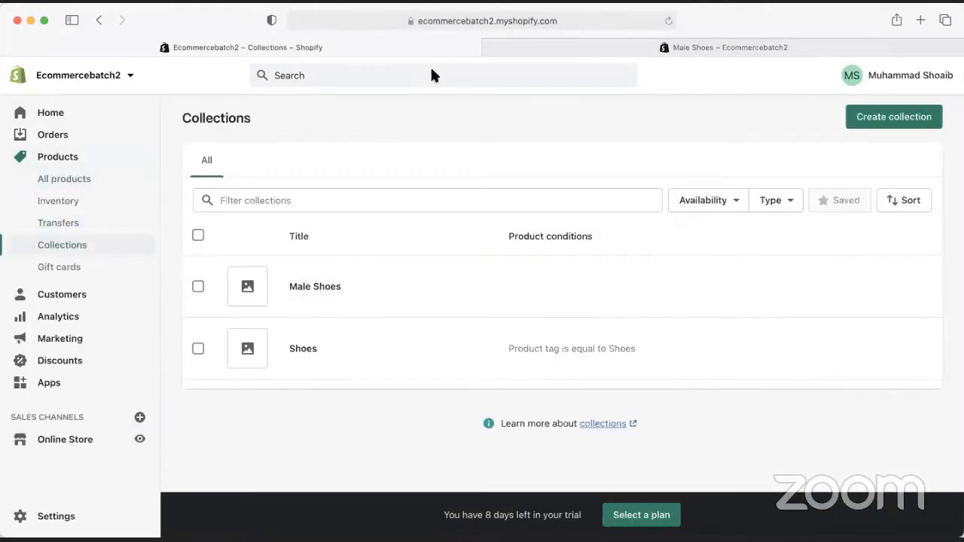
{"action": "left_click", "coordinate": [893, 117]}
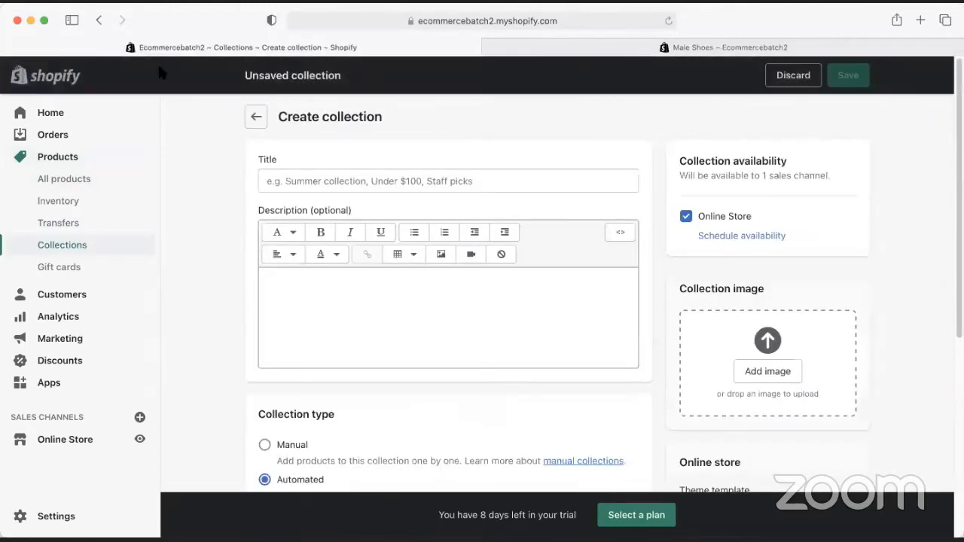
{"action": "type", "text": "Women's Shoes"}
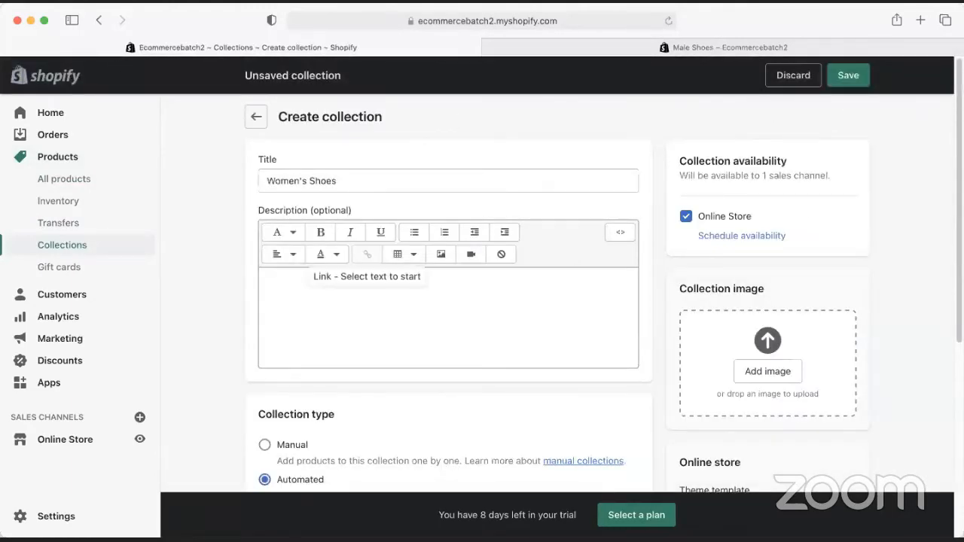
Set the automated condition to product tag is equal to Womens Shoes, and save the collection.
{"action": "scroll", "coordinate": [216, 331], "scroll_direction": "down", "scroll_amount": 4}
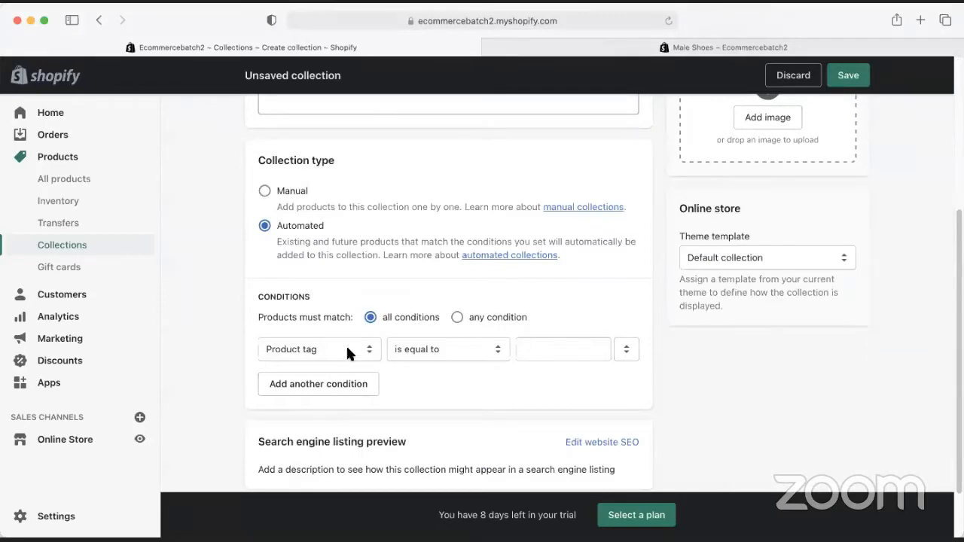
{"action": "left_click", "coordinate": [572, 352]}
{"action": "scroll", "coordinate": [553, 471], "scroll_direction": "down", "scroll_amount": 1}
{"action": "left_click", "coordinate": [558, 481]}
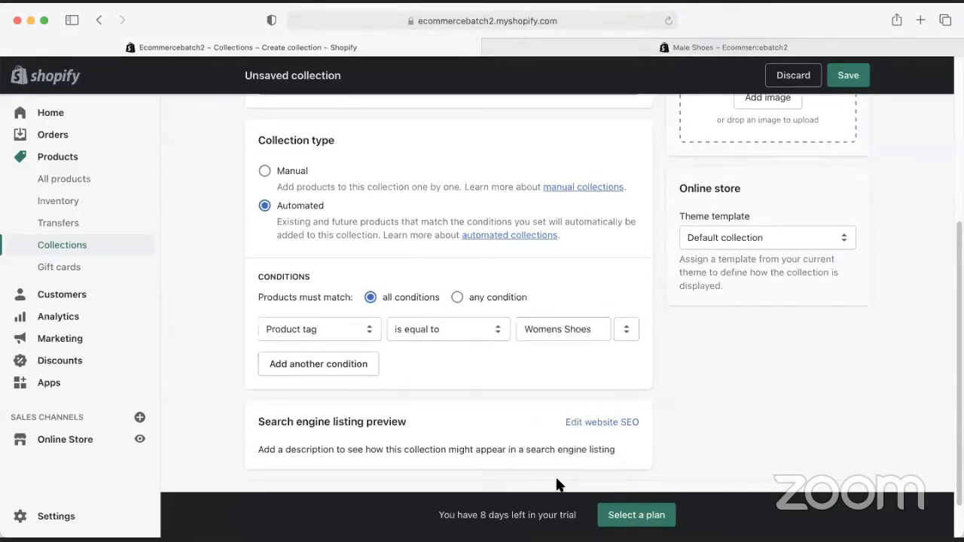
{"action": "scroll", "coordinate": [456, 385], "scroll_direction": "down", "scroll_amount": 1}
{"action": "left_click", "coordinate": [844, 77]}
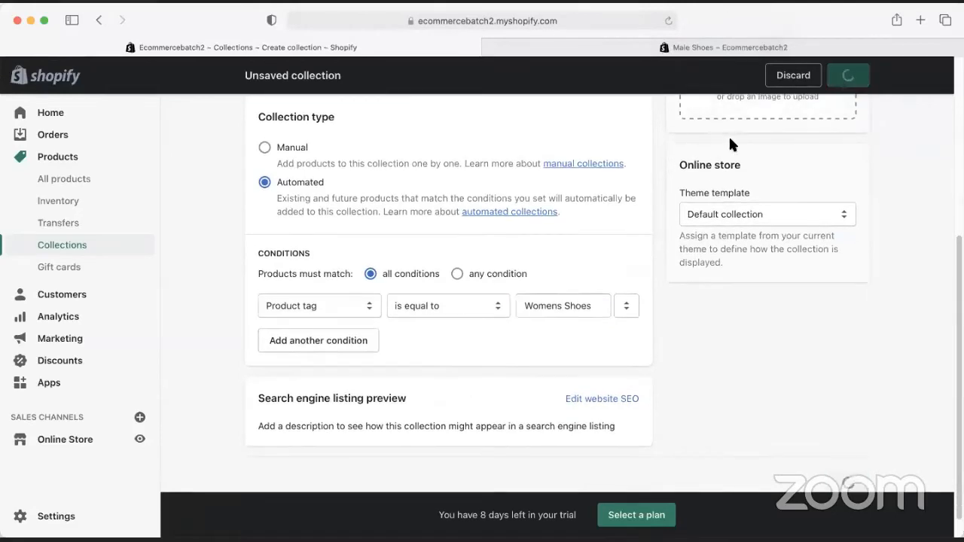
Return to the Main menu in navigation, add a Women's Shoes item under Shoes linked to the Women's Shoes collection, and save the menu.
{"action": "scroll", "coordinate": [324, 354], "scroll_direction": "down", "scroll_amount": 5}
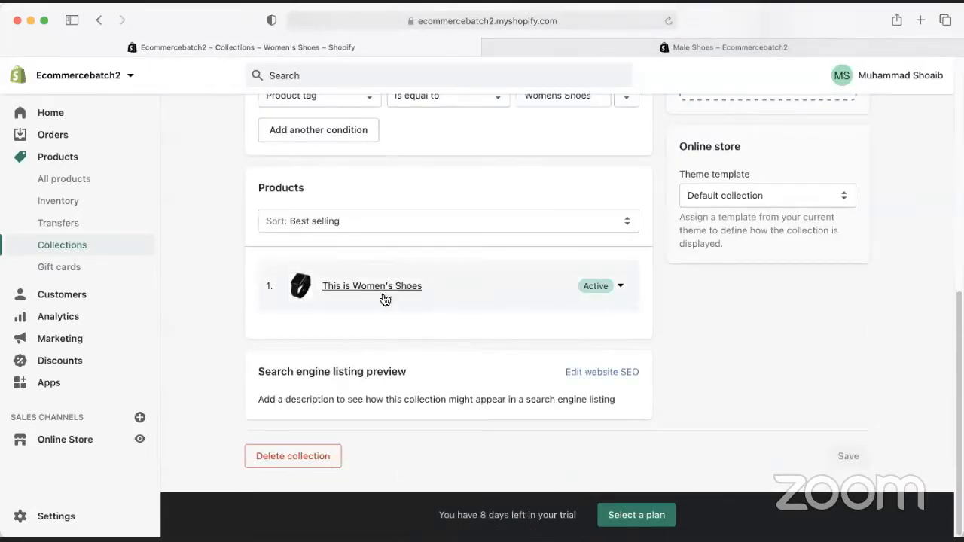
{"action": "left_click", "coordinate": [61, 446]}
{"action": "left_click", "coordinate": [76, 412]}
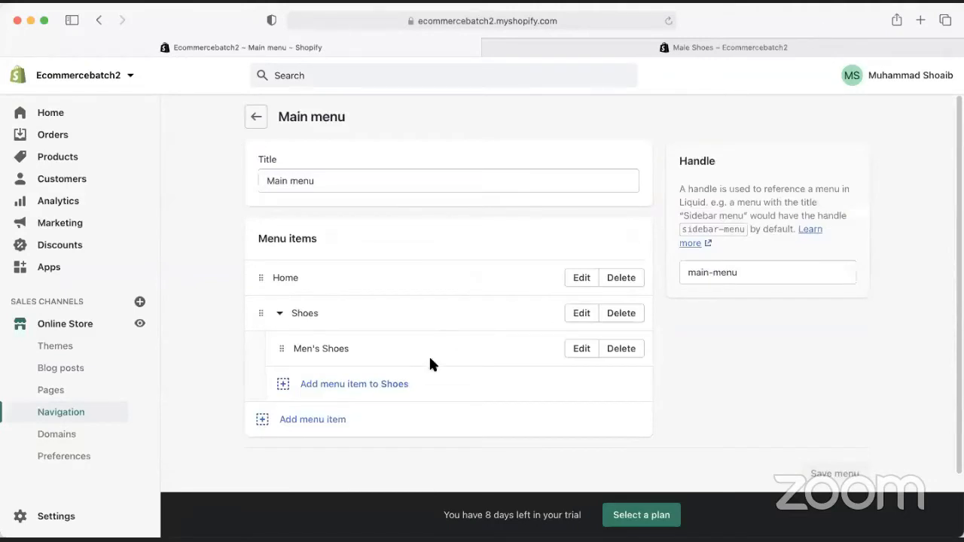
{"action": "left_click", "coordinate": [323, 385]}
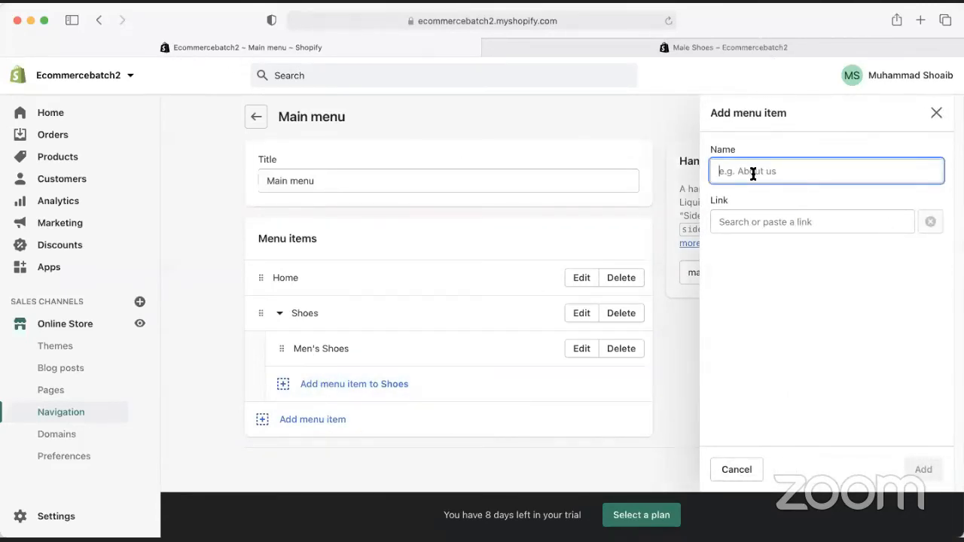
{"action": "type", "text": "Women's Shoes"}
{"action": "key", "text": "Tab"}
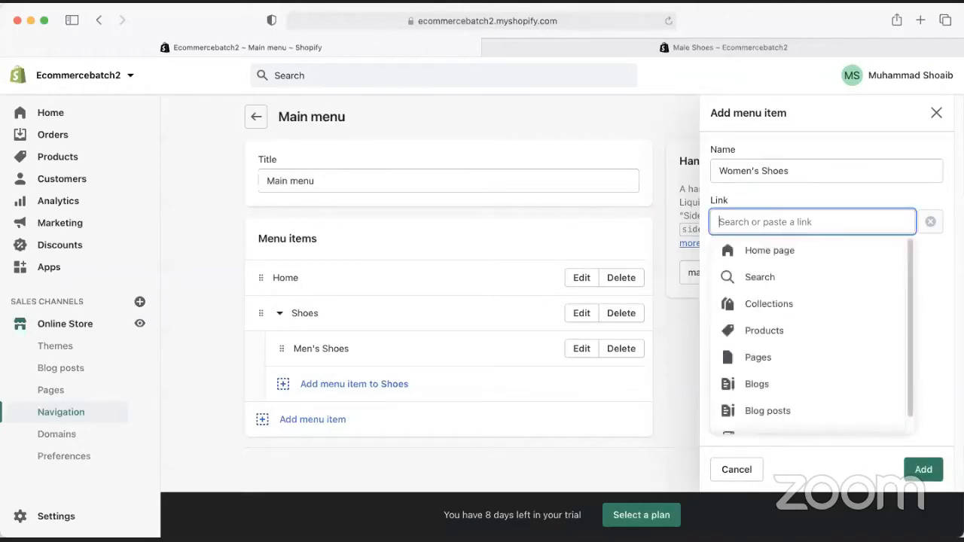
{"action": "left_click", "coordinate": [832, 311]}
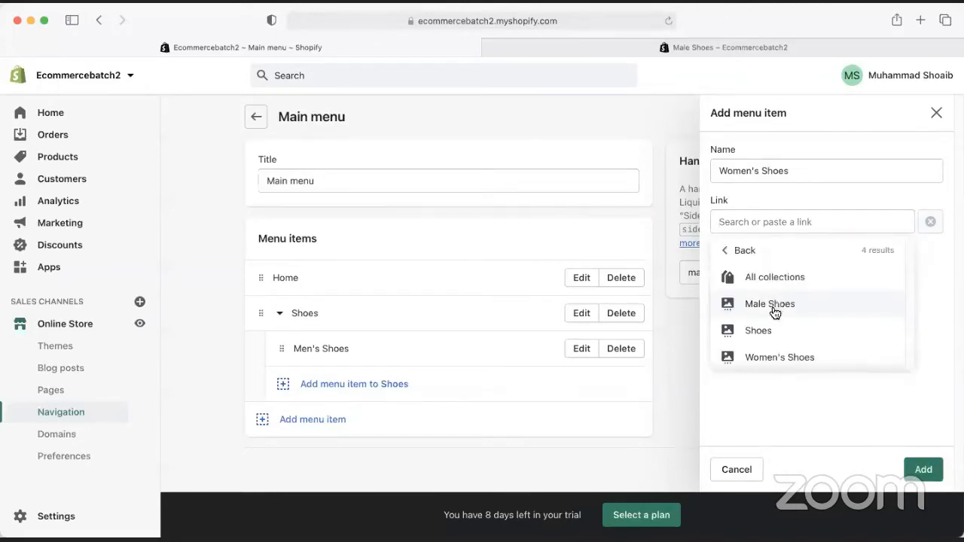
{"action": "left_click", "coordinate": [775, 357]}
{"action": "left_click", "coordinate": [920, 469]}
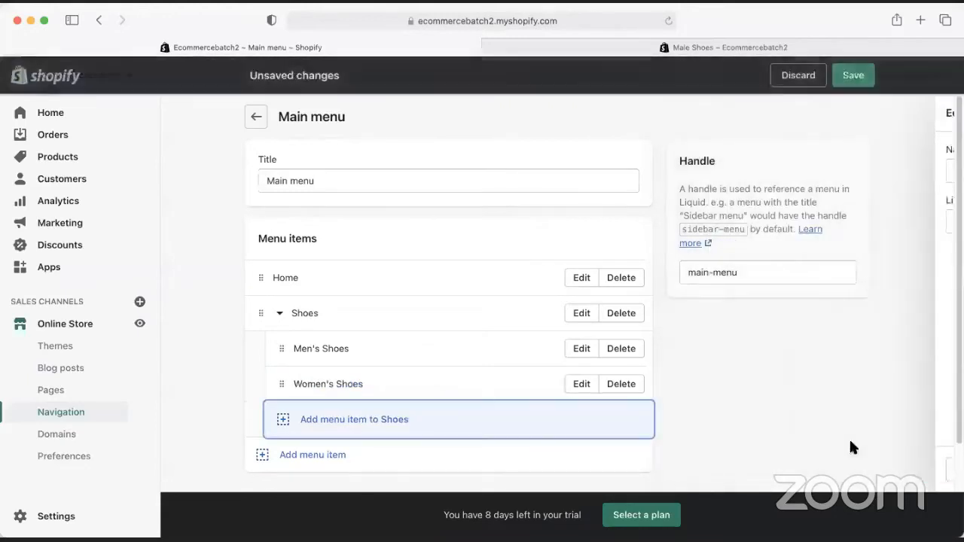
{"action": "left_click", "coordinate": [849, 80]}
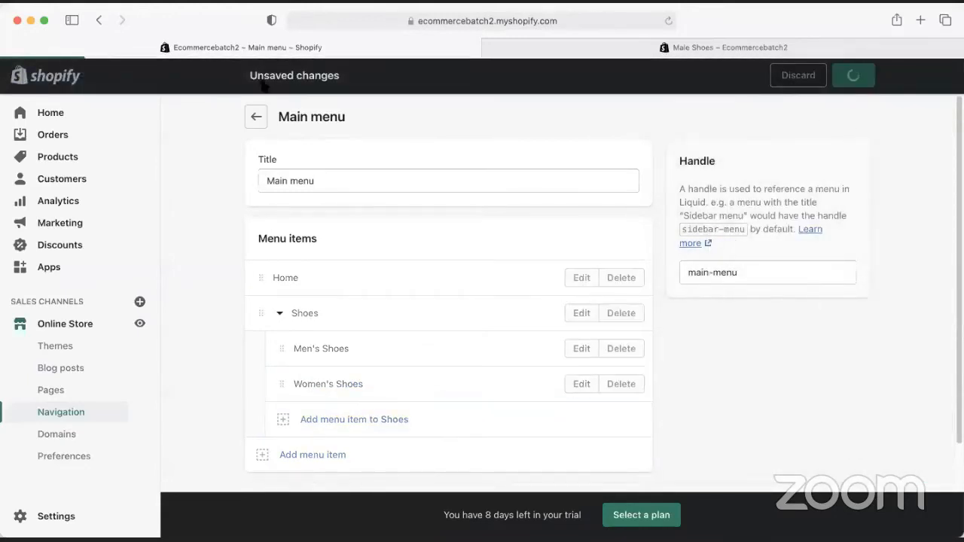
Move the Women's Shoes item out to the top level and nest it under Men's Shoes.
{"action": "mouse_move", "coordinate": [280, 385]}
{"action": "left_mouse_down"}
{"action": "mouse_move", "coordinate": [189, 389]}
{"action": "mouse_move", "coordinate": [282, 390]}
{"action": "left_mouse_up"}
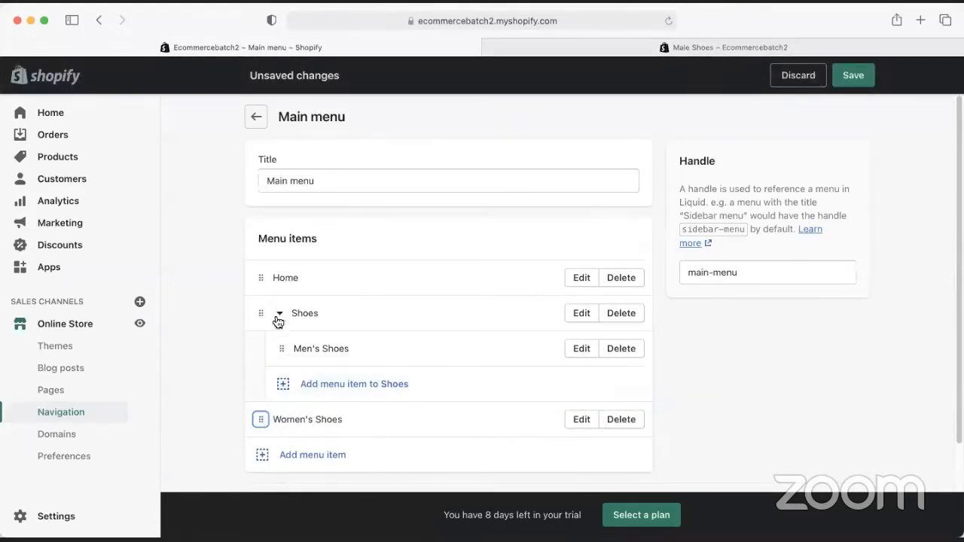
{"action": "left_click_drag", "start_coordinate": [262, 421], "coordinate": [268, 363]}
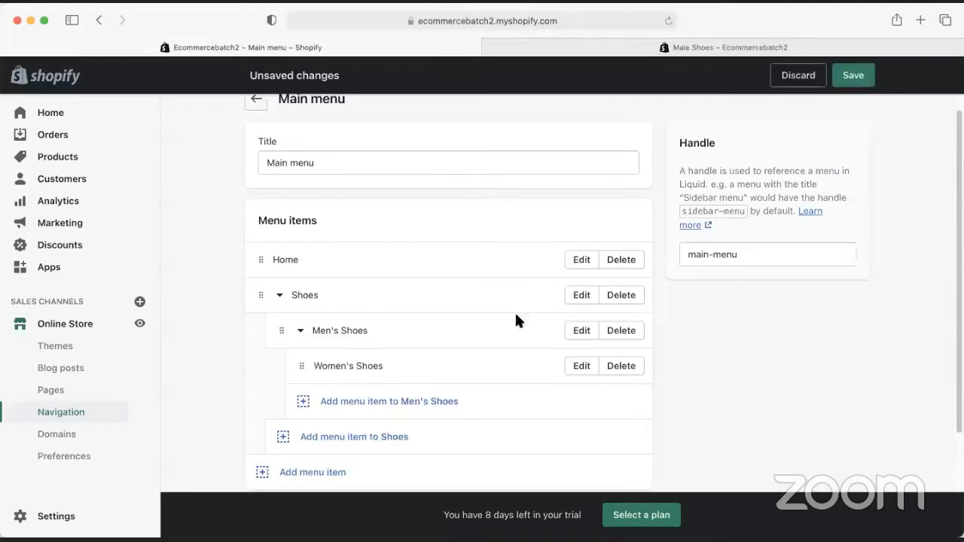
Remove the Women's Shoes and Men's Shoes items from the Main menu.
{"action": "left_click", "coordinate": [622, 368]}
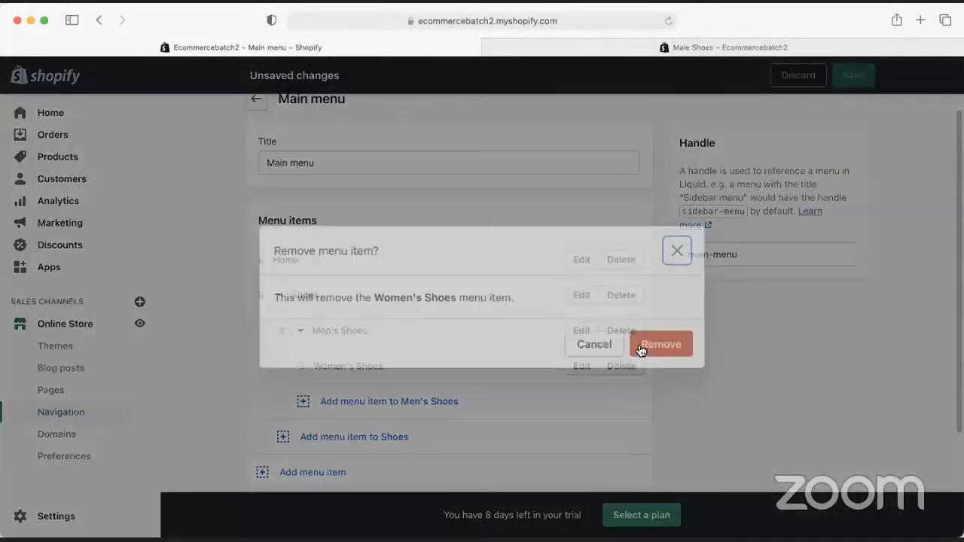
{"action": "left_click", "coordinate": [637, 339]}
{"action": "left_click", "coordinate": [633, 338]}
{"action": "left_click", "coordinate": [646, 345]}
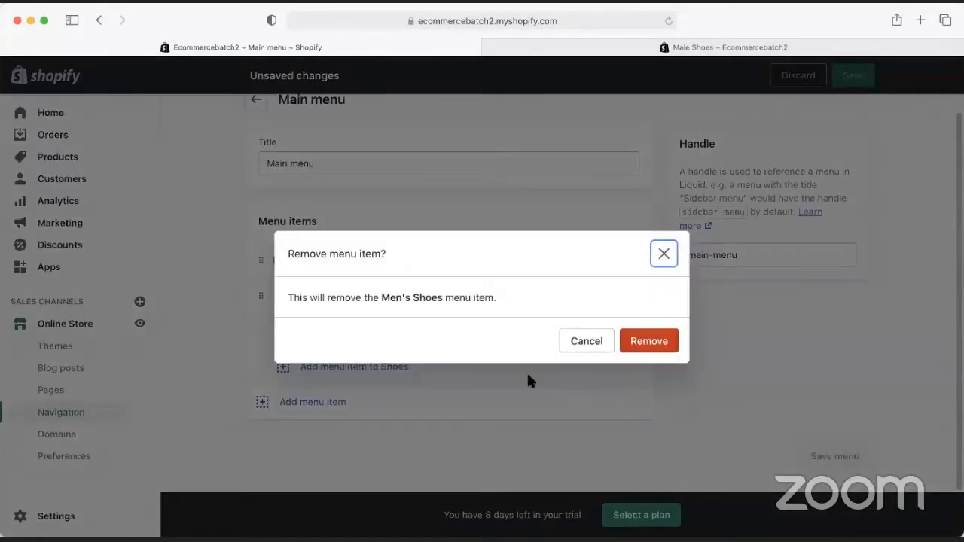
Add a Men's Shoes menu item linked to the Male Shoes collection and nest it under Shoes.
{"action": "left_click", "coordinate": [304, 351]}
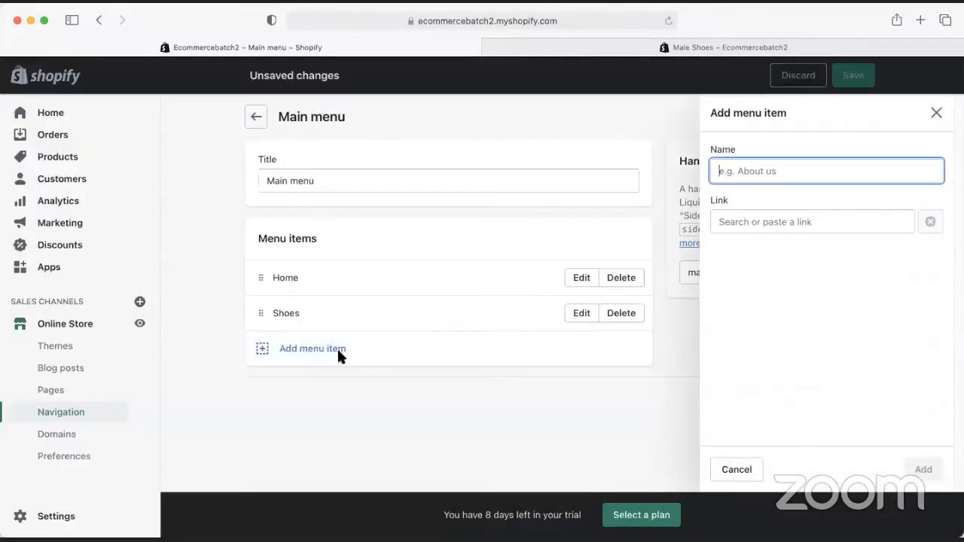
{"action": "type", "text": "Men's Shoes"}
{"action": "left_click", "coordinate": [812, 221]}
{"action": "left_click", "coordinate": [763, 303]}
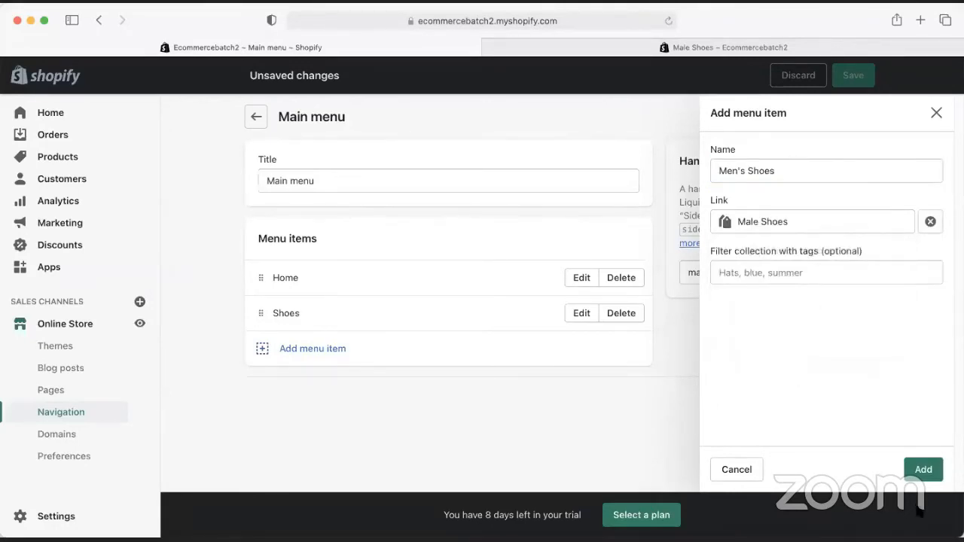
{"action": "left_click", "coordinate": [923, 469]}
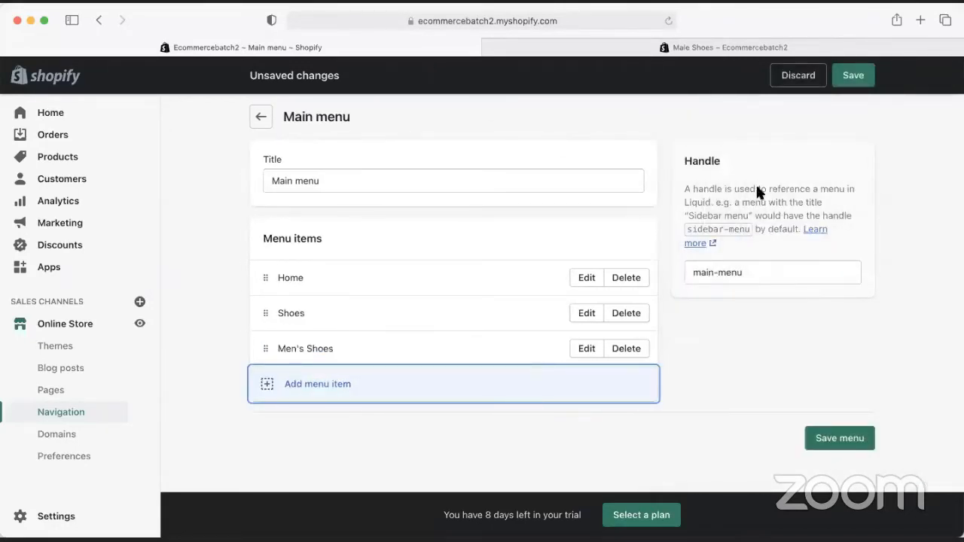
{"action": "left_click_drag", "start_coordinate": [265, 350], "coordinate": [280, 345]}
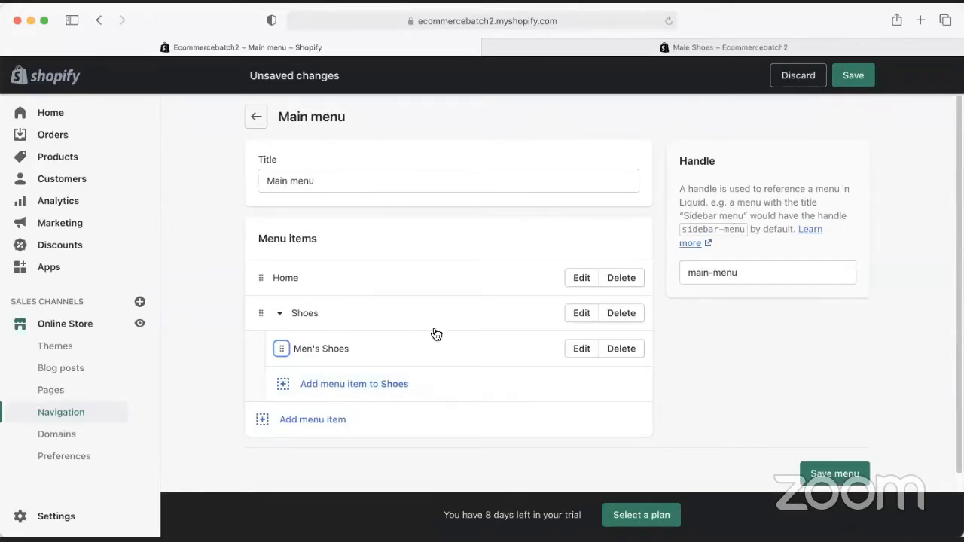
Add a Women's Shoes item under Shoes again and save the menu.
{"action": "left_click", "coordinate": [381, 384]}
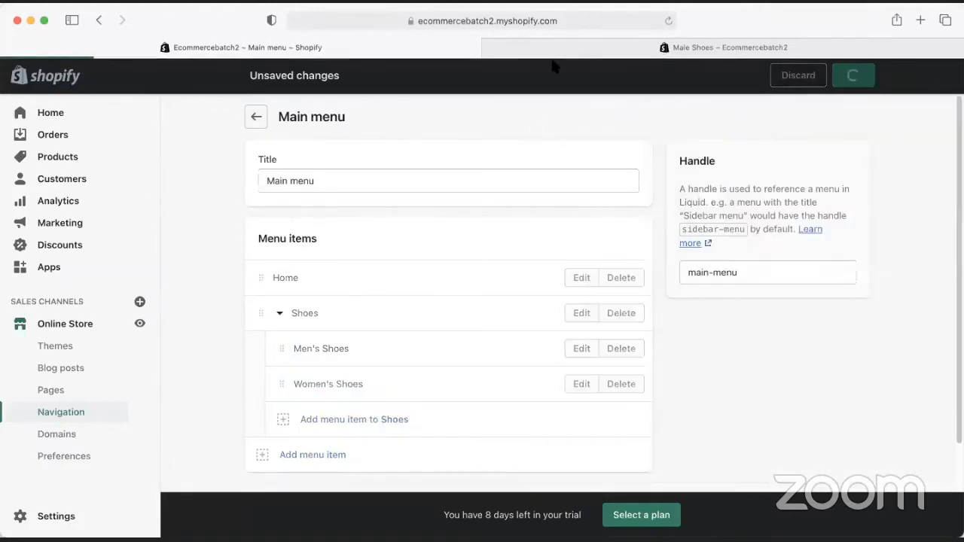
Reopen the storefront in a fresh browser tab and view the Women's Shoes page from the Shoes submenu.
{"action": "left_click", "coordinate": [488, 50]}
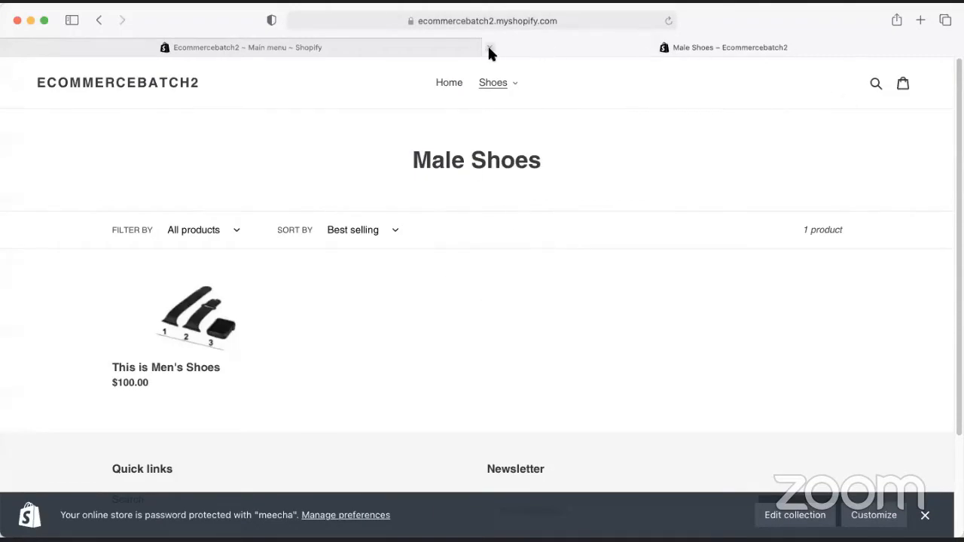
{"action": "left_click", "coordinate": [489, 47]}
{"action": "key", "text": "super+t"}
{"action": "type", "text": "e"}
{"action": "key", "text": "Return"}
{"action": "left_click", "coordinate": [499, 86]}
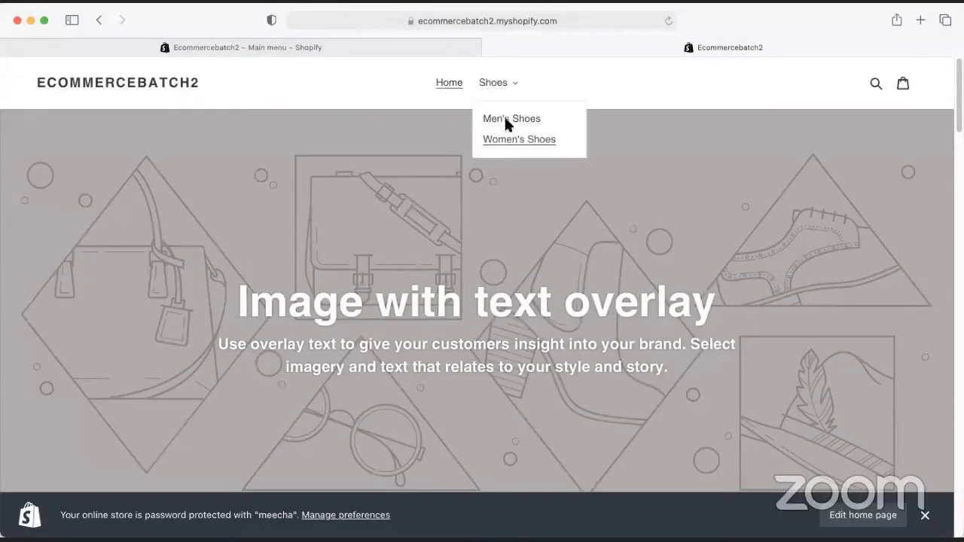
{"action": "left_click", "coordinate": [512, 147]}
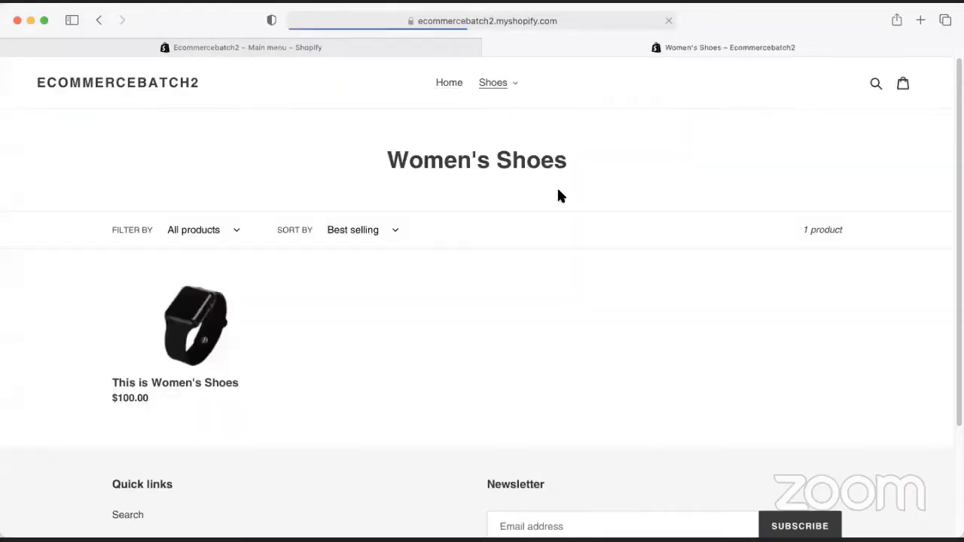
{"action": "scroll", "coordinate": [529, 331], "scroll_direction": "down", "scroll_amount": 3}
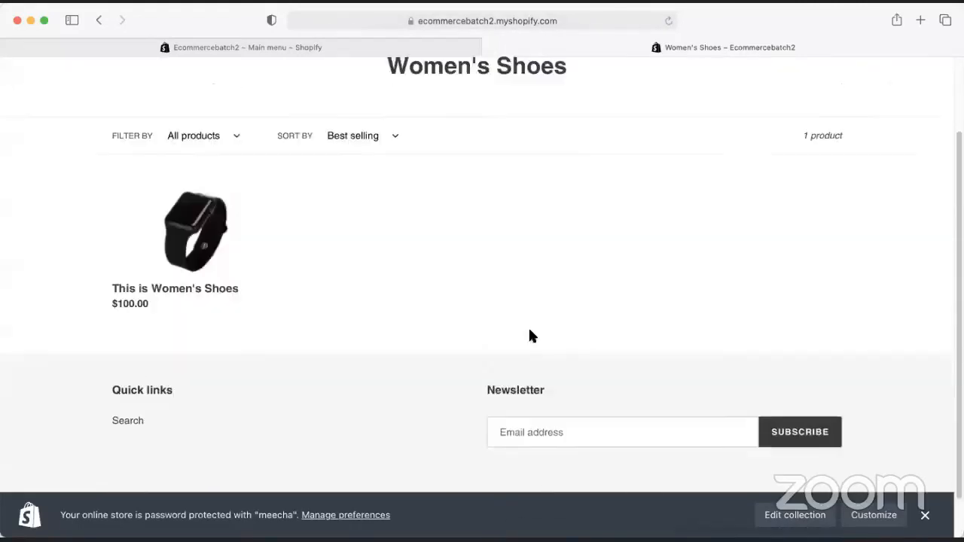
{"action": "scroll", "coordinate": [520, 340], "scroll_direction": "up", "scroll_amount": 3}
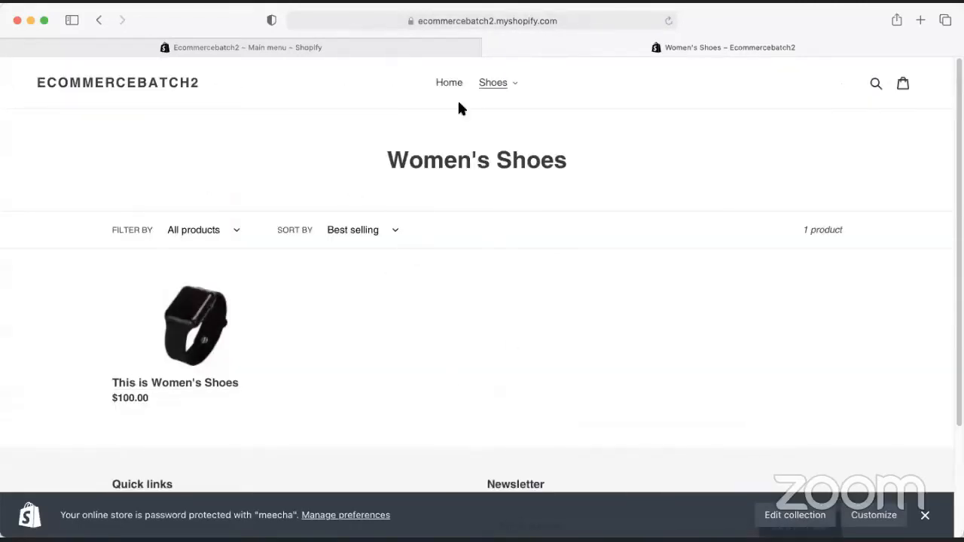
Open the Men's Shoes page from the Shoes submenu, check the submenu there, and open the men's shoes product.
{"action": "left_click", "coordinate": [508, 89]}
{"action": "left_click", "coordinate": [504, 118]}
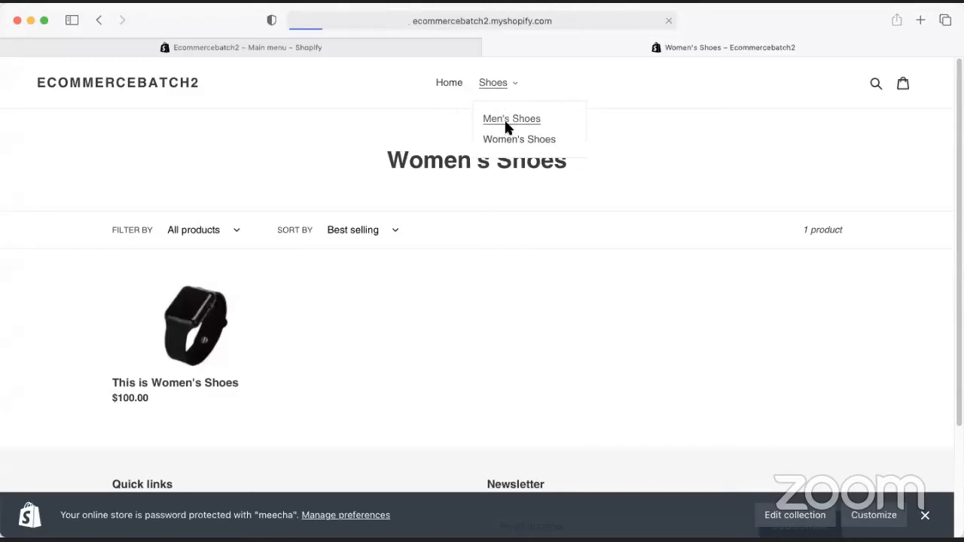
{"action": "left_click", "coordinate": [495, 92]}
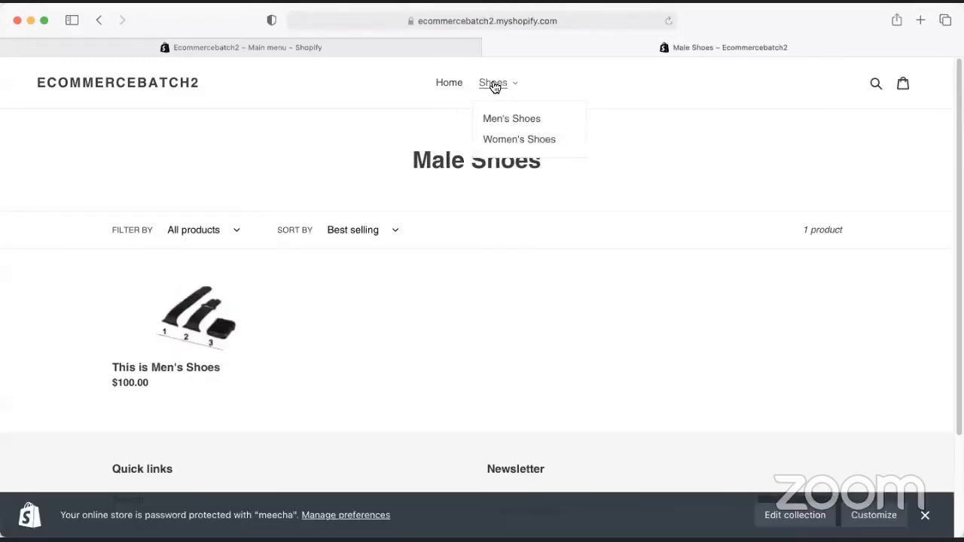
{"action": "left_click", "coordinate": [488, 86]}
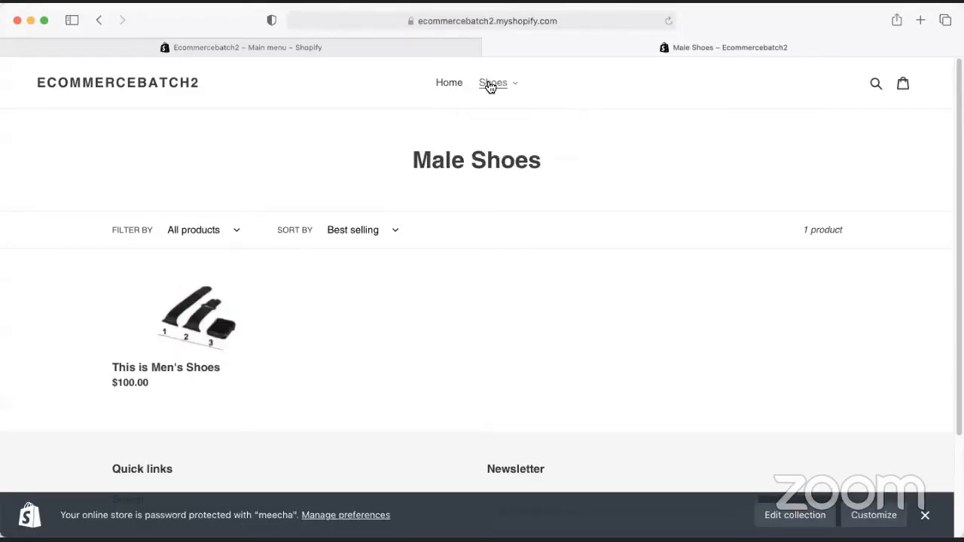
{"action": "left_click", "coordinate": [276, 319]}
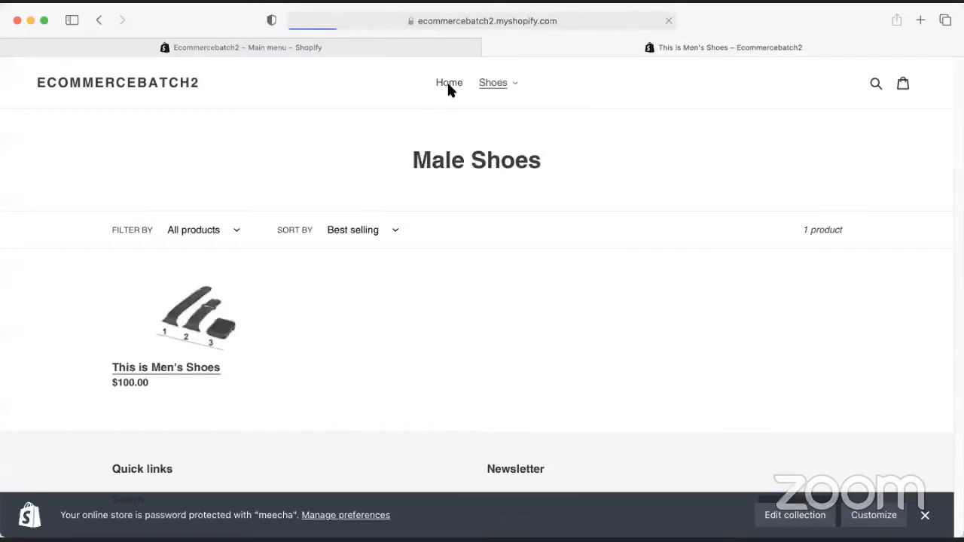
Go through the home page to Men's Shoes and replace male-shoes with shoes in the address to load the Shoes collection.
{"action": "left_click", "coordinate": [448, 83]}
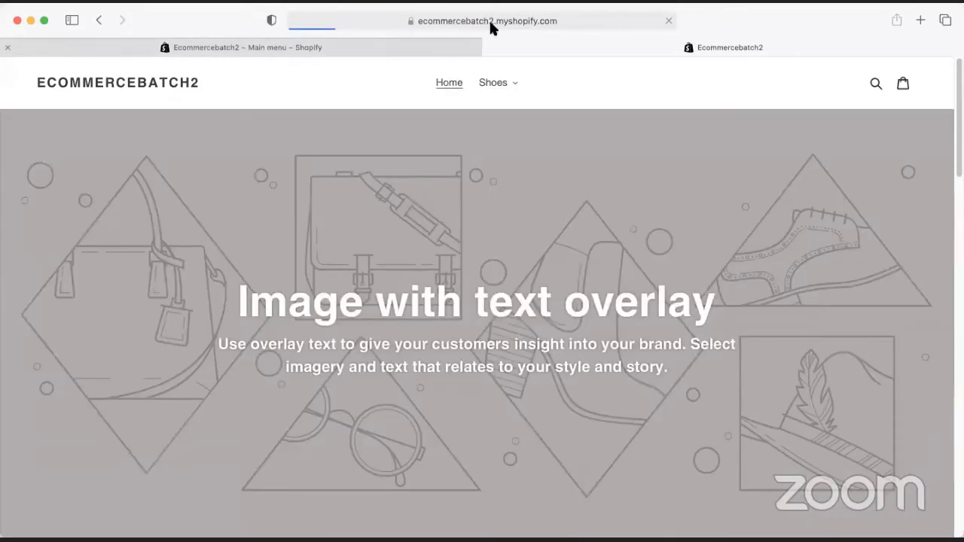
{"action": "left_click", "coordinate": [492, 85]}
{"action": "left_click", "coordinate": [500, 119]}
{"action": "left_click", "coordinate": [578, 21]}
{"action": "left_click_drag", "start_coordinate": [580, 20], "coordinate": [520, 21]}
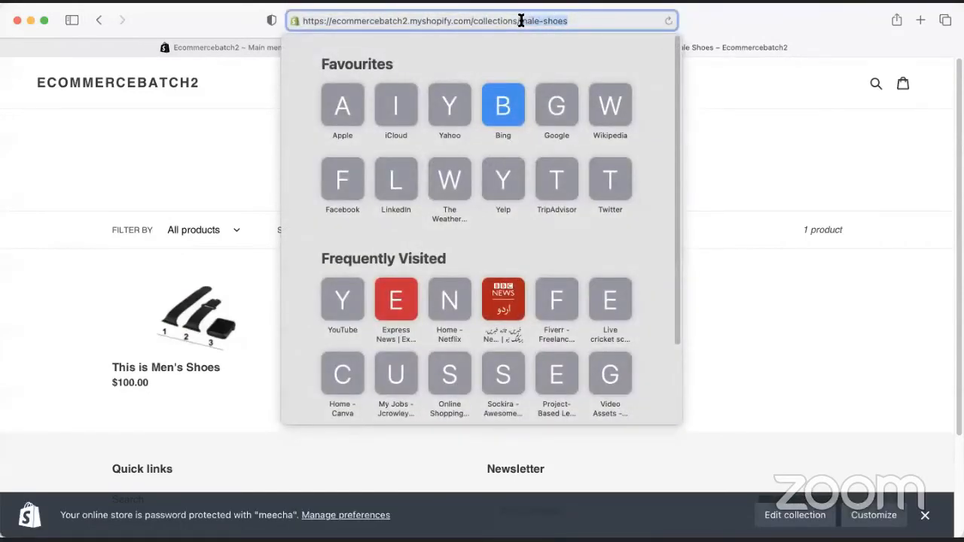
{"action": "type", "text": "shoes"}
{"action": "key", "text": "Return"}
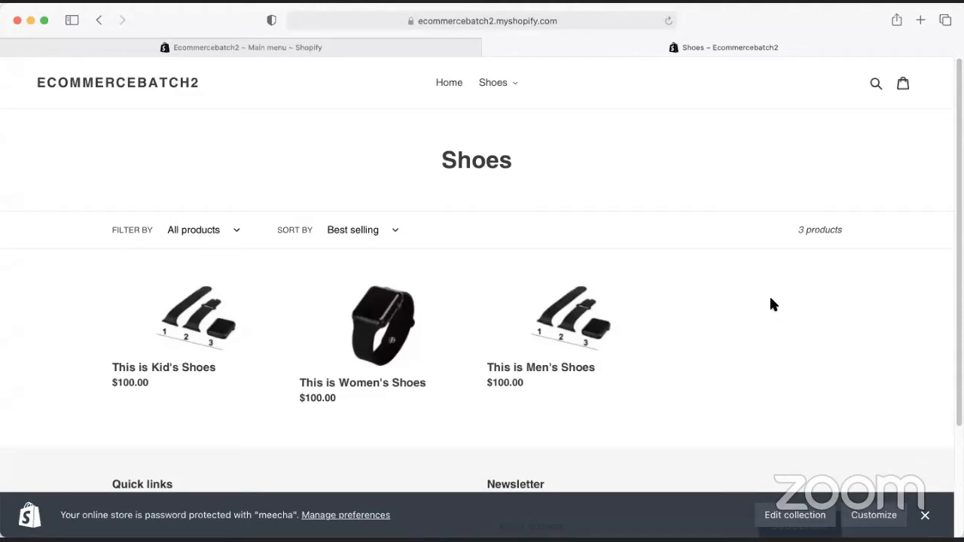
Return to the admin's Main menu and add a top-level Kid's Shoes item linked to the product This is Kid's Shoes.
{"action": "left_click", "coordinate": [274, 45]}
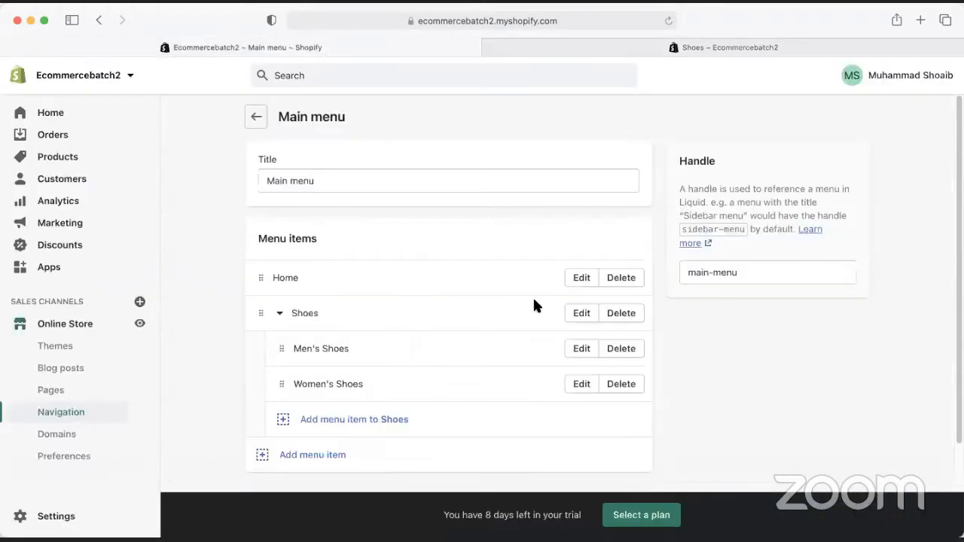
{"action": "left_click", "coordinate": [318, 457]}
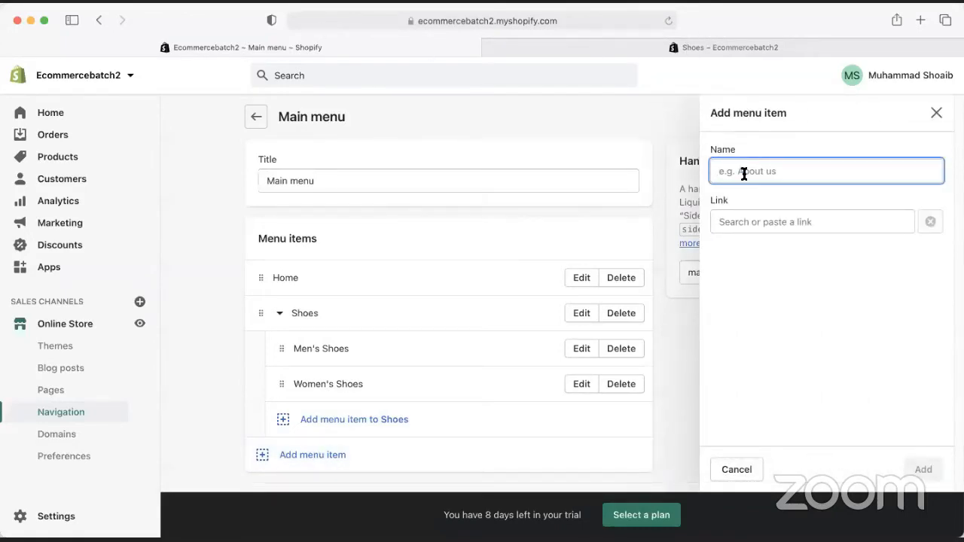
{"action": "type", "text": "Kid's "}
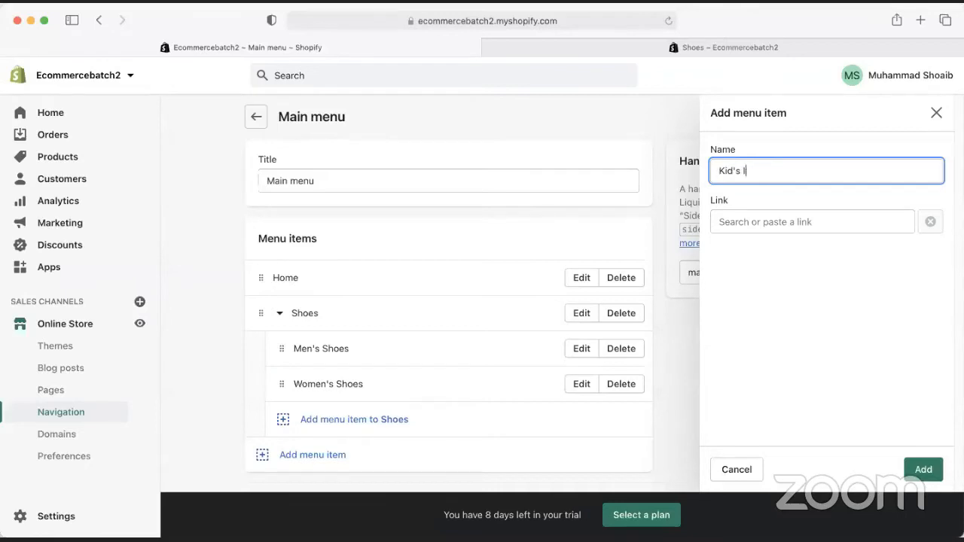
{"action": "type", "text": "Shoes"}
{"action": "key", "text": "BackSpace"}
{"action": "key", "text": "Tab"}
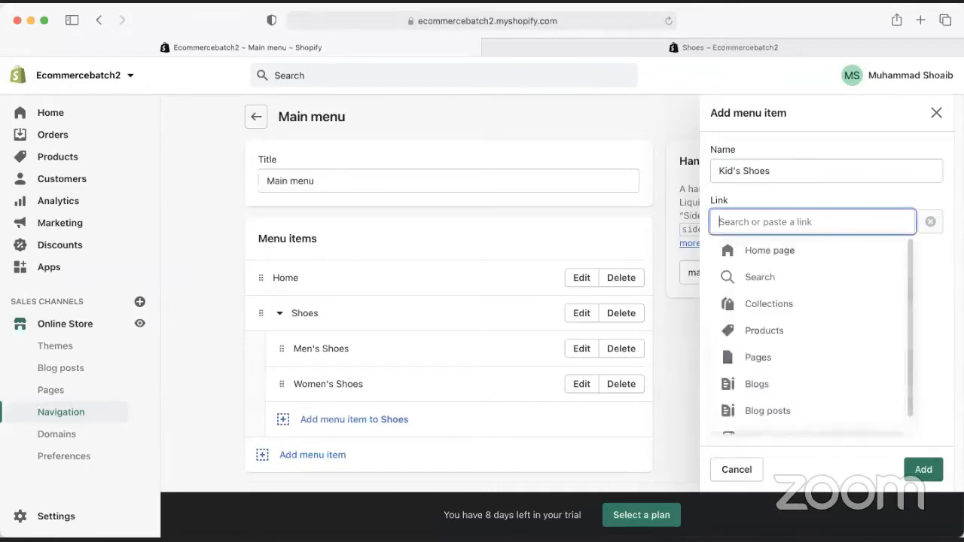
{"action": "left_click", "coordinate": [803, 339]}
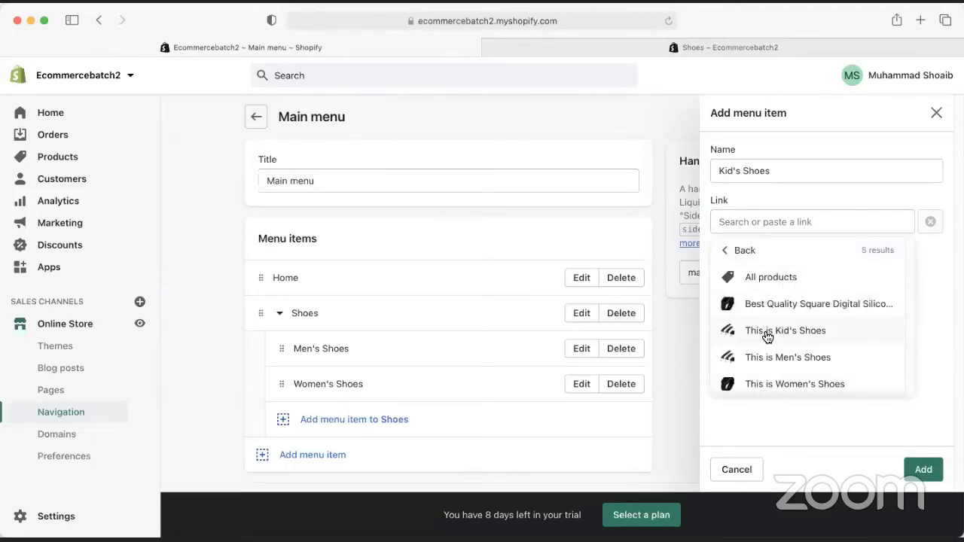
{"action": "left_click", "coordinate": [766, 332]}
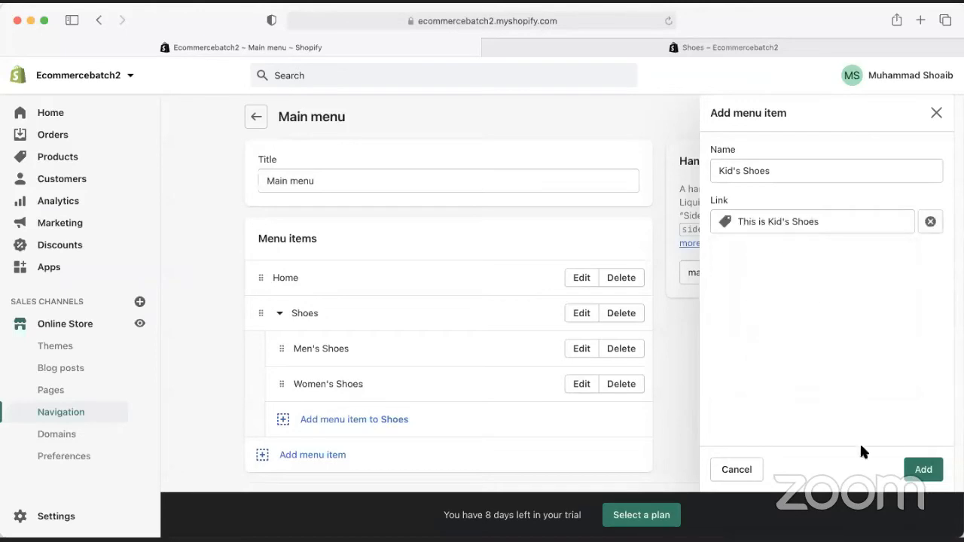
{"action": "left_click", "coordinate": [923, 469]}
{"action": "scroll", "coordinate": [358, 350], "scroll_direction": "down", "scroll_amount": 2}
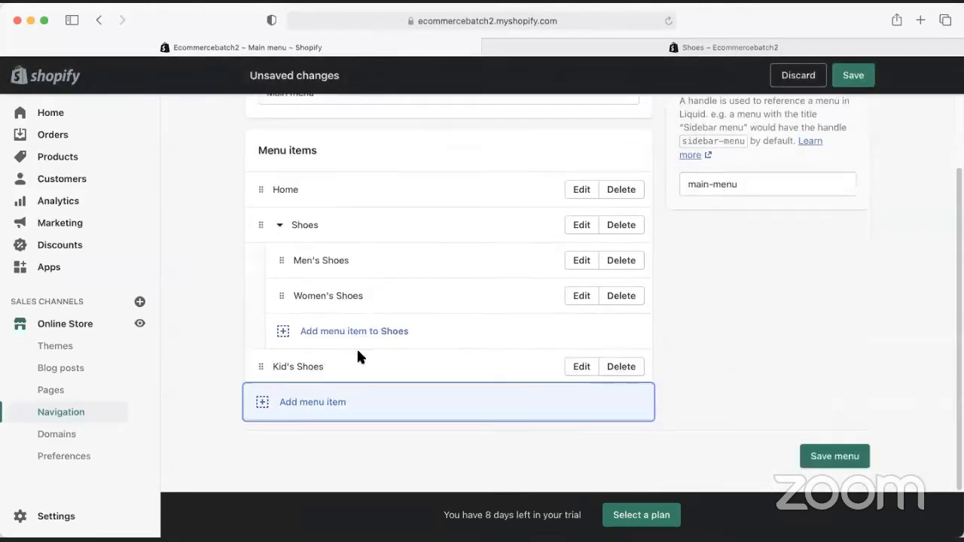
Nest the Kid's Shoes item under Home in the Main menu and save the menu.
{"action": "scroll", "coordinate": [316, 369], "scroll_direction": "up", "scroll_amount": 1}
{"action": "left_click_drag", "start_coordinate": [258, 389], "coordinate": [284, 277]}
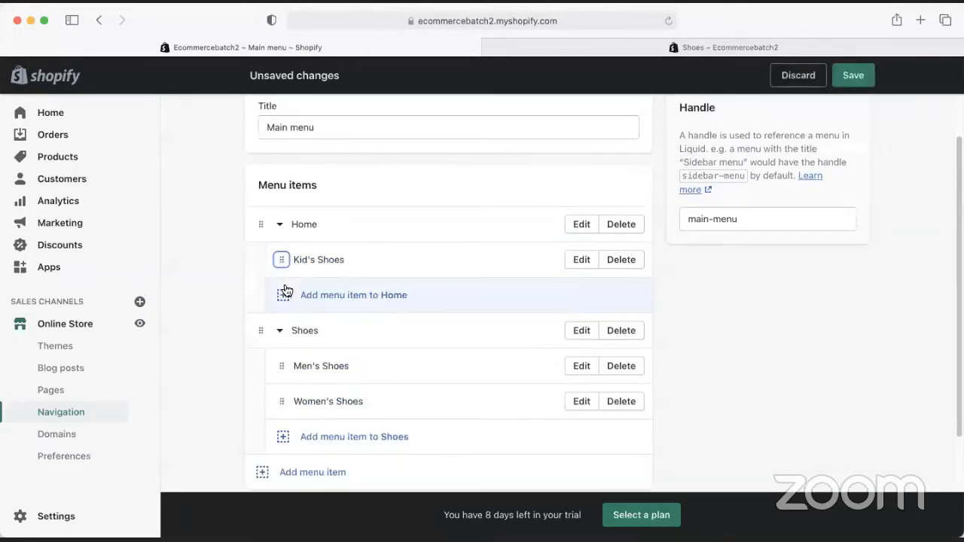
{"action": "left_click", "coordinate": [860, 69]}
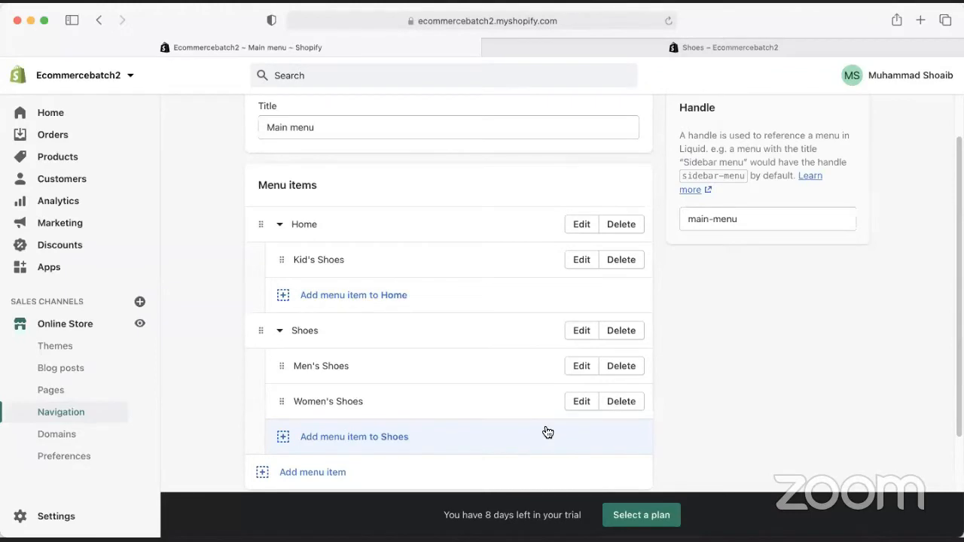
Look through the Shipping and delivery settings, check the local delivery page for the store location, and return to the overview.
{"action": "left_click", "coordinate": [56, 516]}
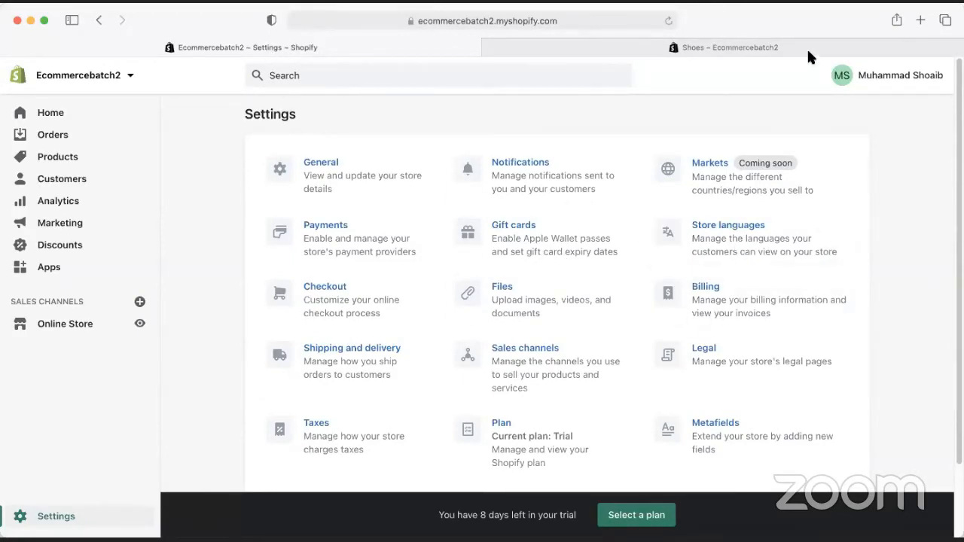
{"action": "left_click", "coordinate": [388, 350]}
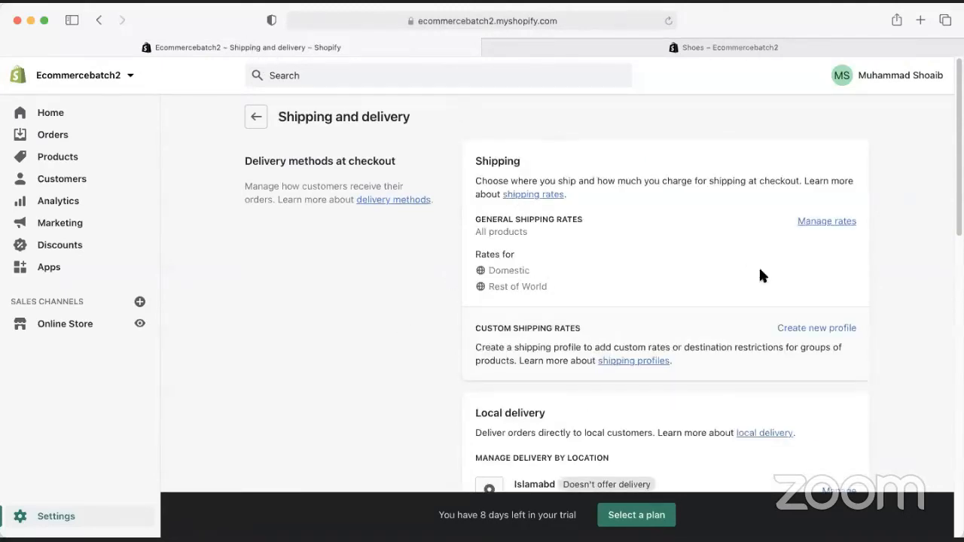
{"action": "scroll", "coordinate": [743, 257], "scroll_direction": "down", "scroll_amount": 10}
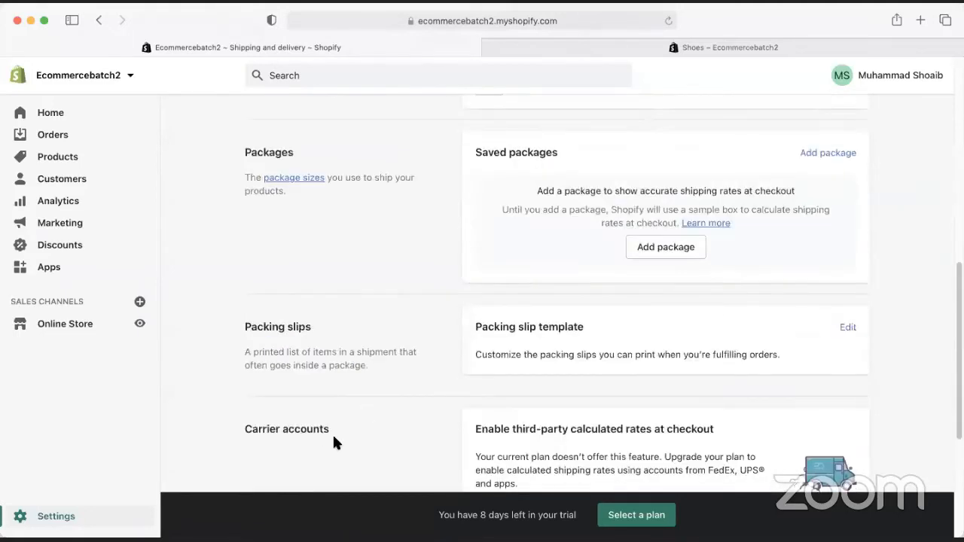
{"action": "scroll", "coordinate": [616, 347], "scroll_direction": "up", "scroll_amount": 10}
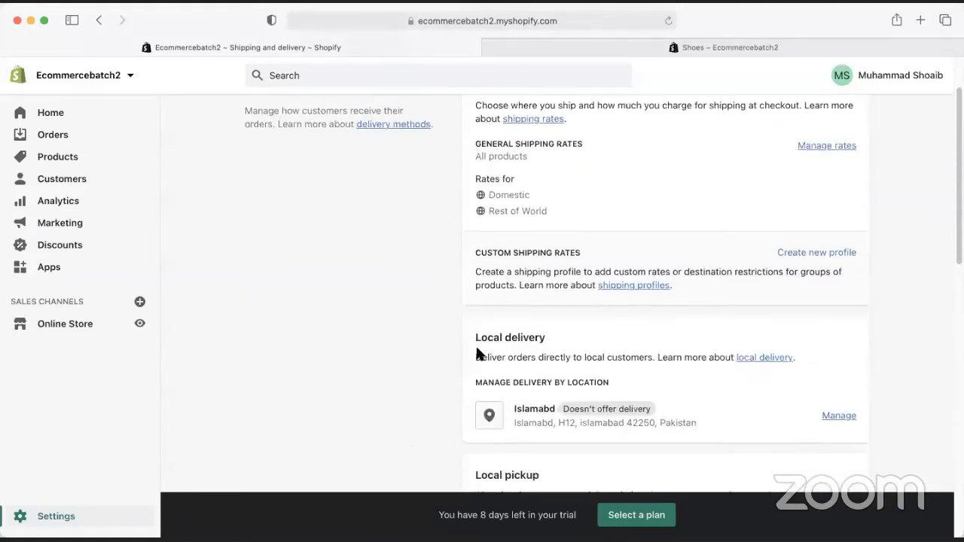
{"action": "left_click", "coordinate": [835, 411]}
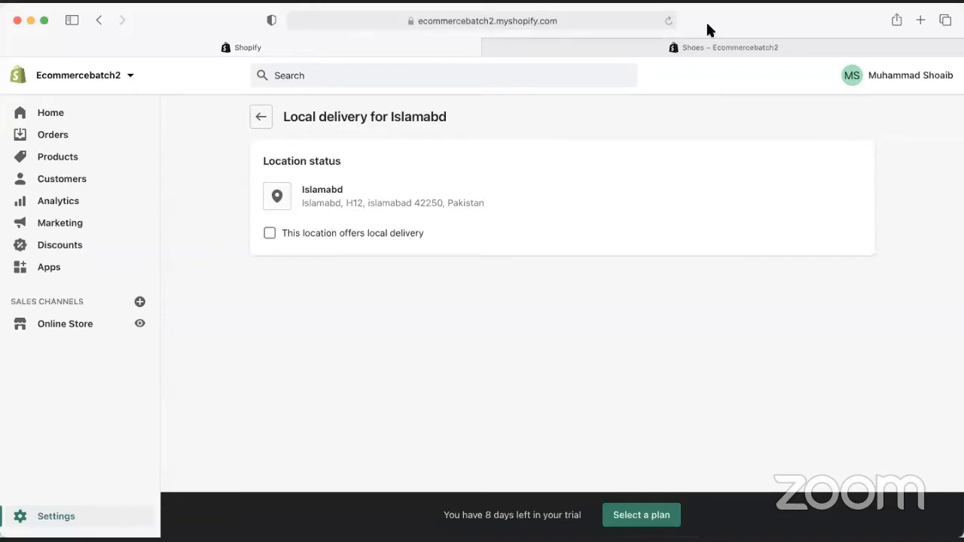
{"action": "left_click_drag", "start_coordinate": [391, 202], "coordinate": [488, 202]}
{"action": "left_click", "coordinate": [497, 198]}
{"action": "left_click", "coordinate": [256, 121]}
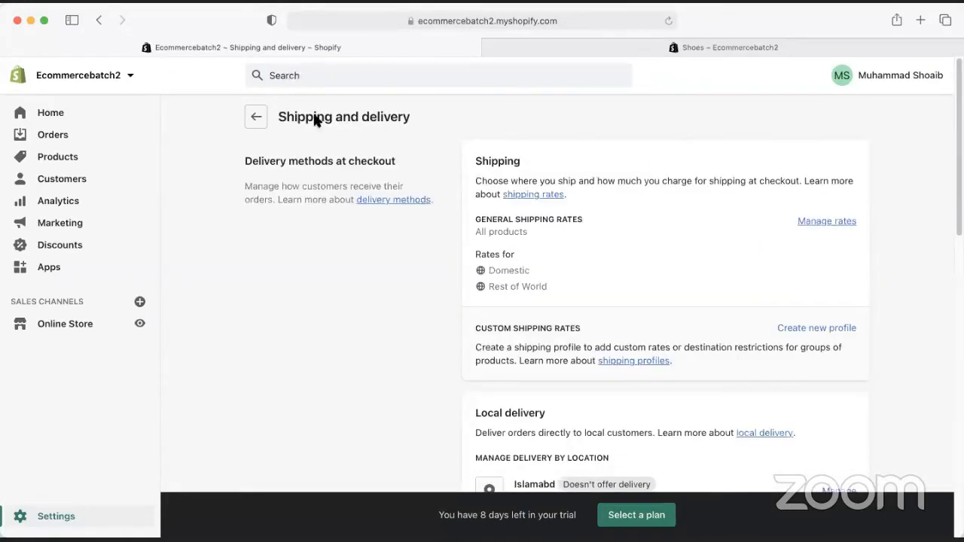
Highlight the Domestic and Rest of World zones under the general shipping rates and open the rates for management.
{"action": "left_click_drag", "start_coordinate": [496, 273], "coordinate": [536, 271]}
{"action": "double_click", "coordinate": [497, 273]}
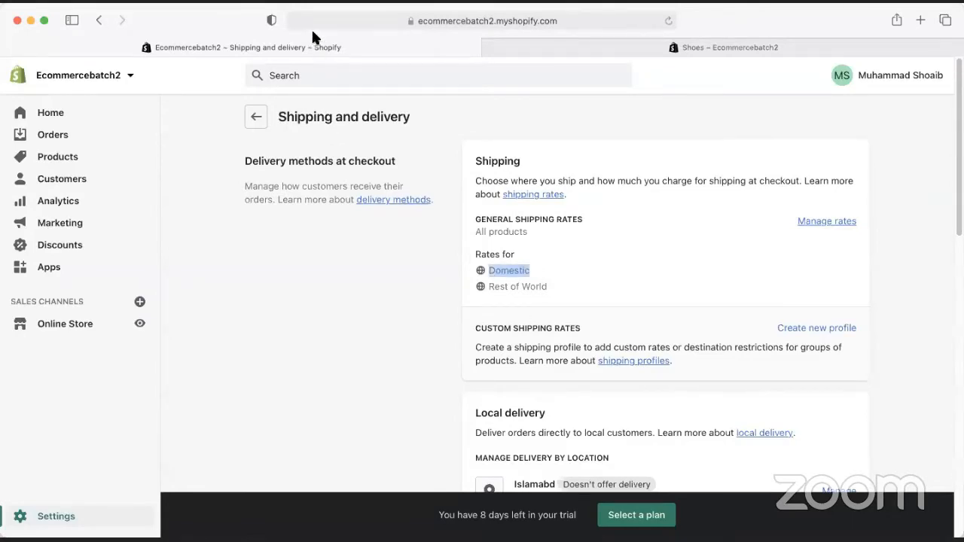
{"action": "left_click_drag", "start_coordinate": [550, 289], "coordinate": [495, 288]}
{"action": "left_click", "coordinate": [506, 289]}
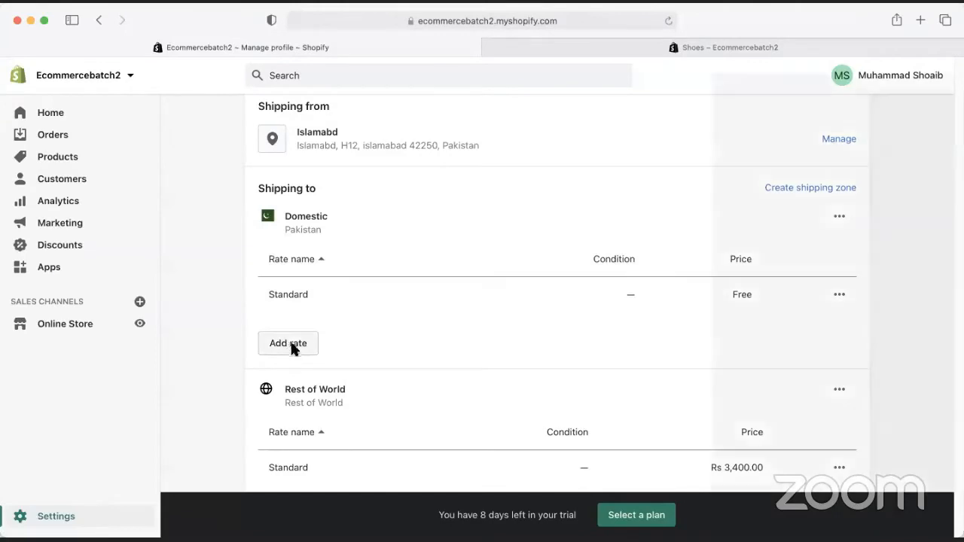
Add a Standard rate of US$15.00 to the Domestic shipping zone and delete that zone's free Standard rate.
{"action": "left_click", "coordinate": [292, 347]}
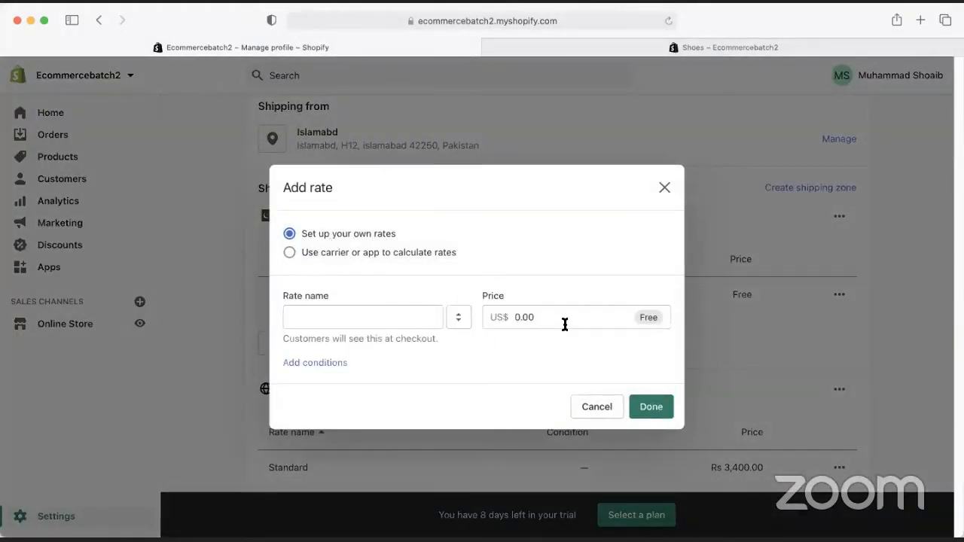
{"action": "left_click", "coordinate": [488, 320]}
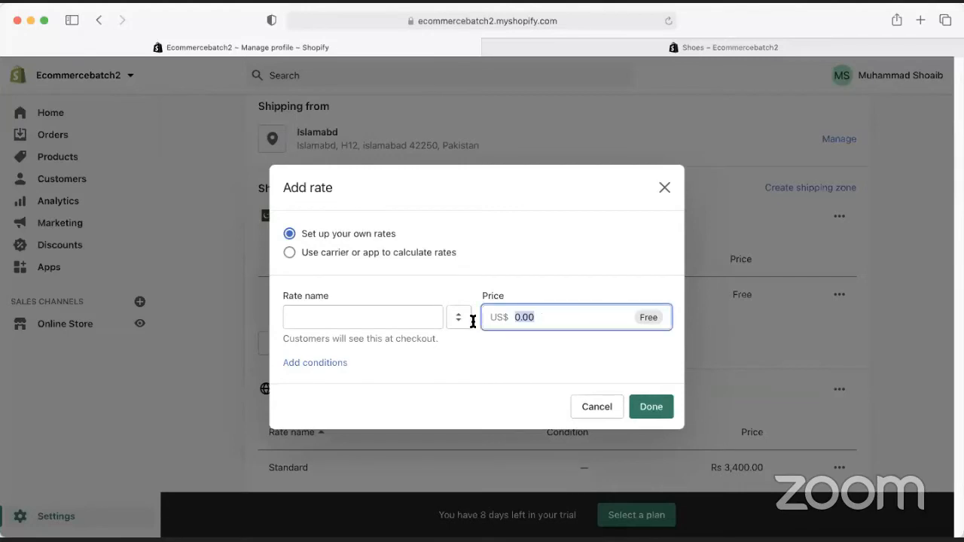
{"action": "type", "text": "15"}
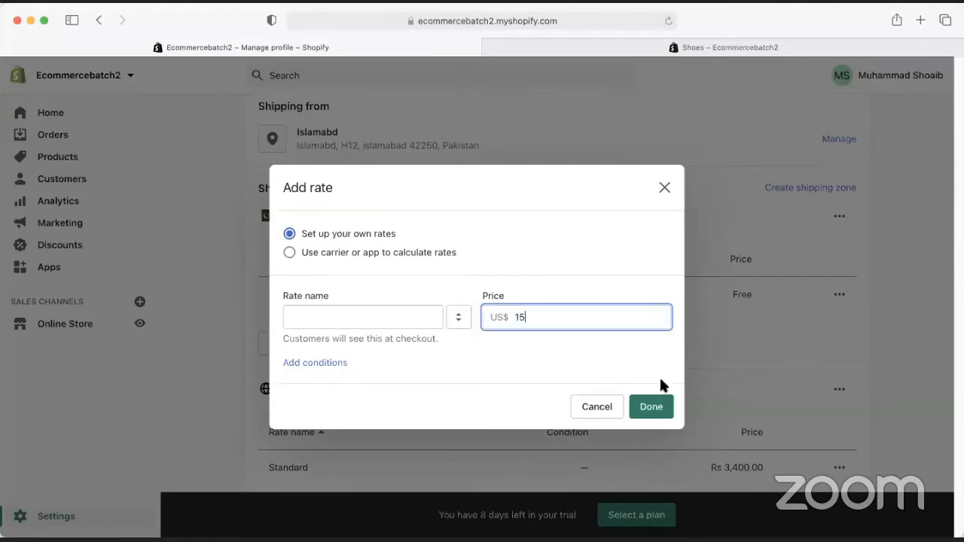
{"action": "left_click", "coordinate": [666, 405]}
{"action": "left_click", "coordinate": [363, 316]}
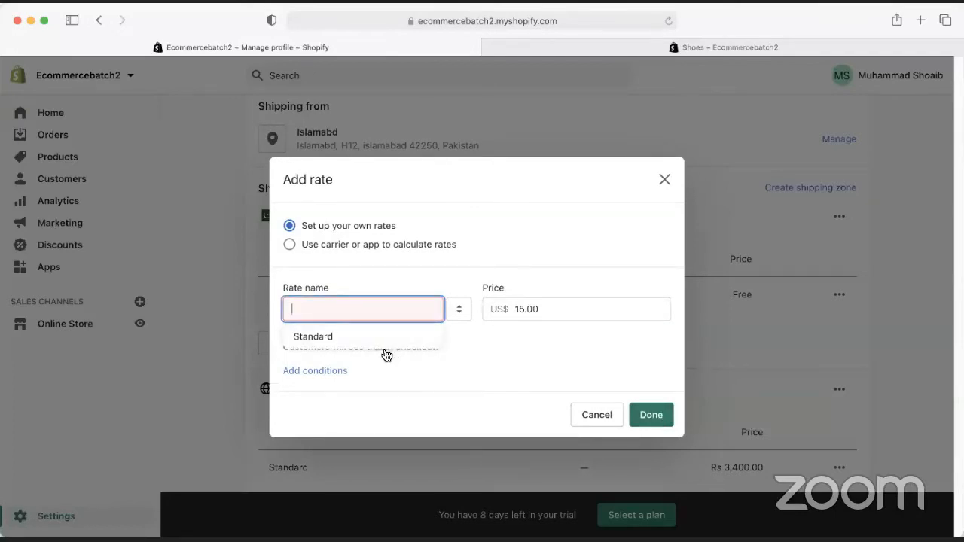
{"action": "left_click", "coordinate": [392, 338]}
{"action": "left_click", "coordinate": [650, 414]}
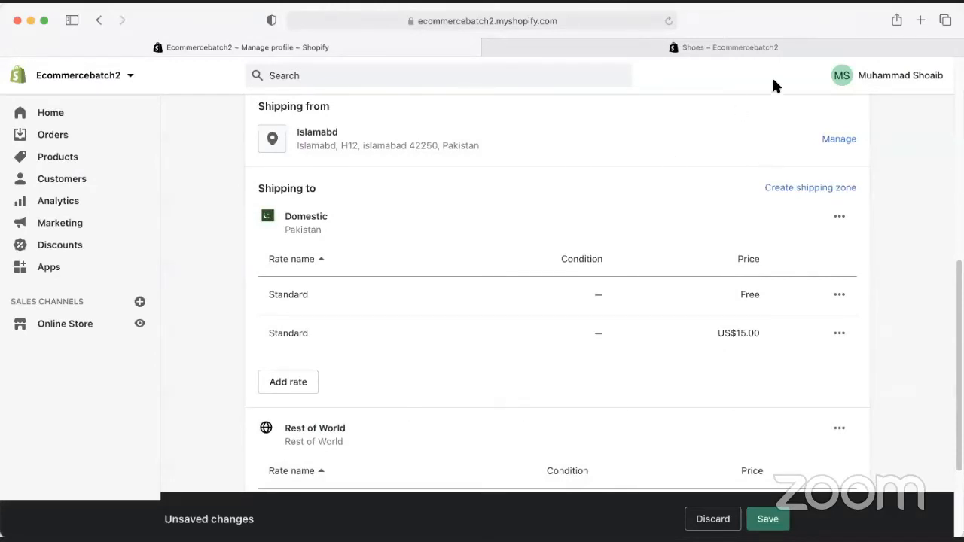
{"action": "left_click", "coordinate": [840, 295]}
{"action": "left_click", "coordinate": [814, 356]}
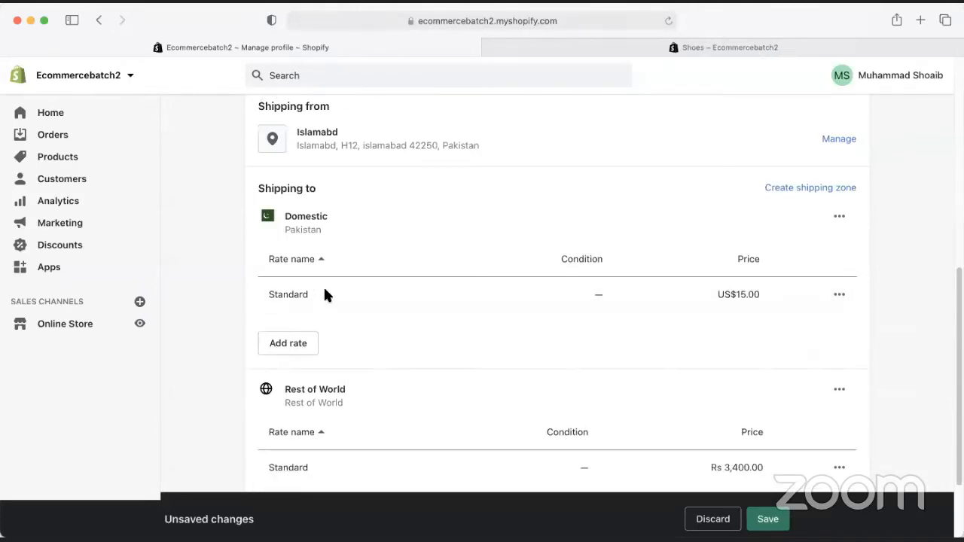
Check the condition options of the Rest of World Standard rate, close its editor, and discard all unsaved rate changes.
{"action": "scroll", "coordinate": [363, 324], "scroll_direction": "down", "scroll_amount": 3}
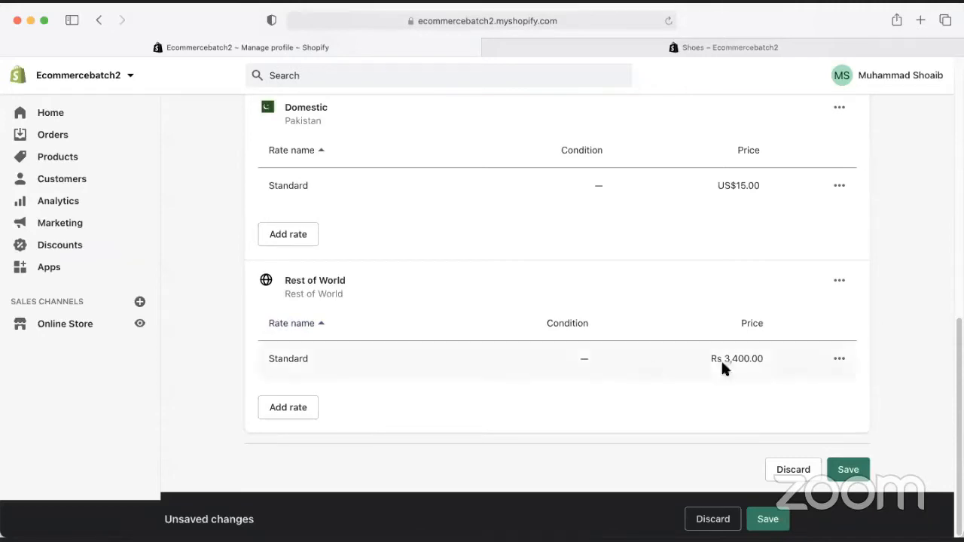
{"action": "left_click", "coordinate": [838, 360]}
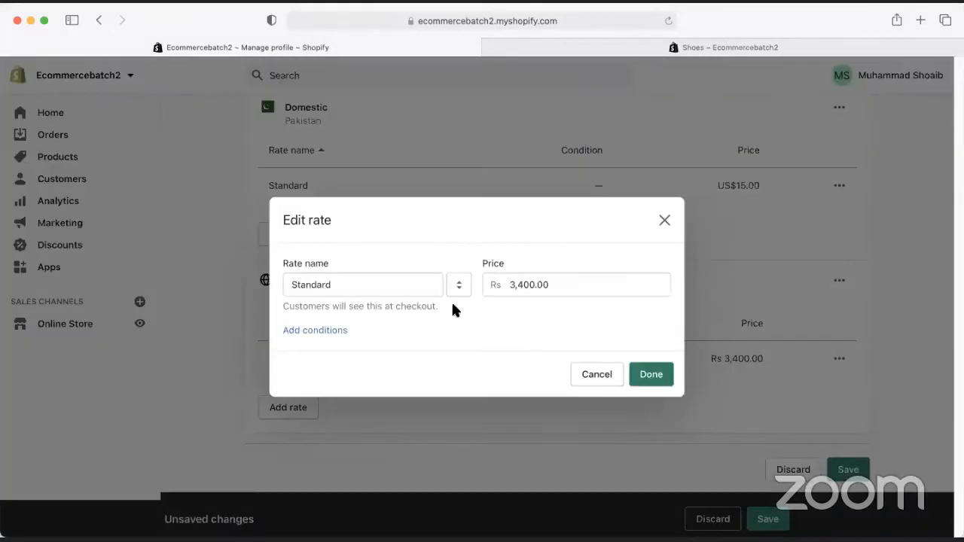
{"action": "left_click", "coordinate": [495, 282]}
{"action": "left_click", "coordinate": [339, 329]}
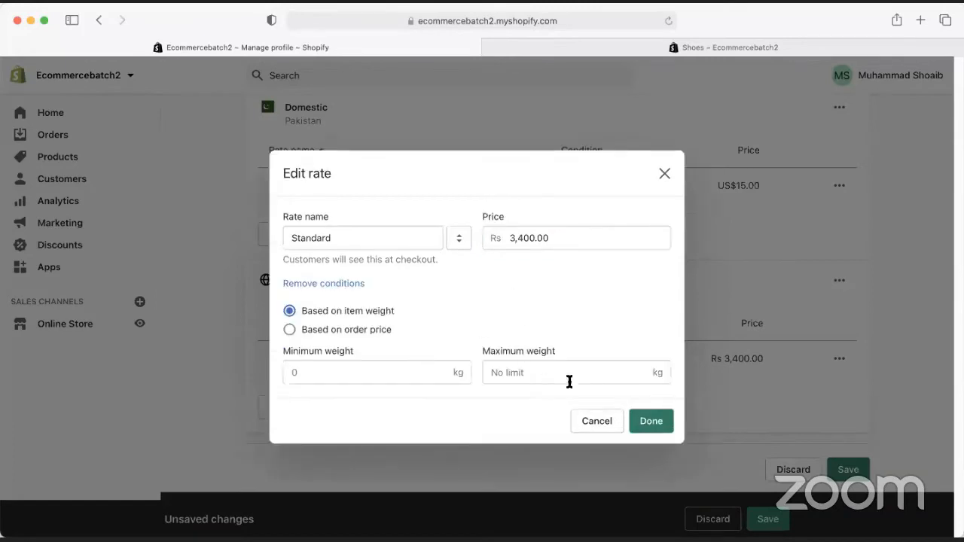
{"action": "left_click", "coordinate": [645, 421]}
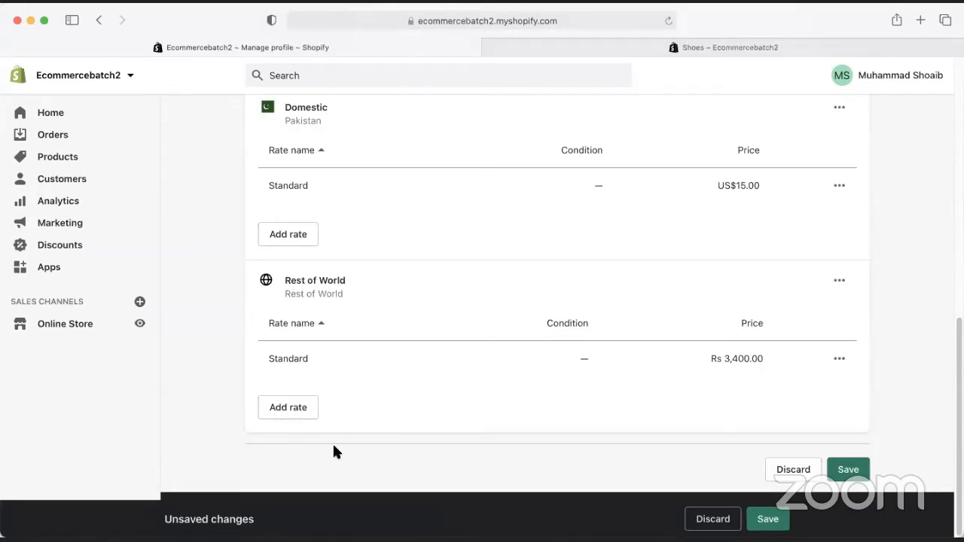
{"action": "left_click", "coordinate": [796, 470]}
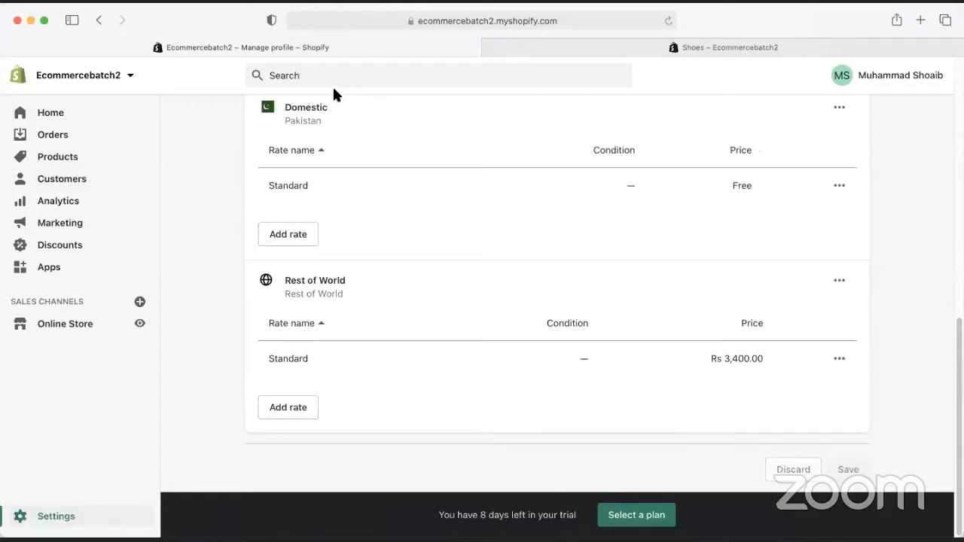
Review the products, shipping origin and zones in the general shipping profile and return to Shipping and delivery.
{"action": "scroll", "coordinate": [245, 346], "scroll_direction": "up", "scroll_amount": 8}
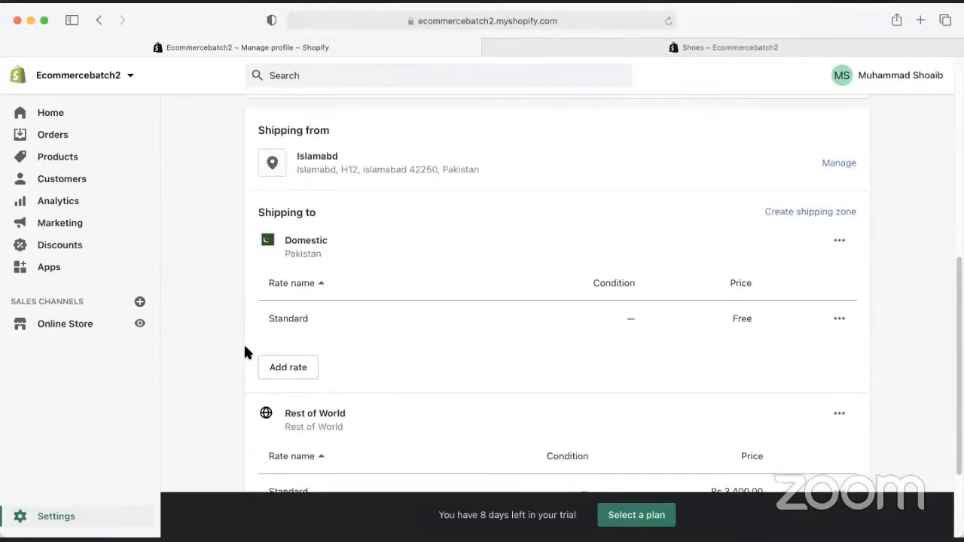
{"action": "scroll", "coordinate": [287, 292], "scroll_direction": "down", "scroll_amount": 3}
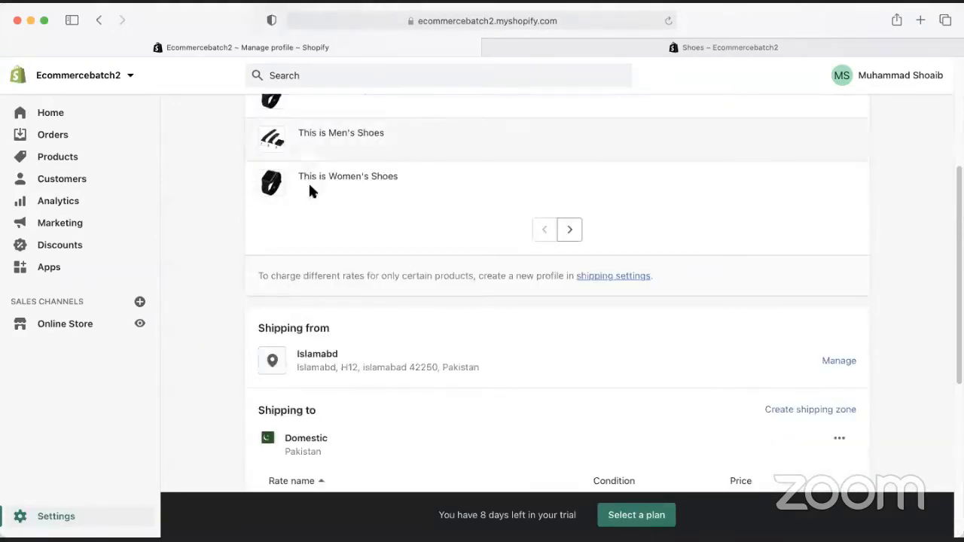
{"action": "scroll", "coordinate": [293, 392], "scroll_direction": "up", "scroll_amount": 4}
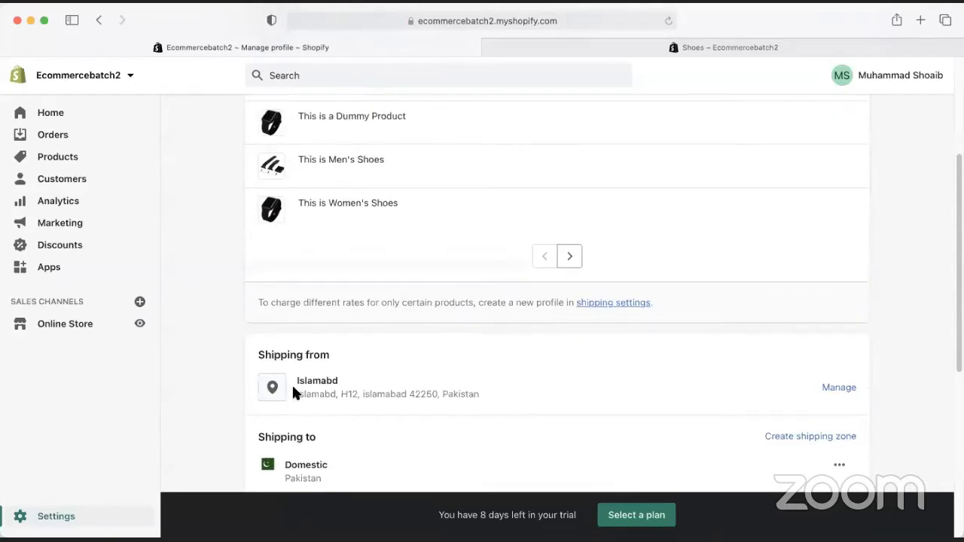
{"action": "left_click", "coordinate": [256, 117]}
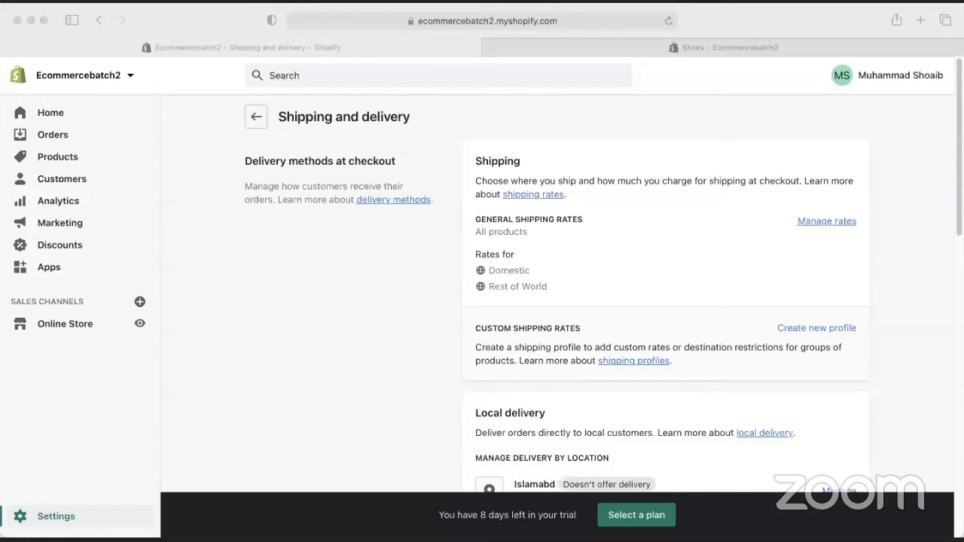
{"action": "left_click", "coordinate": [291, 378]}
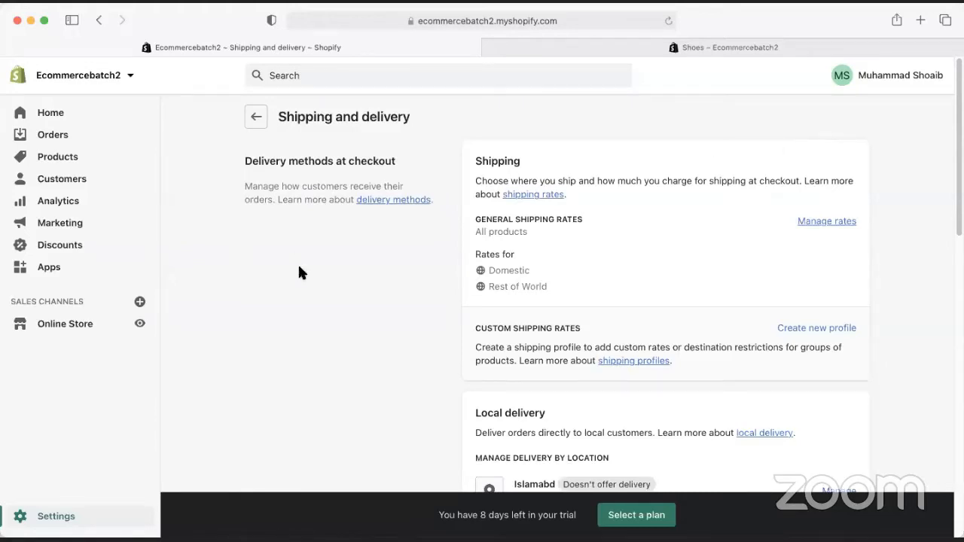
Open the Online Store preferences and find the Password protection section.
{"action": "left_click", "coordinate": [71, 325]}
{"action": "left_click", "coordinate": [82, 460]}
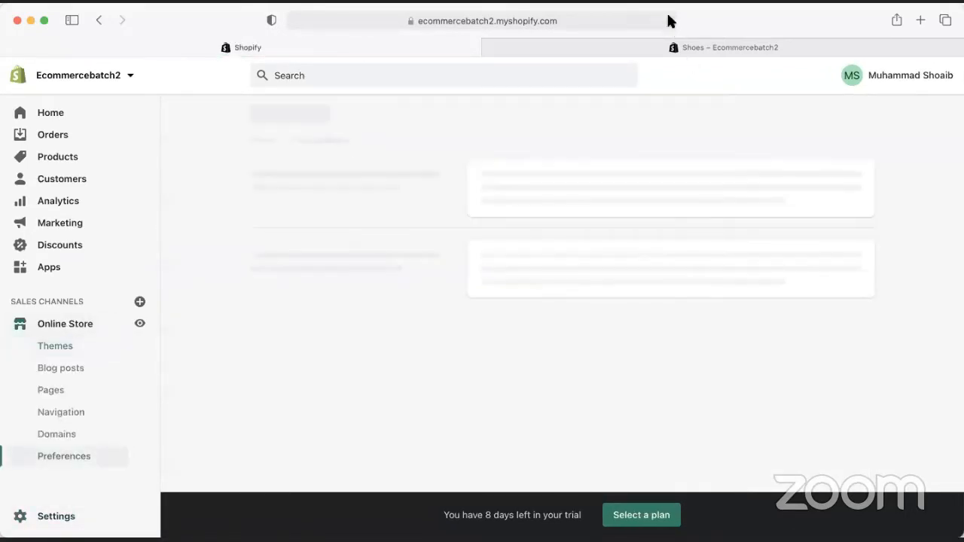
{"action": "scroll", "coordinate": [505, 320], "scroll_direction": "down", "scroll_amount": 5}
{"action": "scroll", "coordinate": [510, 334], "scroll_direction": "down", "scroll_amount": 2}
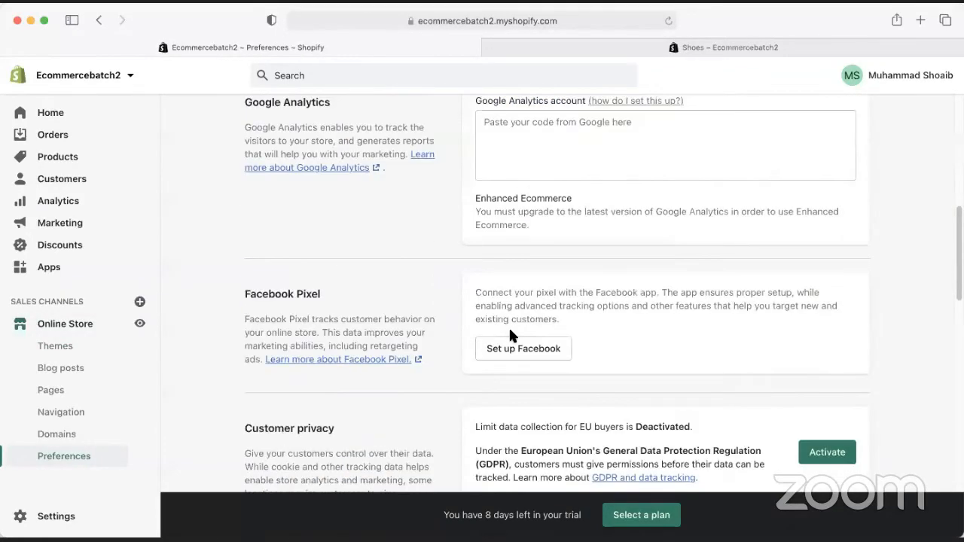
{"action": "scroll", "coordinate": [512, 335], "scroll_direction": "down", "scroll_amount": 10}
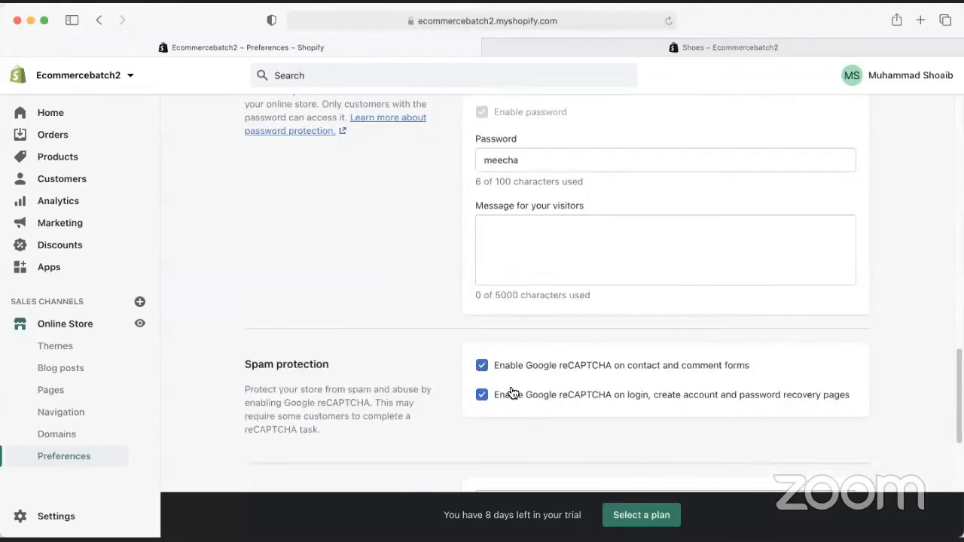
{"action": "scroll", "coordinate": [520, 195], "scroll_direction": "up", "scroll_amount": 2}
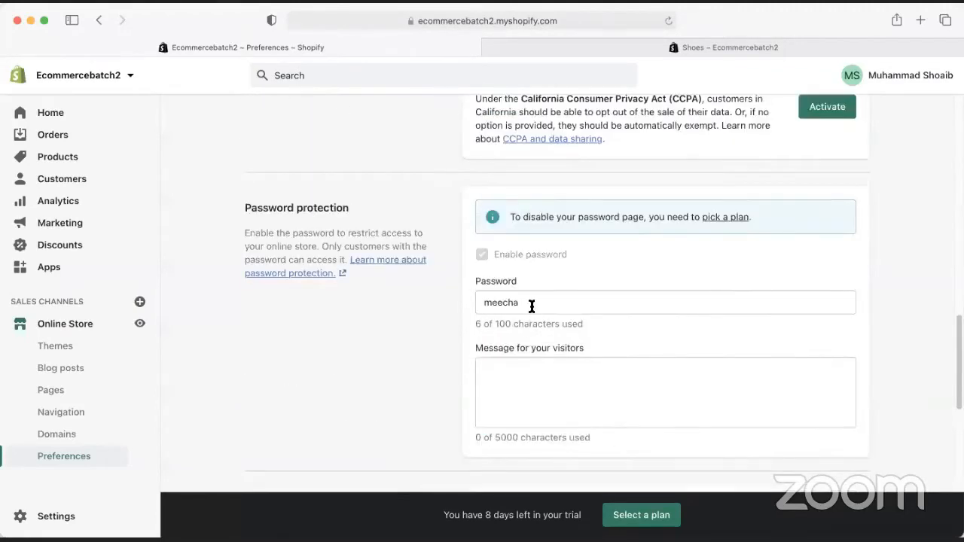
Highlight the storefront password in the Password protection section to point it out, leaving the field as it is.
{"action": "left_click", "coordinate": [485, 304]}
{"action": "left_click_drag", "start_coordinate": [577, 299], "coordinate": [480, 299]}
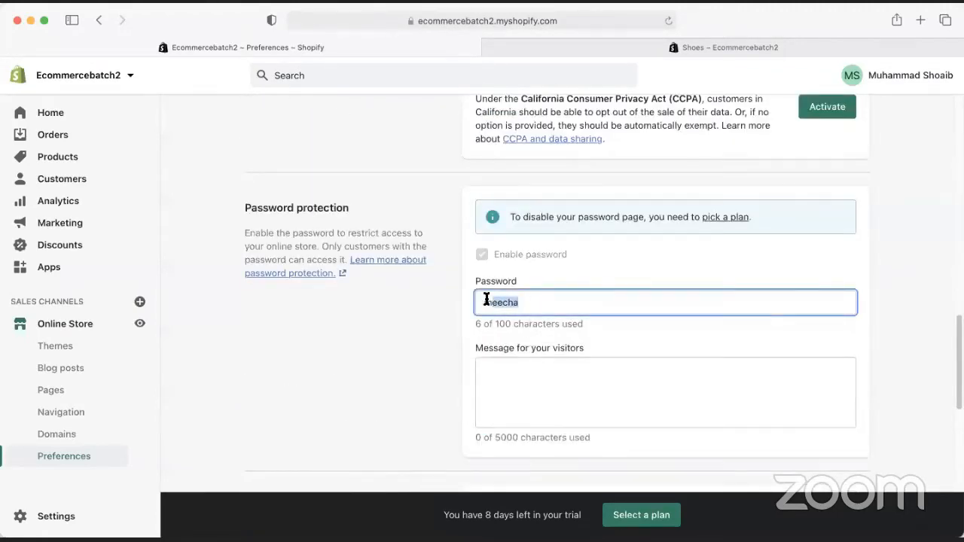
{"action": "left_click", "coordinate": [576, 294]}
{"action": "left_click_drag", "start_coordinate": [586, 288], "coordinate": [422, 297]}
{"action": "left_click_drag", "start_coordinate": [546, 299], "coordinate": [441, 300]}
{"action": "left_click", "coordinate": [536, 293]}
{"action": "left_click", "coordinate": [553, 284]}
{"action": "left_click_drag", "start_coordinate": [514, 299], "coordinate": [427, 296]}
{"action": "left_click", "coordinate": [549, 310]}
{"action": "left_click", "coordinate": [589, 271]}
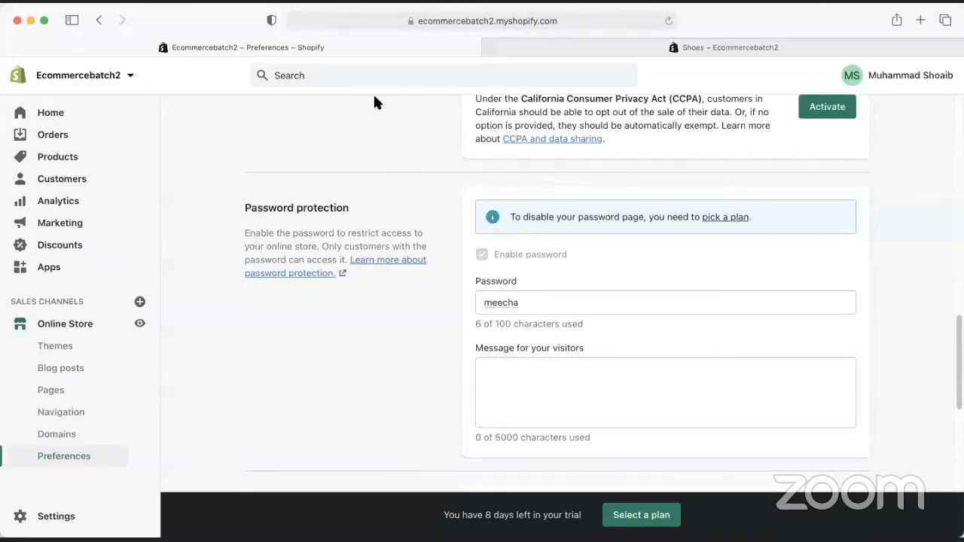
Open the product Collections list and look over the shoe collections and their conditions.
{"action": "left_click", "coordinate": [66, 158]}
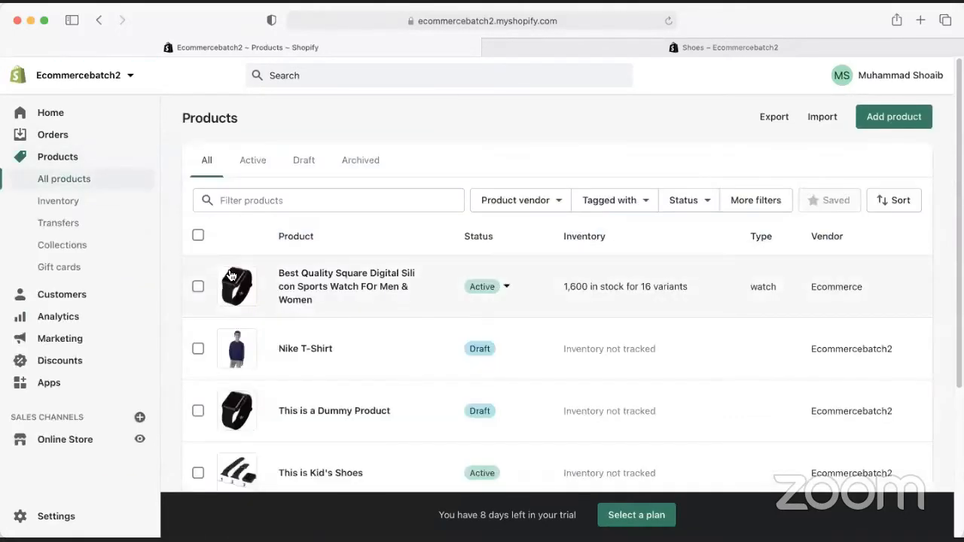
{"action": "left_click", "coordinate": [50, 245]}
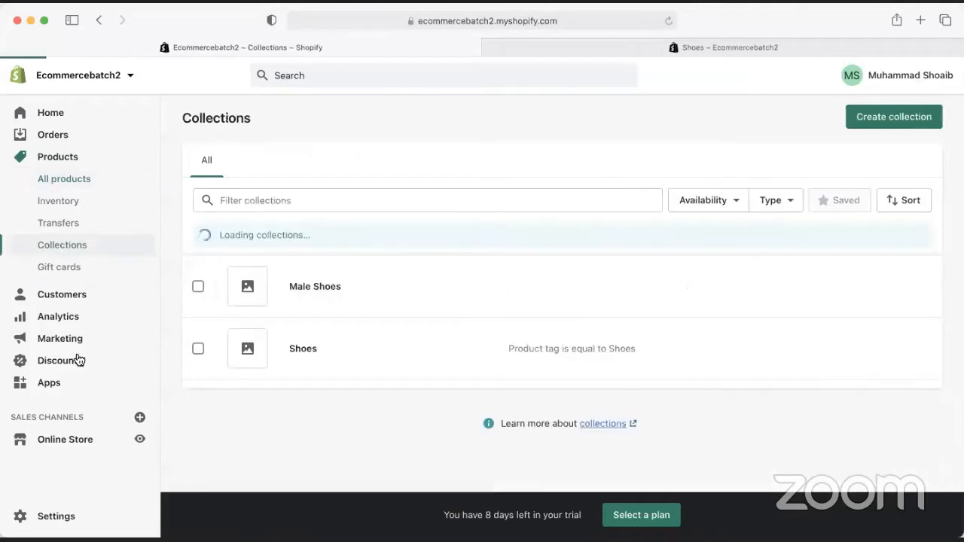
{"action": "scroll", "coordinate": [174, 319], "scroll_direction": "down", "scroll_amount": 1}
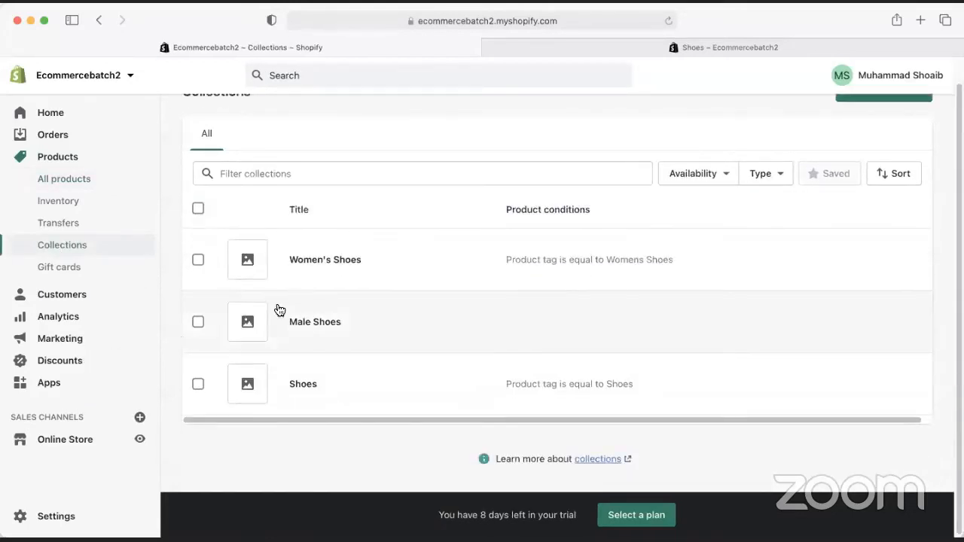
Open the Main menu in the Online Store navigation and review its menu items.
{"action": "left_click", "coordinate": [76, 443]}
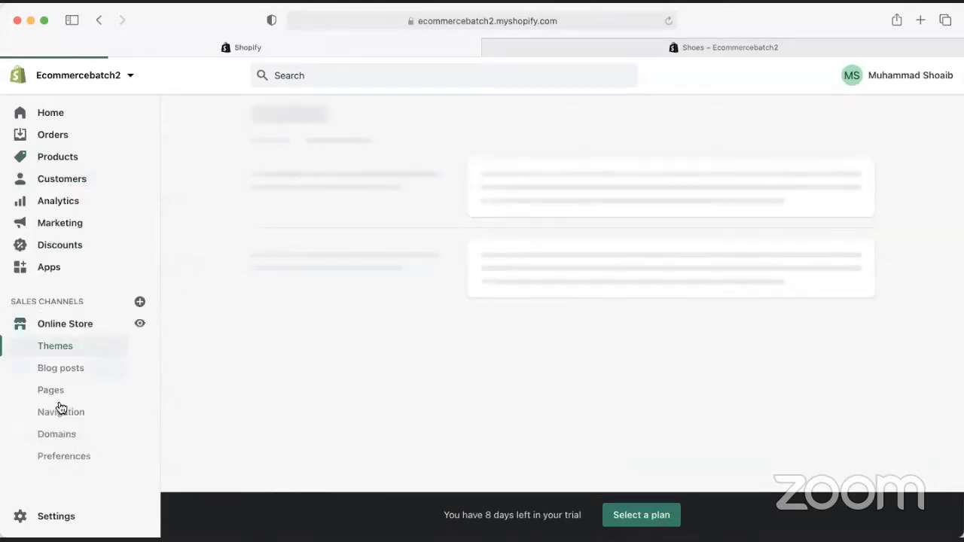
{"action": "left_click", "coordinate": [70, 416]}
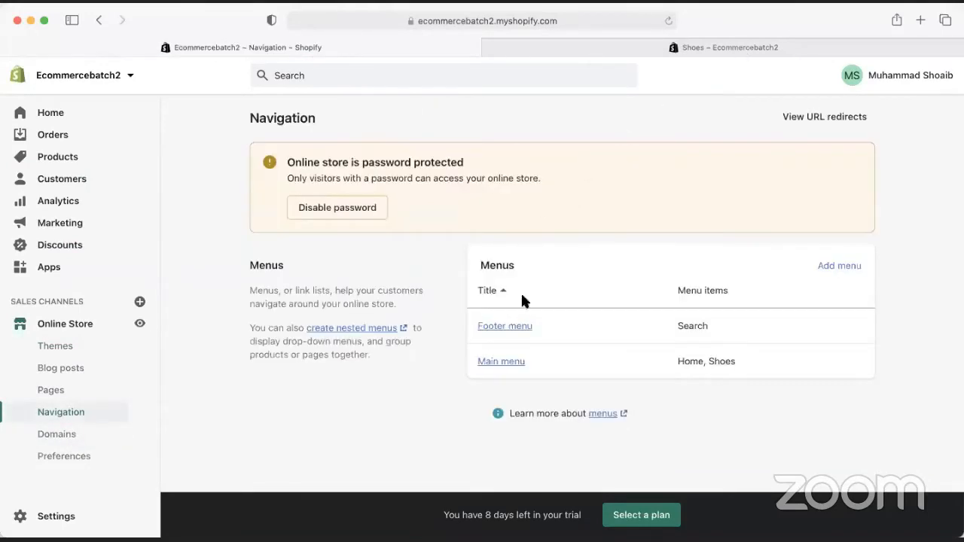
{"action": "left_click", "coordinate": [491, 361]}
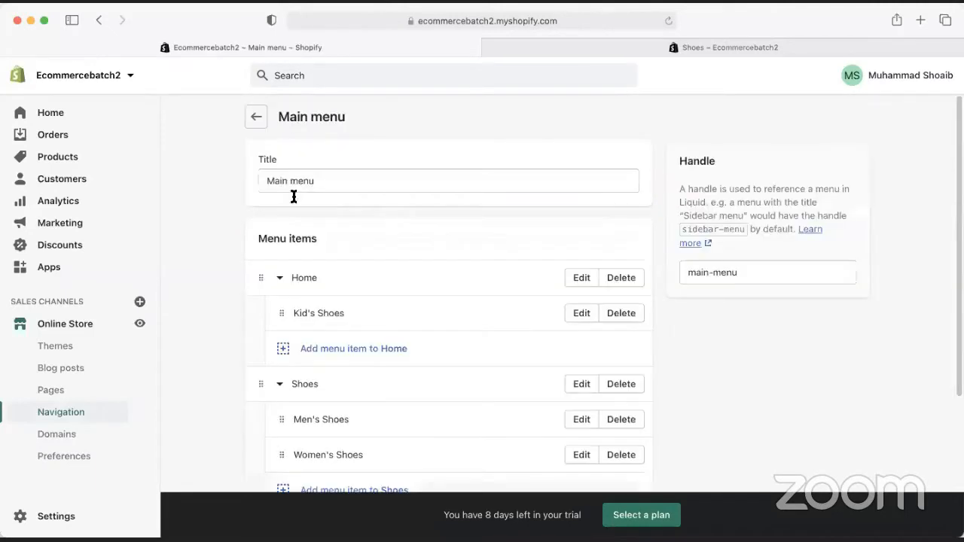
{"action": "scroll", "coordinate": [294, 359], "scroll_direction": "down", "scroll_amount": 1}
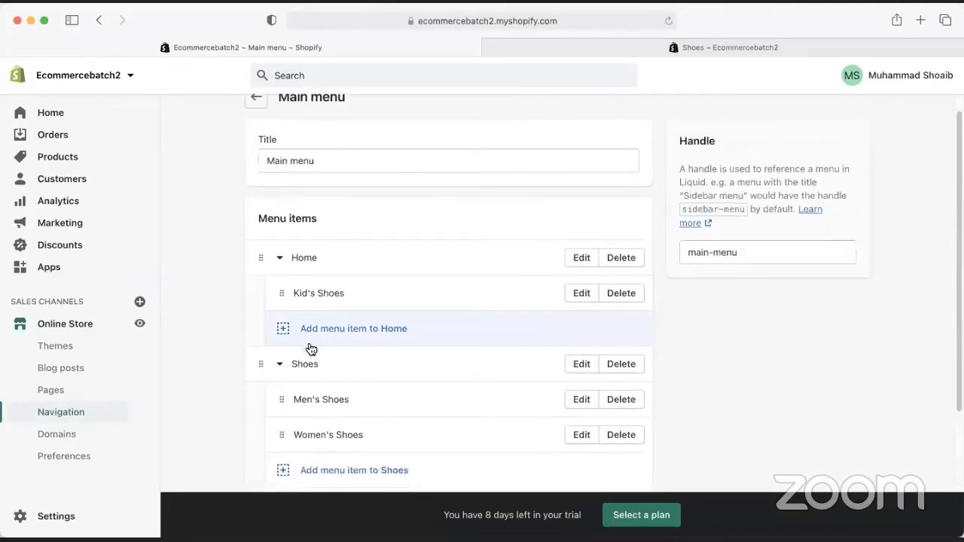
{"action": "scroll", "coordinate": [304, 414], "scroll_direction": "down", "scroll_amount": 1}
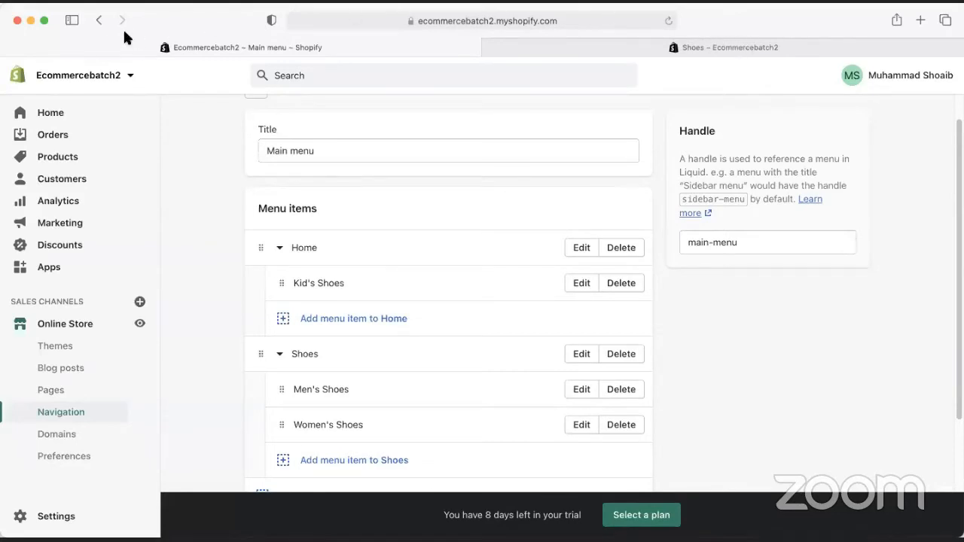
Add a top-level menu item named HOME to the Main menu, linked to the Home page.
{"action": "scroll", "coordinate": [395, 253], "scroll_direction": "down", "scroll_amount": 3}
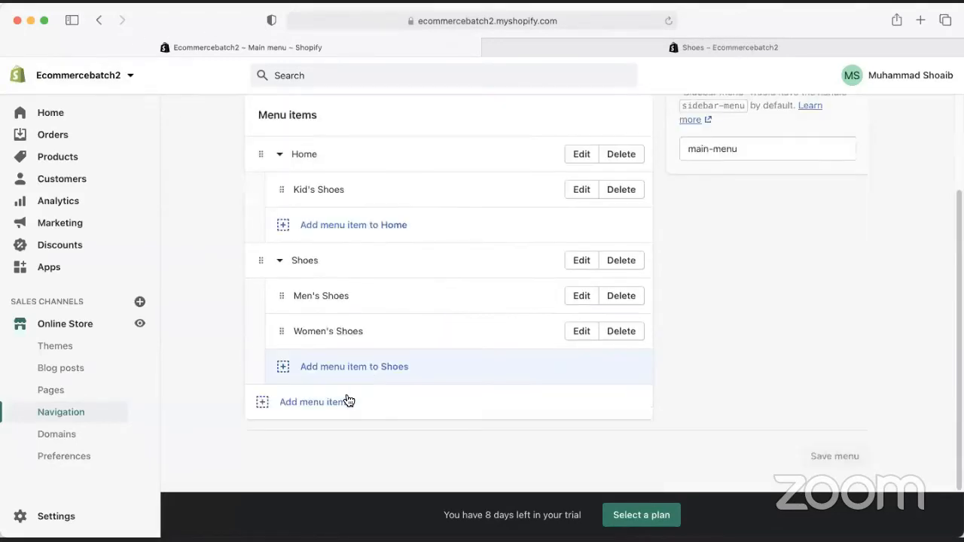
{"action": "left_click", "coordinate": [320, 404]}
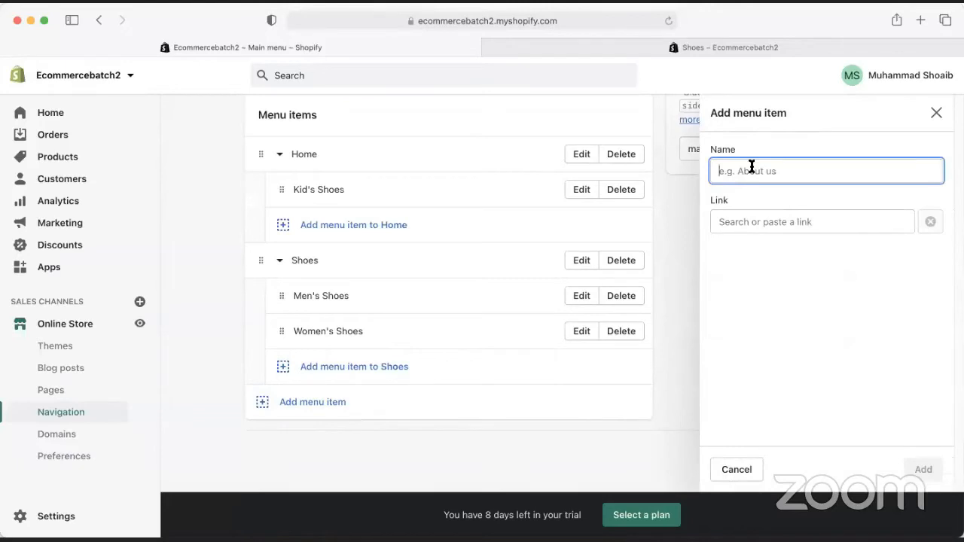
{"action": "type", "text": "HOME"}
{"action": "key", "text": "Tab"}
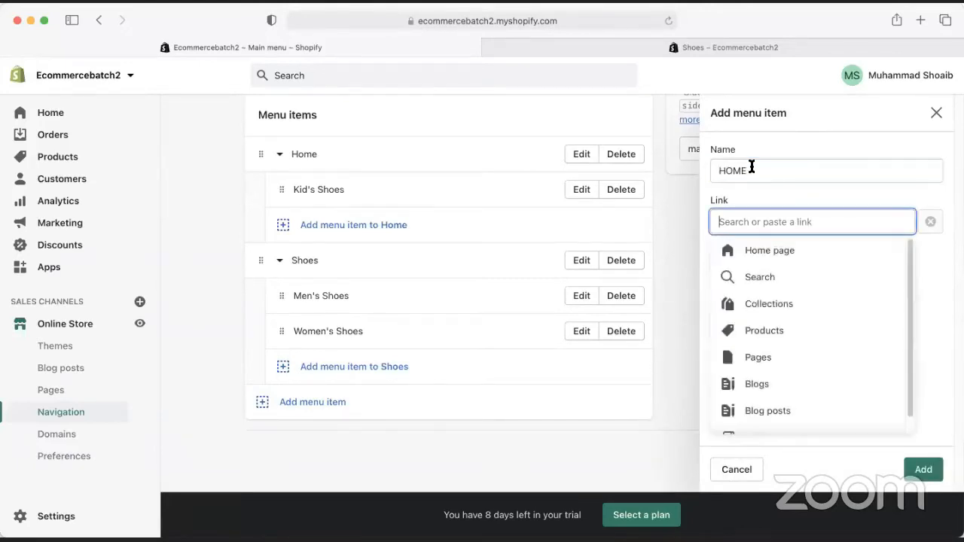
{"action": "type", "text": "#"}
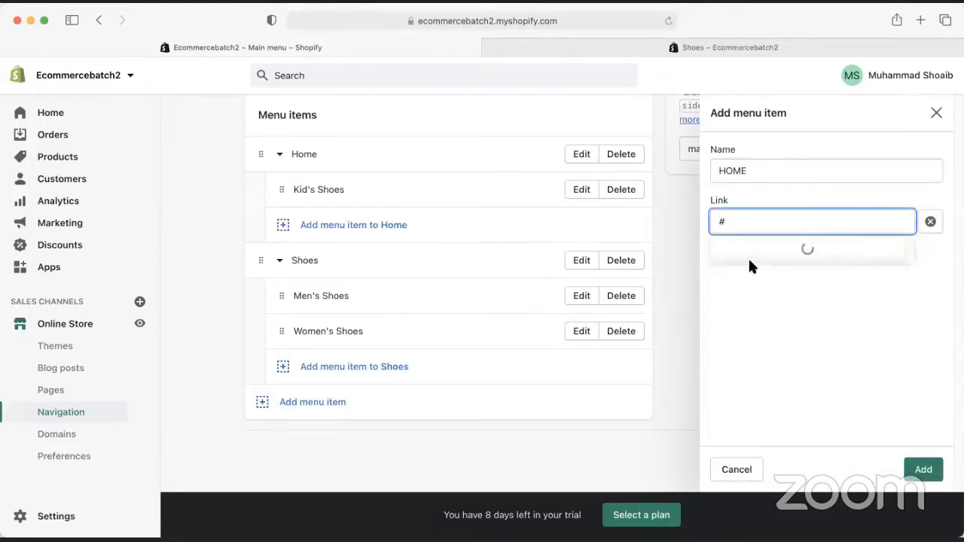
{"action": "key", "text": "BackSpace"}
{"action": "left_click", "coordinate": [774, 218]}
{"action": "left_click", "coordinate": [779, 255]}
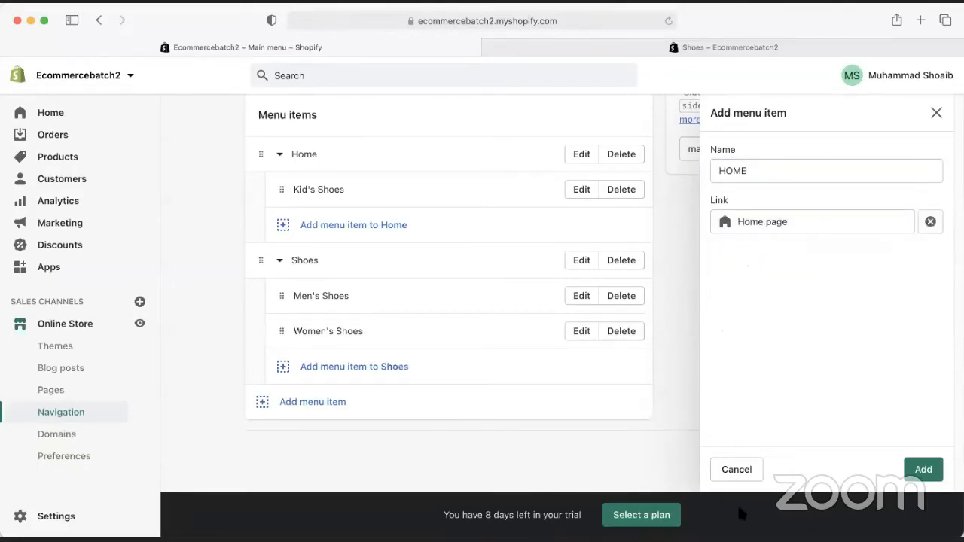
{"action": "left_click", "coordinate": [920, 469]}
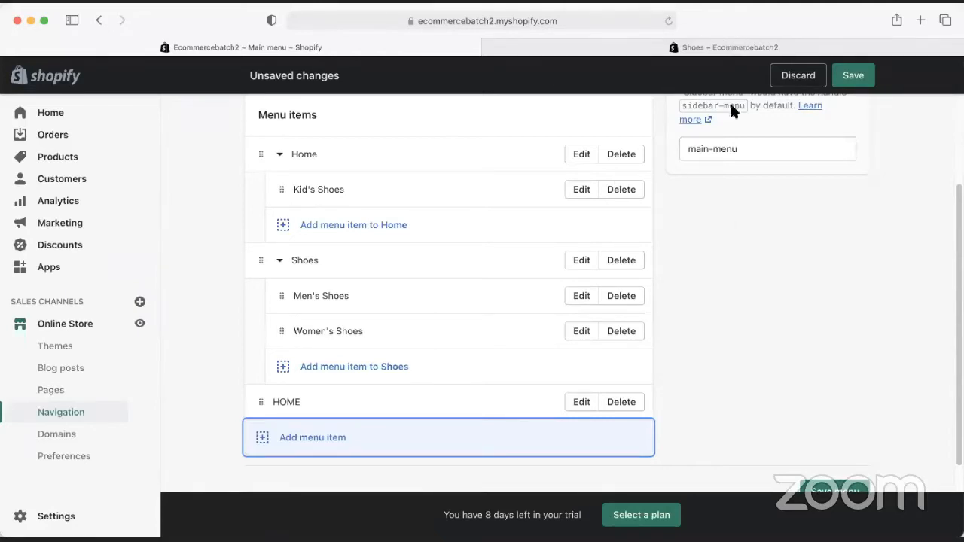
Open the elo store website (exportleftovers.com) in a new browser tab.
{"action": "left_click", "coordinate": [623, 20]}
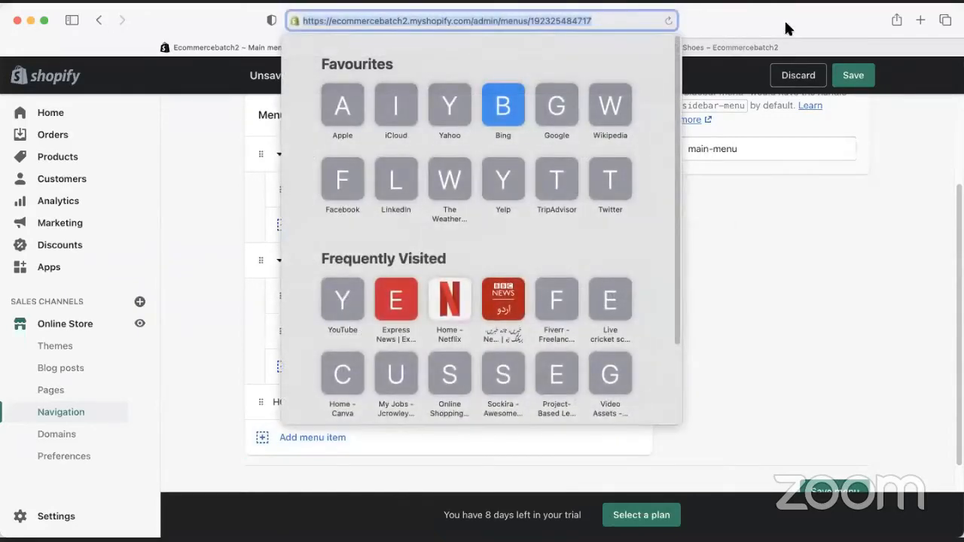
{"action": "key", "text": "Escape"}
{"action": "left_click", "coordinate": [554, 50]}
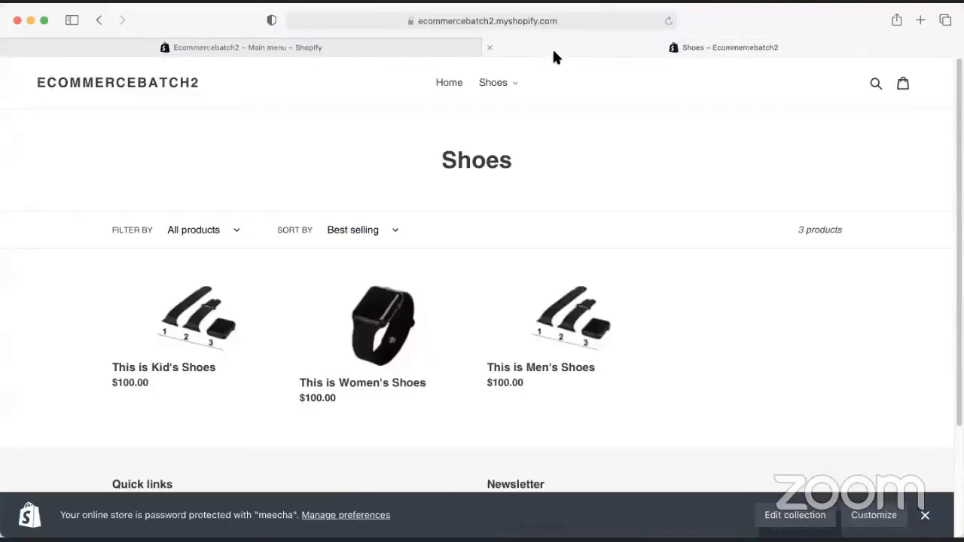
{"action": "key", "text": "super+t"}
{"action": "type", "text": "elo"}
{"action": "key", "text": "Return"}
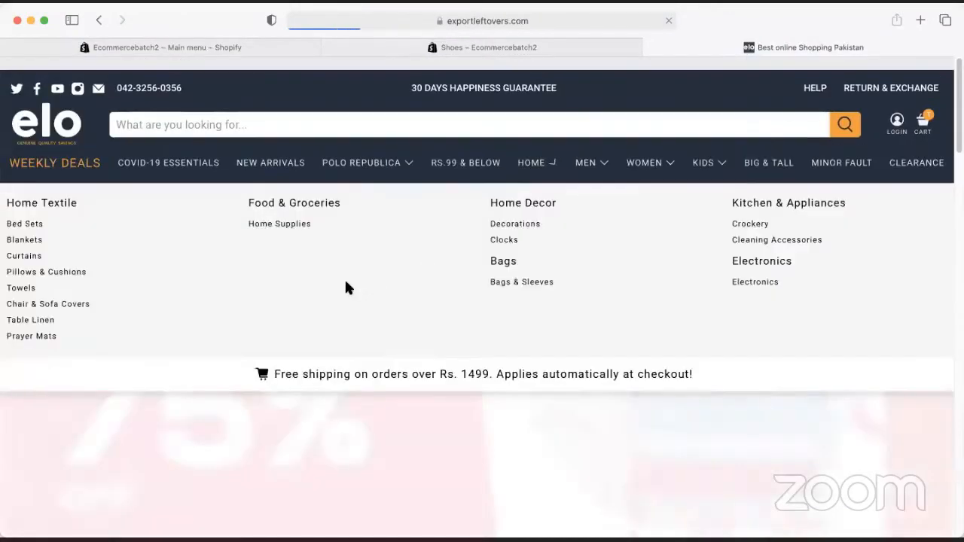
Add the Unisex Garonne Metal Frame Mirrored Lens Round Sunglasses to the cart and open the shopping cart.
{"action": "scroll", "coordinate": [252, 300], "scroll_direction": "down", "scroll_amount": 10}
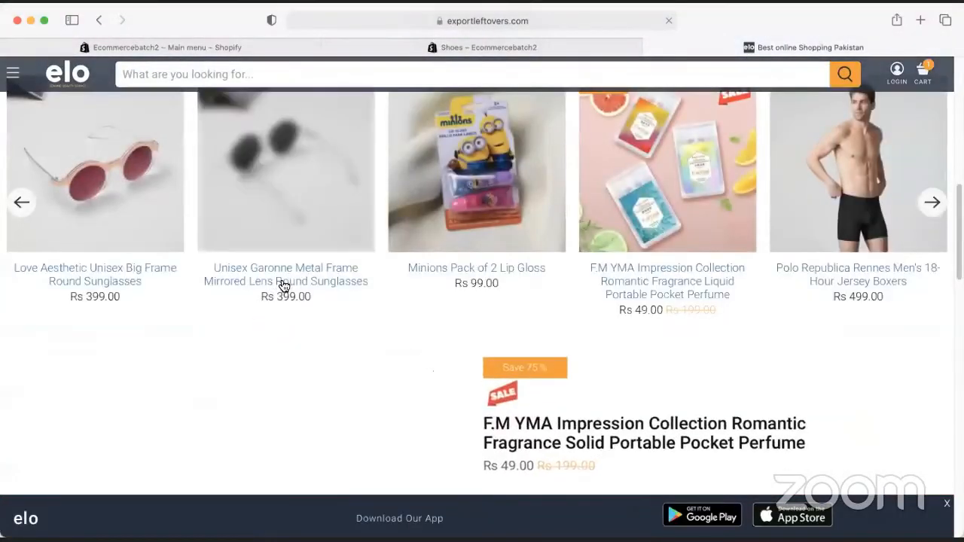
{"action": "left_click", "coordinate": [286, 286]}
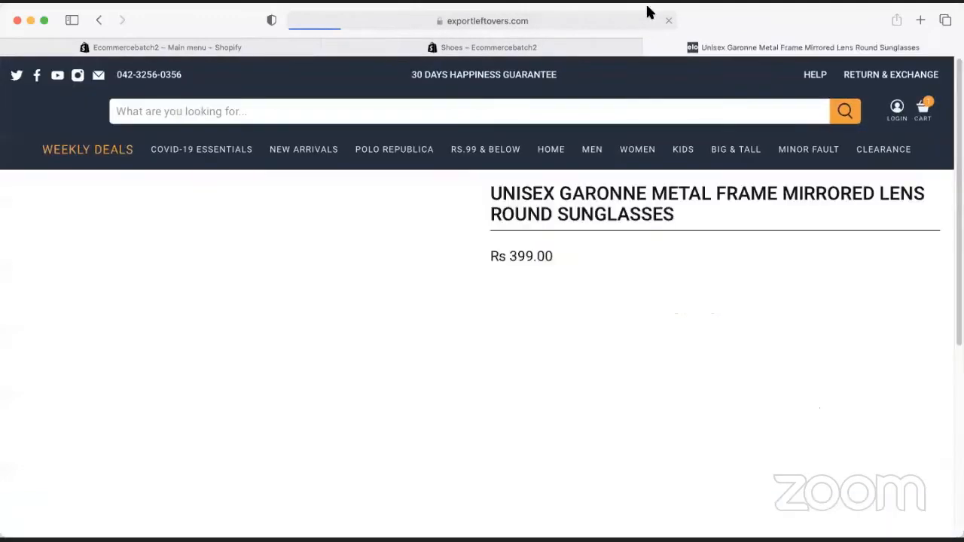
{"action": "left_click", "coordinate": [742, 319]}
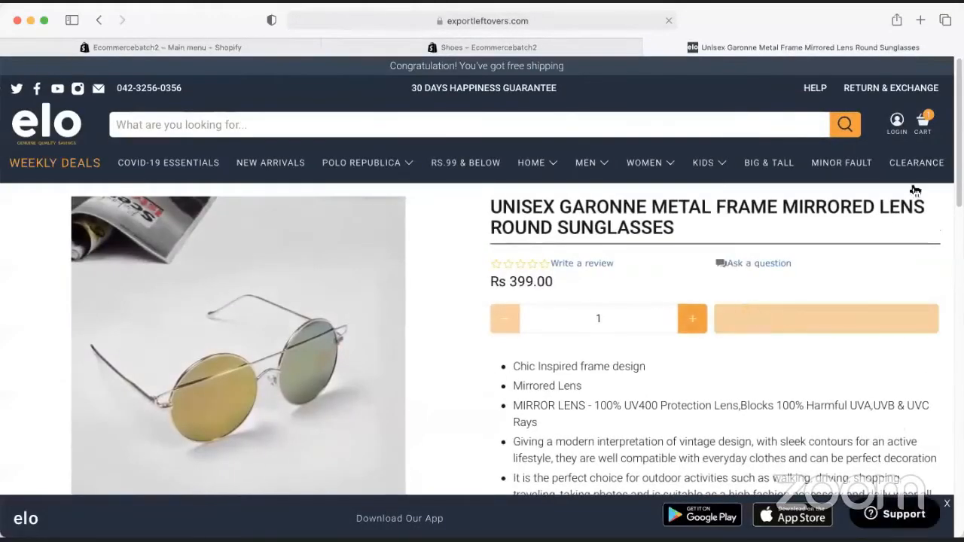
{"action": "left_click", "coordinate": [923, 127]}
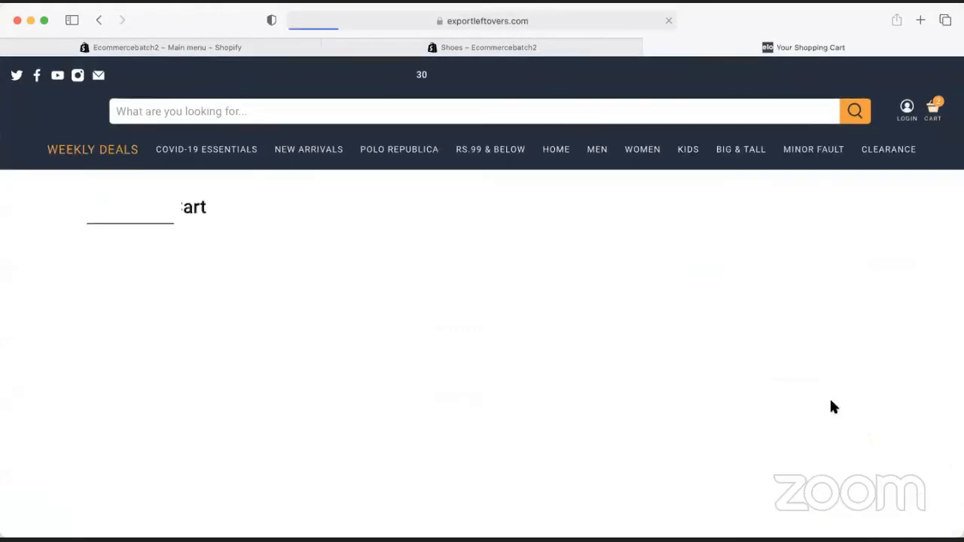
Look over the store's checkout page and activate the gift card or discount code entry.
{"action": "scroll", "coordinate": [790, 386], "scroll_direction": "down", "scroll_amount": 5}
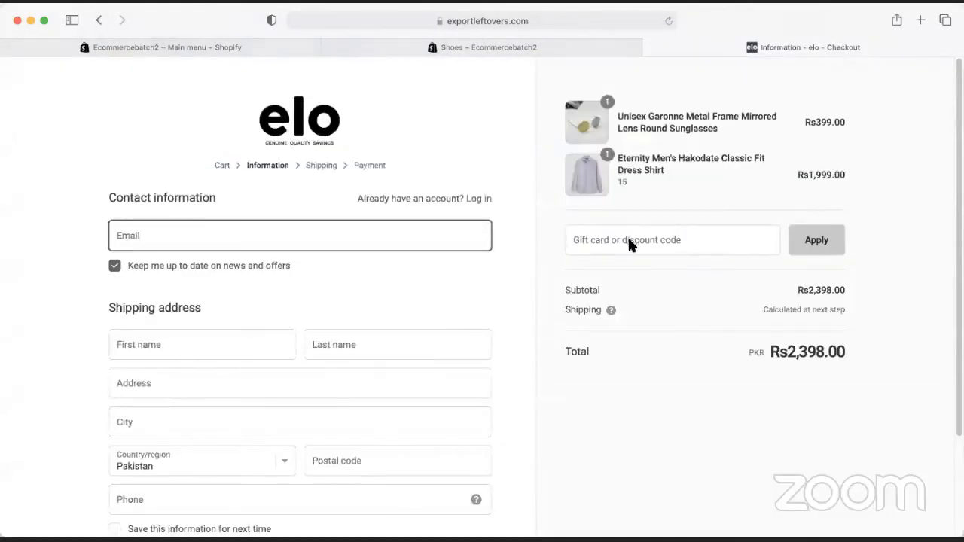
{"action": "left_click", "coordinate": [629, 239]}
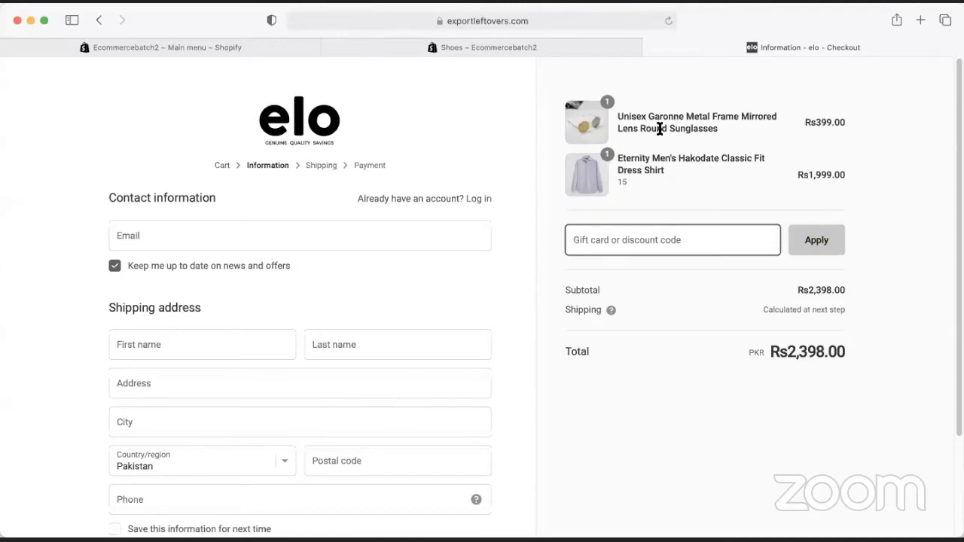
Open aliexpress.com in place of the checkout page.
{"action": "left_click", "coordinate": [461, 21]}
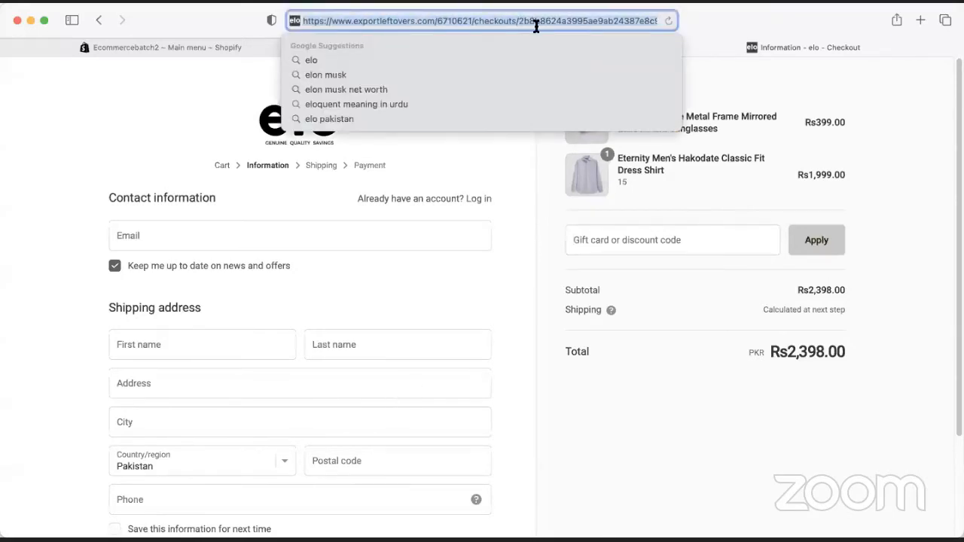
{"action": "type", "text": "aliexpress.com"}
{"action": "key", "text": "Return"}
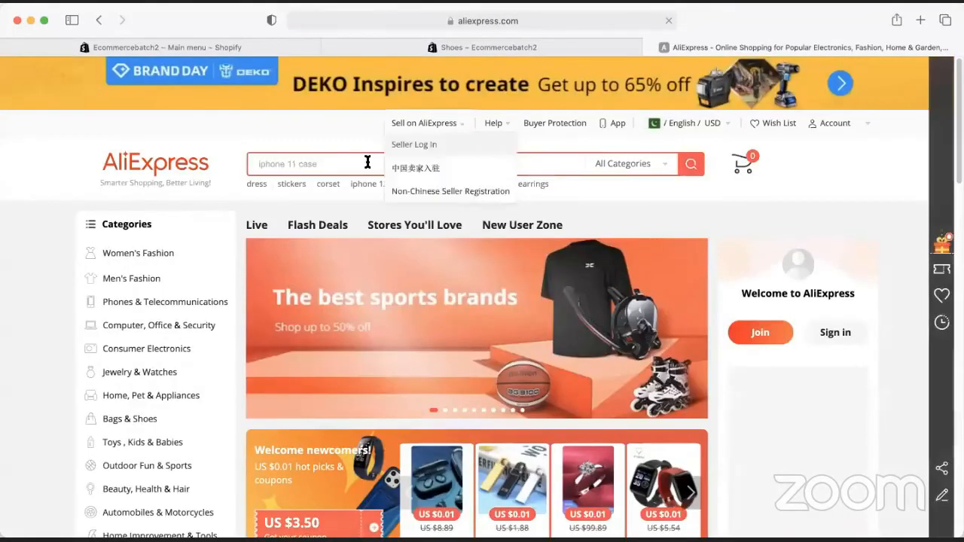
Dismiss the new-user coupon popup and search AliExpress for iPhone 12 cases.
{"action": "left_click", "coordinate": [281, 161]}
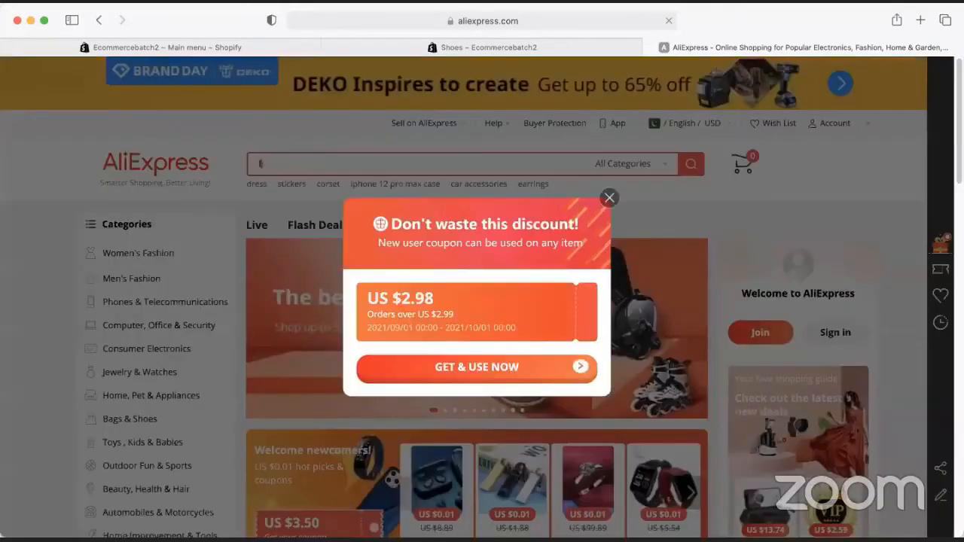
{"action": "type", "text": "ip"}
{"action": "left_click", "coordinate": [609, 197]}
{"action": "left_click", "coordinate": [319, 161]}
{"action": "type", "text": "hone 12 "}
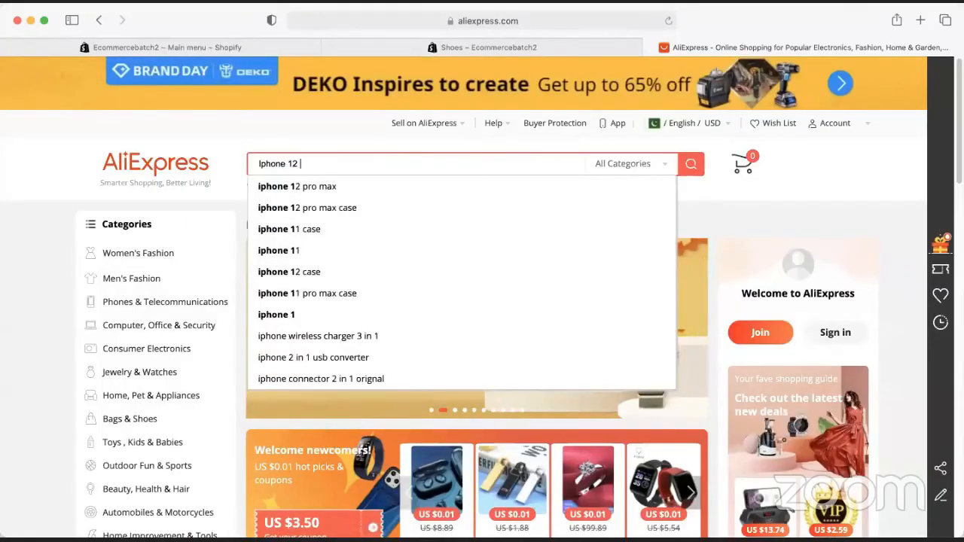
{"action": "type", "text": "cases"}
{"action": "key", "text": "Return"}
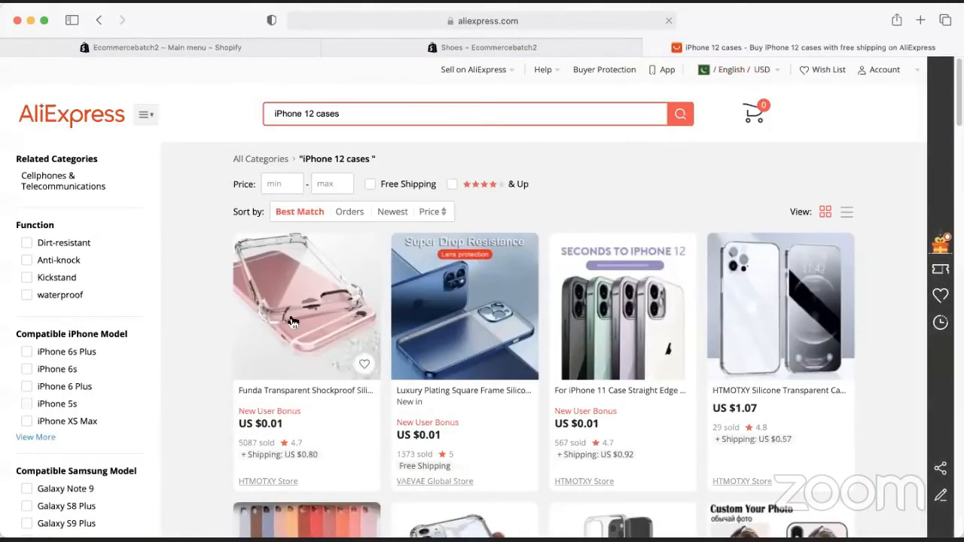
Open the Luxury Plating Square Frame Silicone Transparent Case listing and look over its material and color options.
{"action": "left_click", "coordinate": [461, 321]}
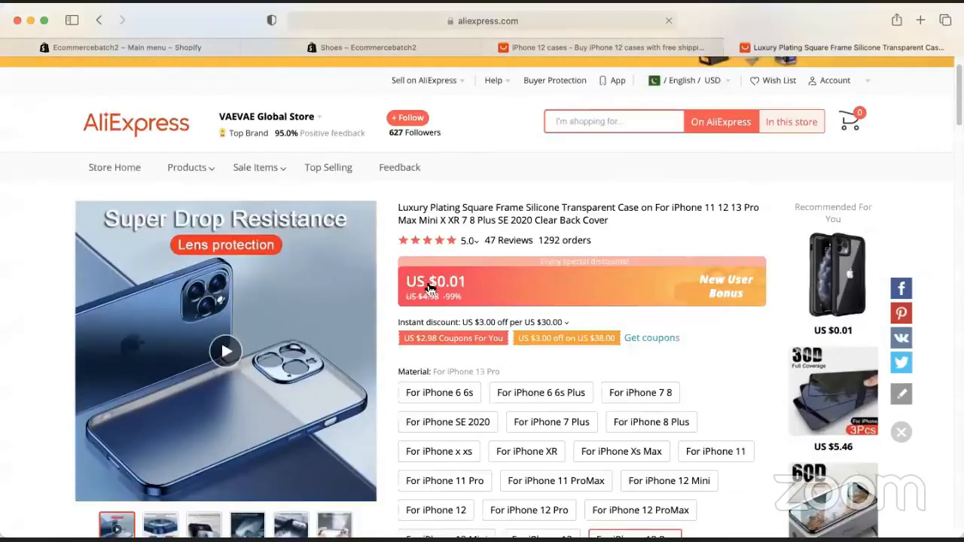
{"action": "scroll", "coordinate": [519, 239], "scroll_direction": "down", "scroll_amount": 3}
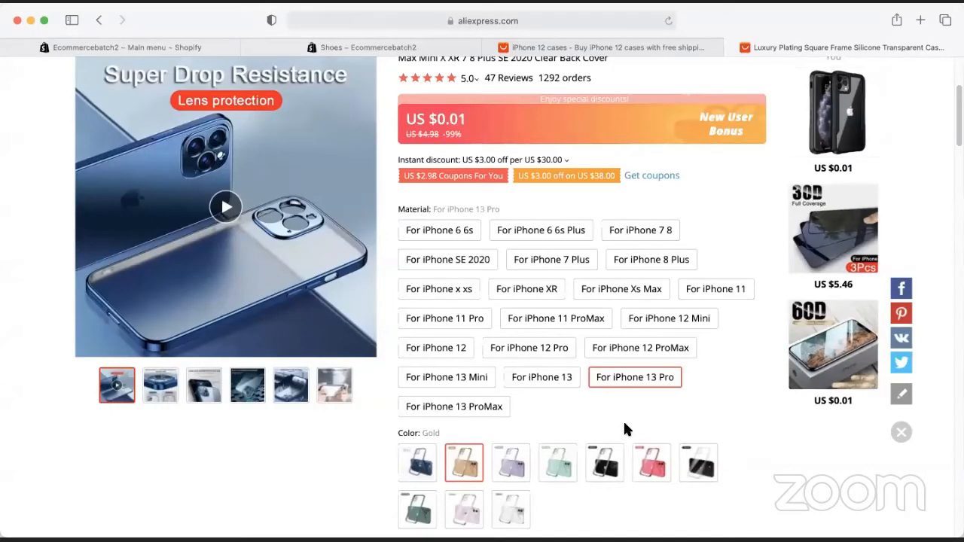
Open sockira.com and browse the custom socks and latest products on its home page.
{"action": "key", "text": "Return"}
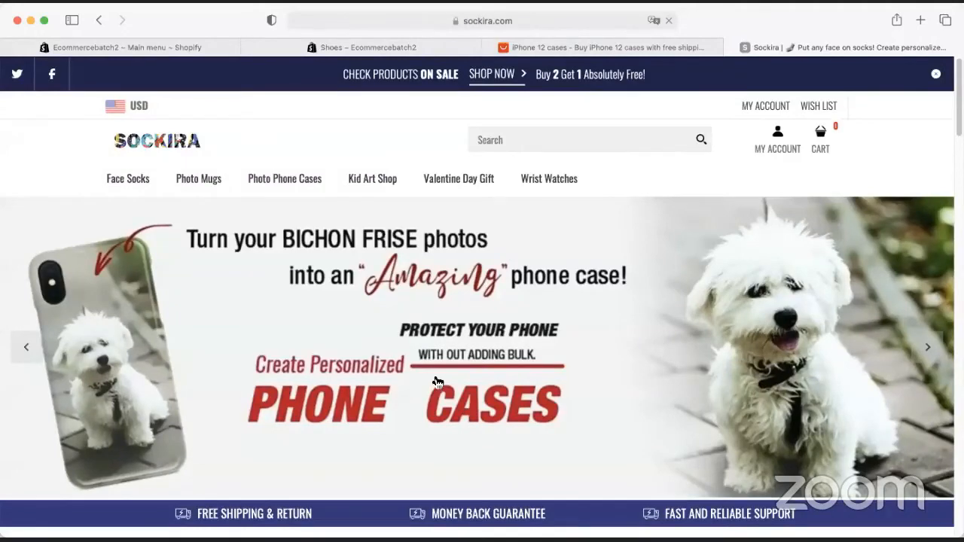
{"action": "scroll", "coordinate": [407, 350], "scroll_direction": "down", "scroll_amount": 10}
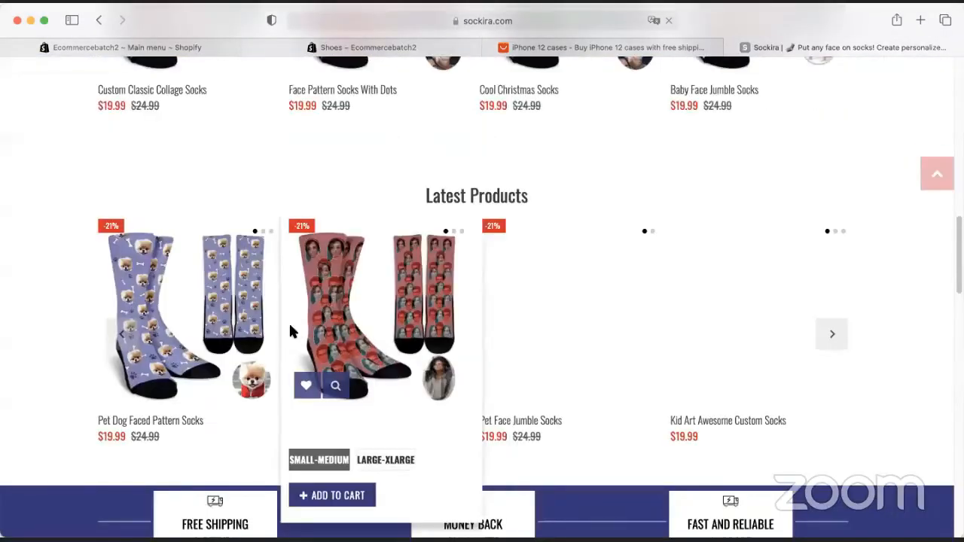
{"action": "scroll", "coordinate": [251, 351], "scroll_direction": "up", "scroll_amount": 2}
{"action": "scroll", "coordinate": [107, 342], "scroll_direction": "down", "scroll_amount": 10}
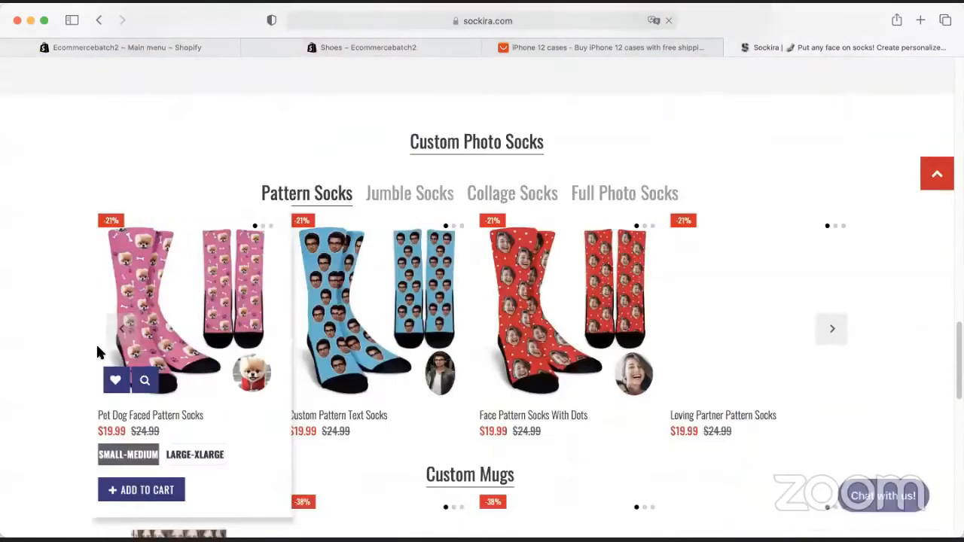
{"action": "scroll", "coordinate": [109, 352], "scroll_direction": "up", "scroll_amount": 6}
{"action": "scroll", "coordinate": [210, 324], "scroll_direction": "up", "scroll_amount": 8}
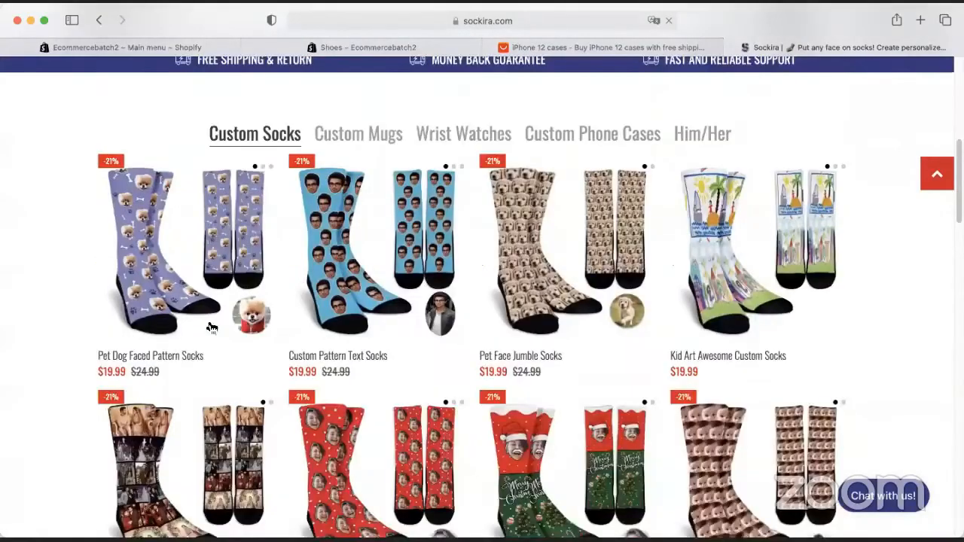
{"action": "scroll", "coordinate": [220, 326], "scroll_direction": "down", "scroll_amount": 4}
{"action": "scroll", "coordinate": [206, 183], "scroll_direction": "down", "scroll_amount": 3}
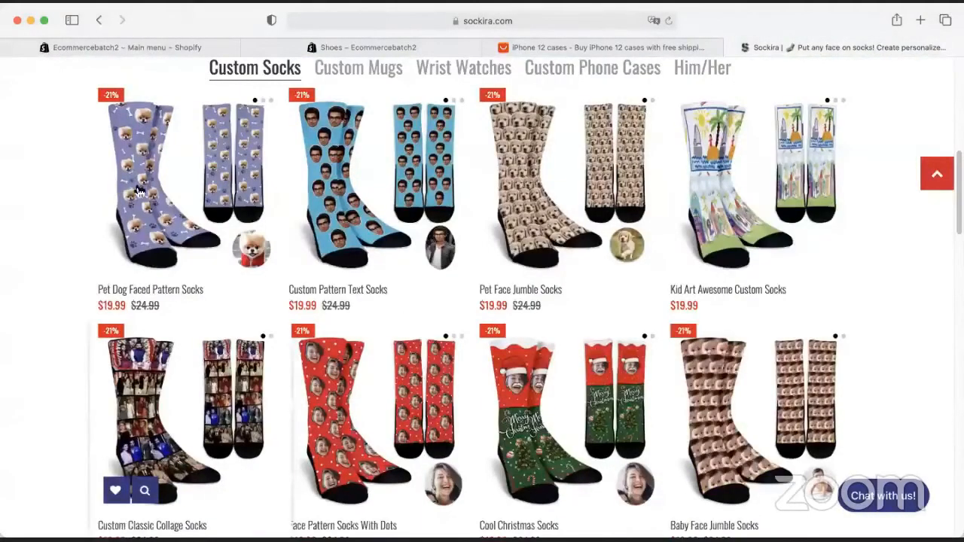
Open the Couple Love Face Personalized Photo Phone Case from the Photo Phone Cases collection and view its model options.
{"action": "scroll", "coordinate": [273, 194], "scroll_direction": "up", "scroll_amount": 7}
{"action": "left_click", "coordinate": [288, 185]}
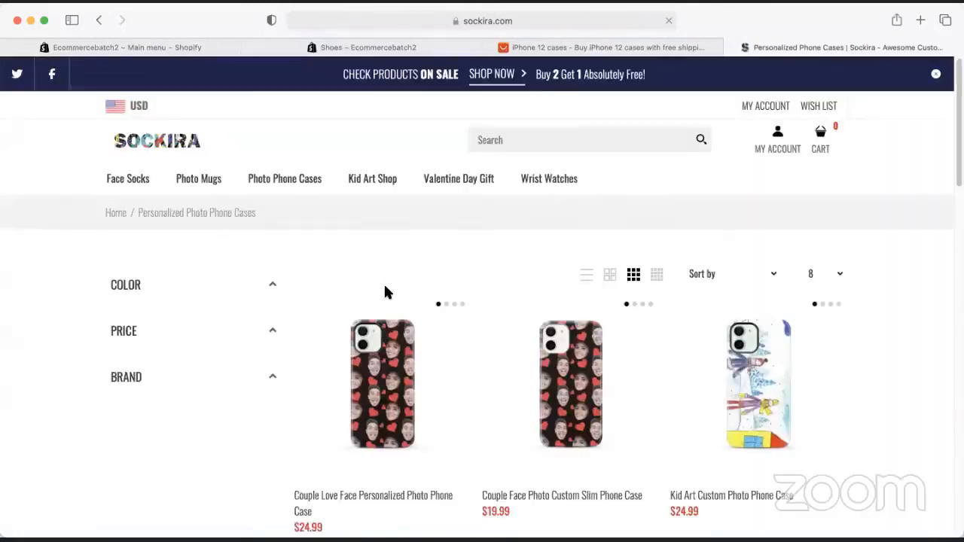
{"action": "left_click", "coordinate": [392, 372]}
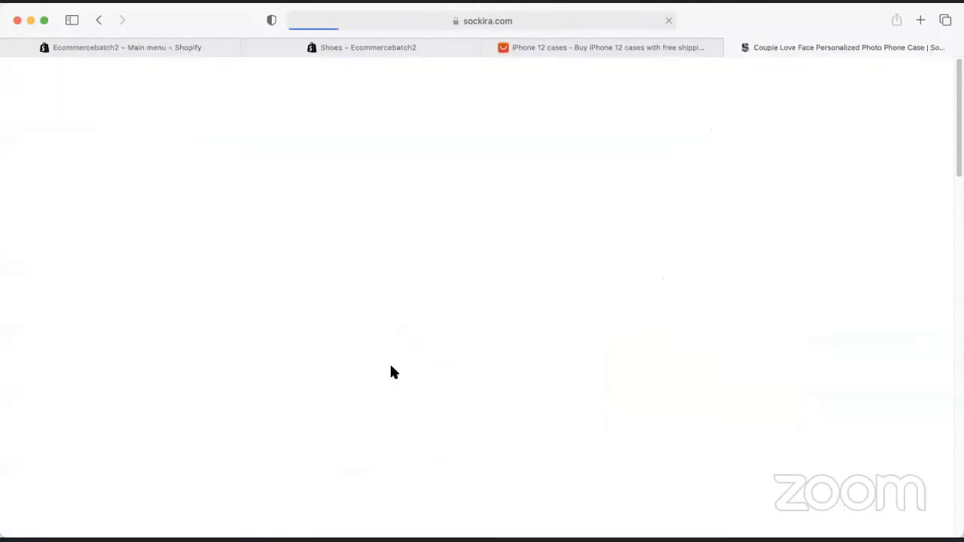
{"action": "scroll", "coordinate": [607, 313], "scroll_direction": "down", "scroll_amount": 5}
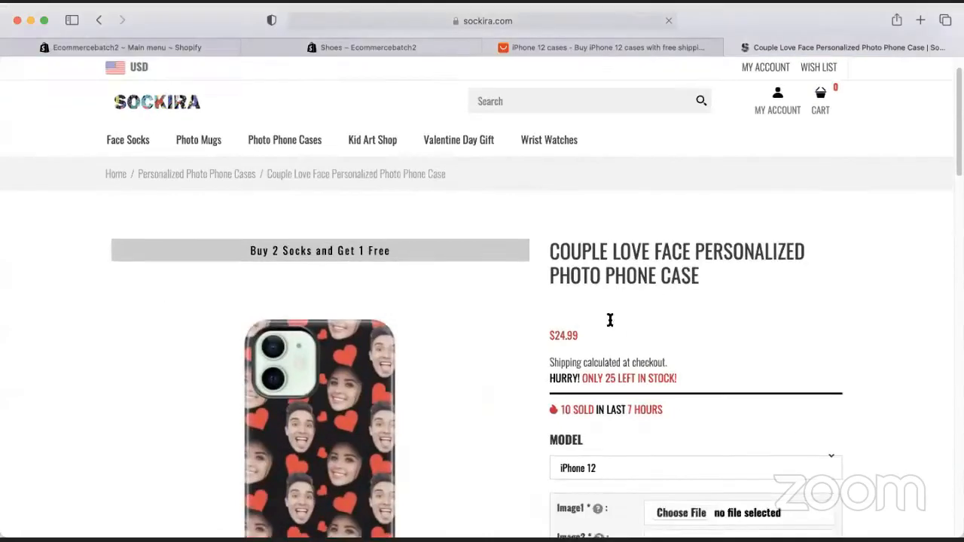
{"action": "left_click", "coordinate": [595, 282]}
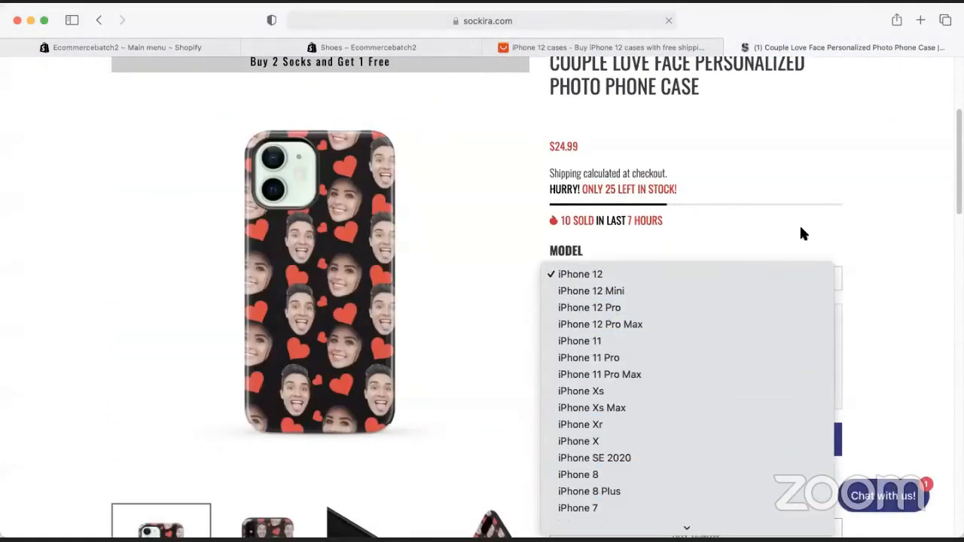
{"action": "left_click", "coordinate": [783, 253]}
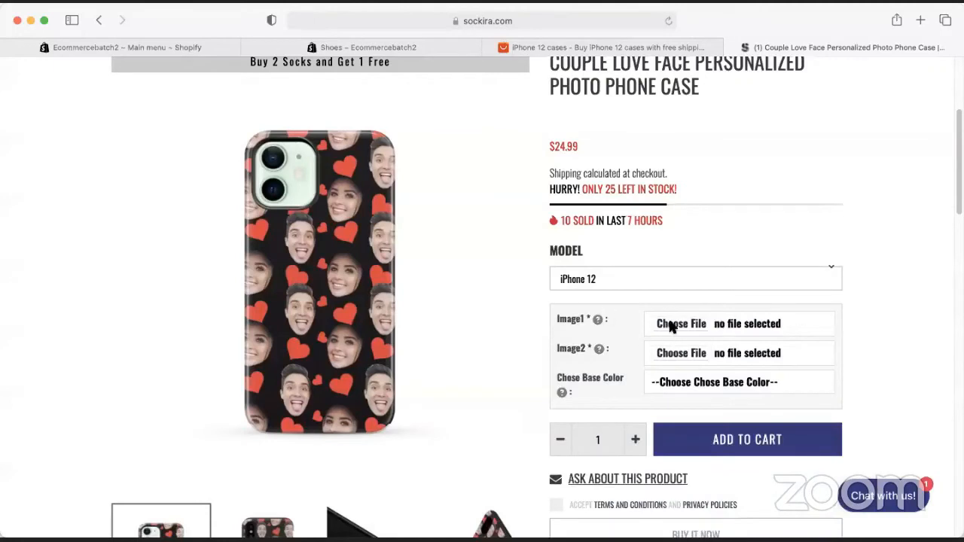
Set the phone case's base color to Red and check its model choices again.
{"action": "left_click", "coordinate": [691, 382]}
{"action": "left_click", "coordinate": [674, 411]}
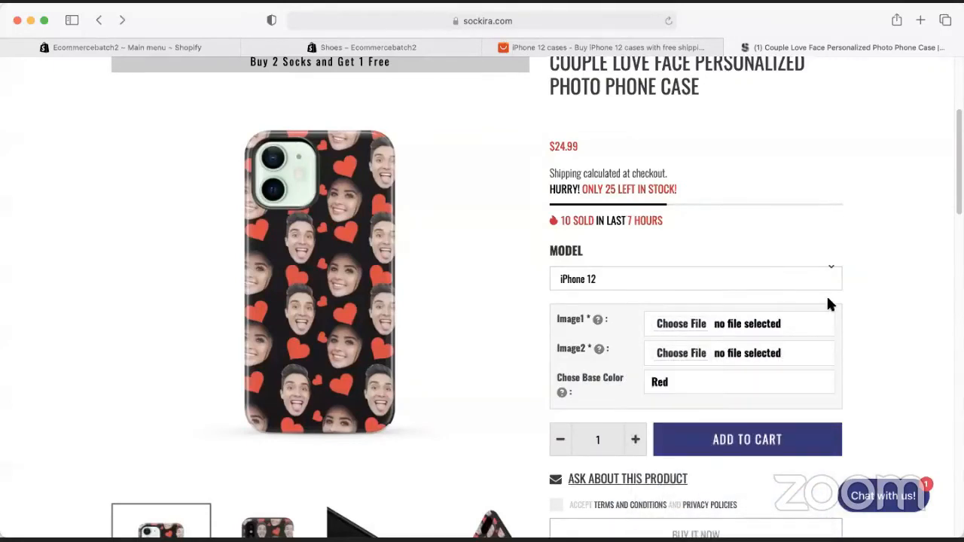
{"action": "scroll", "coordinate": [870, 347], "scroll_direction": "down", "scroll_amount": 2}
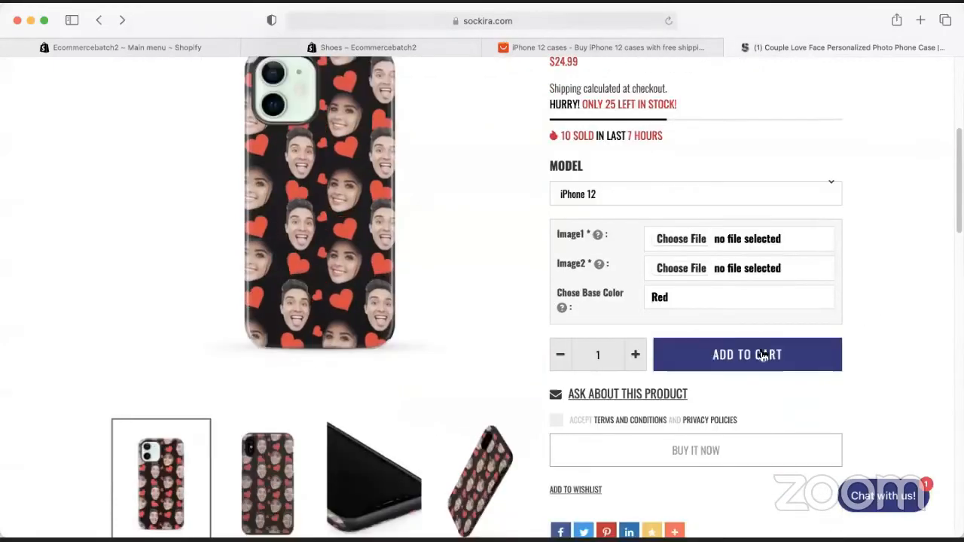
{"action": "left_click", "coordinate": [612, 188]}
{"action": "left_click", "coordinate": [512, 320]}
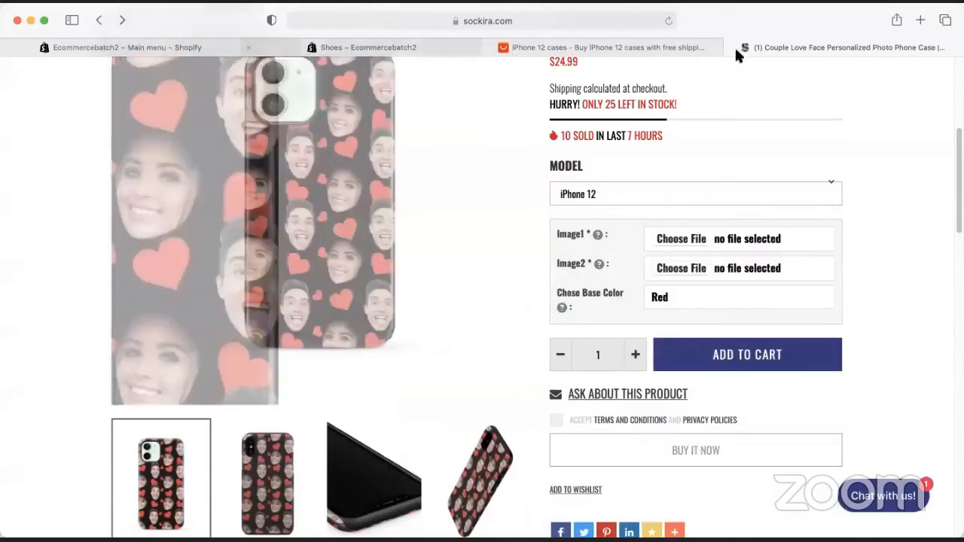
Close the Sockira and AliExpress pages and return to the Ecommercebatch2 main menu editor in Shopify.
{"action": "left_click", "coordinate": [730, 48]}
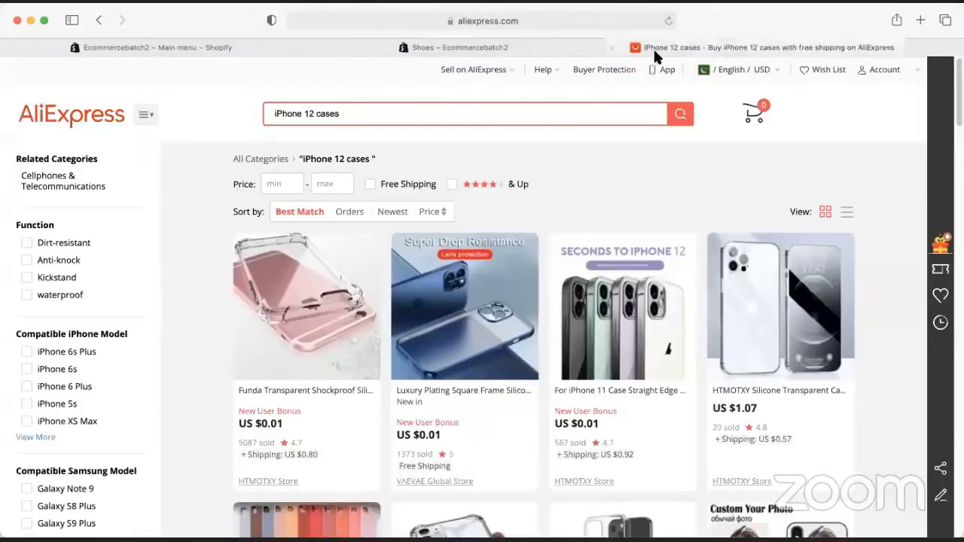
{"action": "left_click", "coordinate": [652, 48]}
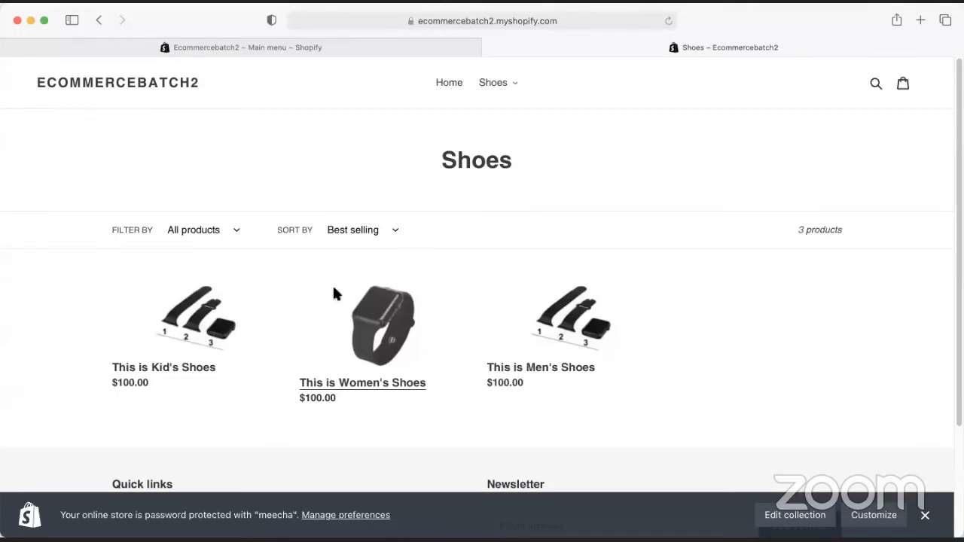
{"action": "left_click", "coordinate": [261, 47]}
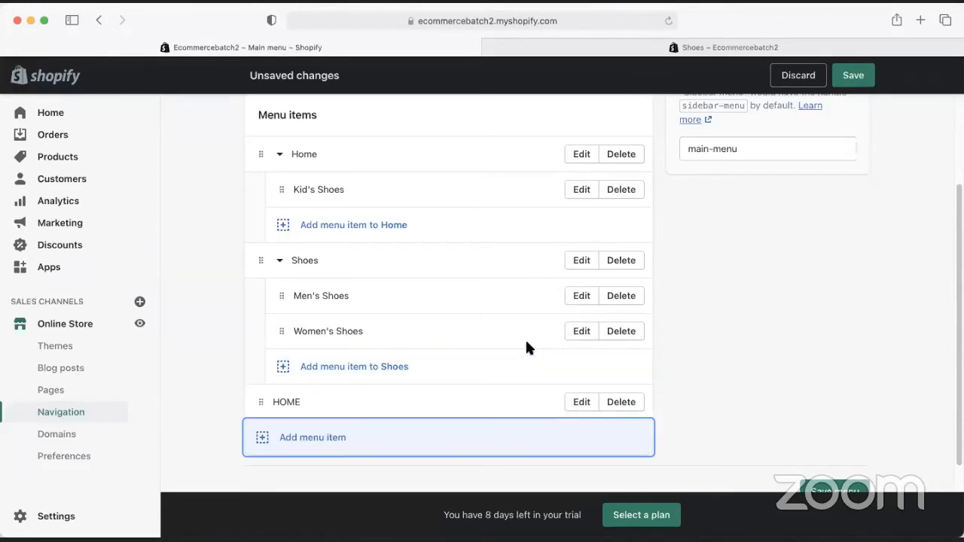
Leave the menu editor without saving its changes and open the store's General settings.
{"action": "left_click", "coordinate": [41, 516]}
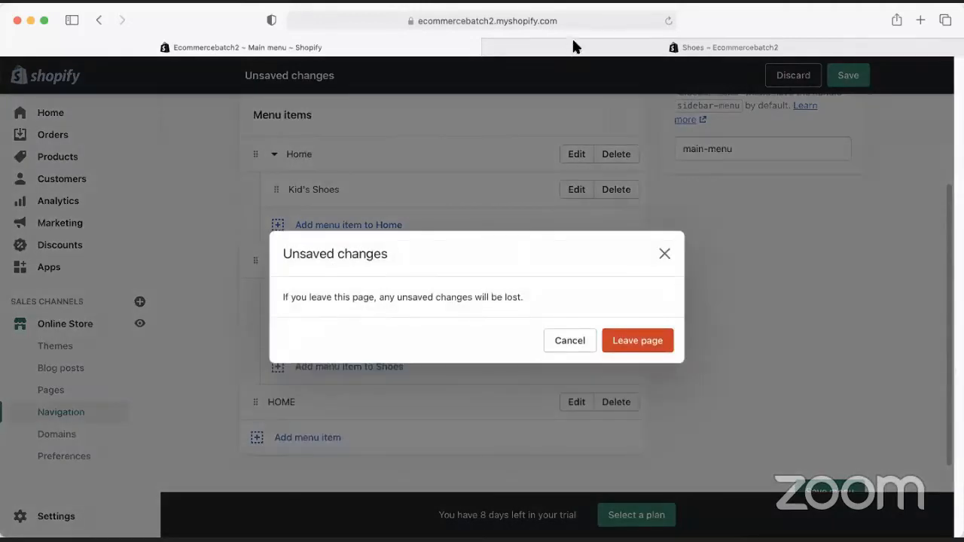
{"action": "left_click", "coordinate": [625, 341]}
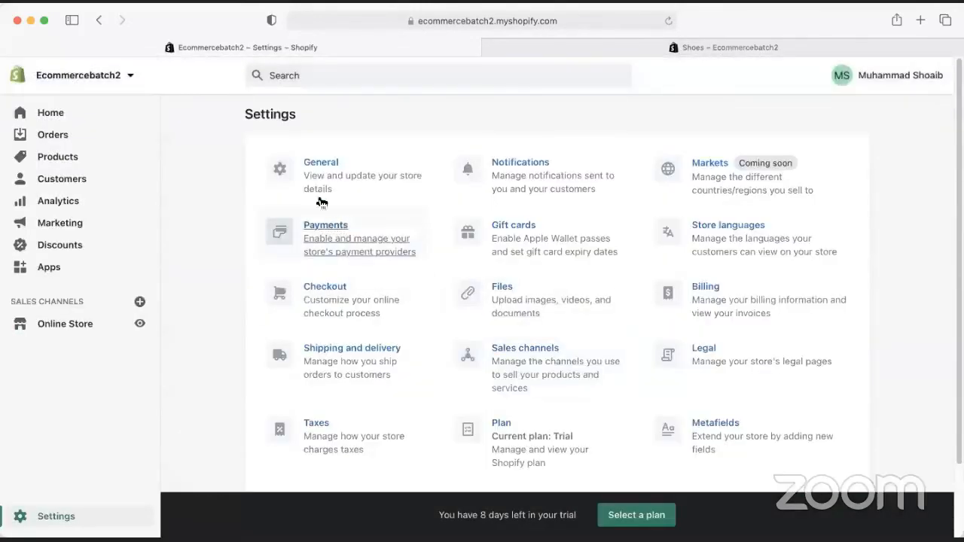
{"action": "left_click", "coordinate": [369, 190]}
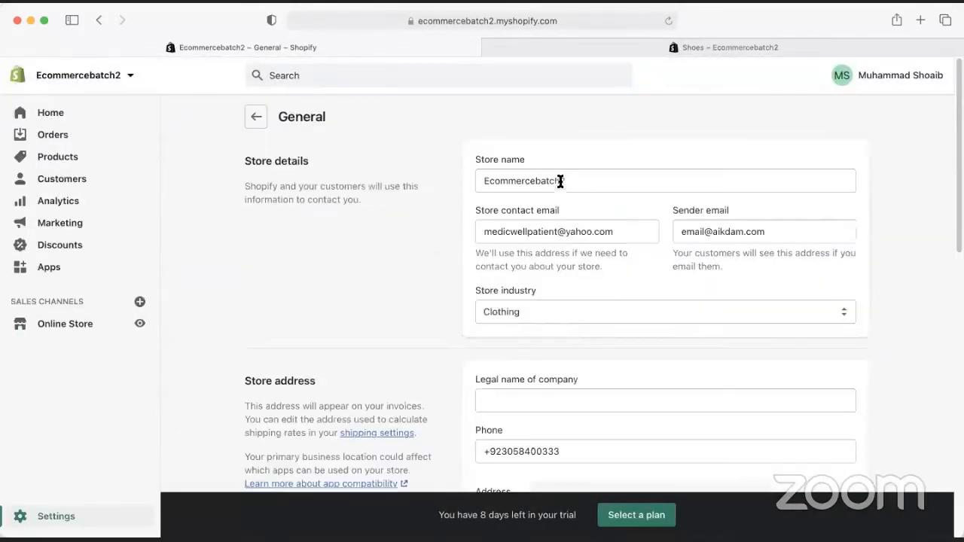
Visit the Online Store themes page and open the Best Quality Square Digital Silicon Sports Watch product from the product list.
{"action": "left_click", "coordinate": [59, 333]}
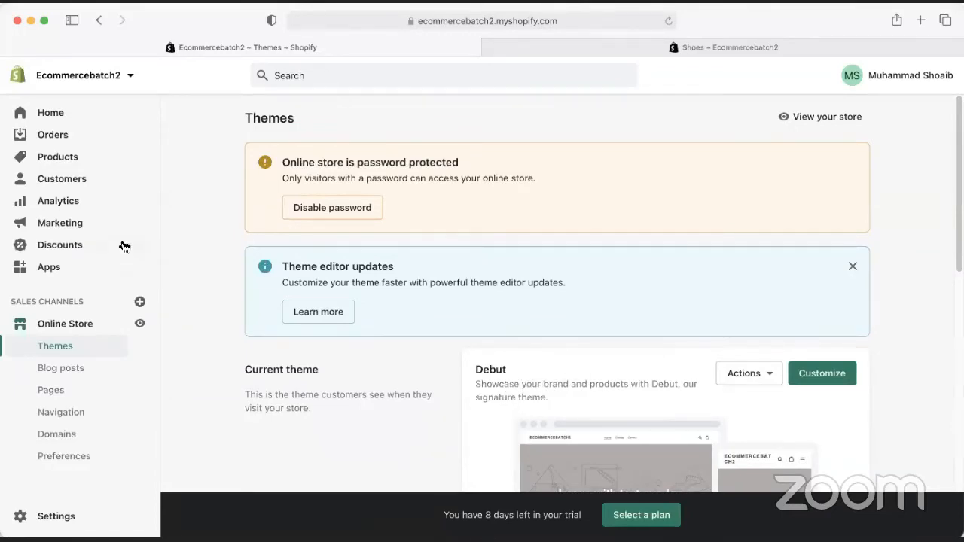
{"action": "left_click", "coordinate": [54, 156]}
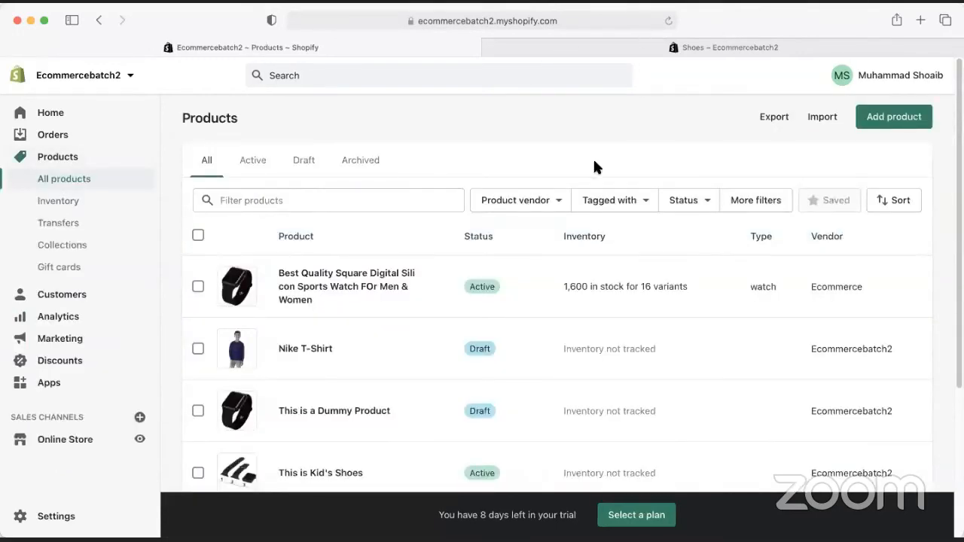
{"action": "left_click", "coordinate": [326, 299]}
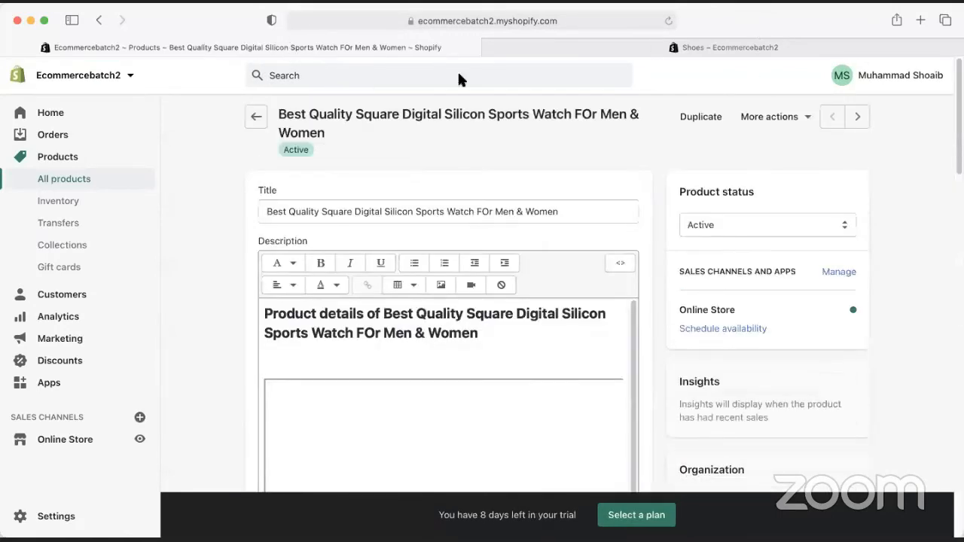
Review the sports watch's size and color variants, their prices, and the search engine listing preview.
{"action": "scroll", "coordinate": [454, 224], "scroll_direction": "down", "scroll_amount": 15}
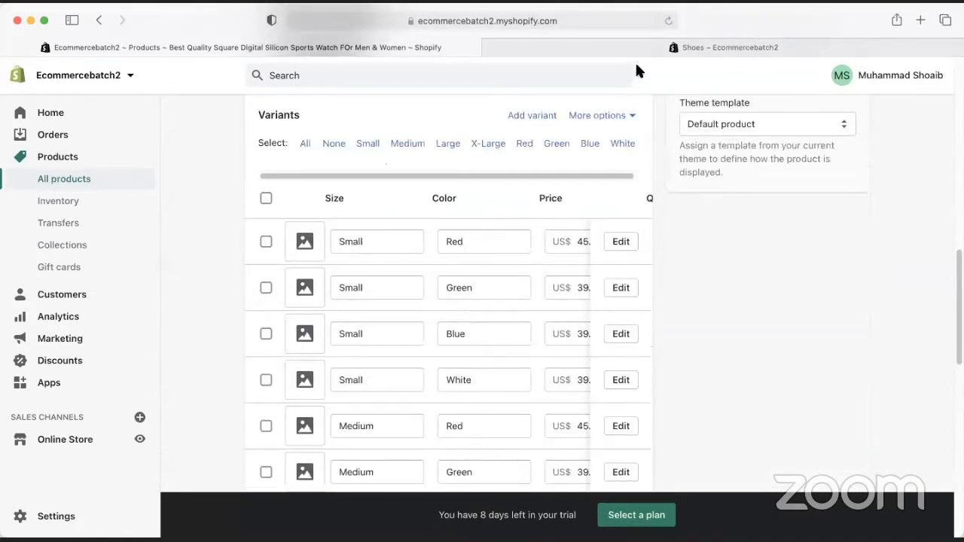
{"action": "scroll", "coordinate": [411, 329], "scroll_direction": "down", "scroll_amount": 3}
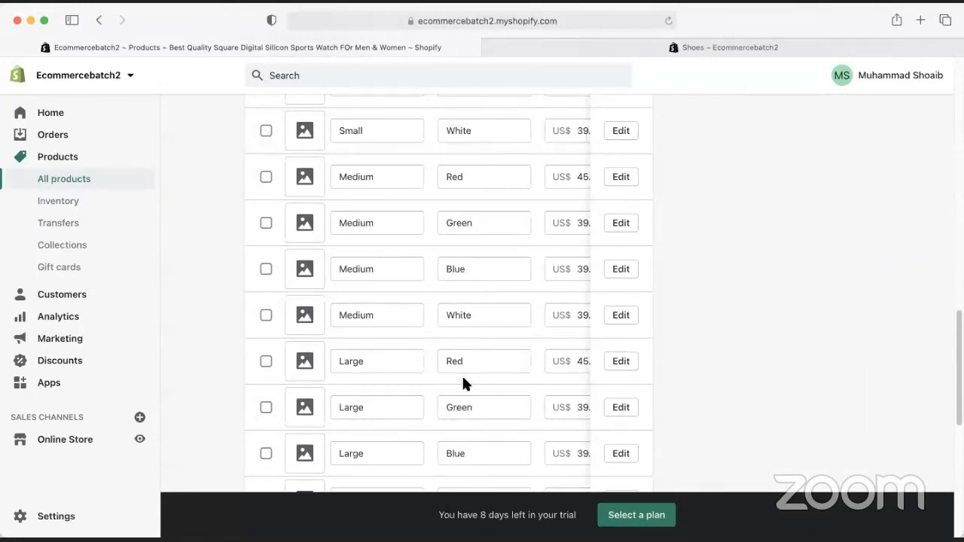
{"action": "scroll", "coordinate": [460, 437], "scroll_direction": "down", "scroll_amount": 6}
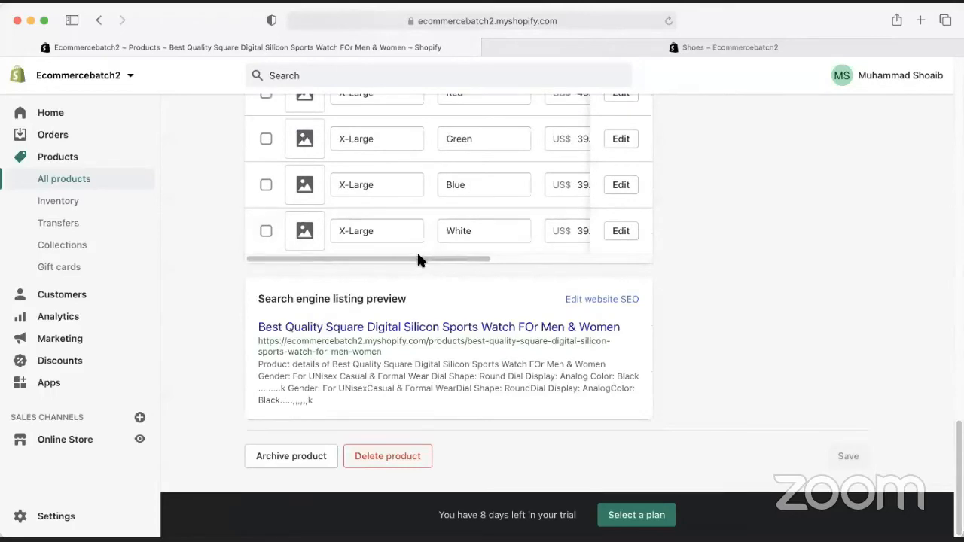
{"action": "scroll", "coordinate": [417, 254], "scroll_direction": "right", "scroll_amount": 5}
{"action": "scroll", "coordinate": [382, 257], "scroll_direction": "left", "scroll_amount": 5}
{"action": "scroll", "coordinate": [699, 314], "scroll_direction": "up", "scroll_amount": 1}
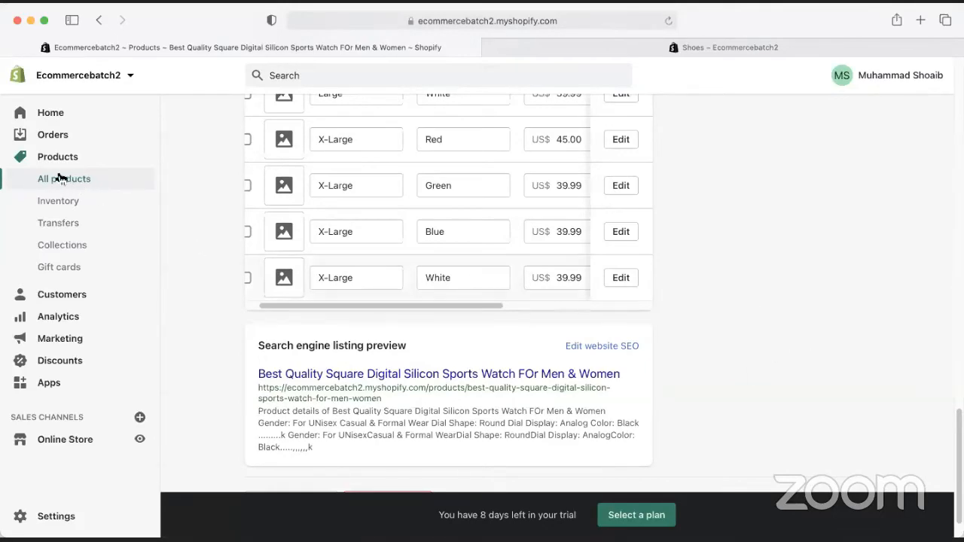
Open the Nike T-Shirt product from the product list and add an empty line below the bullet list in its description.
{"action": "scroll", "coordinate": [297, 299], "scroll_direction": "up", "scroll_amount": 20}
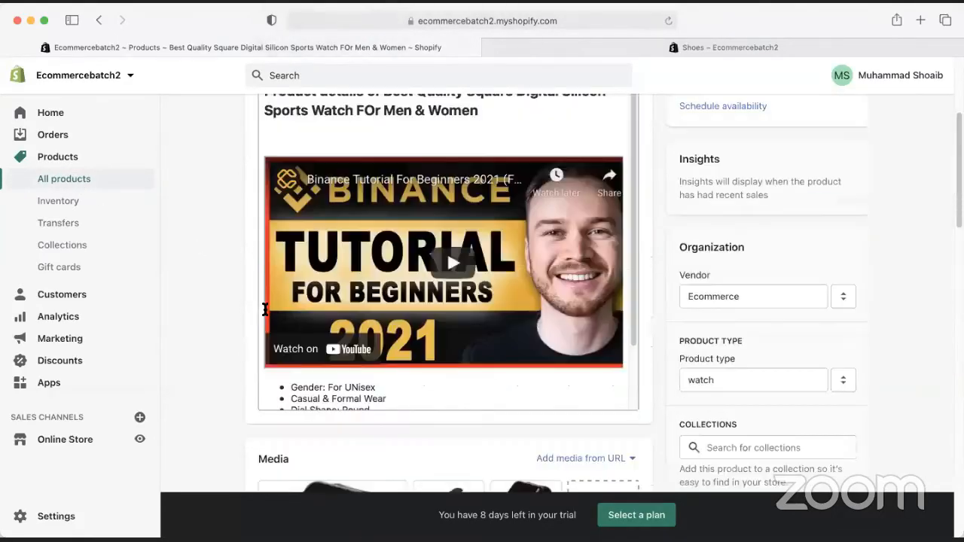
{"action": "scroll", "coordinate": [316, 320], "scroll_direction": "down", "scroll_amount": 2}
{"action": "scroll", "coordinate": [351, 322], "scroll_direction": "up", "scroll_amount": 2}
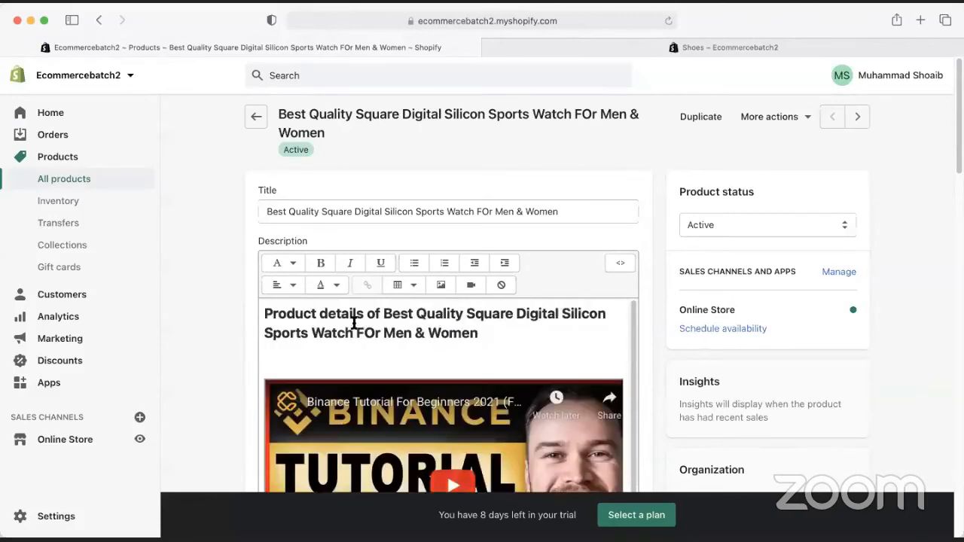
{"action": "left_click", "coordinate": [65, 179]}
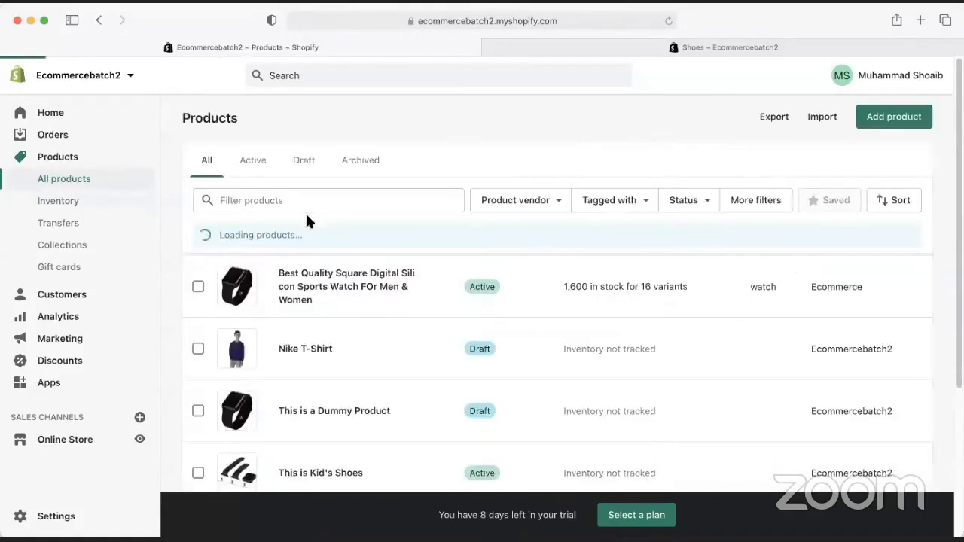
{"action": "left_click", "coordinate": [303, 351]}
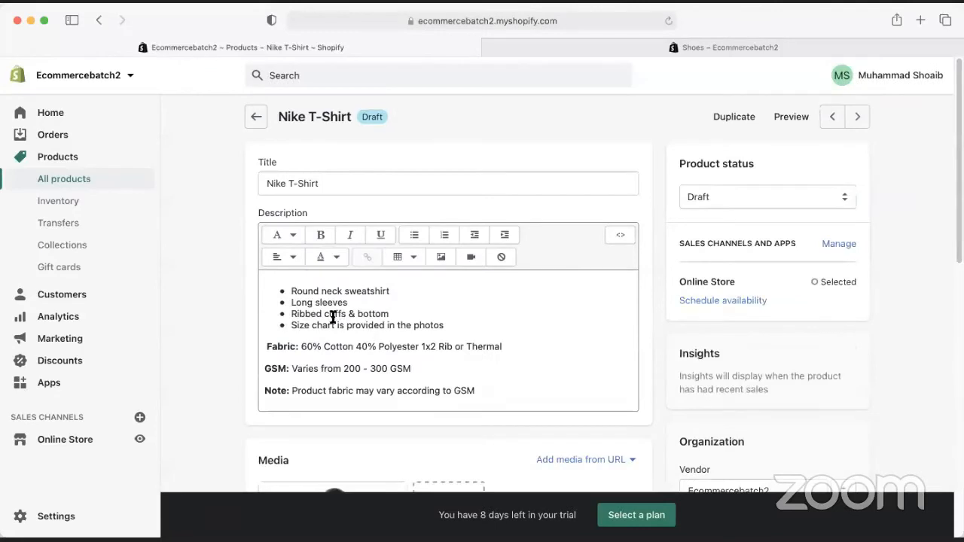
{"action": "left_click", "coordinate": [473, 330]}
{"action": "key", "text": "Return"}
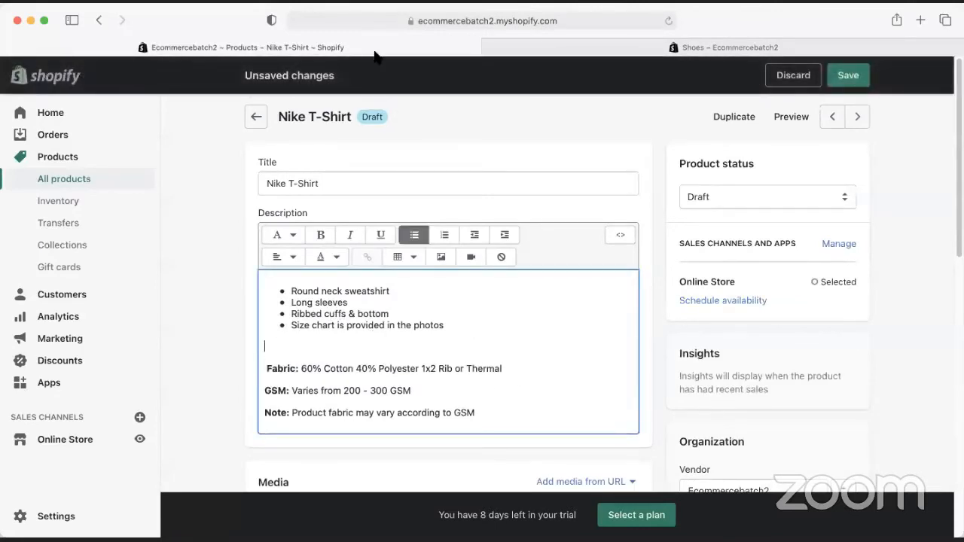
Open YouTube in a new tab, open the Chill Music for Focus and Creativity video, and pause playback.
{"action": "left_click", "coordinate": [512, 47]}
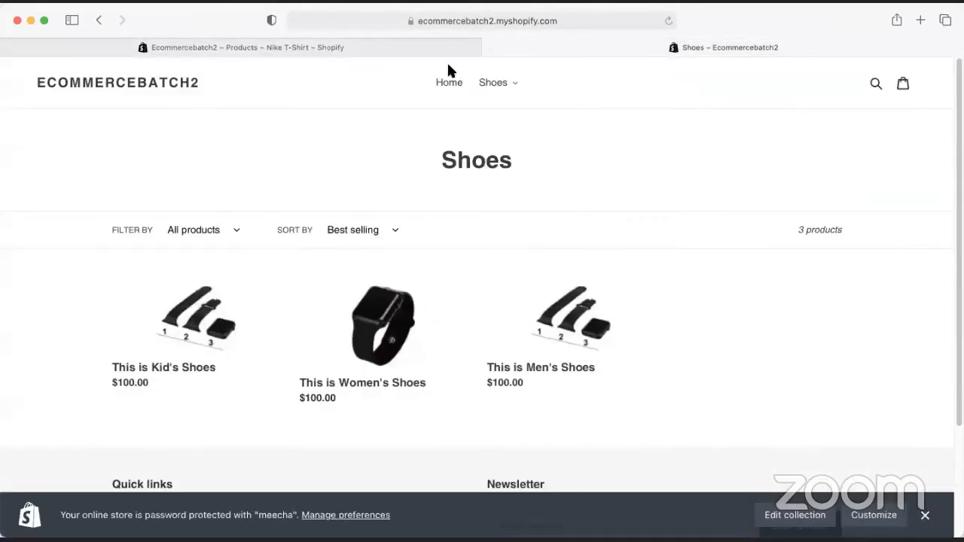
{"action": "key", "text": "super+t"}
{"action": "type", "text": "you"}
{"action": "key", "text": "Return"}
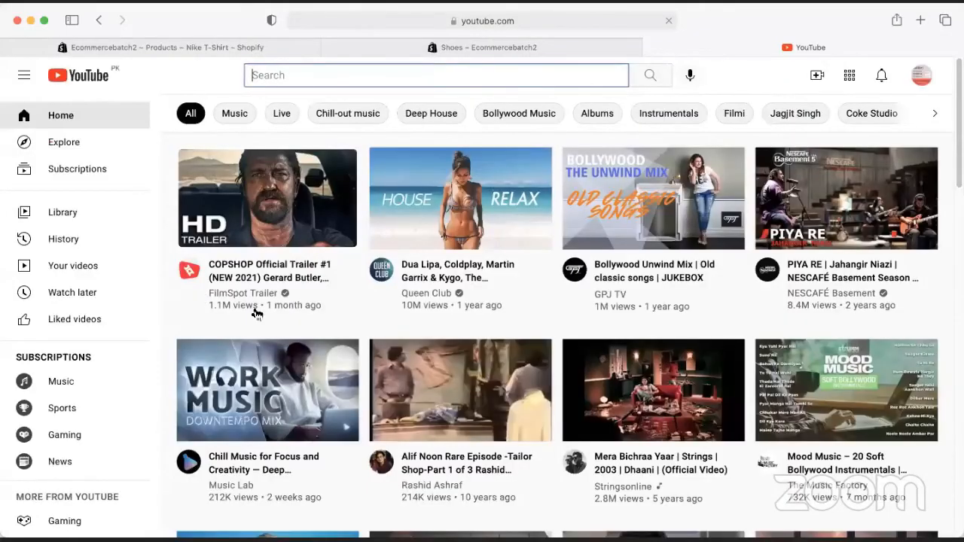
{"action": "left_click", "coordinate": [371, 373]}
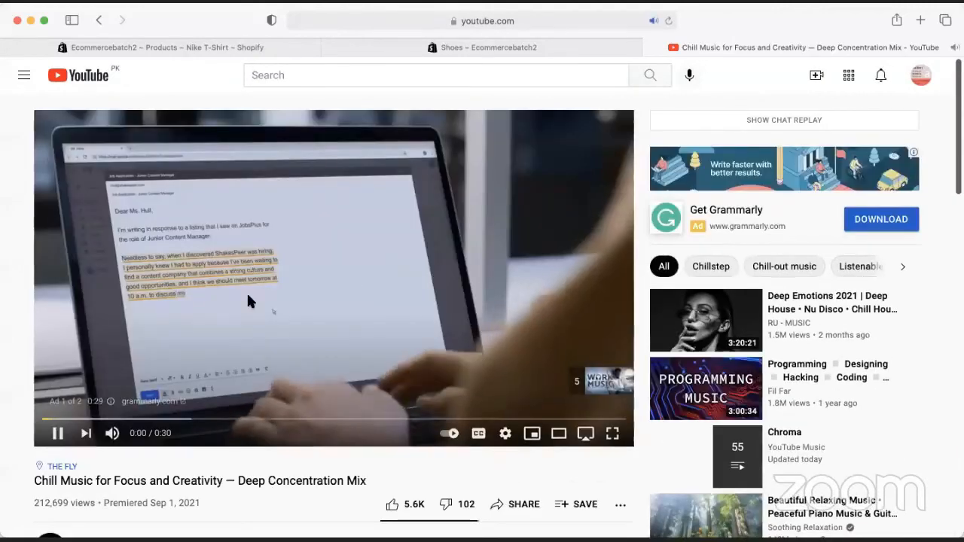
{"action": "left_click", "coordinate": [246, 293]}
Get the video's embed code from its sharing options and select the whole iframe snippet for copying.
{"action": "scroll", "coordinate": [475, 249], "scroll_direction": "down", "scroll_amount": 5}
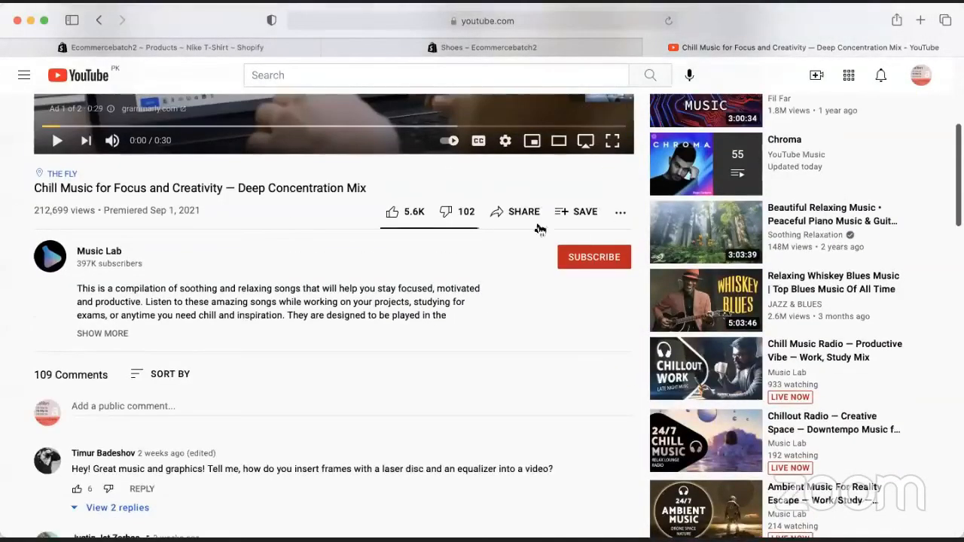
{"action": "left_click", "coordinate": [512, 212]}
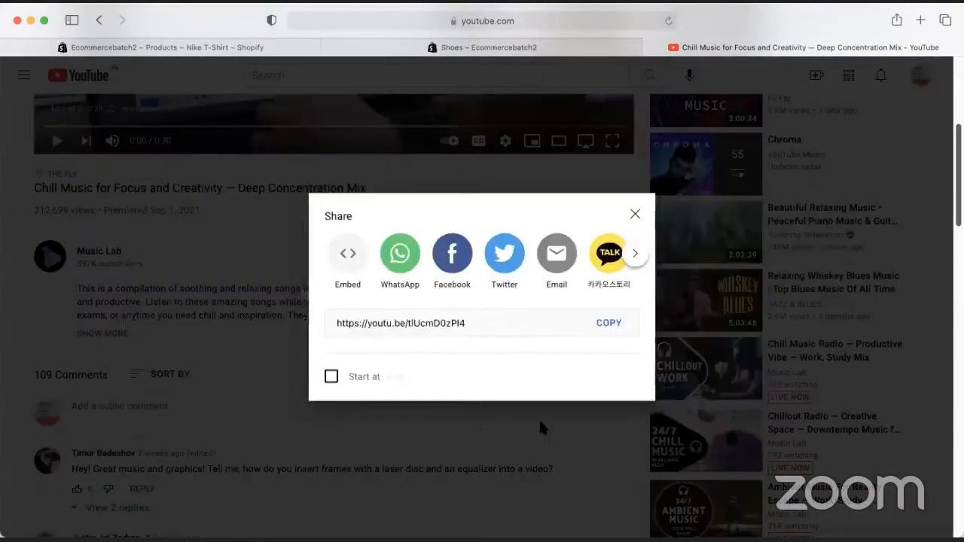
{"action": "left_click", "coordinate": [346, 260]}
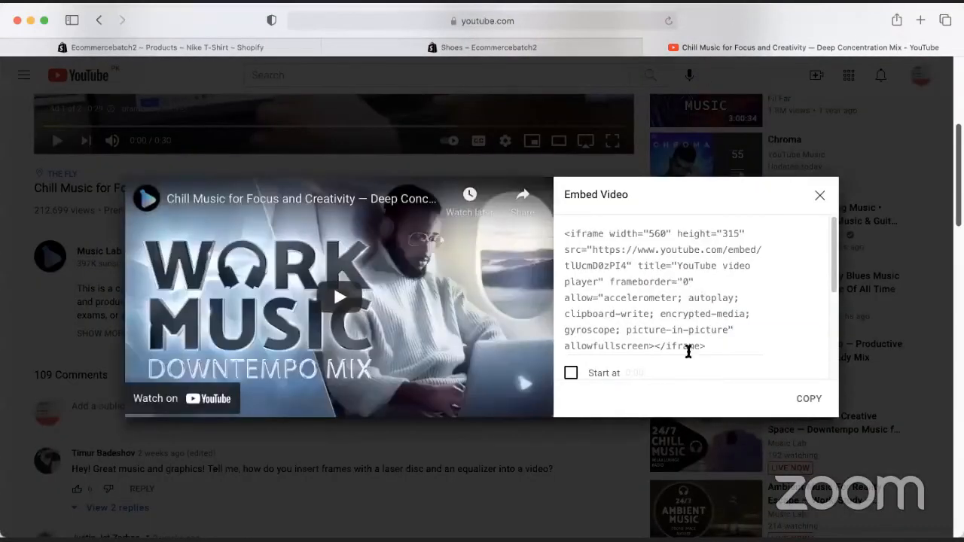
{"action": "left_click", "coordinate": [652, 274]}
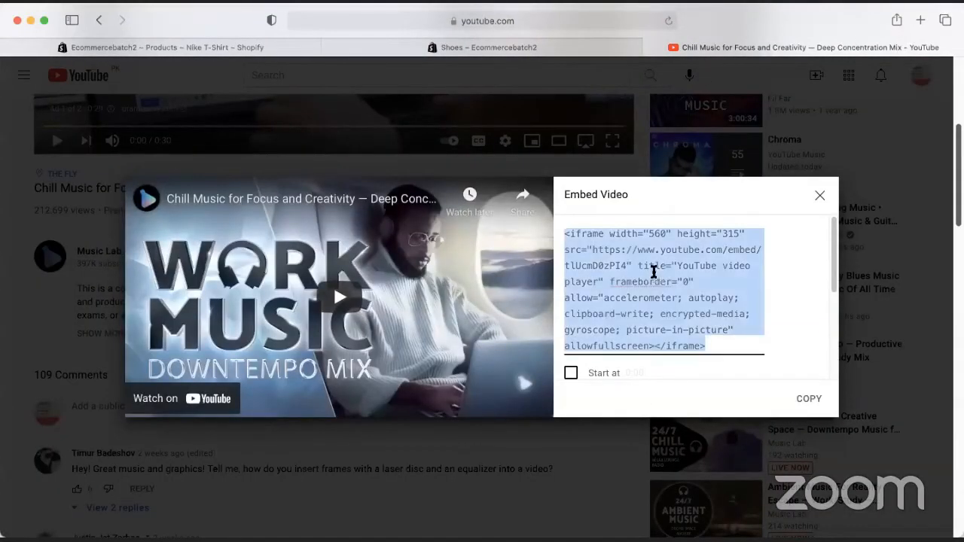
Insert the YouTube video into the Nike T-Shirt description in Shopify using its iframe embed snippet.
{"action": "left_click", "coordinate": [218, 59]}
{"action": "left_click", "coordinate": [218, 48]}
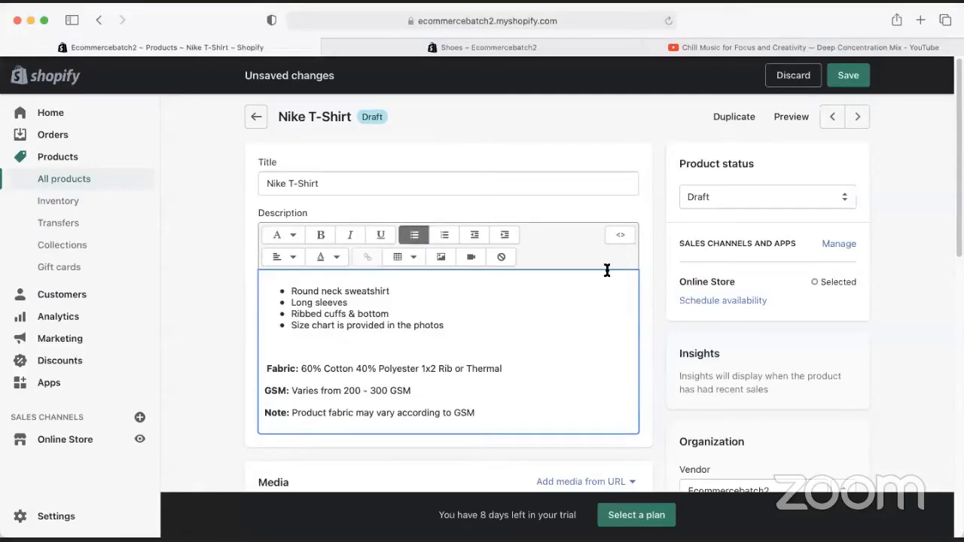
{"action": "left_click", "coordinate": [466, 264]}
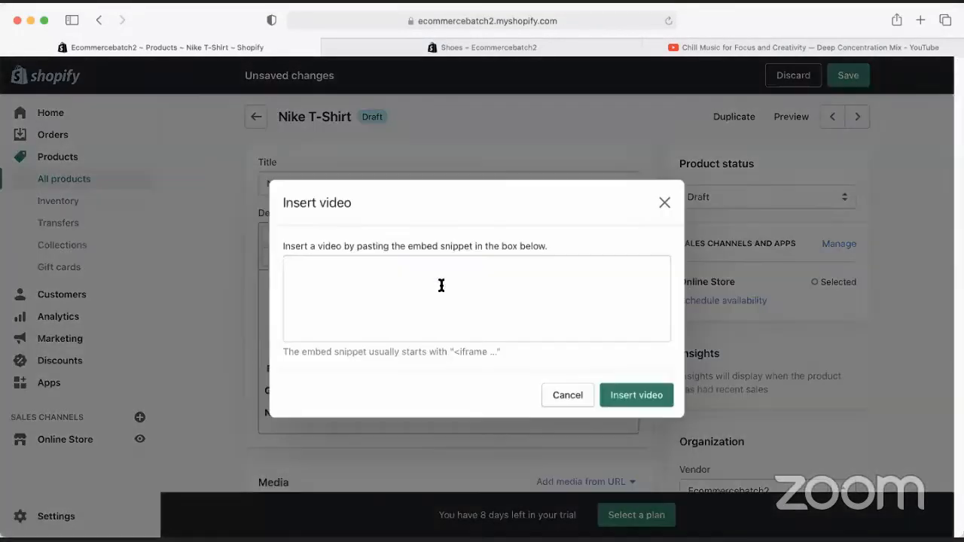
{"action": "type", "text": "<iframe width=\"560\" height=\"315\" src=\"https://www.youtube.com/embed/tlUcmD0zPl4\" title=\"YouTube video player\" frameborder=\"0\" allow=\"accelerometer; autoplay; clipboard-write; encrypted-media; gyroscope; picture-in-picture\" allowfullscreen></iframe>"}
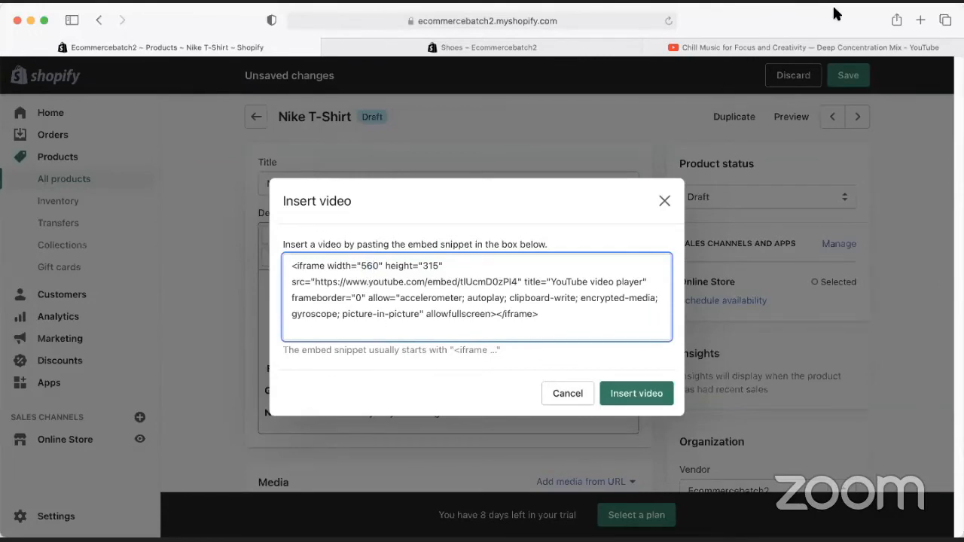
{"action": "left_click", "coordinate": [631, 392]}
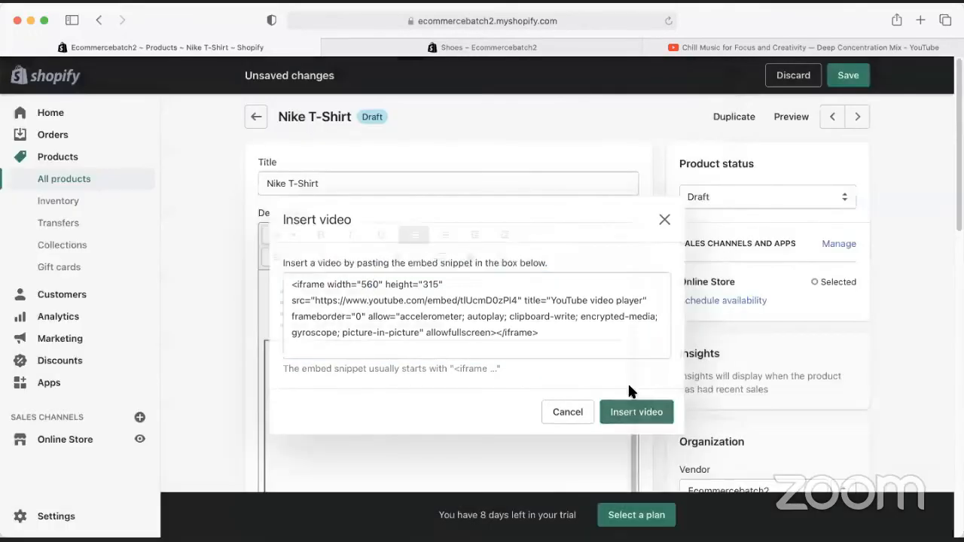
{"action": "scroll", "coordinate": [445, 361], "scroll_direction": "down", "scroll_amount": 3}
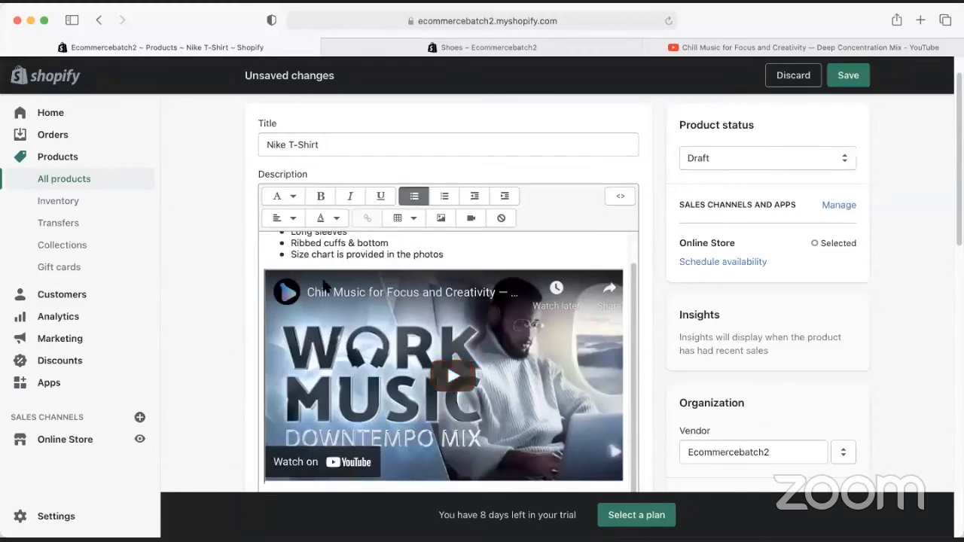
{"action": "scroll", "coordinate": [301, 339], "scroll_direction": "down", "scroll_amount": 6}
{"action": "scroll", "coordinate": [269, 329], "scroll_direction": "down", "scroll_amount": 1}
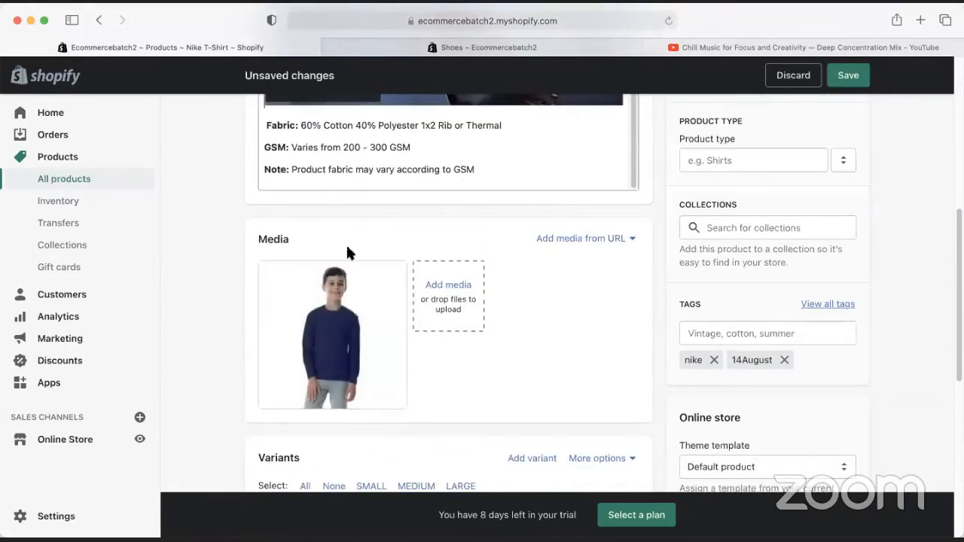
{"action": "left_click", "coordinate": [607, 239]}
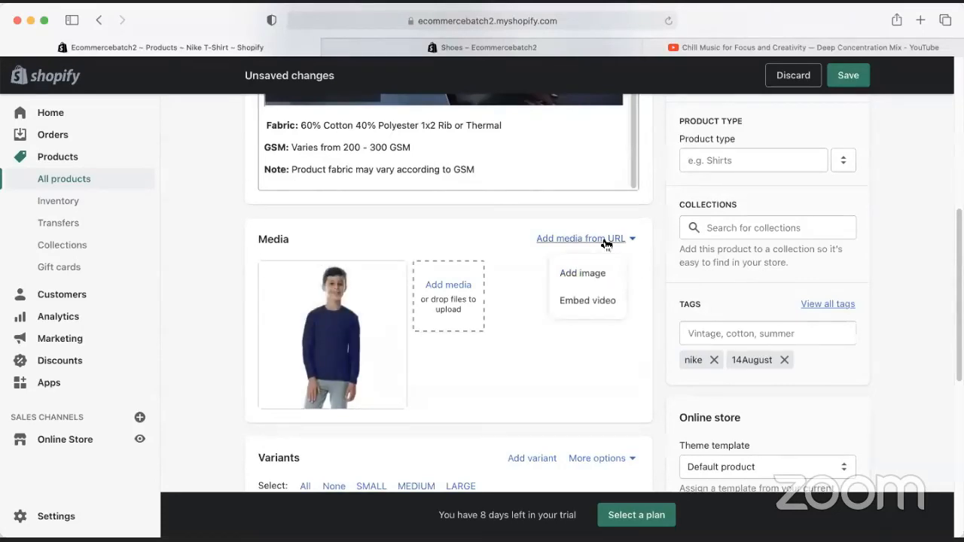
{"action": "left_click", "coordinate": [574, 303]}
{"action": "left_click", "coordinate": [398, 307]}
{"action": "left_click", "coordinate": [664, 47]}
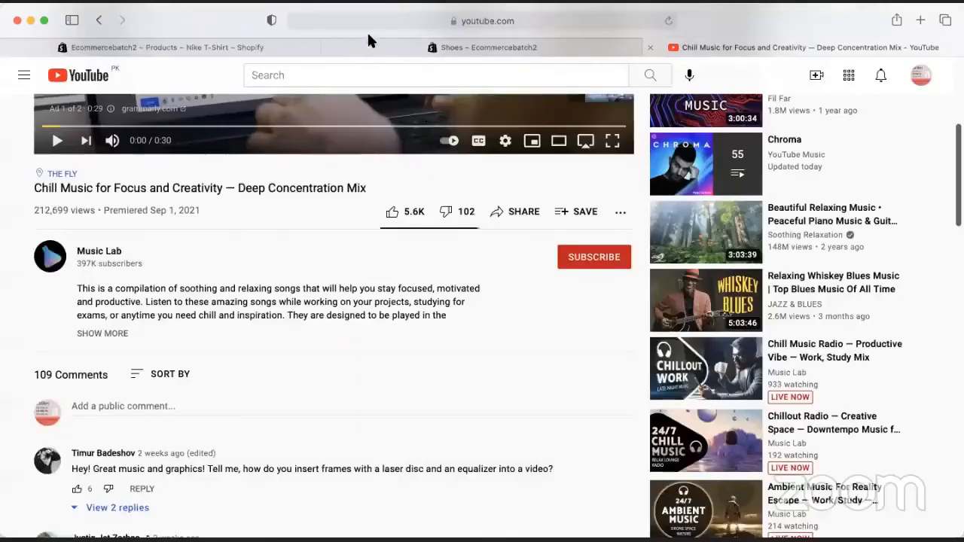
{"action": "left_click", "coordinate": [408, 17]}
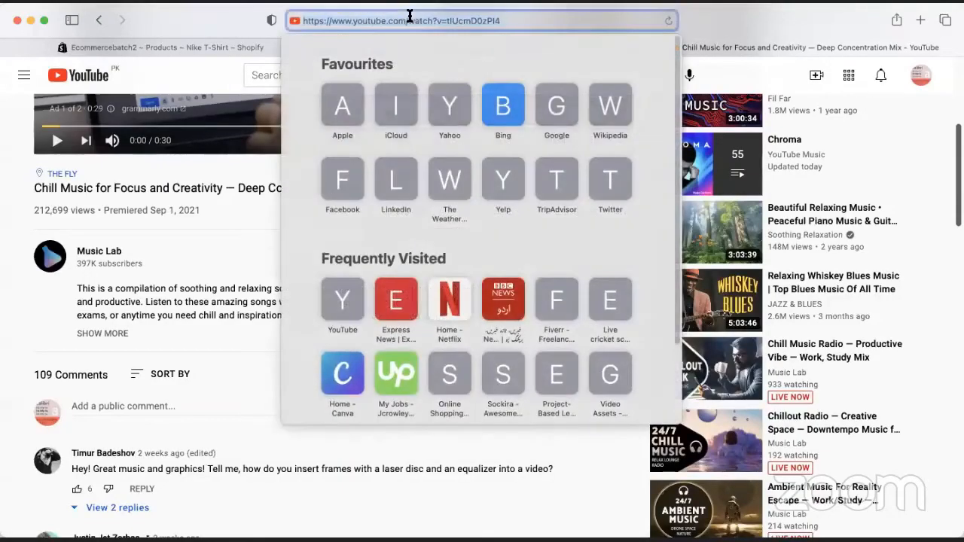
{"action": "left_click", "coordinate": [203, 42]}
{"action": "type", "text": "https://www.youtube.com/watch?v=tlUcmD0zPI4"}
{"action": "left_click", "coordinate": [623, 350]}
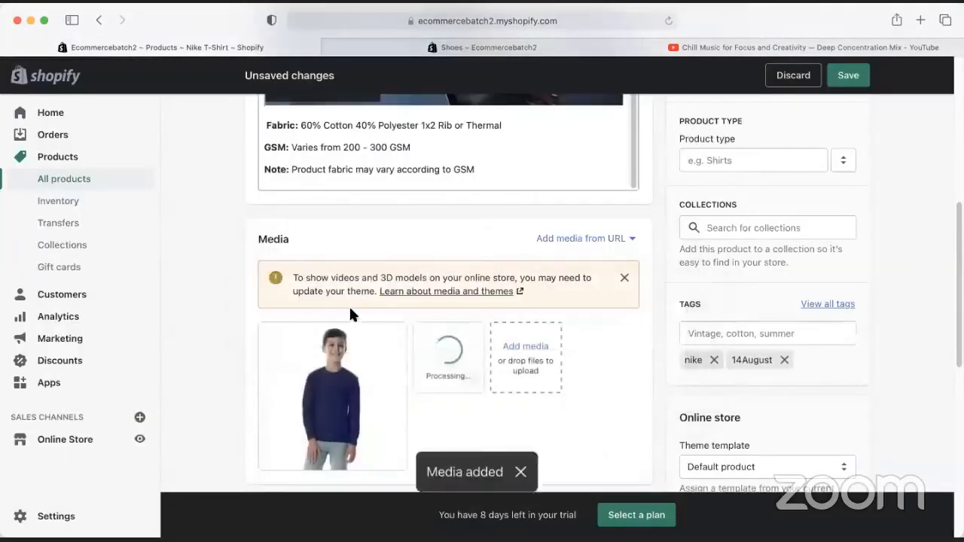
{"action": "left_click_drag", "start_coordinate": [453, 352], "coordinate": [304, 358]}
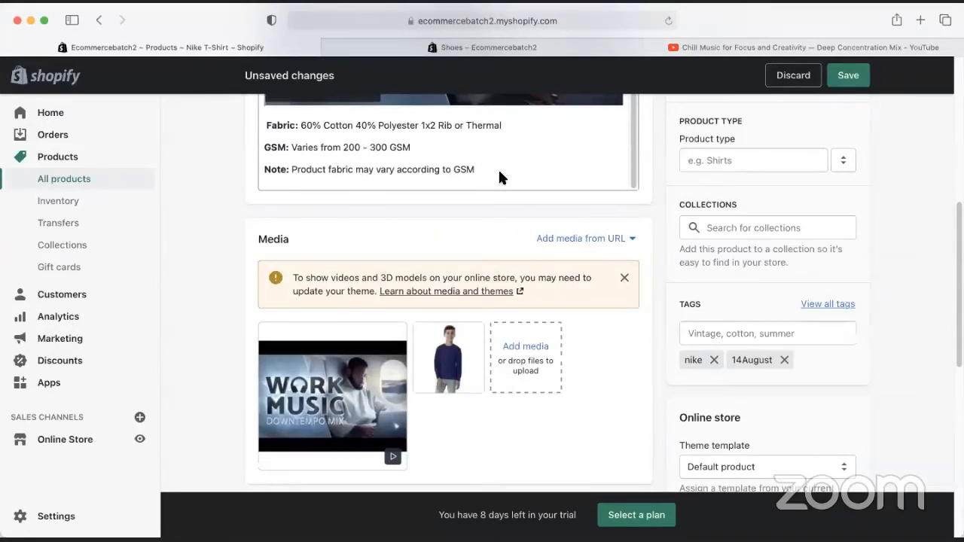
Stay on the Nike T-Shirt page and review its description video, size variants, prices, and search engine listing preview.
{"action": "scroll", "coordinate": [57, 222], "scroll_direction": "up", "scroll_amount": 1}
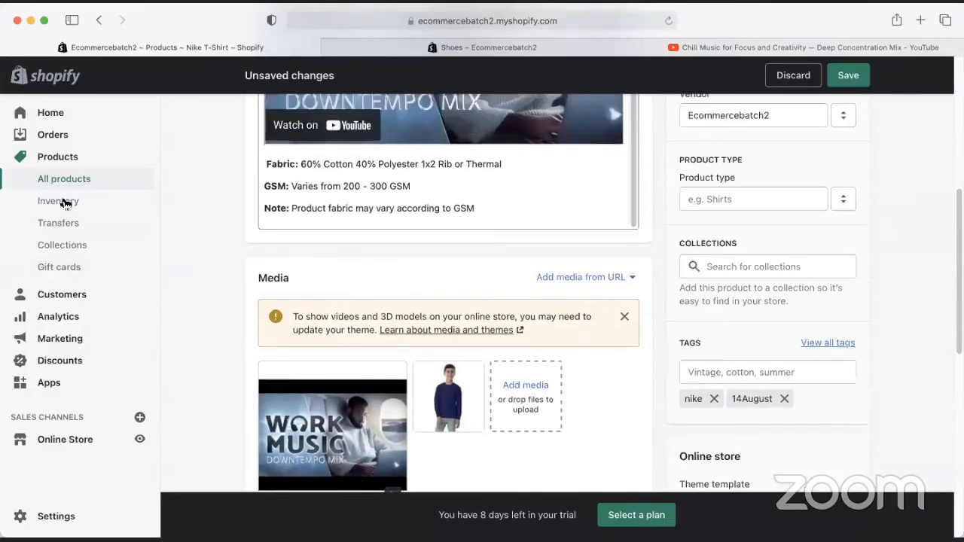
{"action": "left_click", "coordinate": [66, 181]}
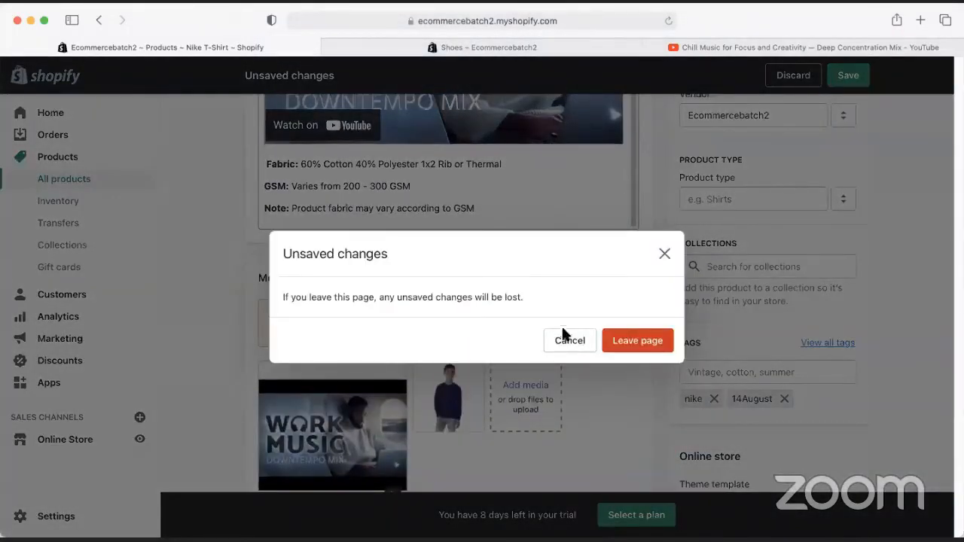
{"action": "left_click", "coordinate": [566, 336]}
{"action": "scroll", "coordinate": [230, 301], "scroll_direction": "down", "scroll_amount": 10}
{"action": "scroll", "coordinate": [229, 312], "scroll_direction": "up", "scroll_amount": 15}
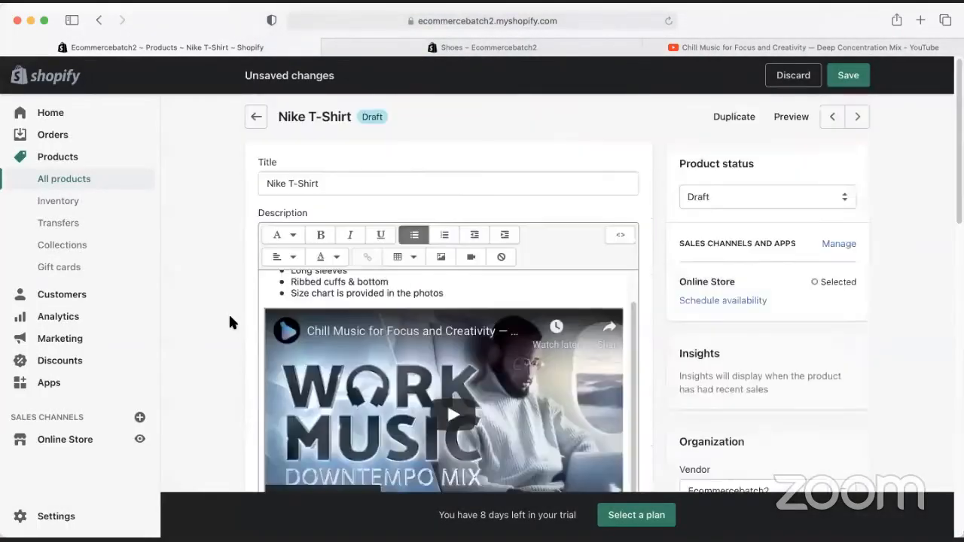
{"action": "scroll", "coordinate": [230, 323], "scroll_direction": "down", "scroll_amount": 10}
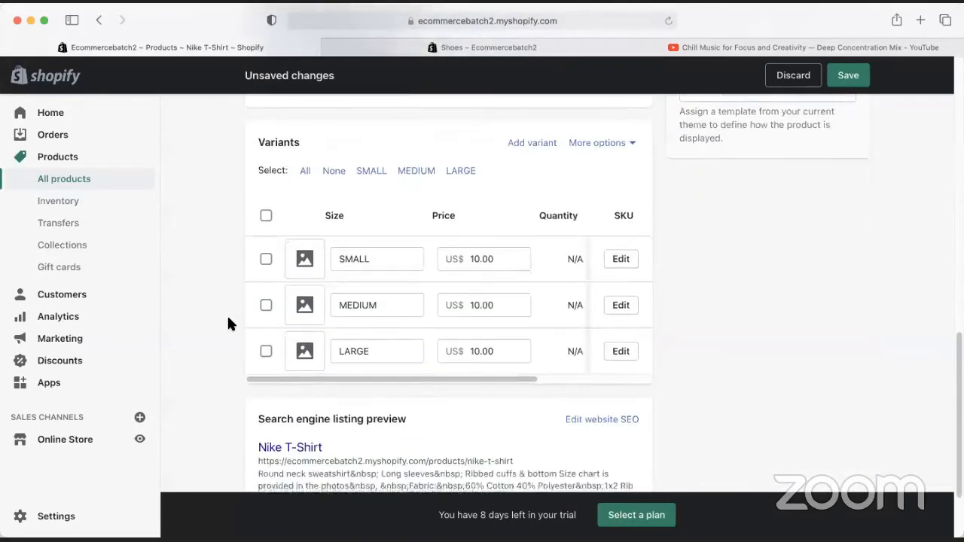
{"action": "scroll", "coordinate": [229, 322], "scroll_direction": "up", "scroll_amount": 8}
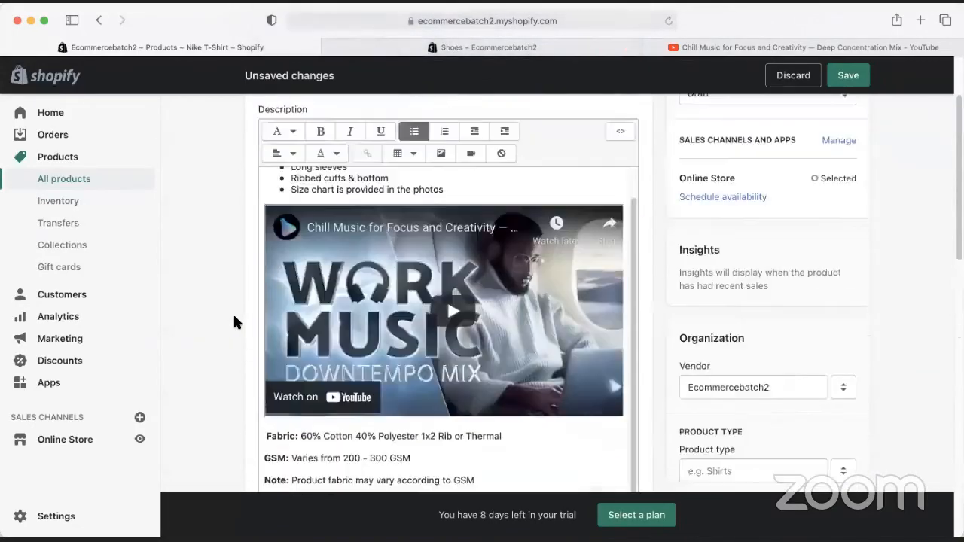
{"action": "scroll", "coordinate": [230, 321], "scroll_direction": "up", "scroll_amount": 3}
{"action": "scroll", "coordinate": [226, 322], "scroll_direction": "down", "scroll_amount": 12}
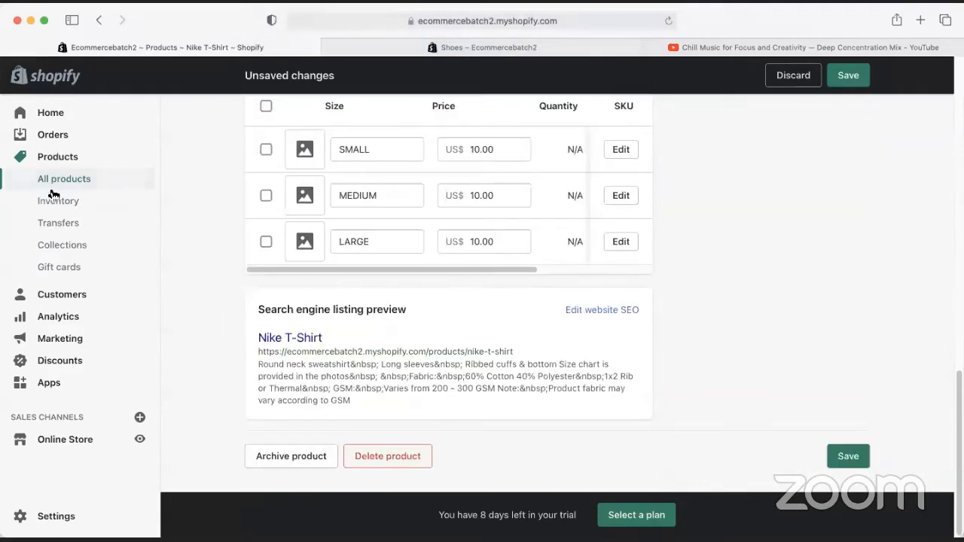
Leave the Nike T-Shirt page without saving its changes and start adding a new product.
{"action": "left_click", "coordinate": [57, 177]}
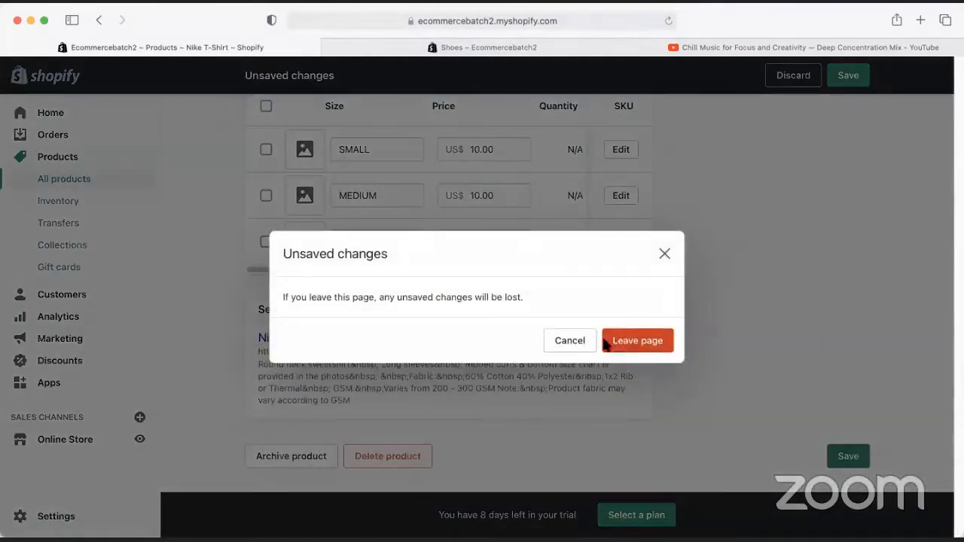
{"action": "left_click", "coordinate": [632, 341]}
{"action": "left_click", "coordinate": [898, 114]}
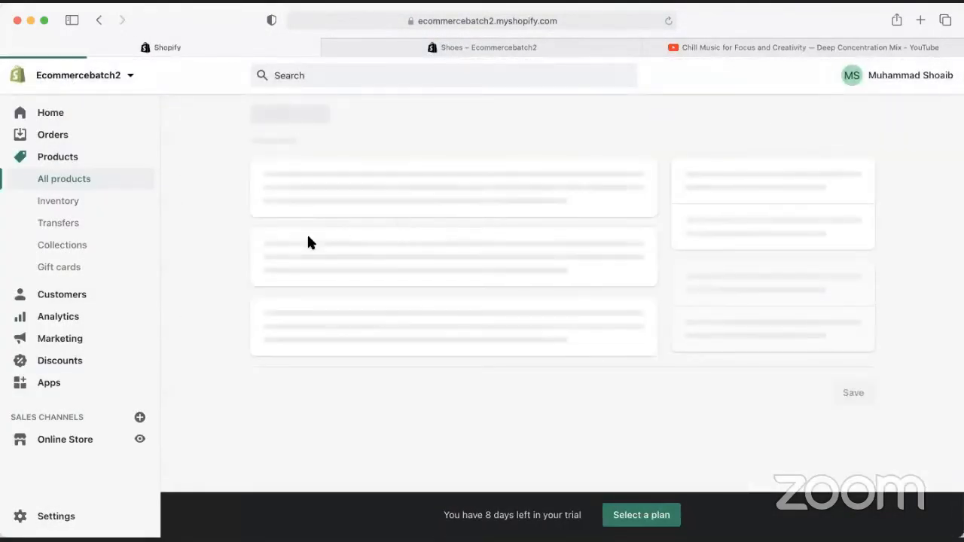
Turn quantity tracking off and on again in the new product's inventory settings.
{"action": "scroll", "coordinate": [242, 283], "scroll_direction": "down", "scroll_amount": 10}
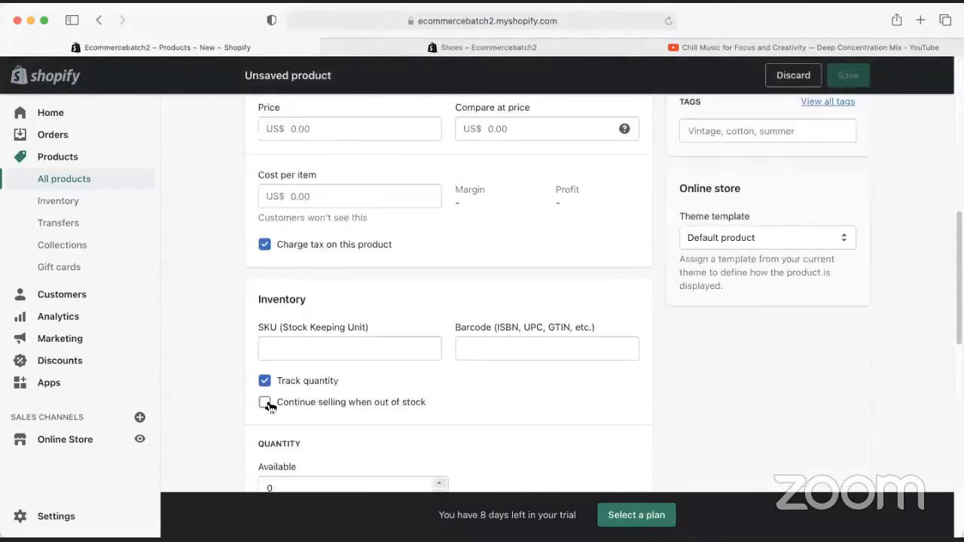
{"action": "scroll", "coordinate": [270, 409], "scroll_direction": "down", "scroll_amount": 1}
{"action": "left_click", "coordinate": [264, 341]}
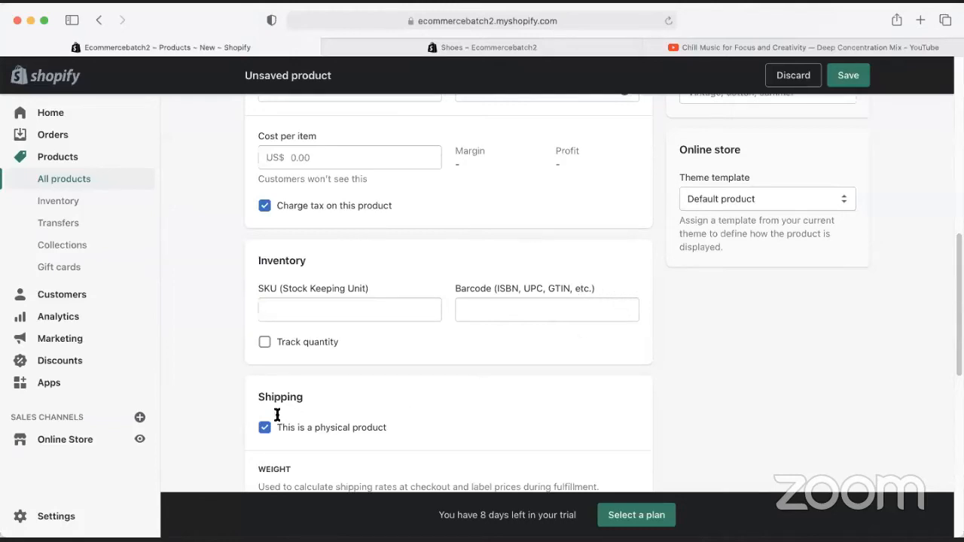
{"action": "left_click", "coordinate": [264, 342]}
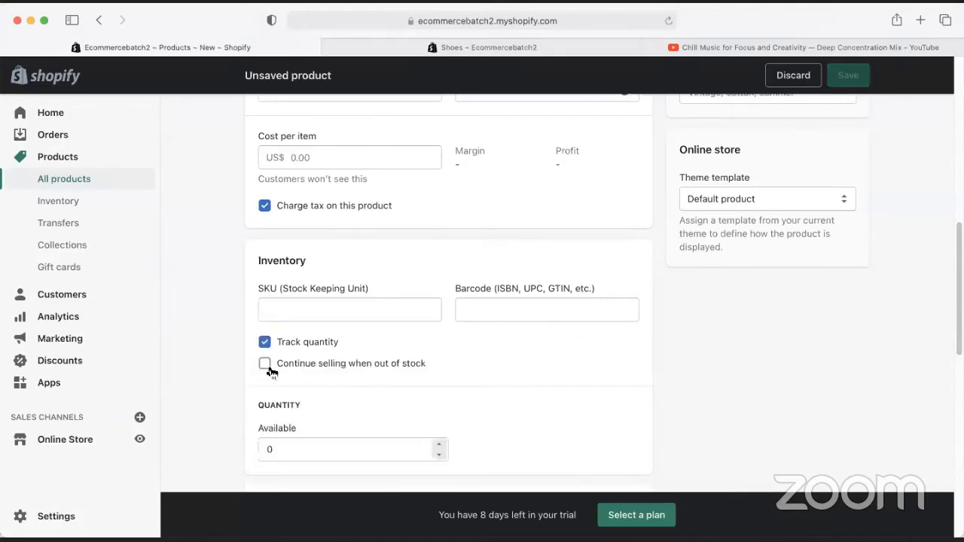
Set the new product's available quantity to 100.
{"action": "left_click_drag", "start_coordinate": [288, 449], "coordinate": [162, 437]}
{"action": "left_click", "coordinate": [204, 408]}
{"action": "scroll", "coordinate": [452, 320], "scroll_direction": "down", "scroll_amount": 1}
{"action": "left_click_drag", "start_coordinate": [295, 438], "coordinate": [168, 413]}
{"action": "type", "text": "100"}
{"action": "left_click", "coordinate": [208, 421]}
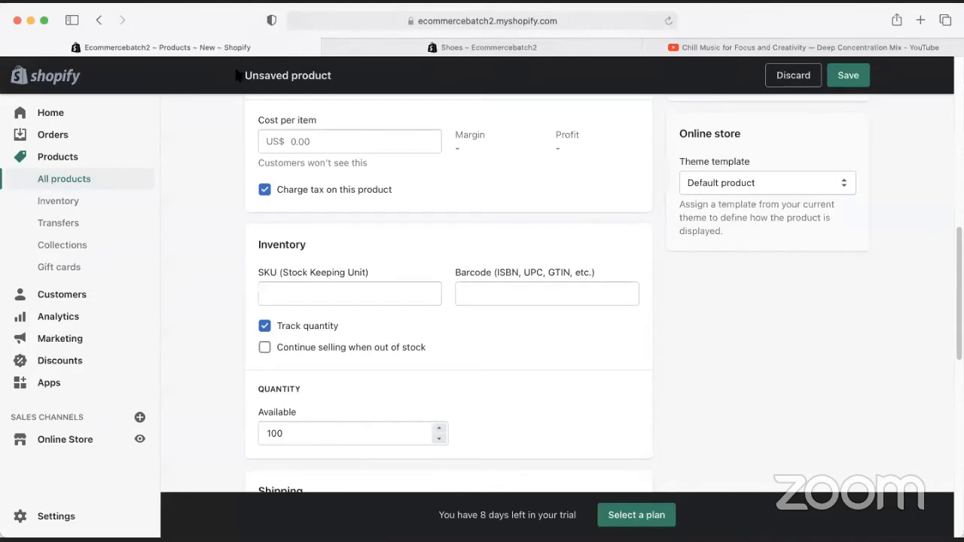
View the storefront's Shoes collection page and return to the new product form.
{"action": "left_click", "coordinate": [535, 48]}
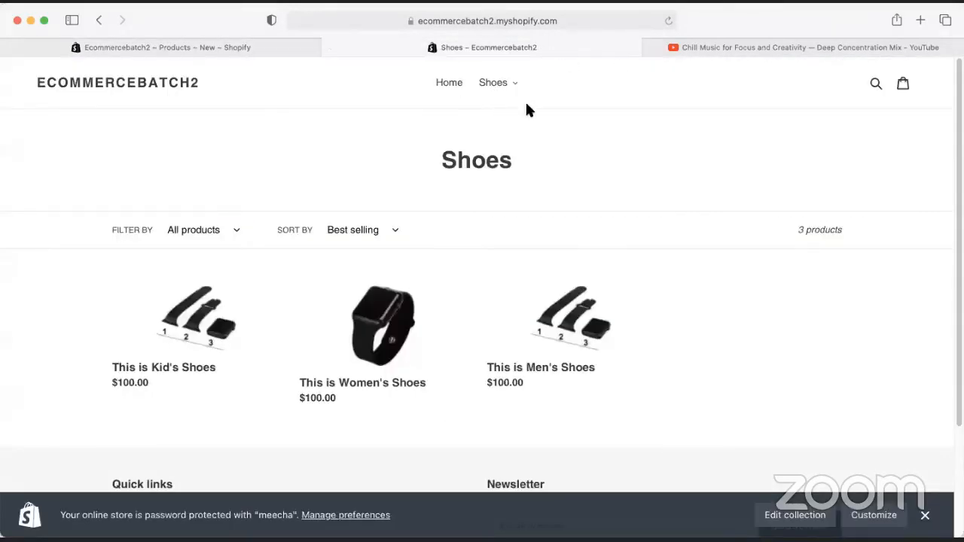
{"action": "left_click", "coordinate": [574, 21]}
{"action": "left_click", "coordinate": [711, 228]}
{"action": "left_click", "coordinate": [167, 44]}
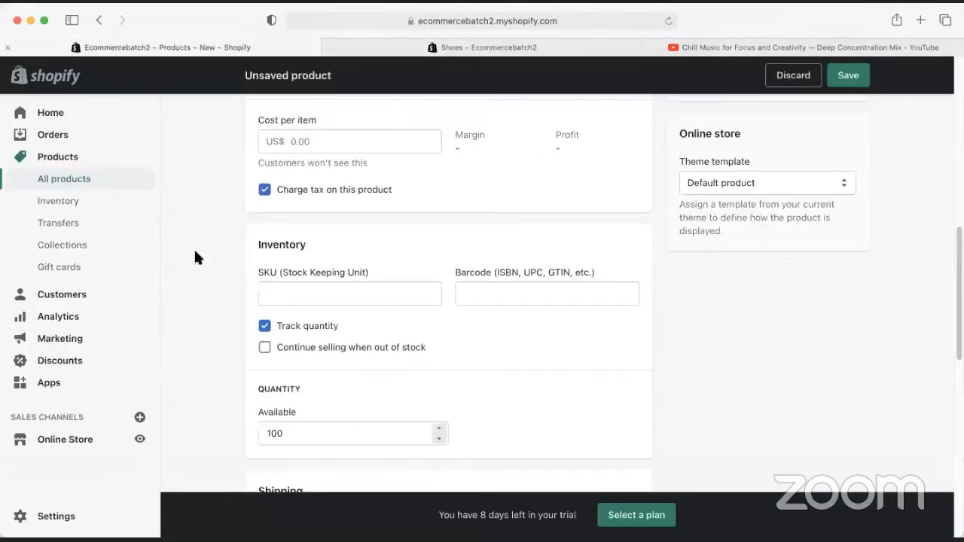
Leave the new product form without saving and start creating a new collection.
{"action": "scroll", "coordinate": [183, 353], "scroll_direction": "up", "scroll_amount": 10}
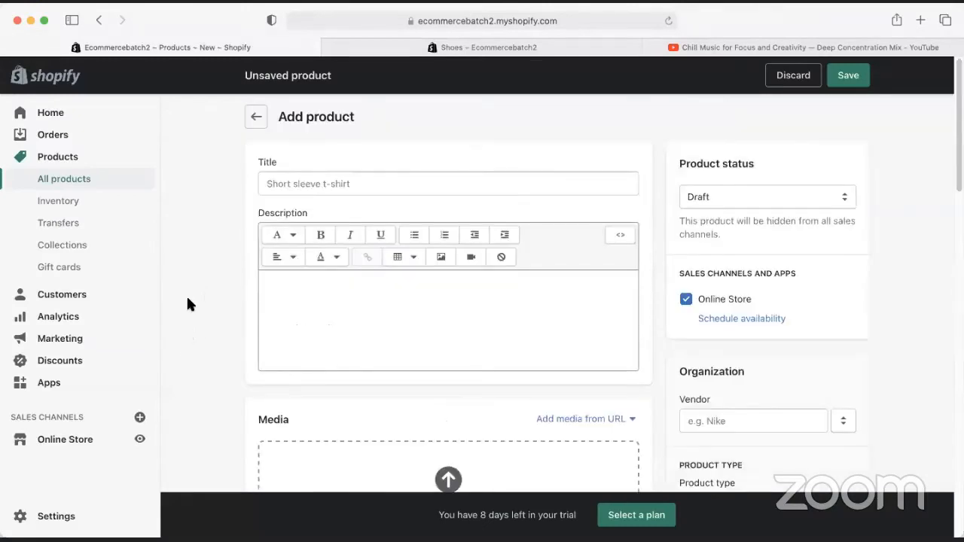
{"action": "left_click", "coordinate": [72, 244]}
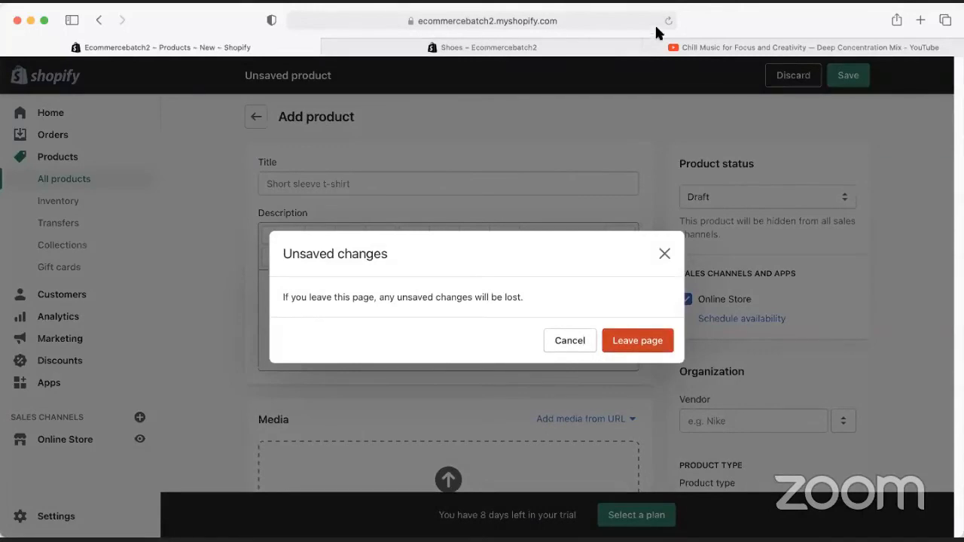
{"action": "left_click", "coordinate": [640, 345]}
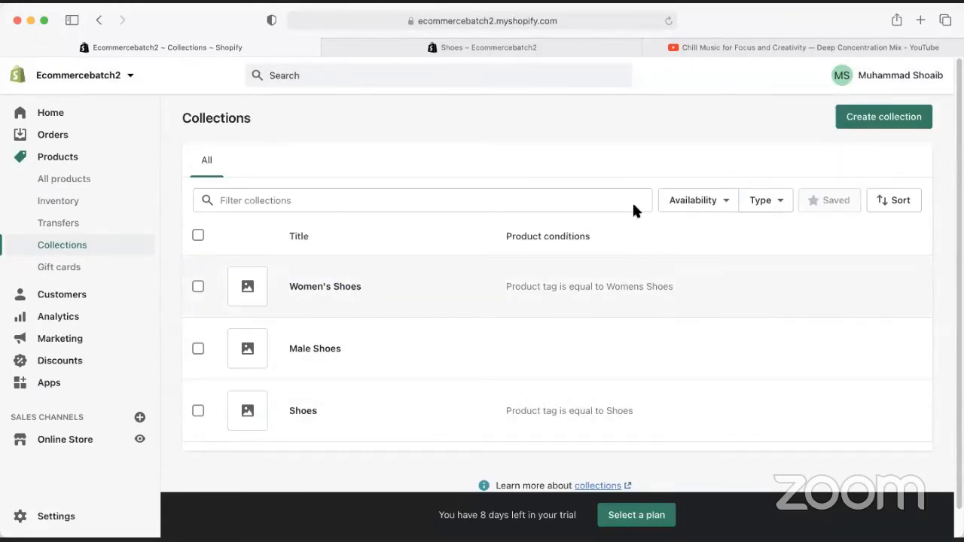
{"action": "left_click", "coordinate": [861, 121]}
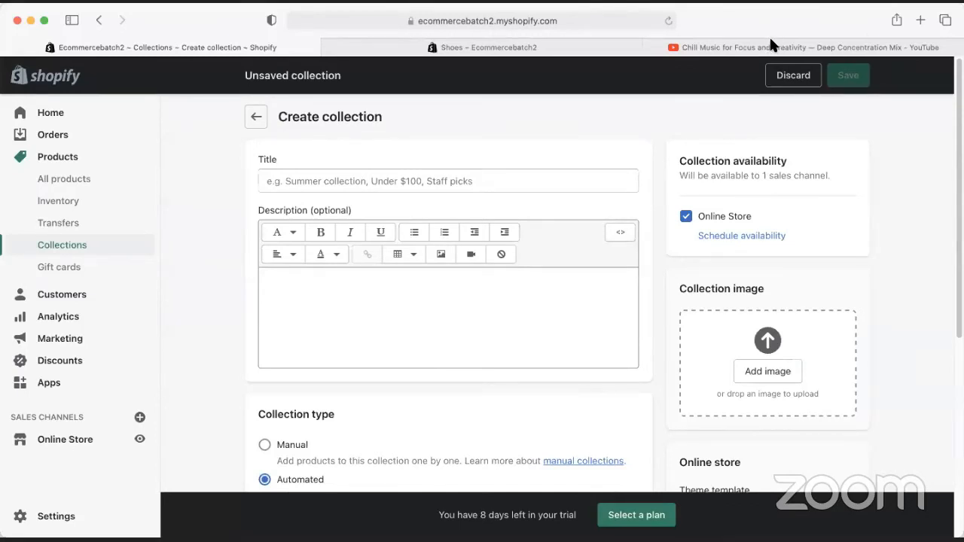
Title the collection Clothing and set its type to Manual after viewing the Automated conditions.
{"action": "left_click", "coordinate": [294, 183]}
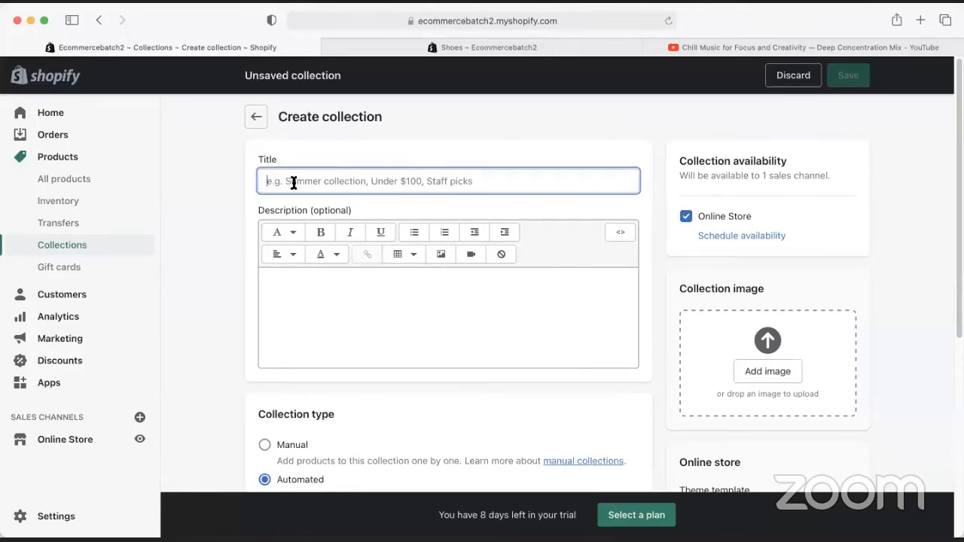
{"action": "type", "text": "Clothing"}
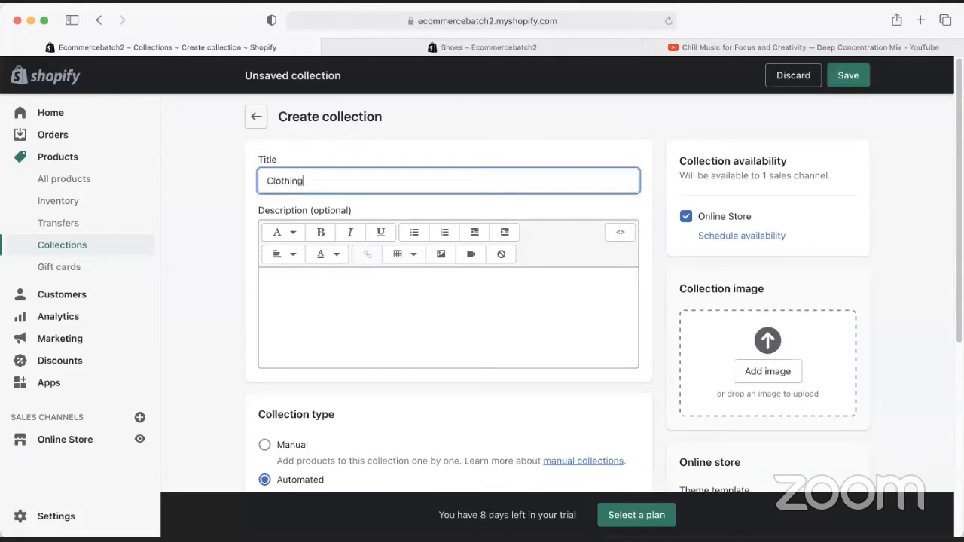
{"action": "left_click", "coordinate": [282, 308]}
{"action": "scroll", "coordinate": [252, 301], "scroll_direction": "down", "scroll_amount": 3}
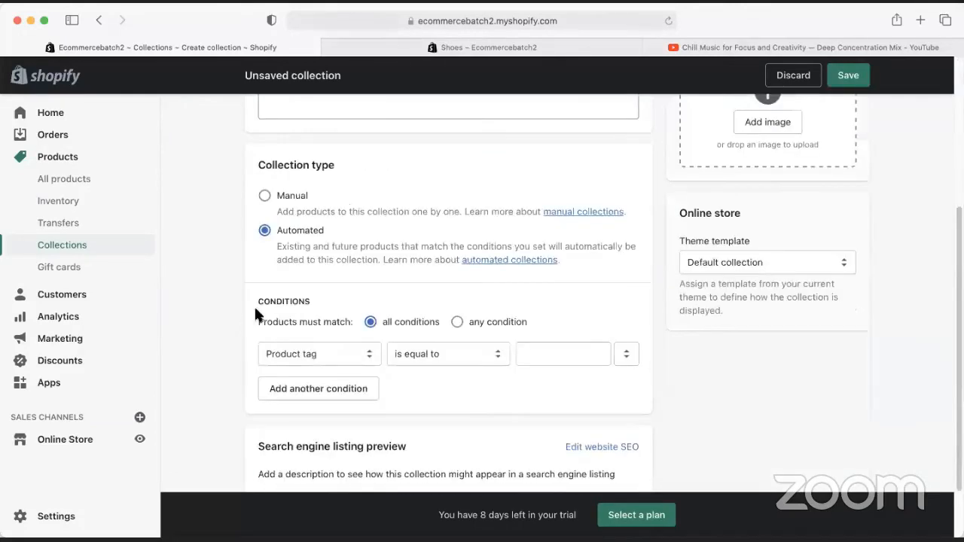
{"action": "left_click", "coordinate": [264, 197]}
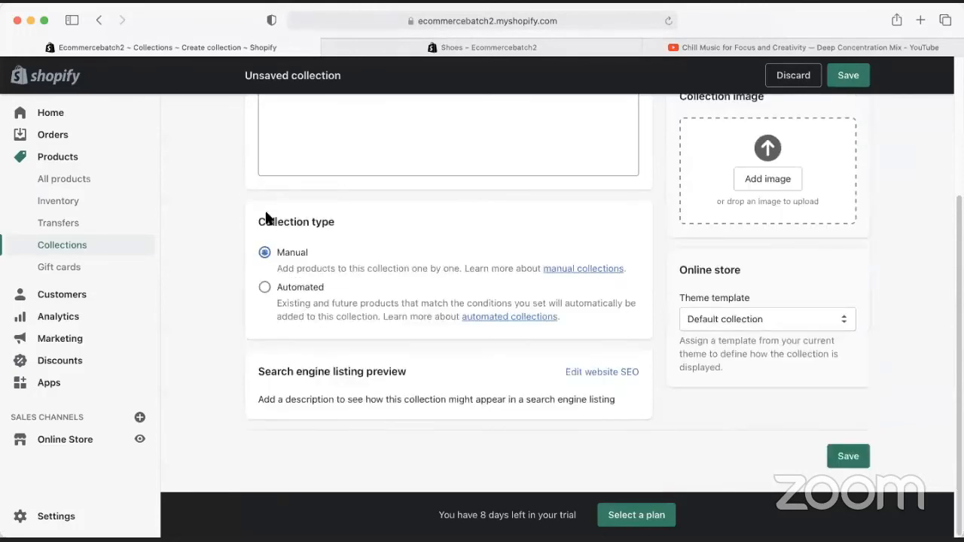
{"action": "left_click", "coordinate": [290, 287]}
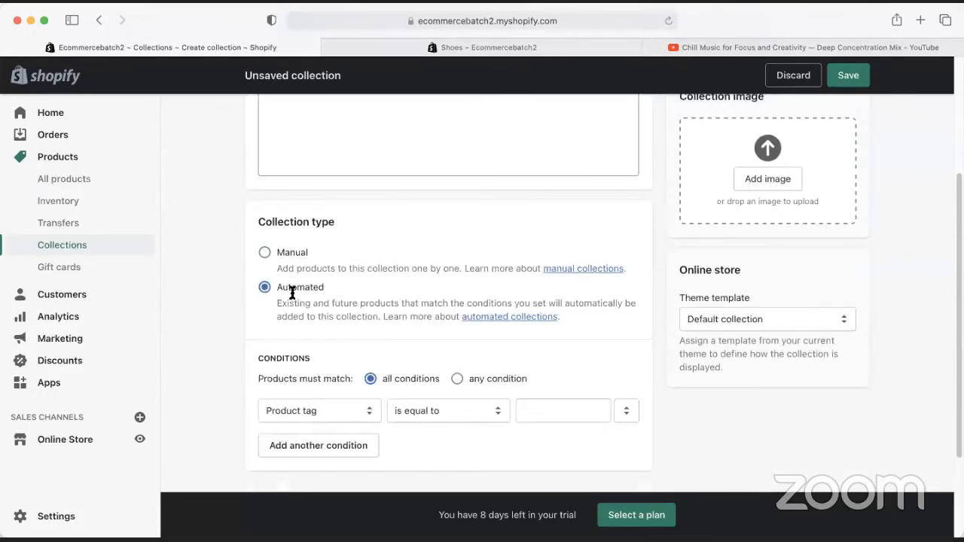
{"action": "left_click", "coordinate": [267, 254]}
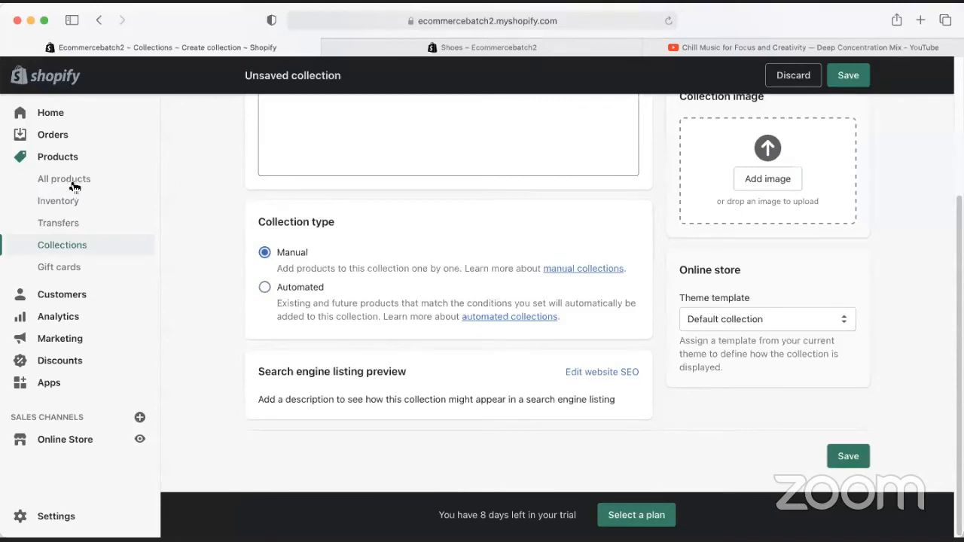
Start adding a product in a separate browser tab and view the collections it can be added to.
{"action": "right_click", "coordinate": [68, 157]}
{"action": "left_click", "coordinate": [123, 161]}
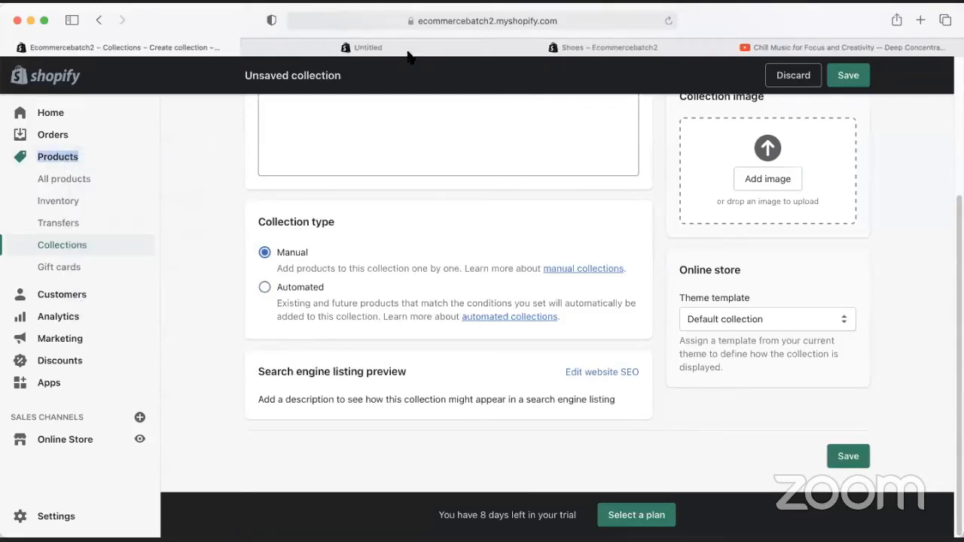
{"action": "left_click", "coordinate": [409, 53]}
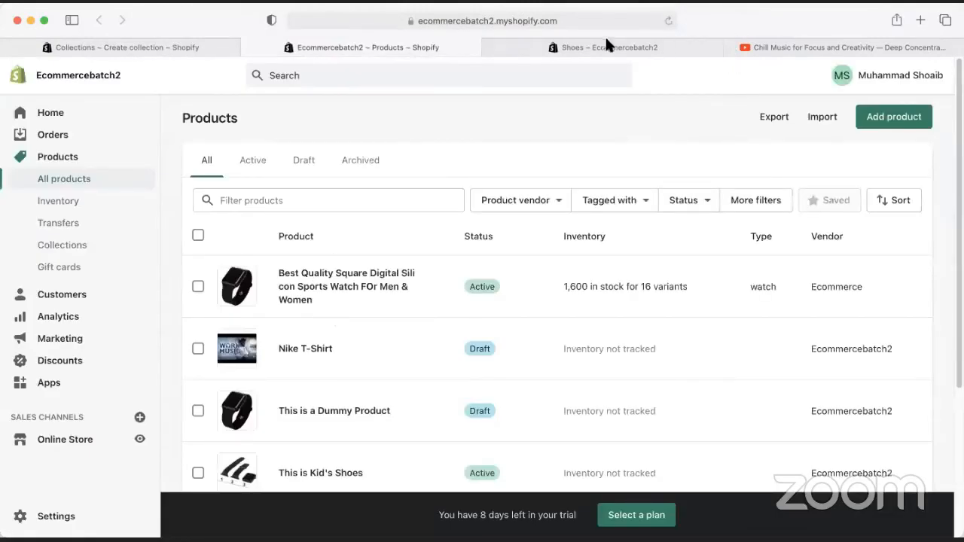
{"action": "left_click", "coordinate": [882, 115]}
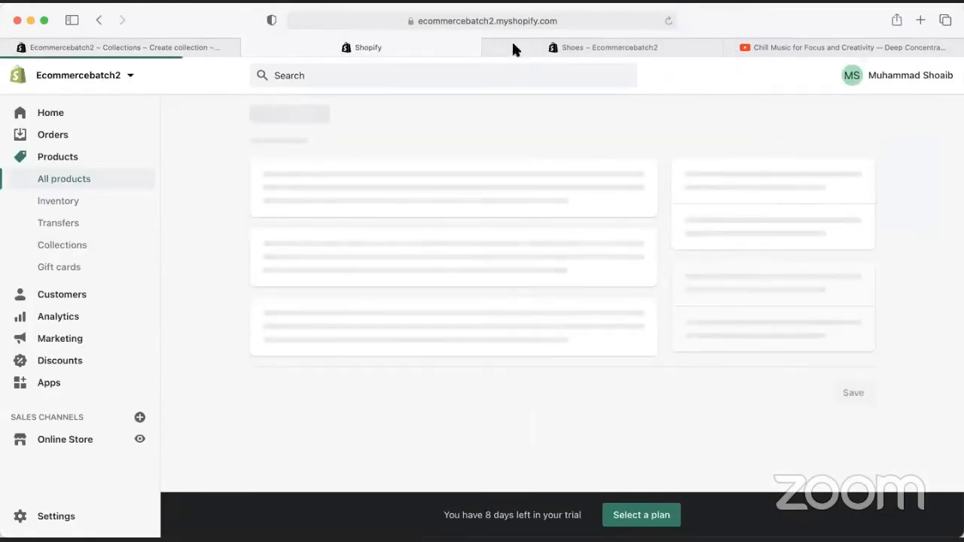
{"action": "scroll", "coordinate": [788, 393], "scroll_direction": "down", "scroll_amount": 5}
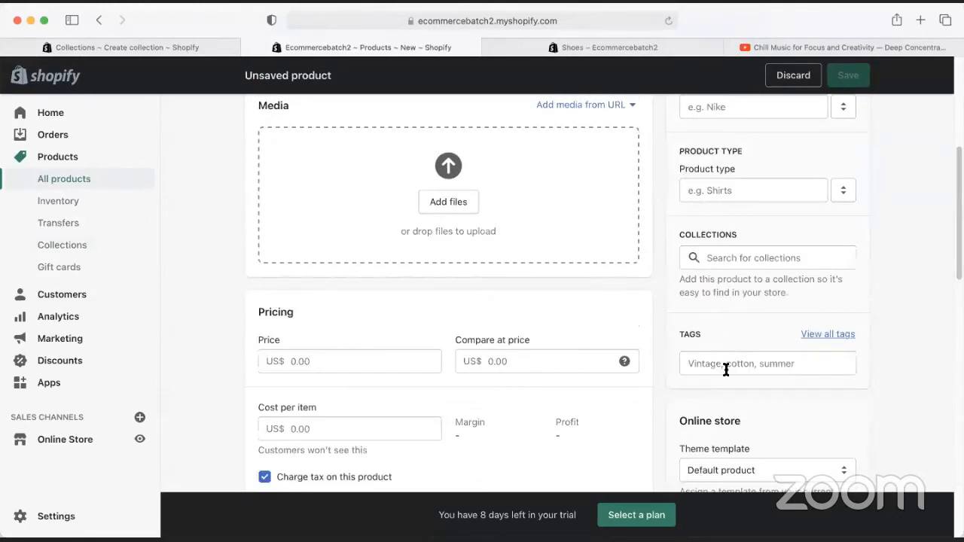
{"action": "scroll", "coordinate": [725, 390], "scroll_direction": "down", "scroll_amount": 2}
{"action": "scroll", "coordinate": [722, 346], "scroll_direction": "up", "scroll_amount": 3}
{"action": "left_click", "coordinate": [722, 326]}
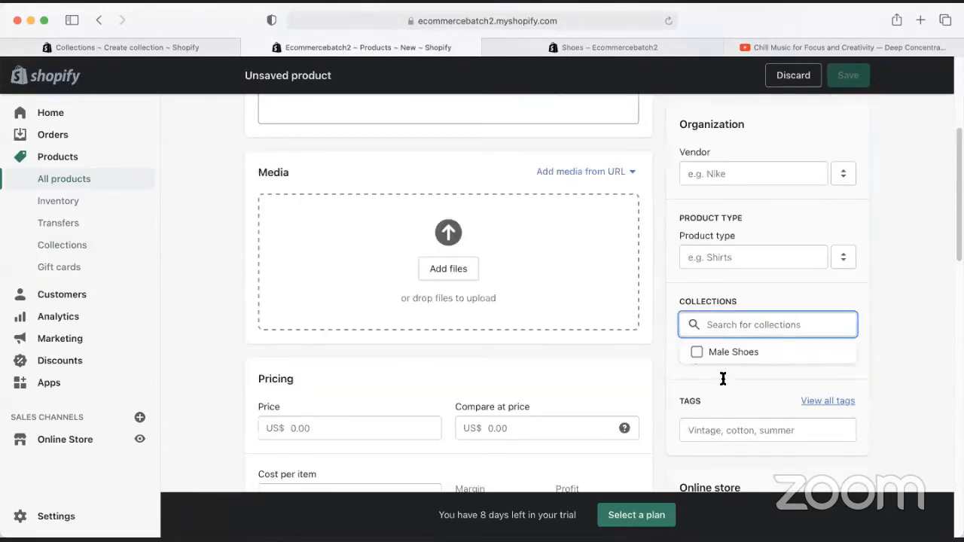
{"action": "left_click", "coordinate": [666, 380]}
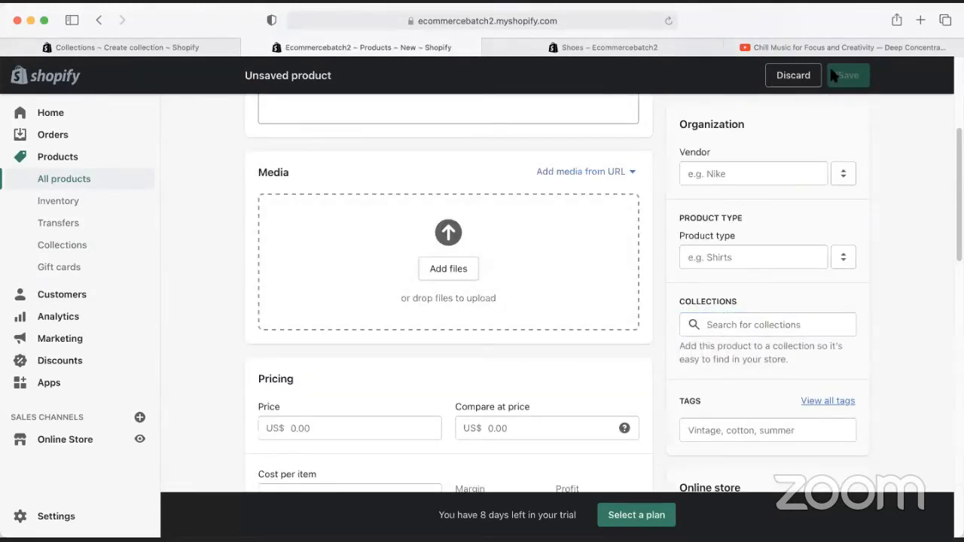
Return to the Clothing collection and change its type to Automated.
{"action": "left_click", "coordinate": [186, 47]}
{"action": "left_click", "coordinate": [291, 287]}
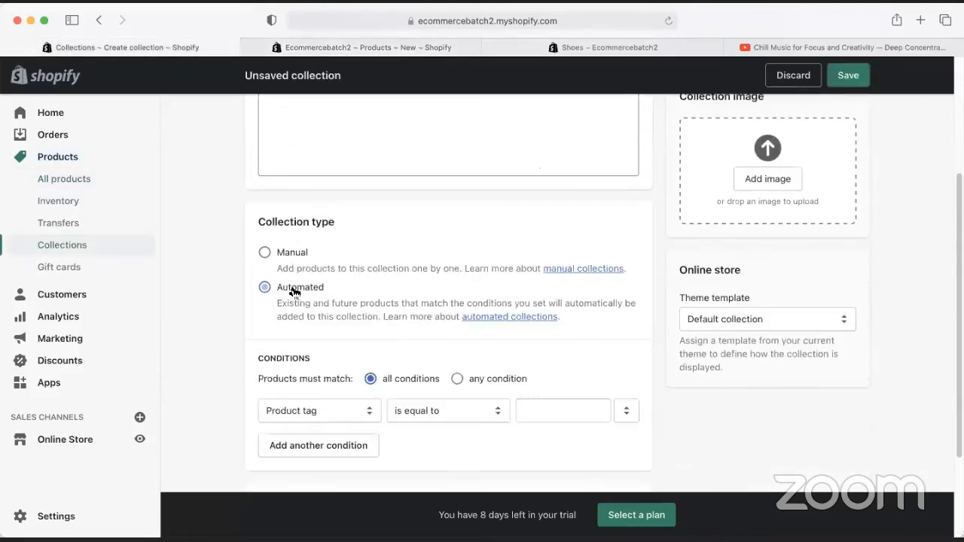
{"action": "scroll", "coordinate": [308, 377], "scroll_direction": "down", "scroll_amount": 1}
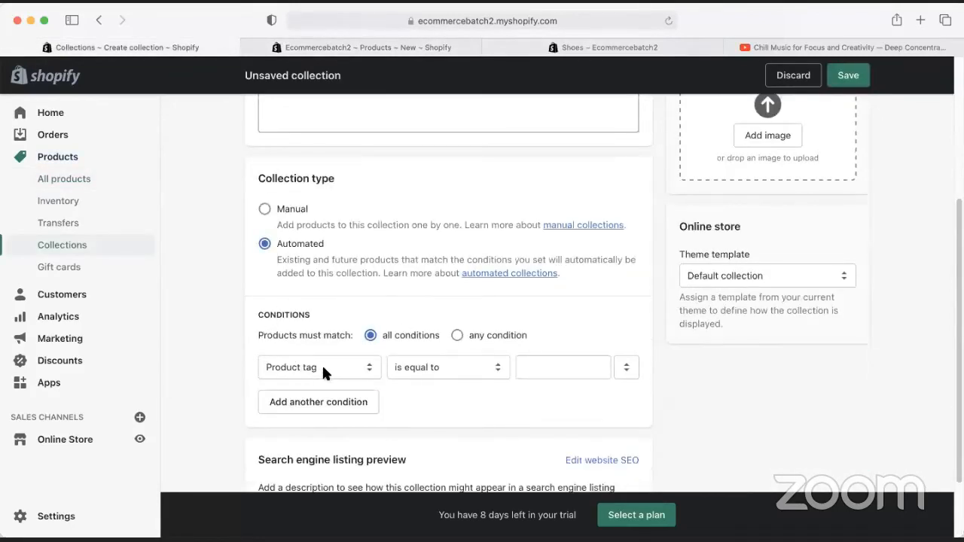
Show the frequently used tags in the new product form.
{"action": "left_click", "coordinate": [323, 46]}
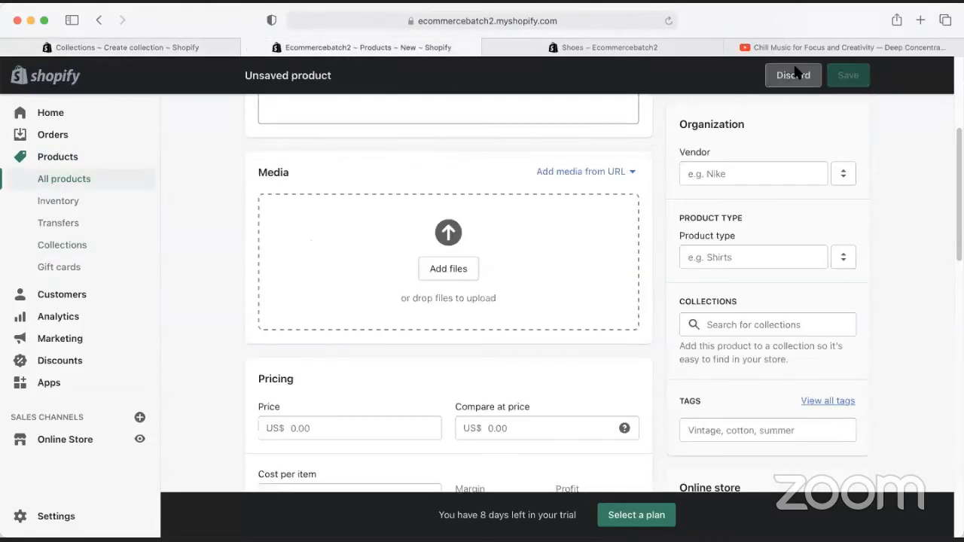
{"action": "scroll", "coordinate": [504, 195], "scroll_direction": "down", "scroll_amount": 5}
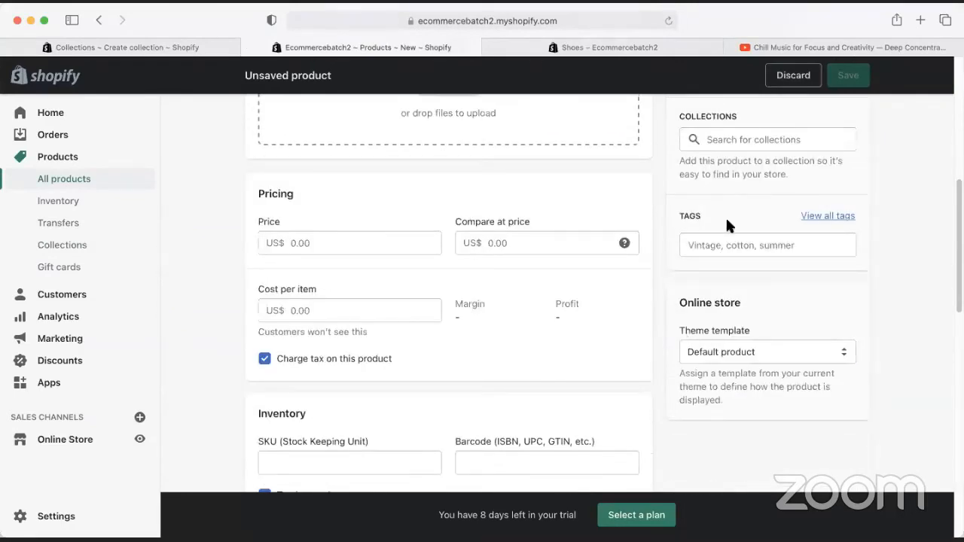
{"action": "left_click", "coordinate": [688, 244]}
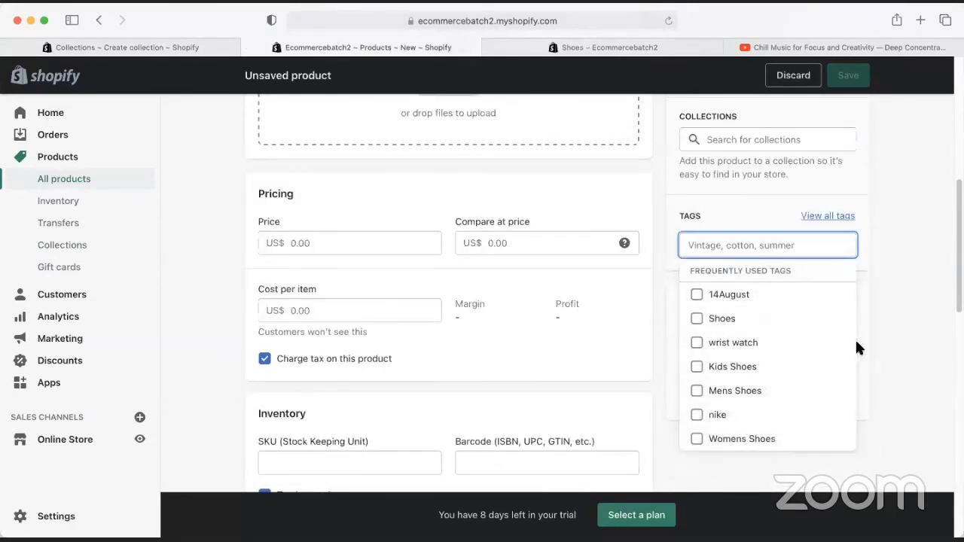
Leave the Clothing collection without saving it and view the online store's current theme.
{"action": "left_click", "coordinate": [146, 47]}
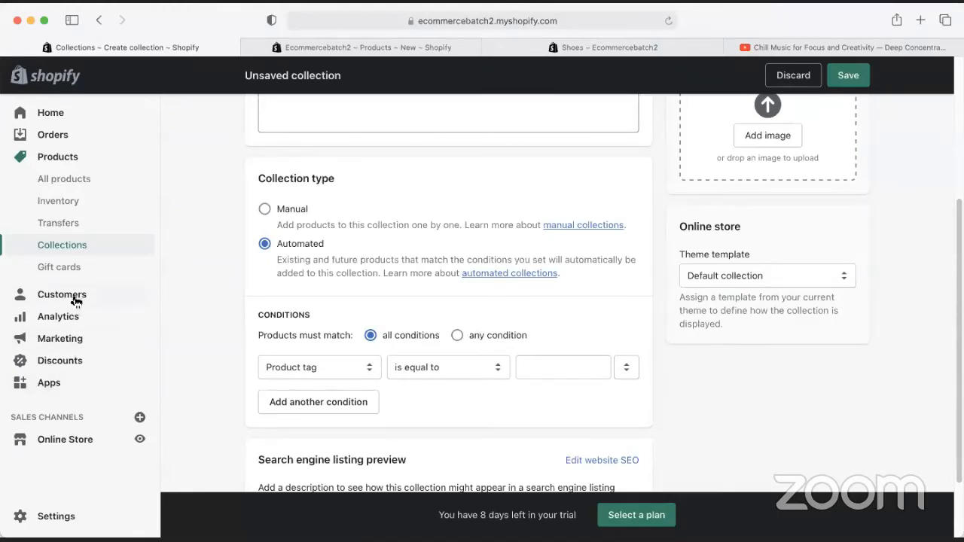
{"action": "left_click", "coordinate": [58, 446]}
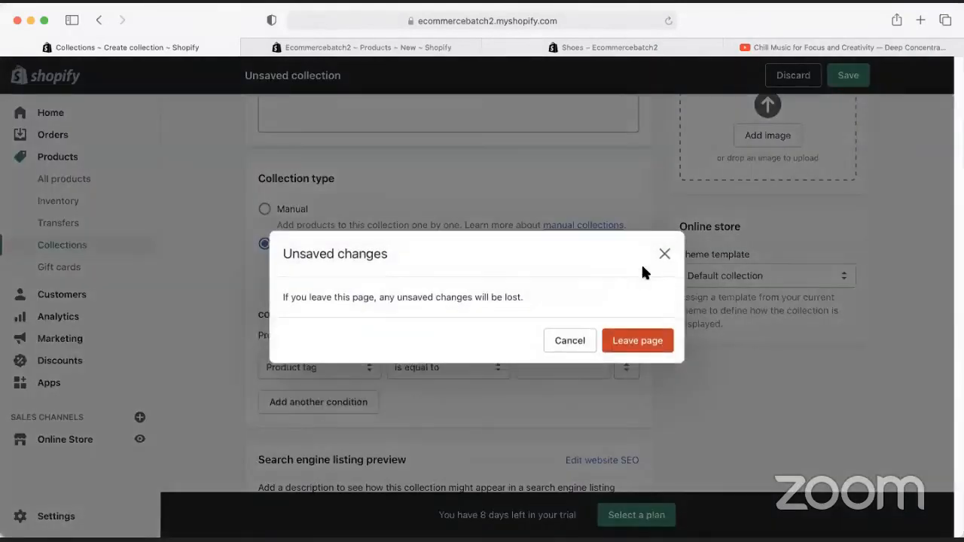
{"action": "left_click", "coordinate": [637, 345]}
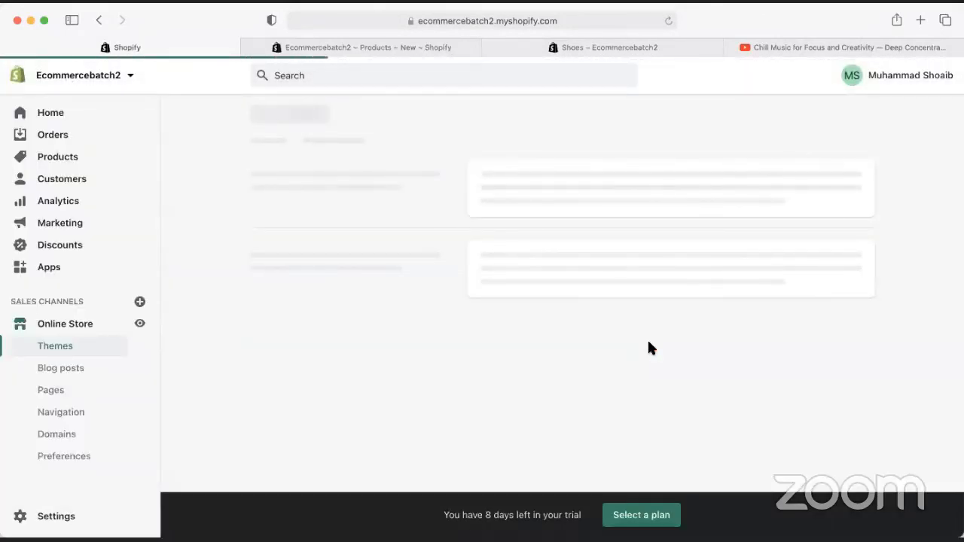
{"action": "scroll", "coordinate": [384, 318], "scroll_direction": "down", "scroll_amount": 10}
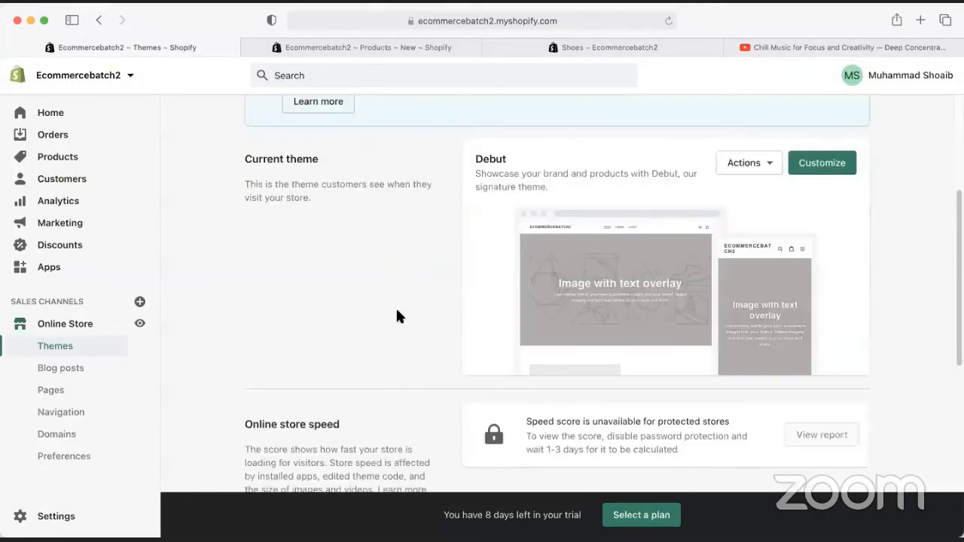
Open the store's Main menu for editing and nest Women's Shoes under Men's Shoes.
{"action": "left_click", "coordinate": [42, 414]}
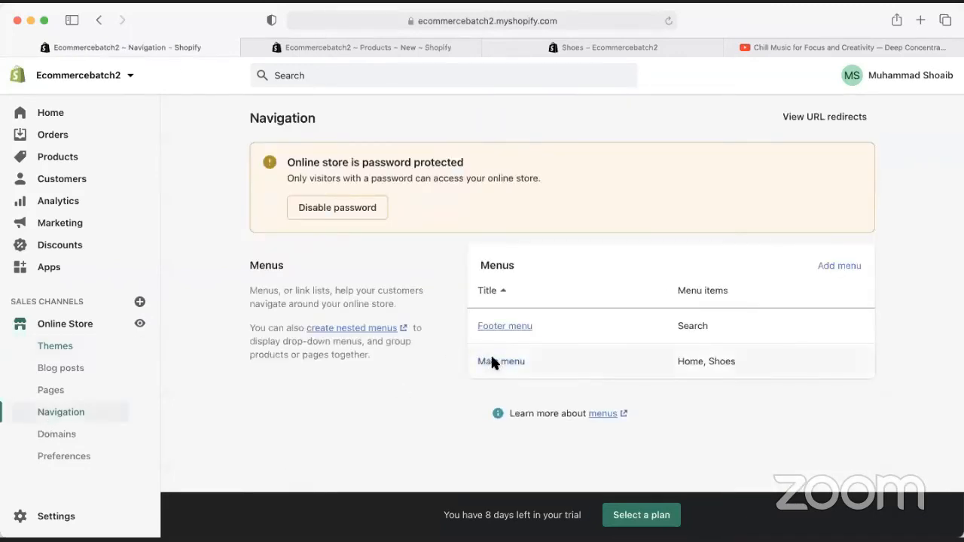
{"action": "left_click", "coordinate": [493, 361]}
{"action": "scroll", "coordinate": [416, 300], "scroll_direction": "down", "scroll_amount": 3}
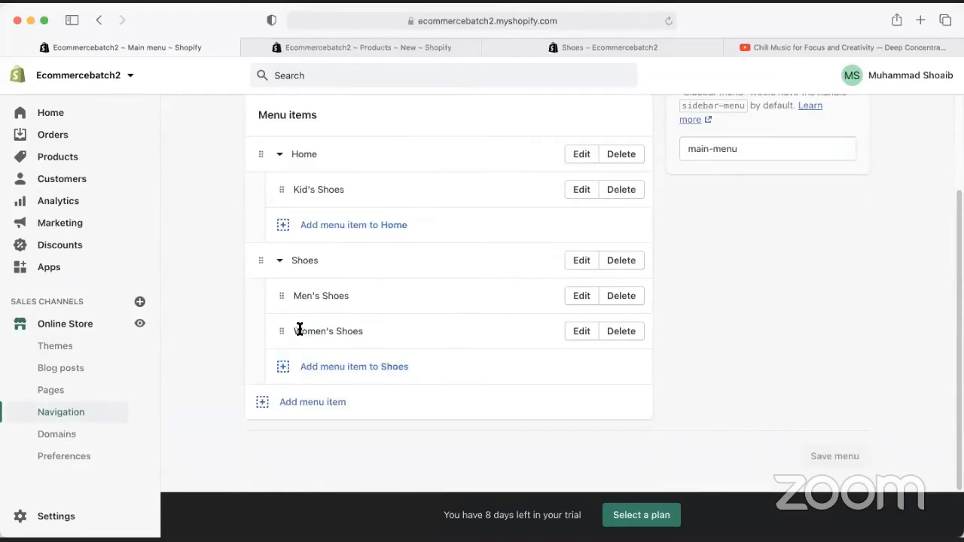
{"action": "left_click_drag", "start_coordinate": [280, 329], "coordinate": [304, 359]}
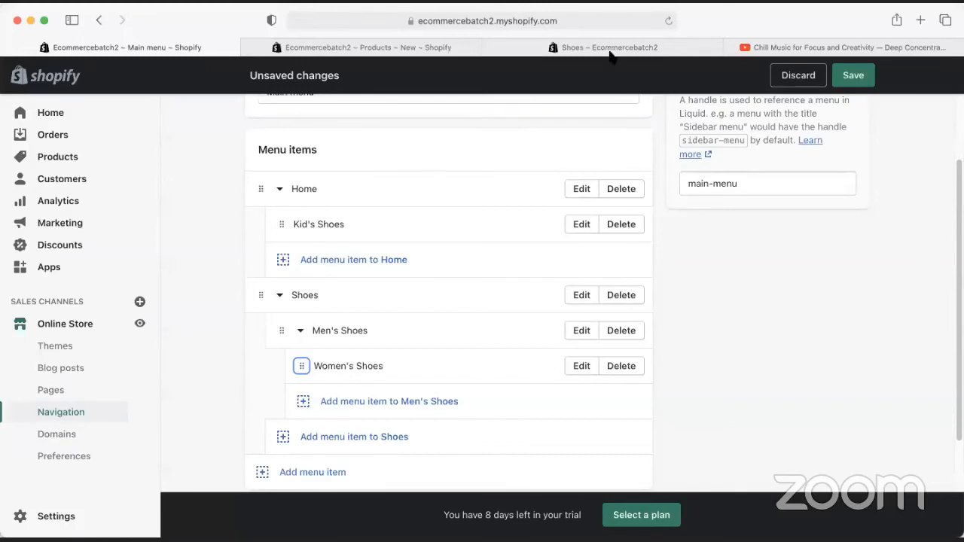
Load google.com in the browser tab that holds the storefront's Shoes page.
{"action": "left_click", "coordinate": [520, 47]}
{"action": "left_click", "coordinate": [531, 25]}
{"action": "type", "text": "g"}
{"action": "key", "text": "Return"}
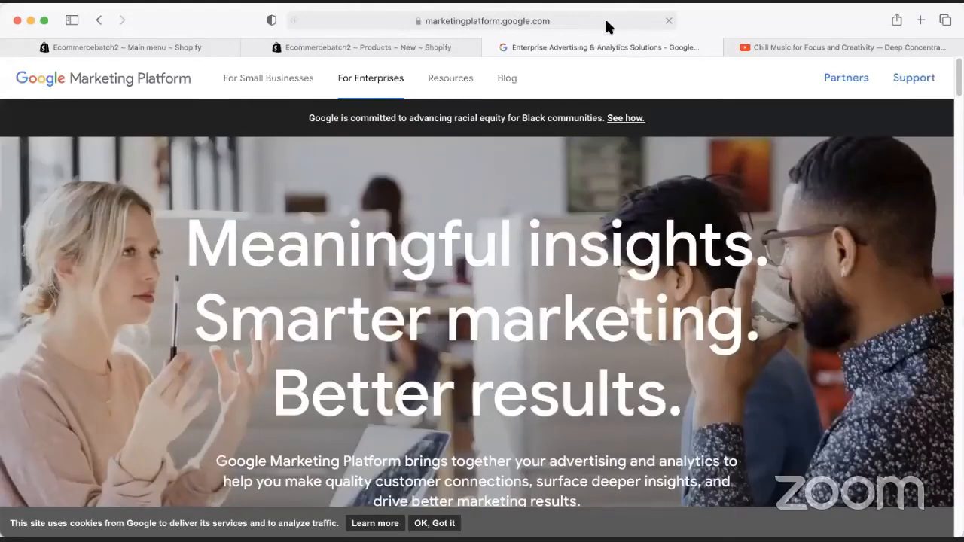
{"action": "left_click", "coordinate": [607, 24]}
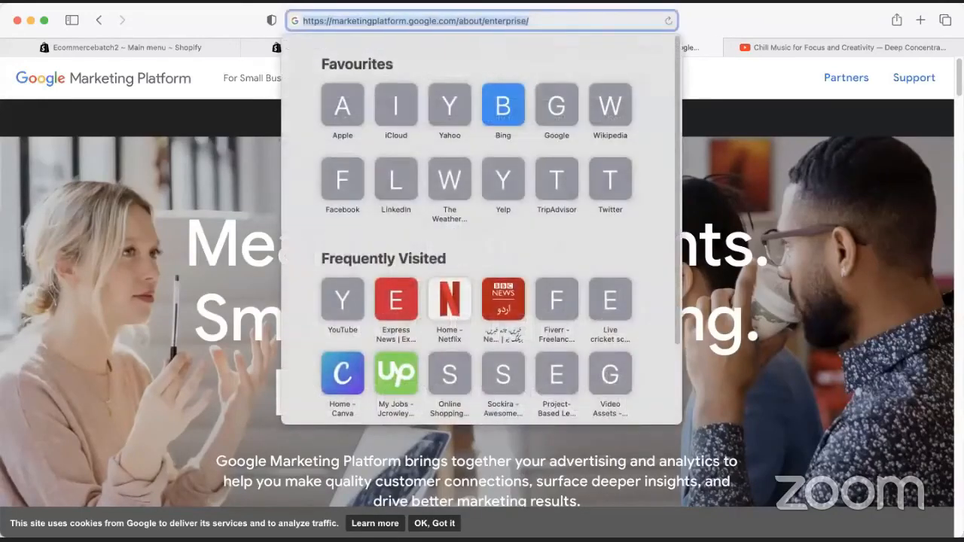
{"action": "type", "text": "goo"}
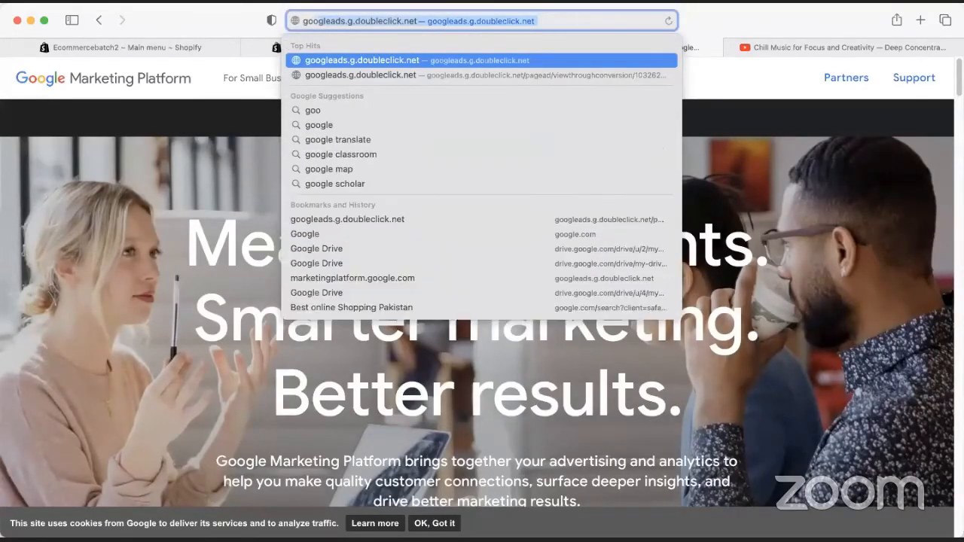
{"action": "type", "text": "gle.c"}
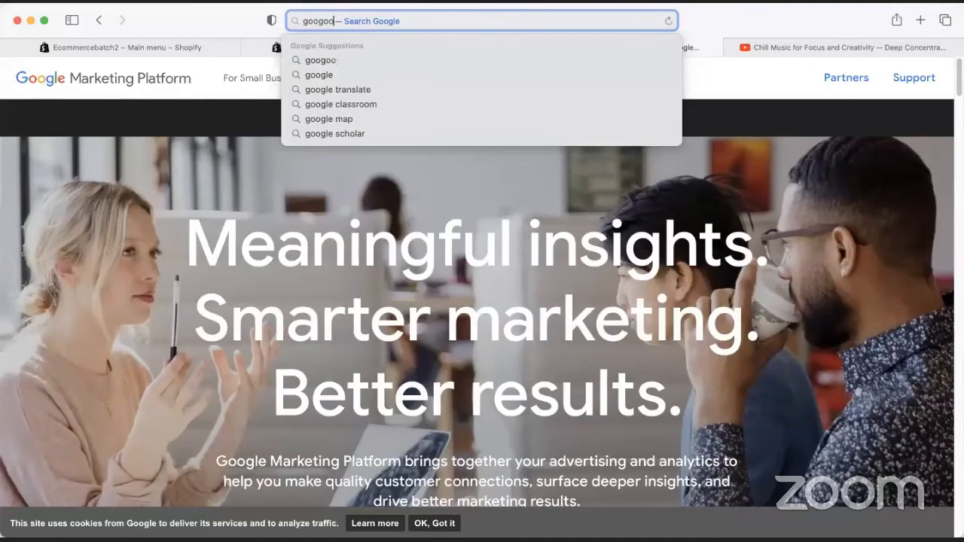
{"action": "type", "text": "om"}
{"action": "key", "text": "Return"}
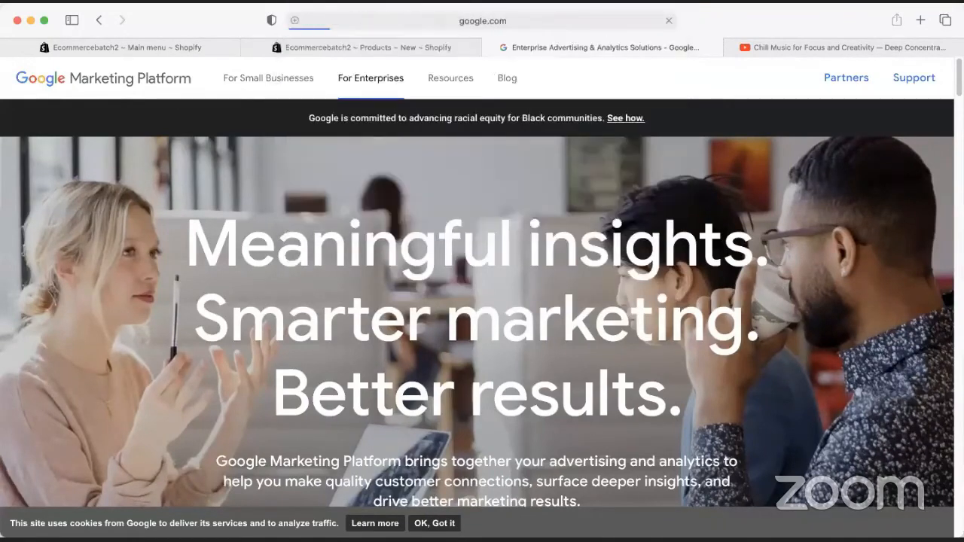
Search Google for "shopify page builders" and look through the results down to the PageFly listing.
{"action": "type", "text": "shopify "}
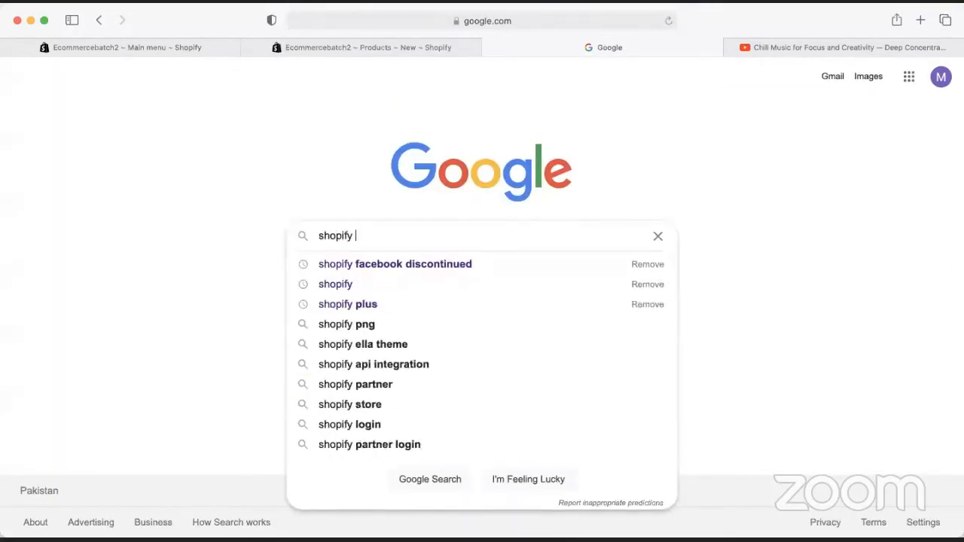
{"action": "type", "text": "page builders"}
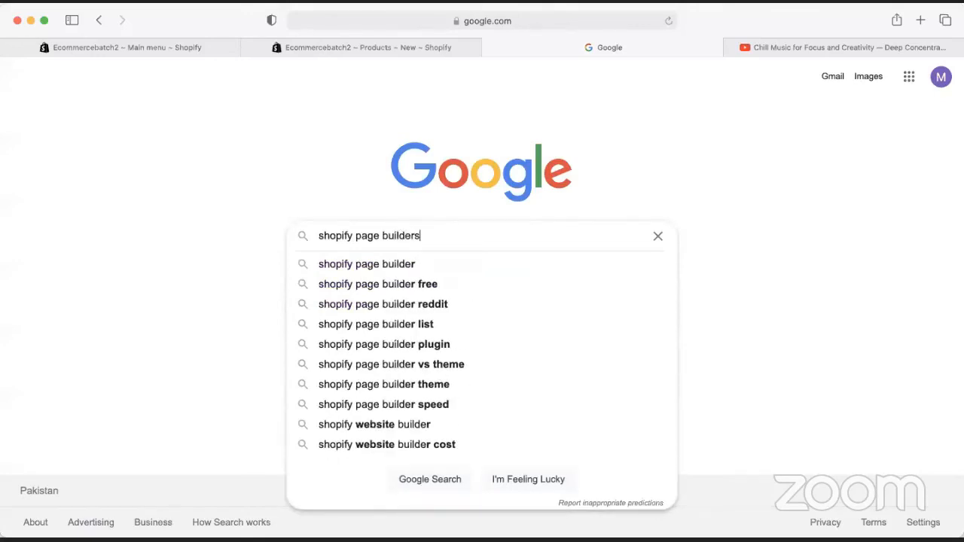
{"action": "key", "text": "Return"}
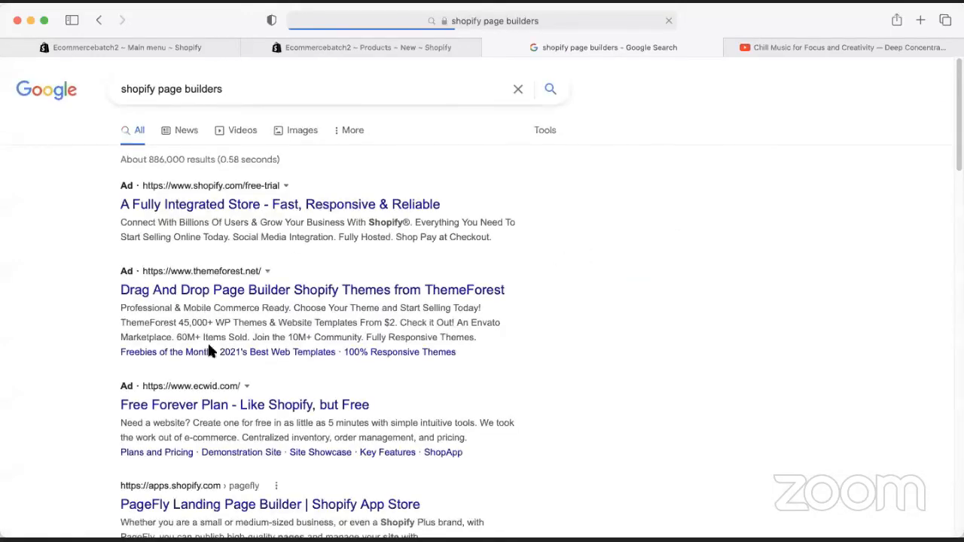
{"action": "scroll", "coordinate": [237, 413], "scroll_direction": "down", "scroll_amount": 1}
{"action": "scroll", "coordinate": [237, 412], "scroll_direction": "down", "scroll_amount": 2}
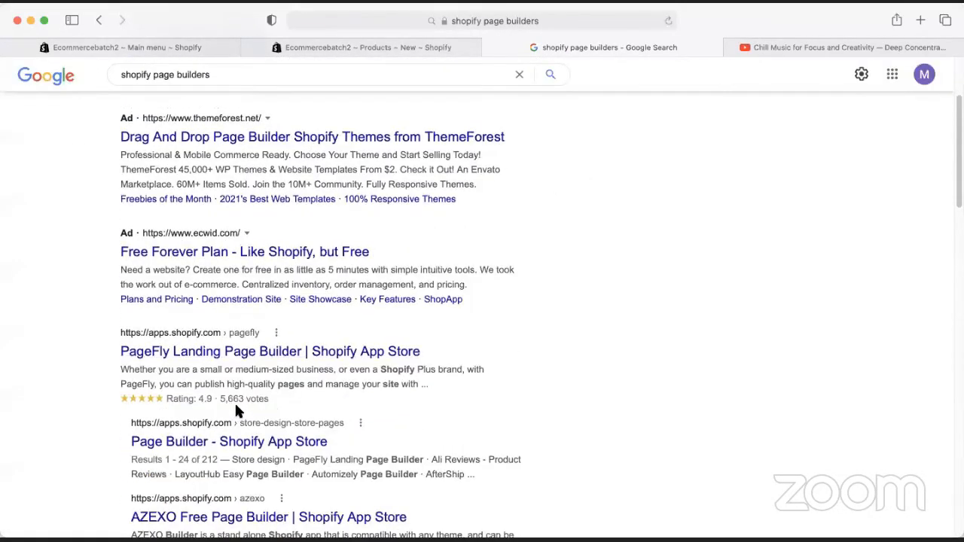
Open the PageFly Landing Page Builder listing in the Shopify App Store and view its benefits and About section.
{"action": "left_click", "coordinate": [293, 353]}
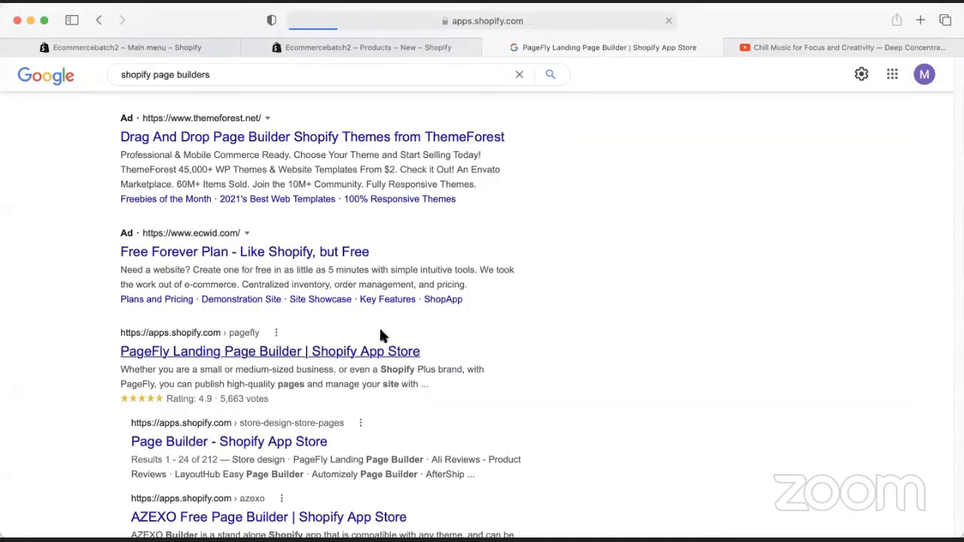
{"action": "scroll", "coordinate": [316, 388], "scroll_direction": "down", "scroll_amount": 5}
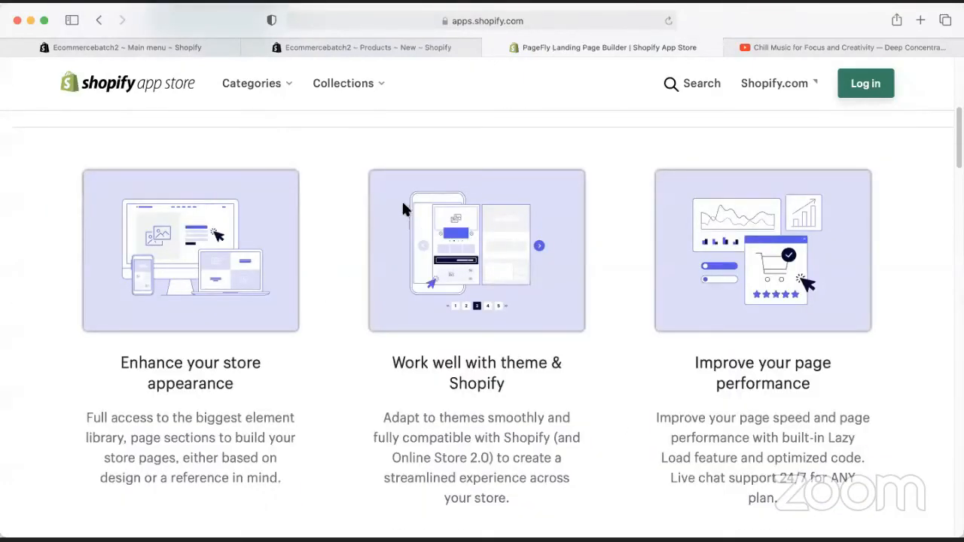
{"action": "scroll", "coordinate": [369, 374], "scroll_direction": "down", "scroll_amount": 3}
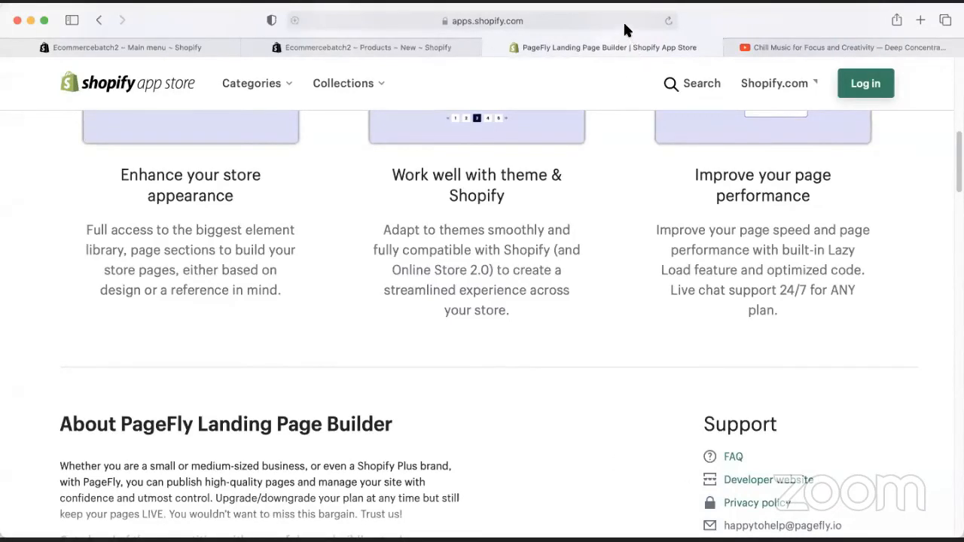
{"action": "left_click", "coordinate": [602, 27]}
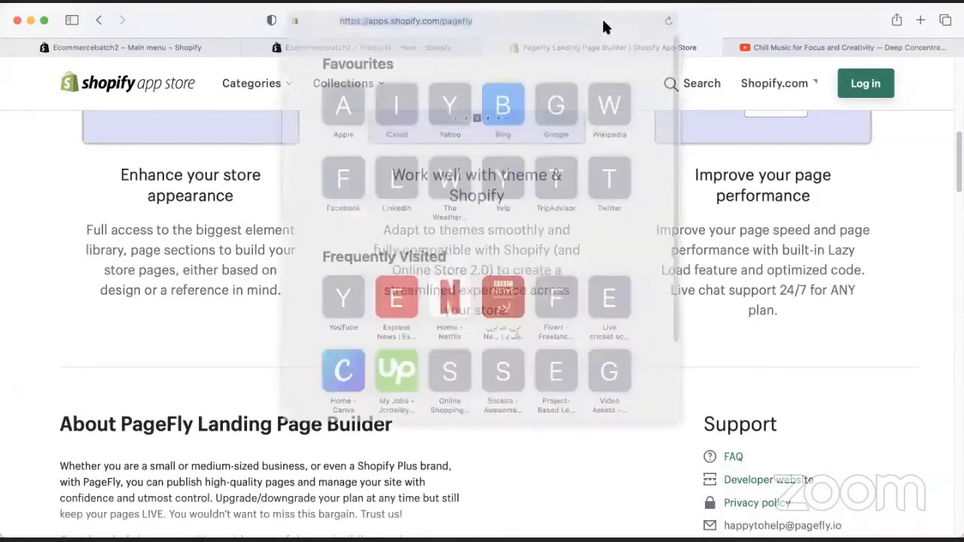
{"action": "key", "text": "BackSpace"}
{"action": "left_click", "coordinate": [45, 344]}
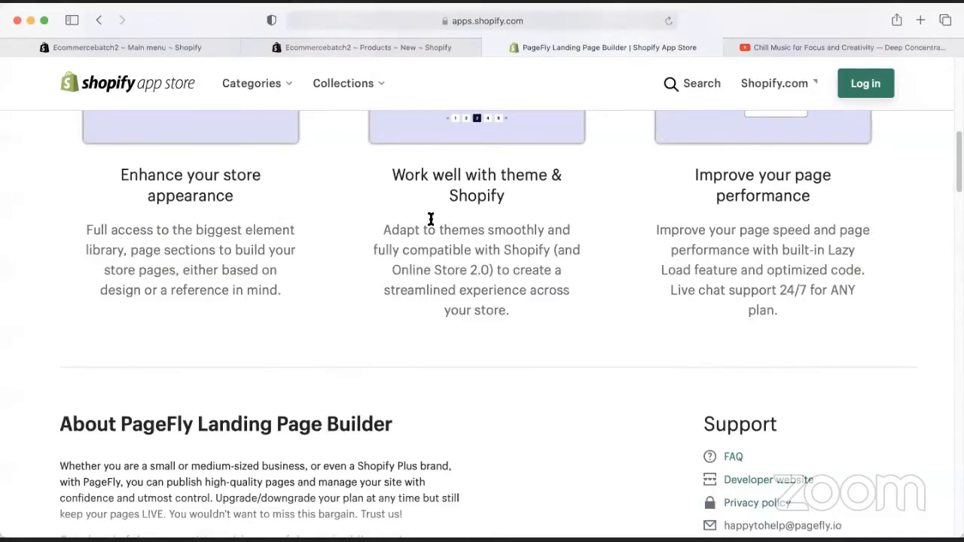
Load kickstarter.com in the tab that shows PageFly and browse its home page to the Fresh Favorites projects.
{"action": "left_click", "coordinate": [595, 25]}
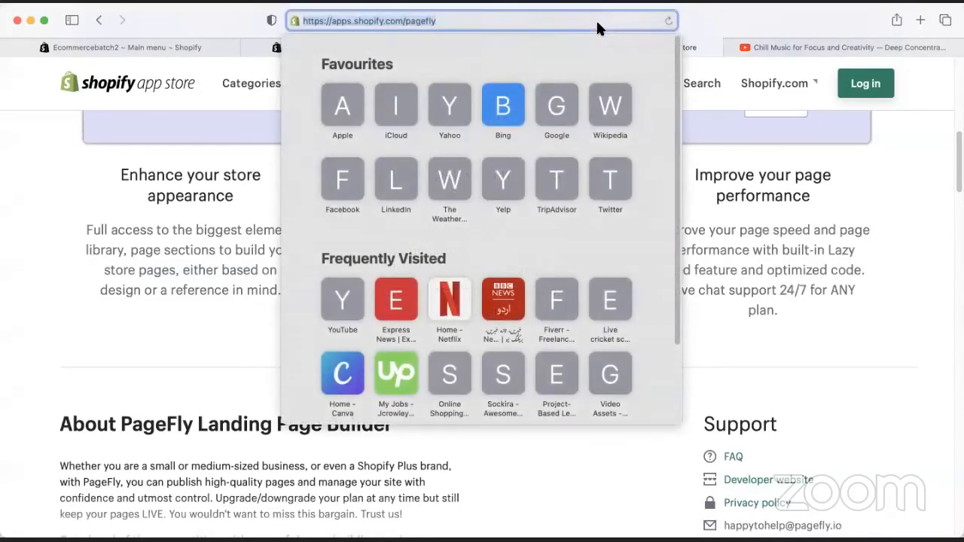
{"action": "type", "text": "kick'"}
{"action": "type", "text": "starter"}
{"action": "key", "text": "Return"}
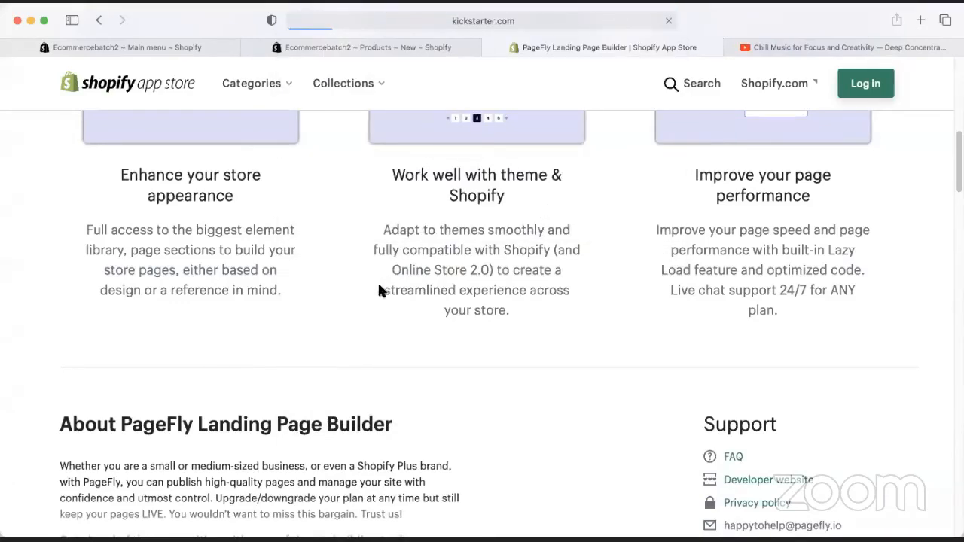
{"action": "scroll", "coordinate": [489, 309], "scroll_direction": "down", "scroll_amount": 5}
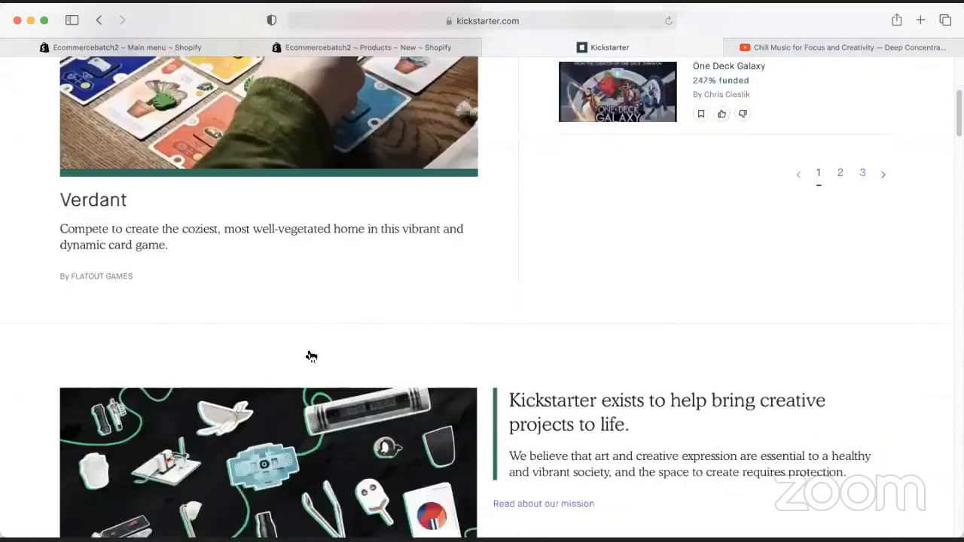
{"action": "scroll", "coordinate": [308, 358], "scroll_direction": "down", "scroll_amount": 5}
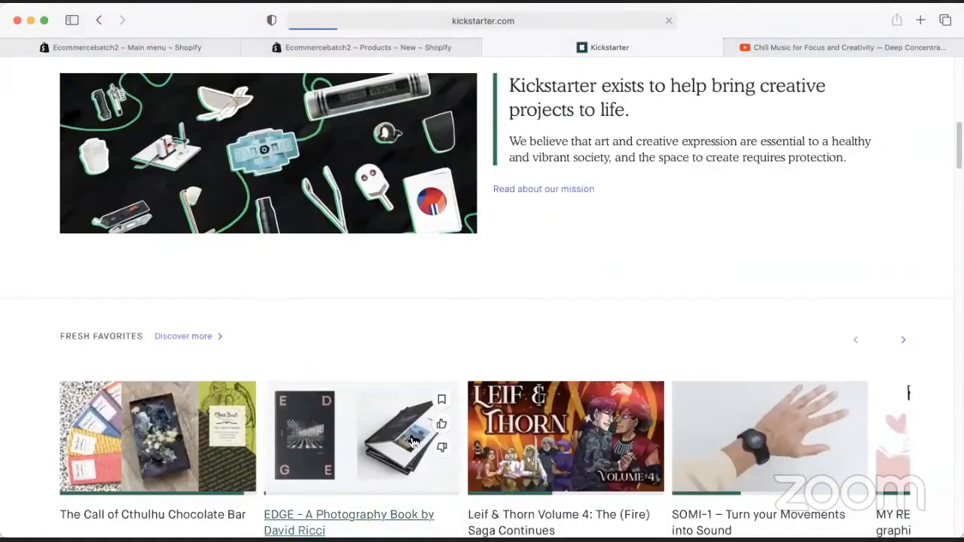
Open the EDGE photography book project on Kickstarter and examine its full campaign page, including story, images and funding details.
{"action": "left_click", "coordinate": [412, 441]}
{"action": "scroll", "coordinate": [386, 303], "scroll_direction": "down", "scroll_amount": 3}
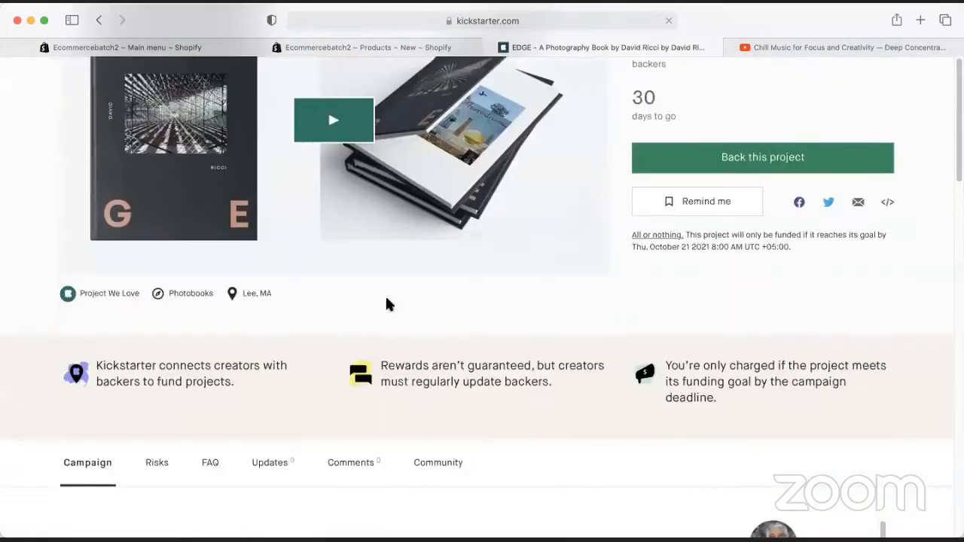
{"action": "scroll", "coordinate": [348, 365], "scroll_direction": "down", "scroll_amount": 9}
{"action": "scroll", "coordinate": [347, 367], "scroll_direction": "up", "scroll_amount": 11}
{"action": "scroll", "coordinate": [425, 316], "scroll_direction": "down", "scroll_amount": 9}
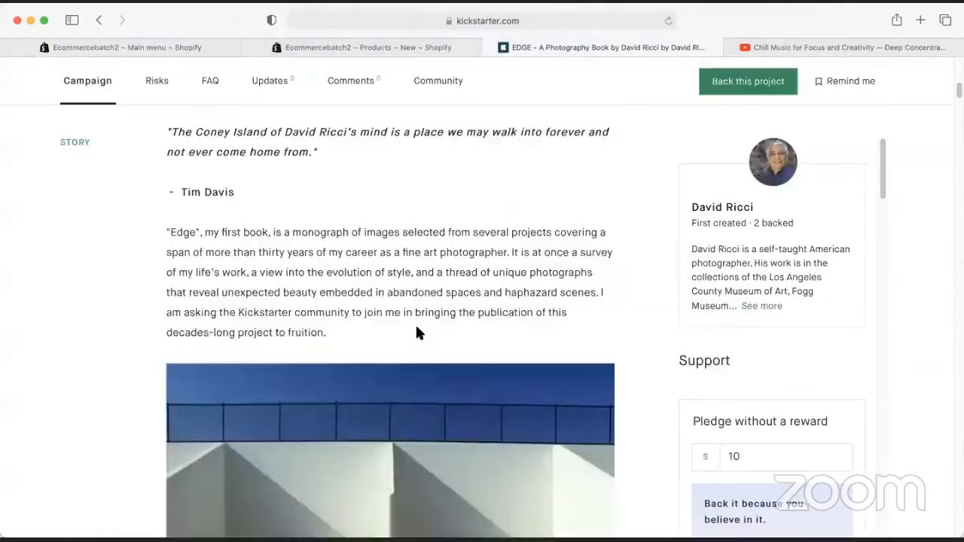
{"action": "scroll", "coordinate": [425, 320], "scroll_direction": "down", "scroll_amount": 20}
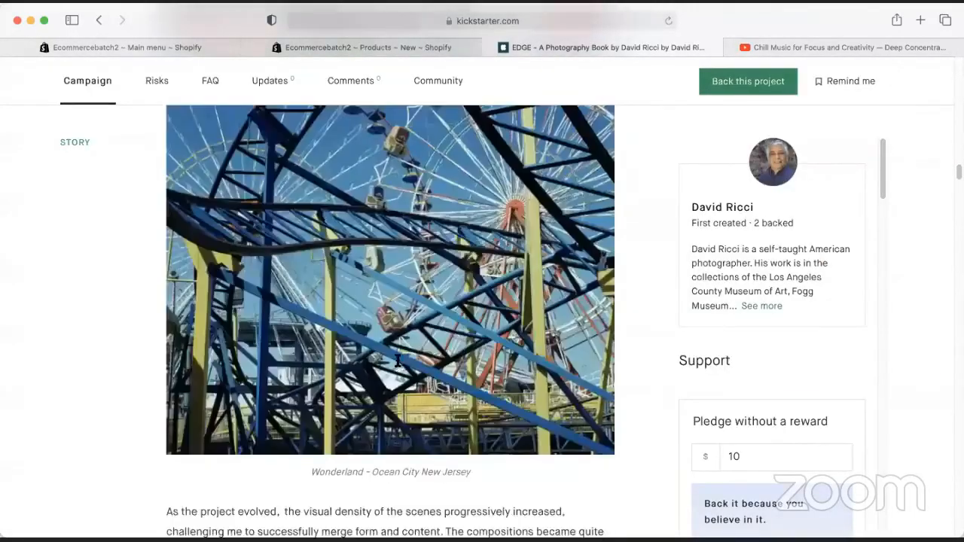
{"action": "scroll", "coordinate": [396, 363], "scroll_direction": "down", "scroll_amount": 20}
{"action": "scroll", "coordinate": [383, 387], "scroll_direction": "up", "scroll_amount": 5}
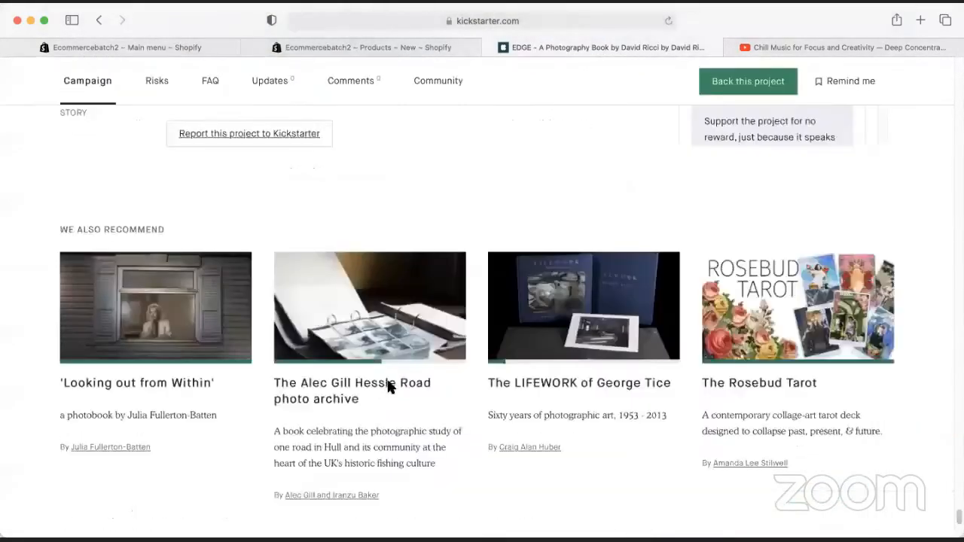
{"action": "scroll", "coordinate": [388, 370], "scroll_direction": "up", "scroll_amount": 20}
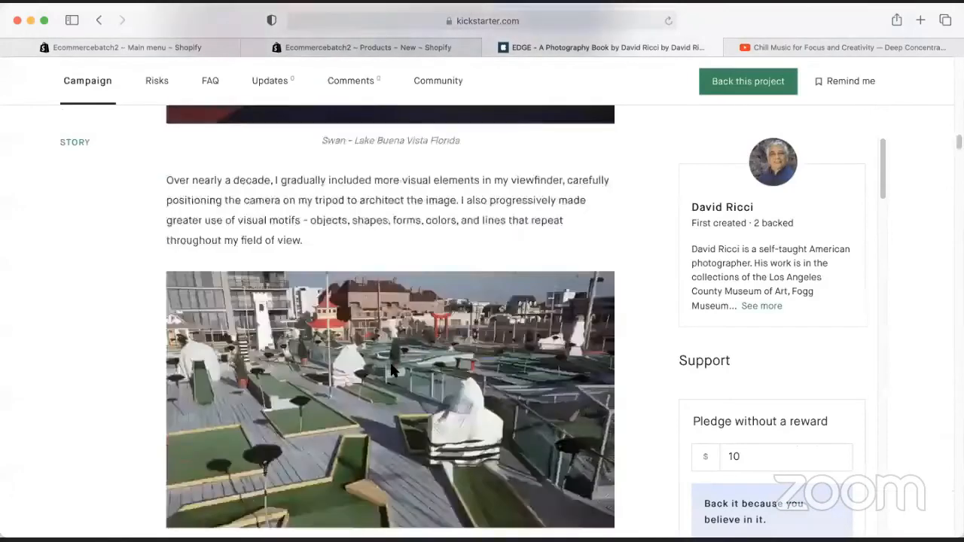
{"action": "scroll", "coordinate": [391, 370], "scroll_direction": "up", "scroll_amount": 15}
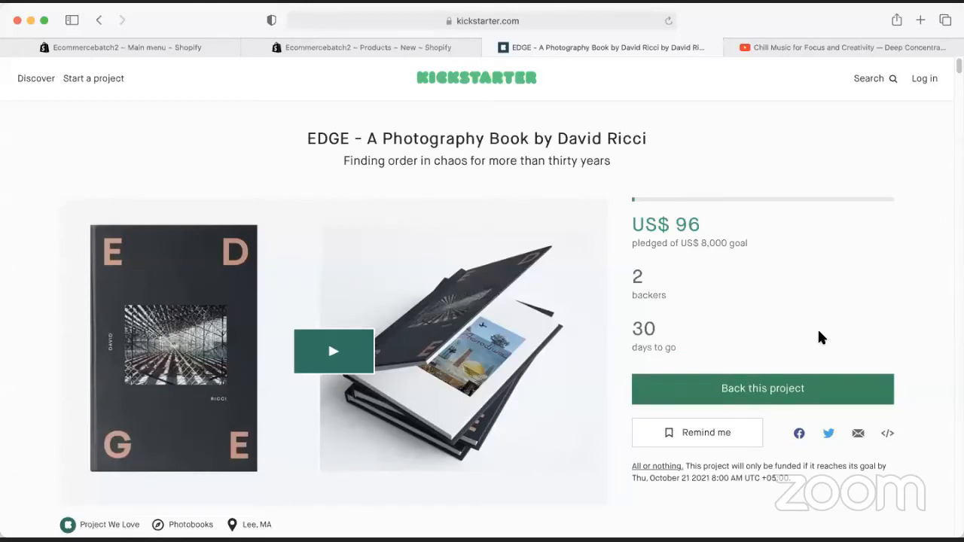
Search Google for dawlance and examine the 91996 GD Inverter IOT refrigerator's product page on the Dawlance site.
{"action": "left_click", "coordinate": [519, 21]}
{"action": "type", "text": "dawlance"}
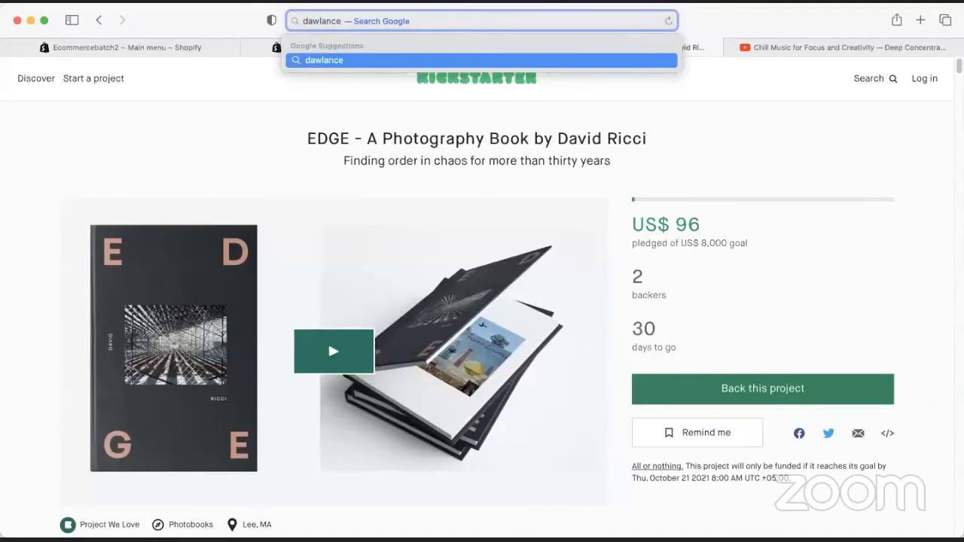
{"action": "key", "text": "Down"}
{"action": "key", "text": "Return"}
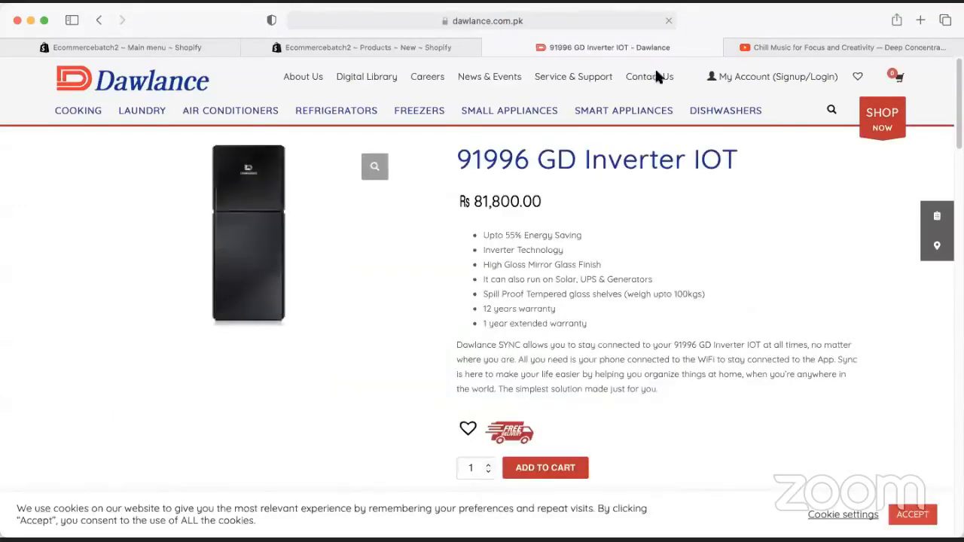
{"action": "scroll", "coordinate": [543, 329], "scroll_direction": "down", "scroll_amount": 10}
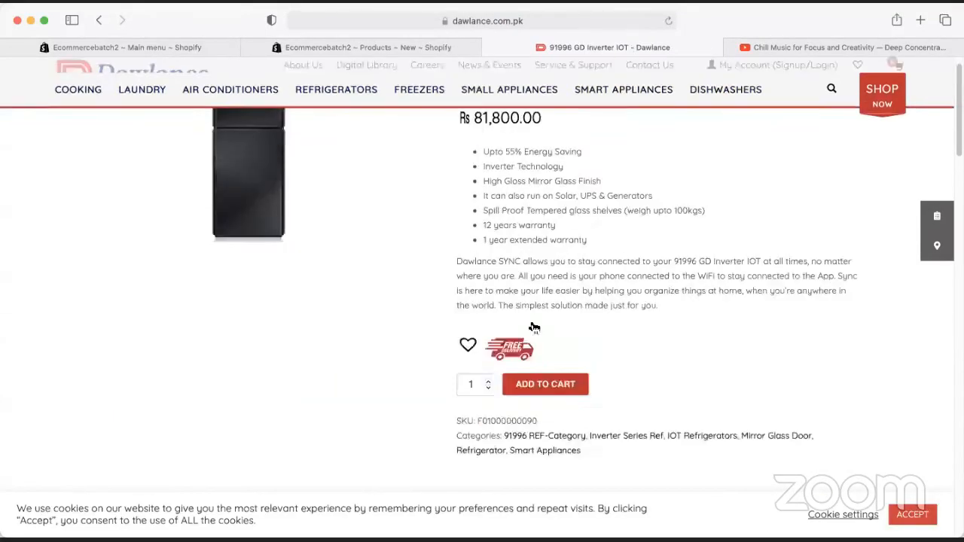
{"action": "scroll", "coordinate": [474, 340], "scroll_direction": "down", "scroll_amount": 10}
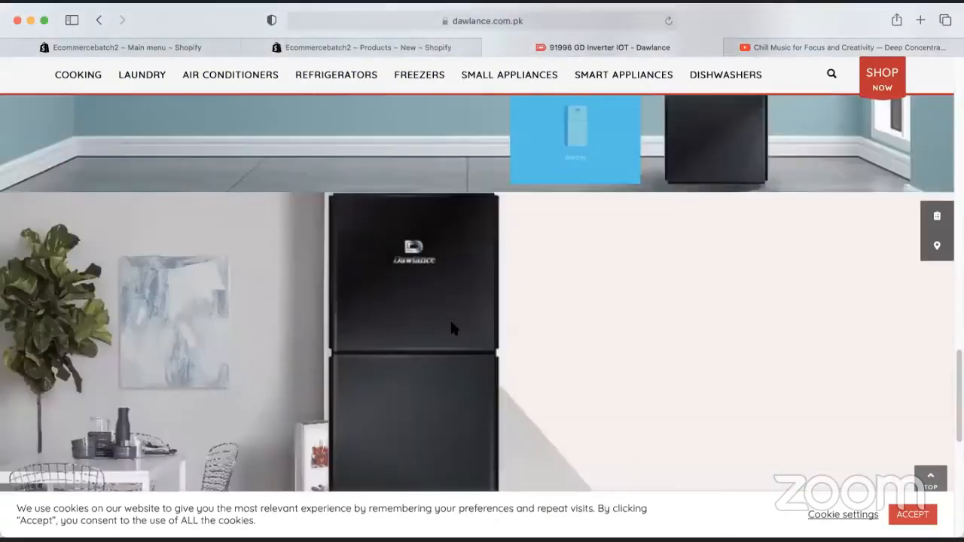
{"action": "scroll", "coordinate": [507, 353], "scroll_direction": "up", "scroll_amount": 20}
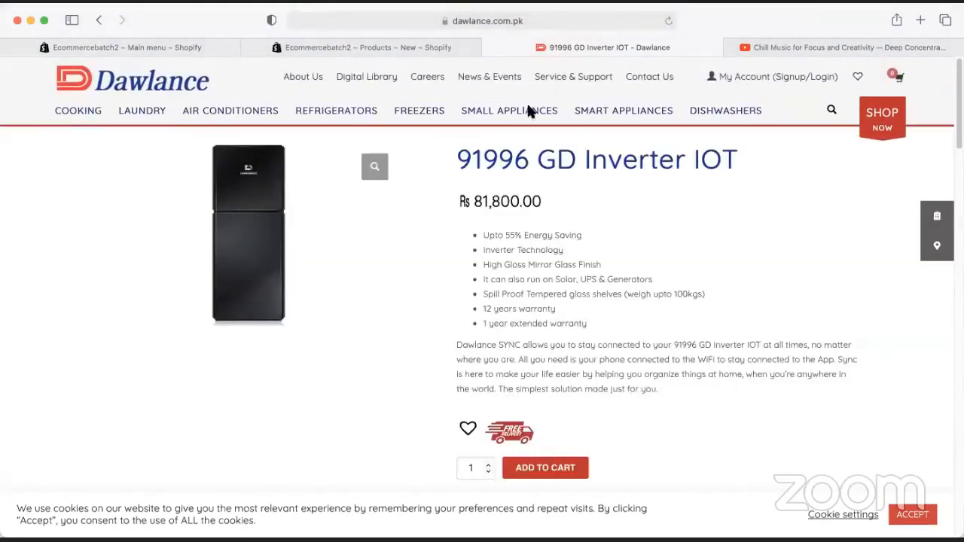
Show the Dawlance refrigerator's Reviews section and return to its Overview section.
{"action": "scroll", "coordinate": [633, 346], "scroll_direction": "down", "scroll_amount": 3}
{"action": "scroll", "coordinate": [639, 367], "scroll_direction": "down", "scroll_amount": 4}
{"action": "left_click", "coordinate": [509, 354]}
{"action": "left_click", "coordinate": [441, 354]}
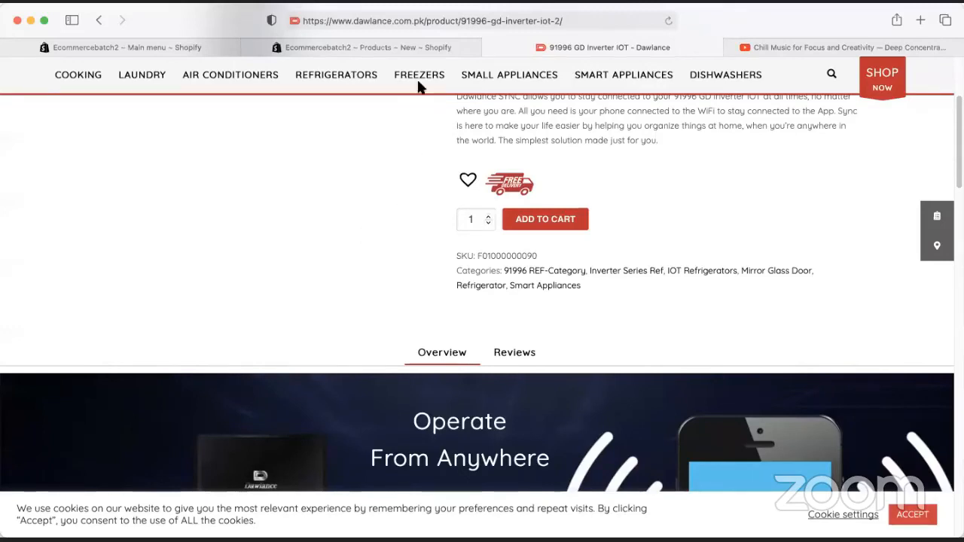
Find the JildCraft leather store through a Google search for "jild craft" and open its Minimal Wallets page for men.
{"action": "left_click", "coordinate": [445, 23]}
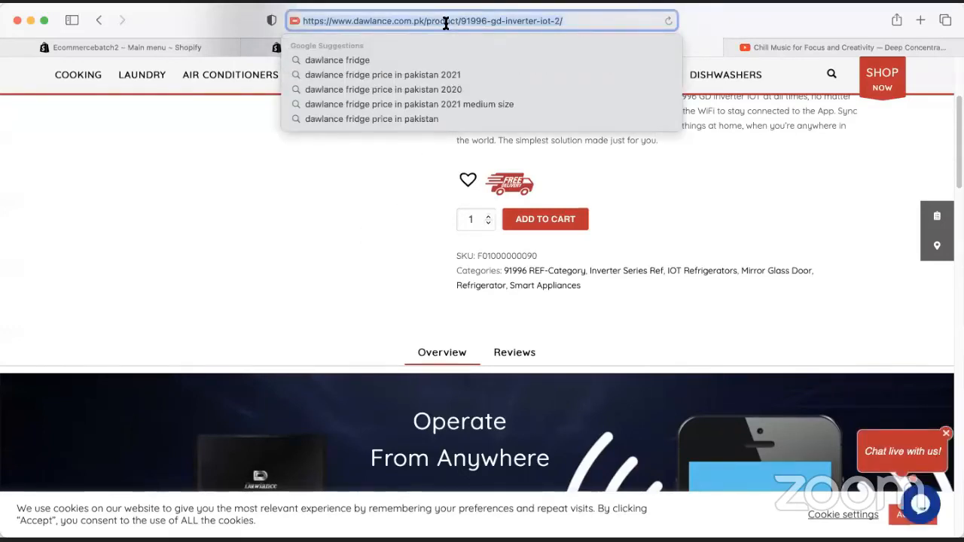
{"action": "type", "text": "jild"}
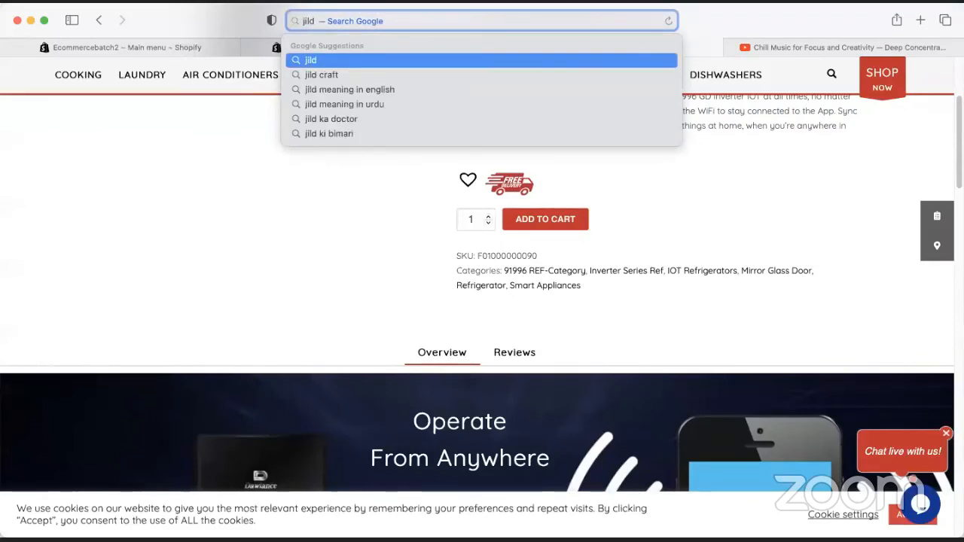
{"action": "key", "text": "Down"}
{"action": "key", "text": "Return"}
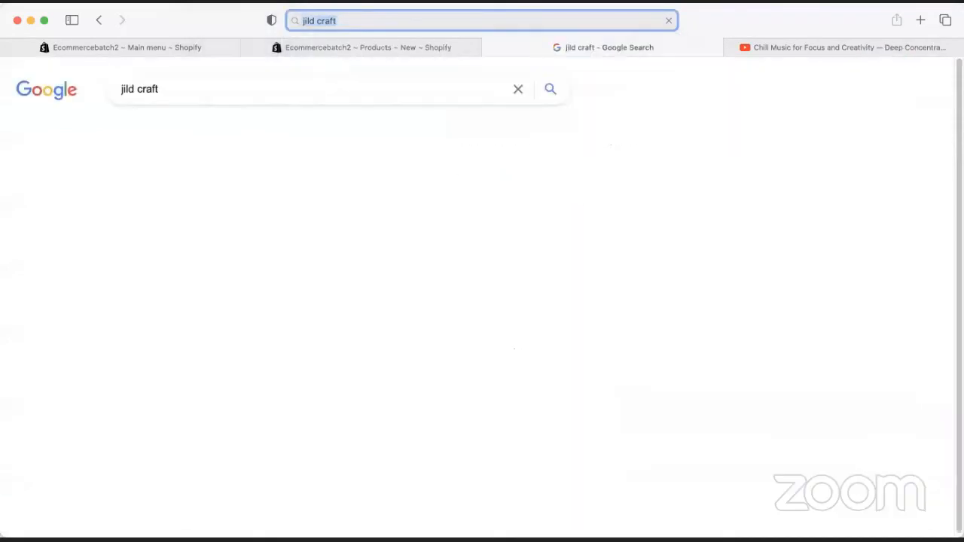
{"action": "left_click", "coordinate": [226, 205]}
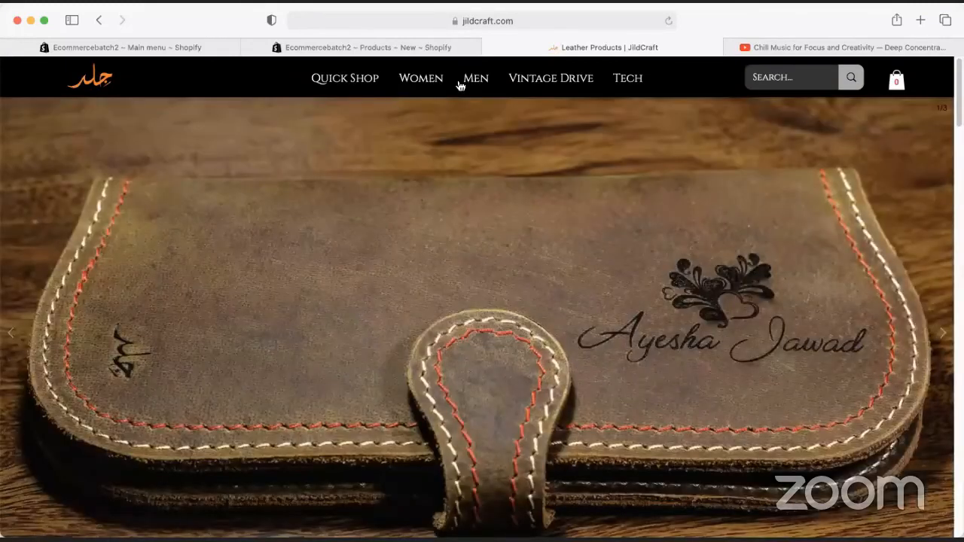
{"action": "mouse_move", "coordinate": [474, 152]}
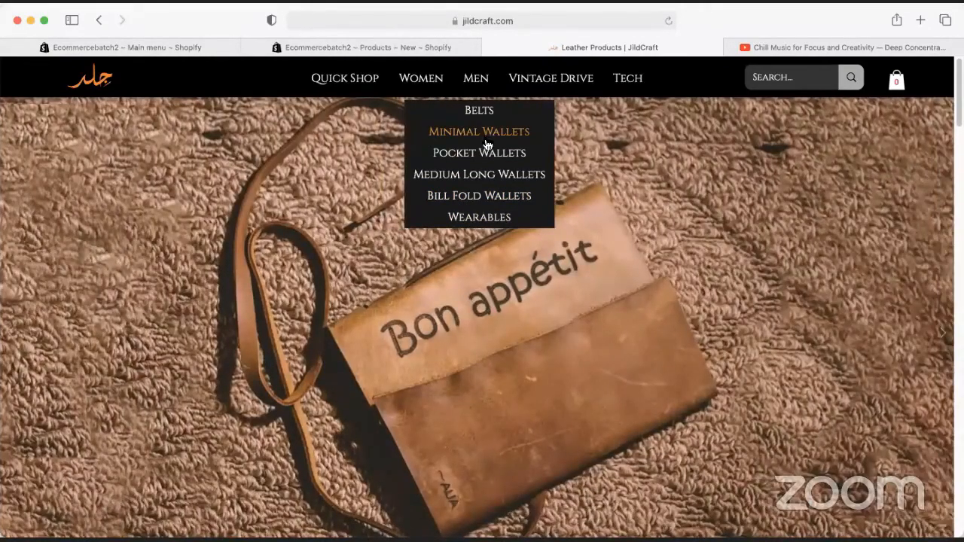
{"action": "left_click", "coordinate": [487, 145]}
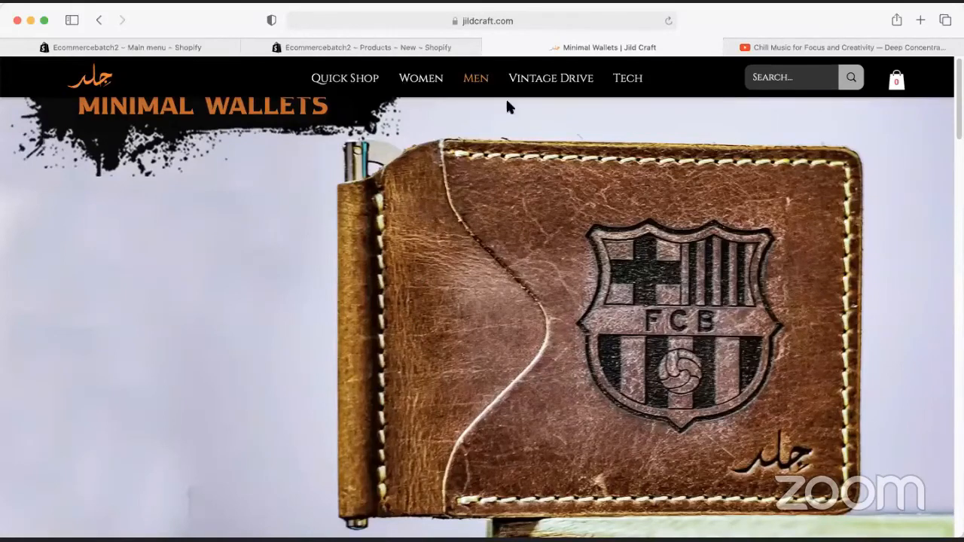
Go to YouTube, search for how to do stuff and open the How to Do Stuff? channel.
{"action": "left_click", "coordinate": [535, 20]}
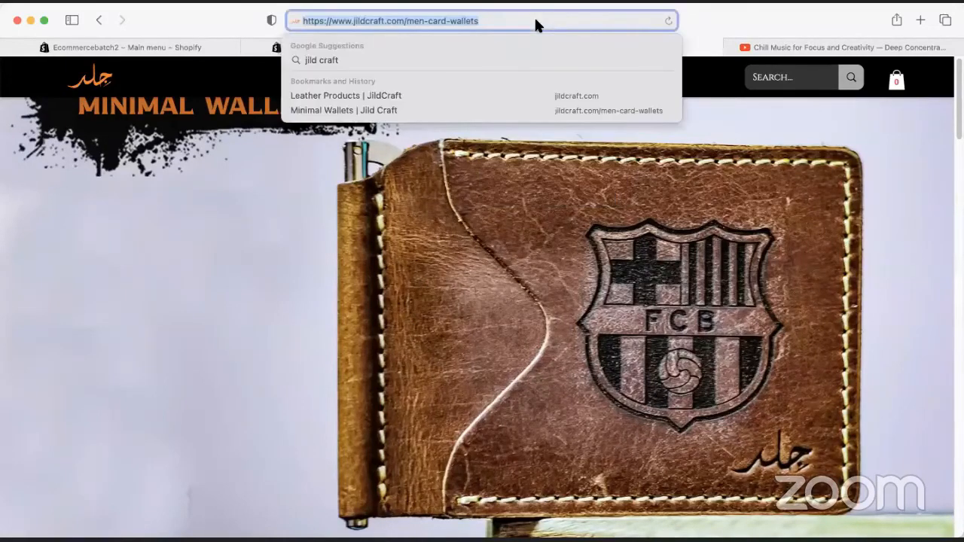
{"action": "type", "text": "you"}
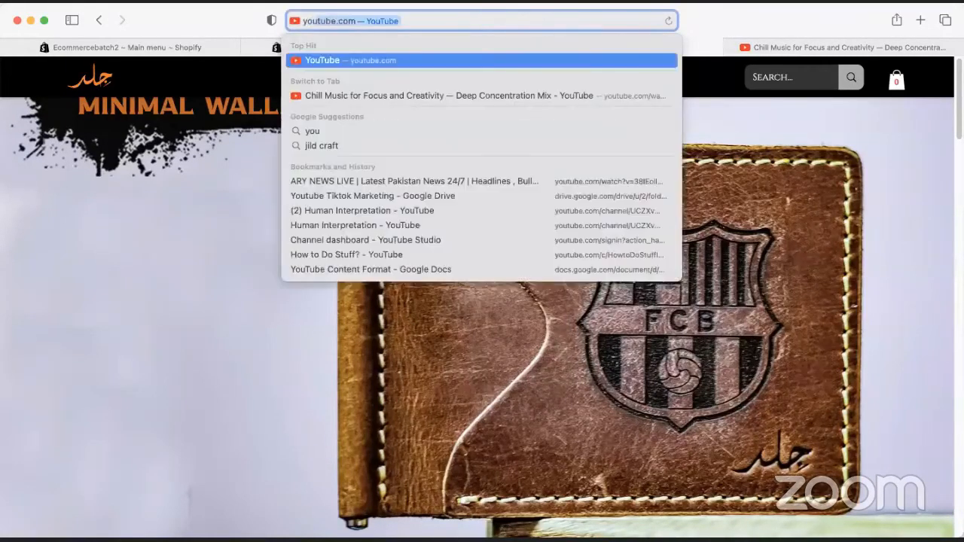
{"action": "key", "text": "Return"}
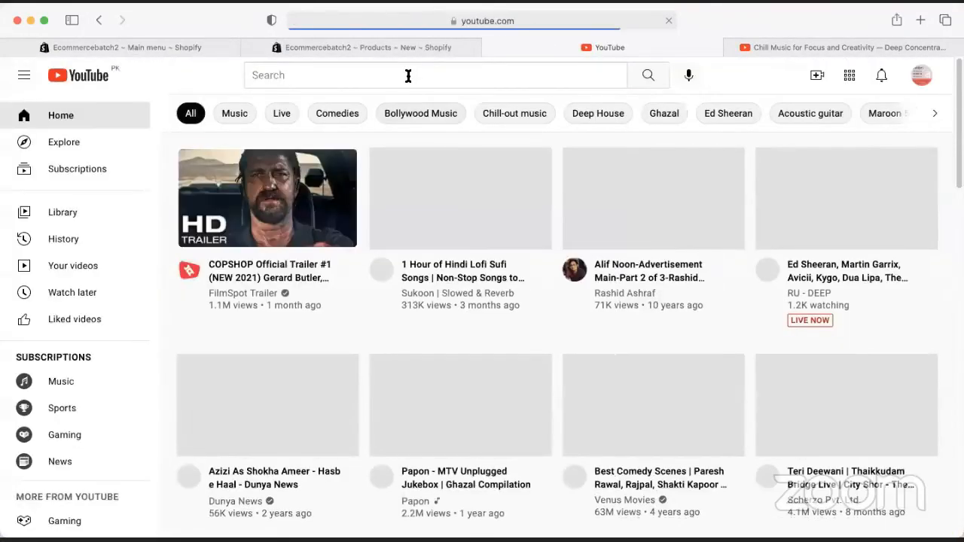
{"action": "left_click", "coordinate": [407, 76]}
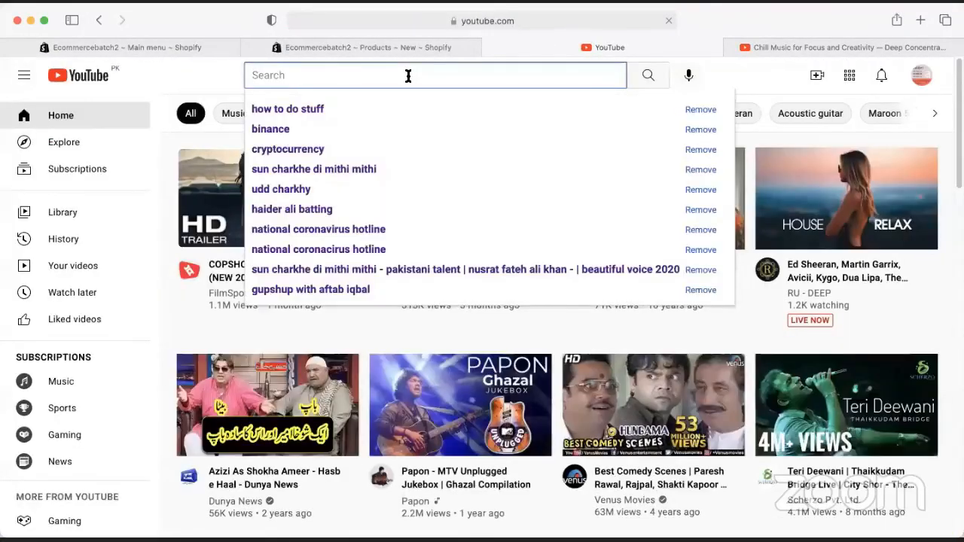
{"action": "type", "text": "how to d"}
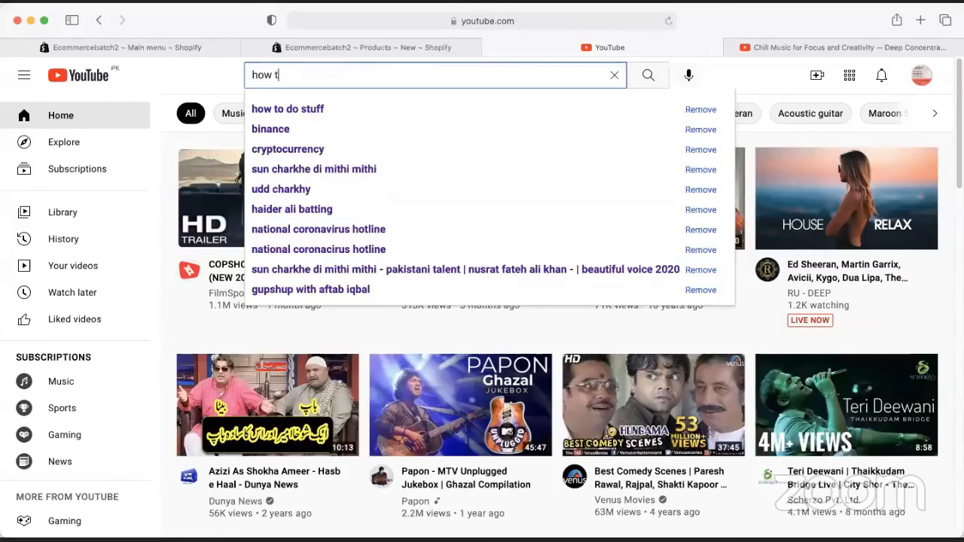
{"action": "type", "text": "o"}
{"action": "key", "text": "Down"}
{"action": "key", "text": "Return"}
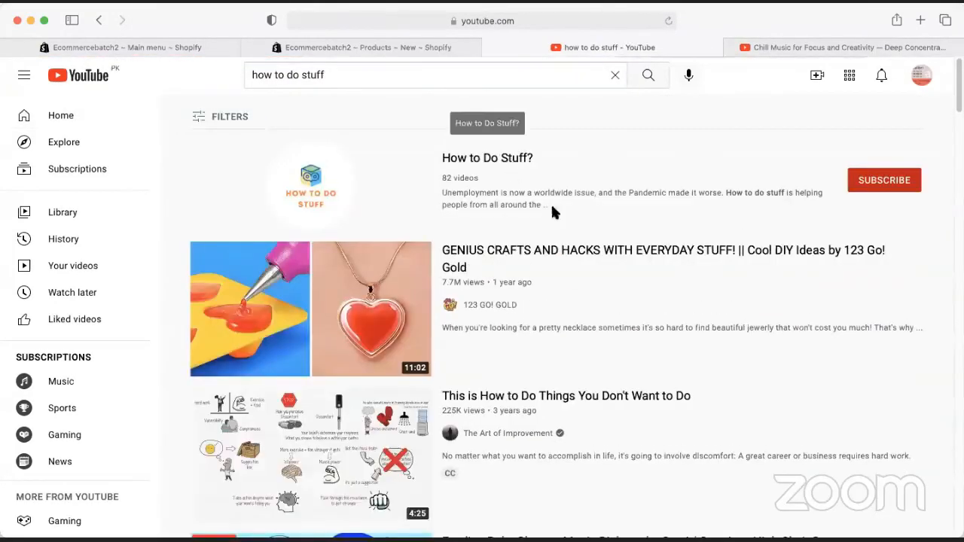
{"action": "left_click", "coordinate": [555, 209]}
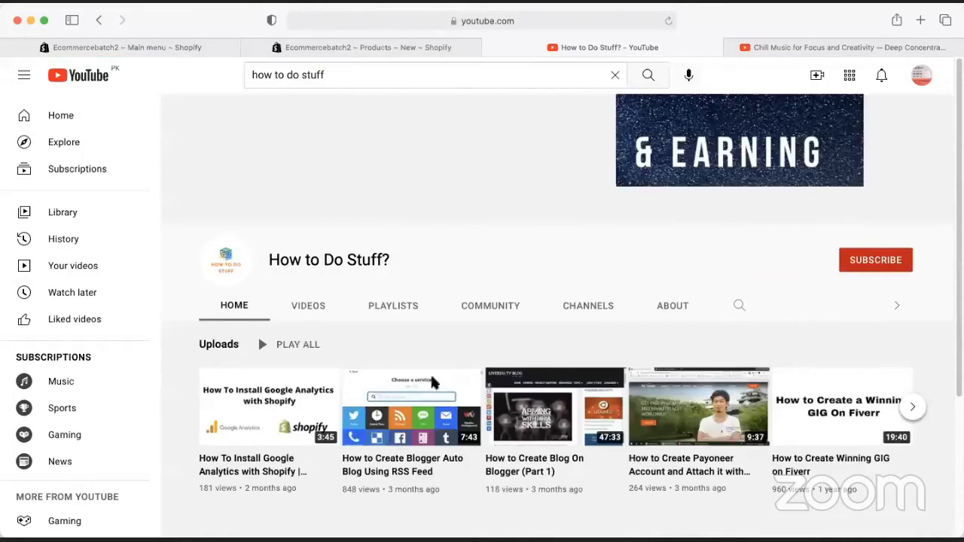
Browse all uploaded videos of the How to Do Stuff? channel and return to the Ecommercebatch2 main menu page.
{"action": "scroll", "coordinate": [399, 392], "scroll_direction": "down", "scroll_amount": 3}
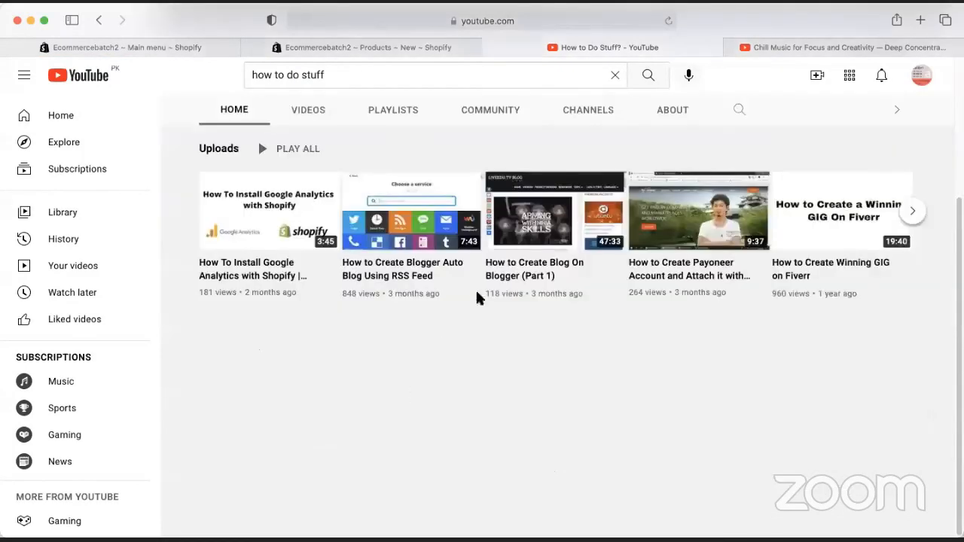
{"action": "left_click", "coordinate": [316, 117]}
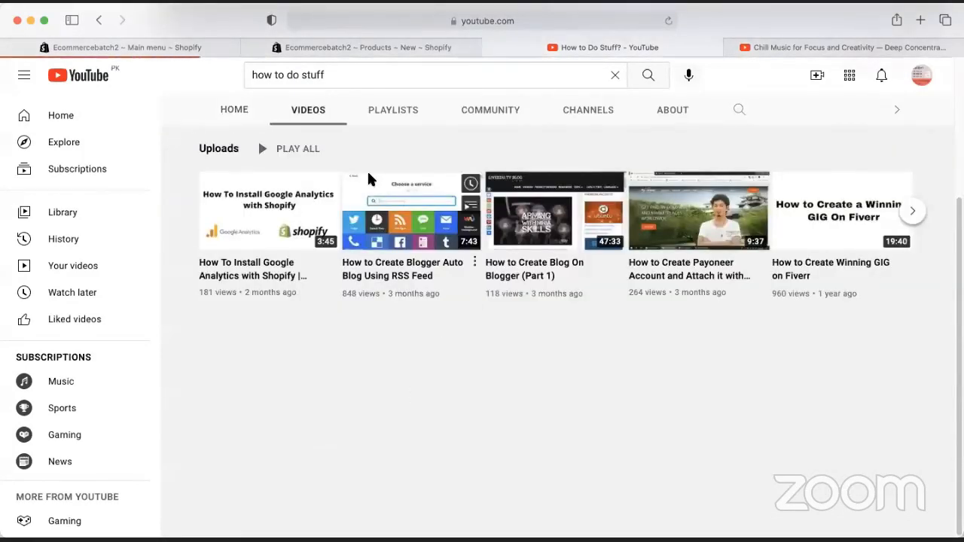
{"action": "scroll", "coordinate": [477, 301], "scroll_direction": "down", "scroll_amount": 15}
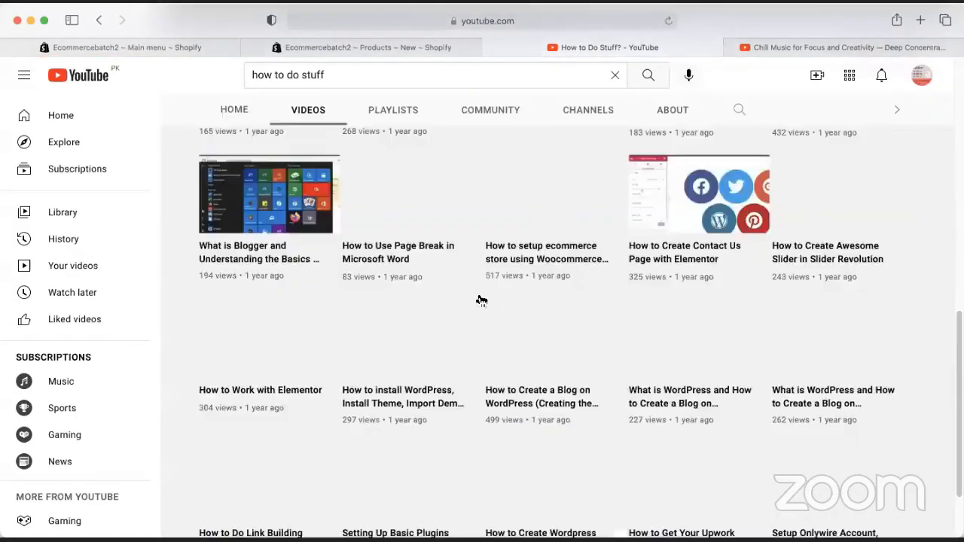
{"action": "scroll", "coordinate": [527, 346], "scroll_direction": "down", "scroll_amount": 10}
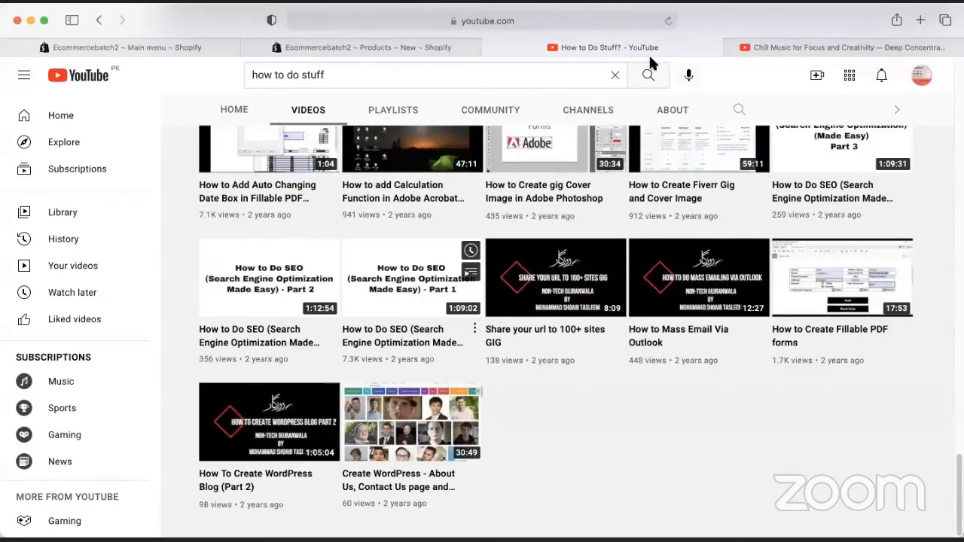
{"action": "scroll", "coordinate": [832, 404], "scroll_direction": "up", "scroll_amount": 1}
{"action": "scroll", "coordinate": [853, 378], "scroll_direction": "up", "scroll_amount": 10}
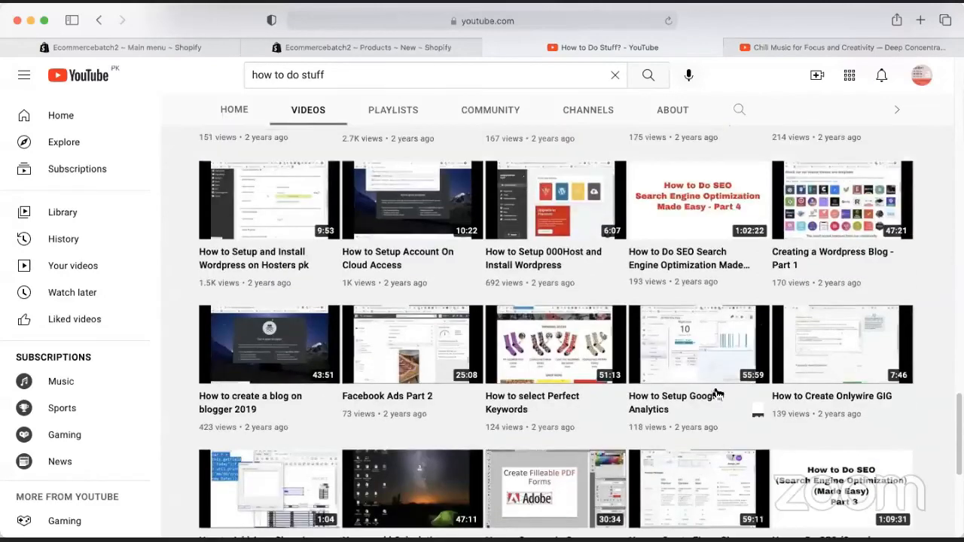
{"action": "scroll", "coordinate": [503, 304], "scroll_direction": "up", "scroll_amount": 10}
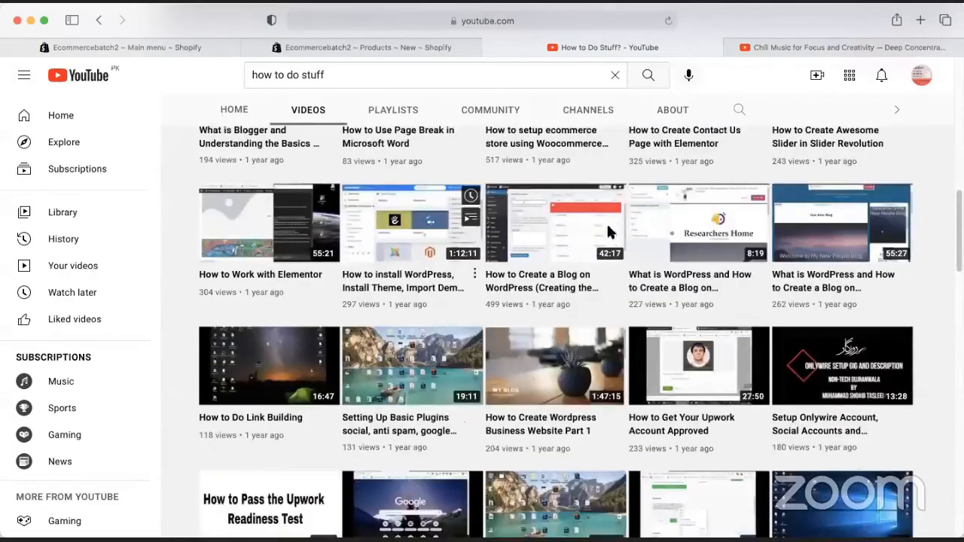
{"action": "scroll", "coordinate": [465, 389], "scroll_direction": "up", "scroll_amount": 5}
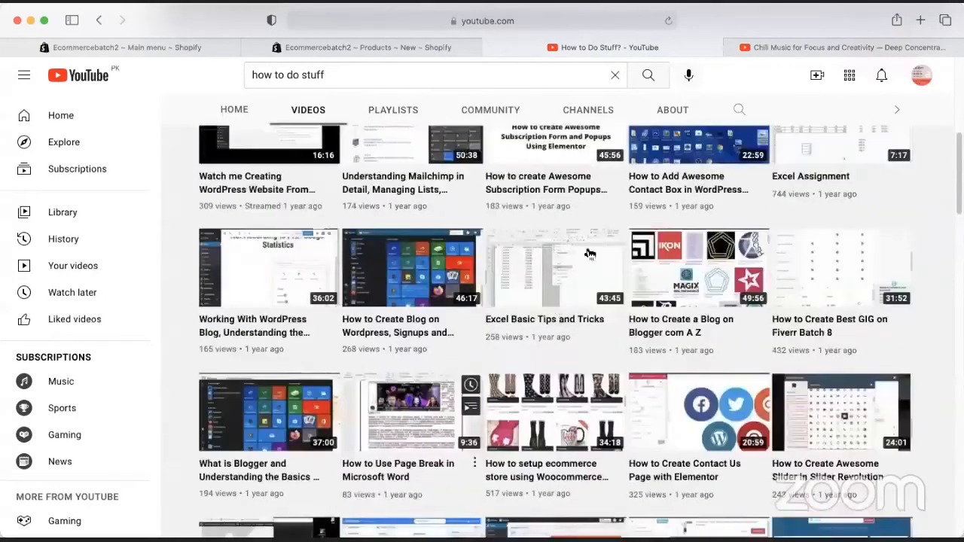
{"action": "scroll", "coordinate": [696, 140], "scroll_direction": "up", "scroll_amount": 3}
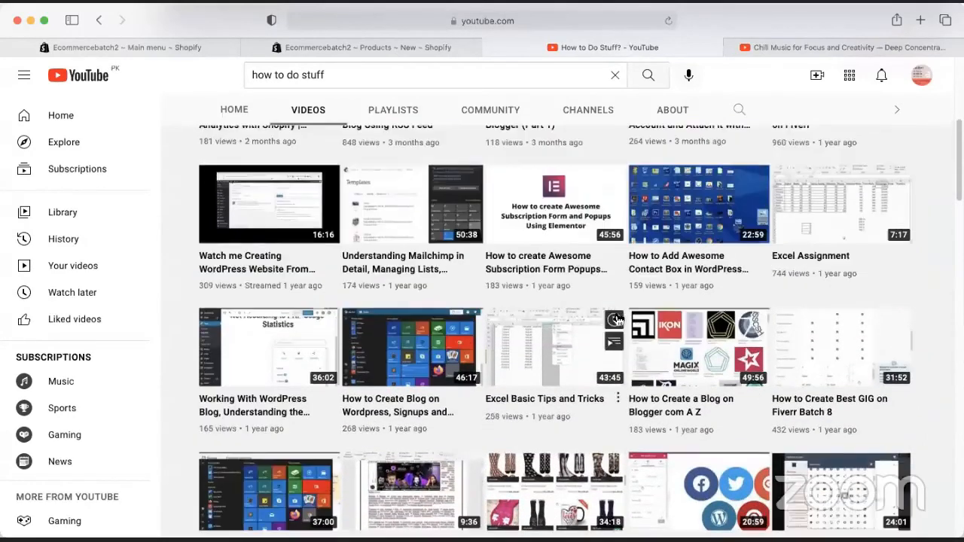
{"action": "scroll", "coordinate": [611, 334], "scroll_direction": "up", "scroll_amount": 5}
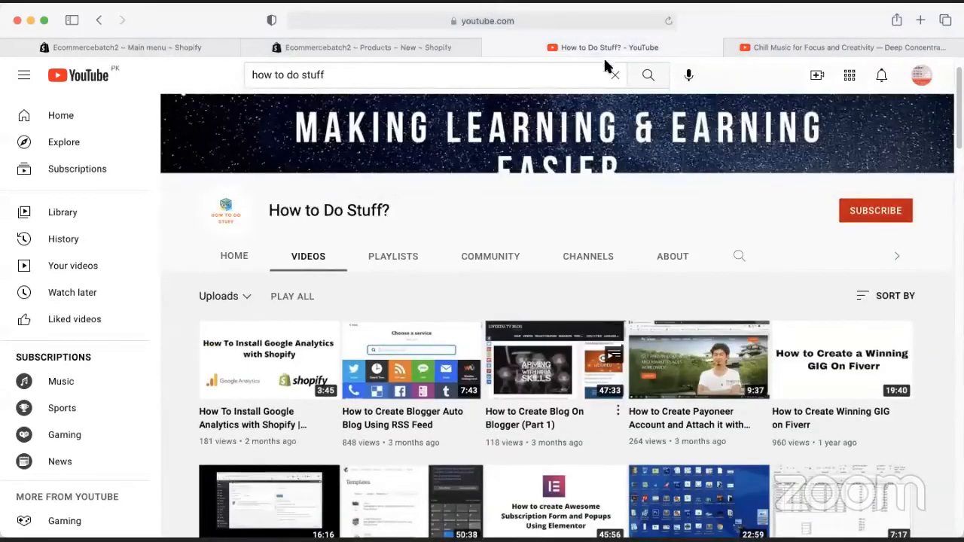
{"action": "left_click", "coordinate": [12, 48]}
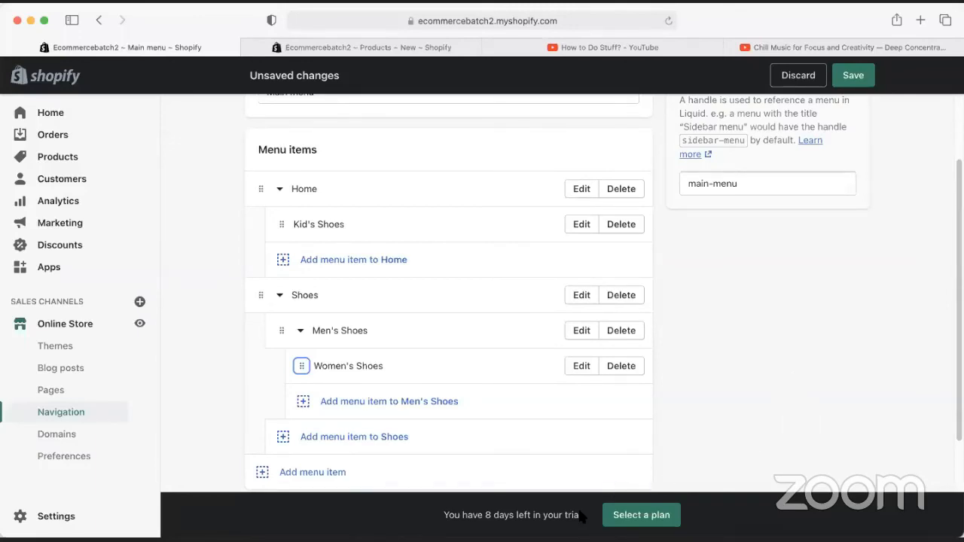
Switch to Trello and look through the complete list of boards, from the starred boards to the Sockira workspace.
{"action": "left_click", "coordinate": [542, 397]}
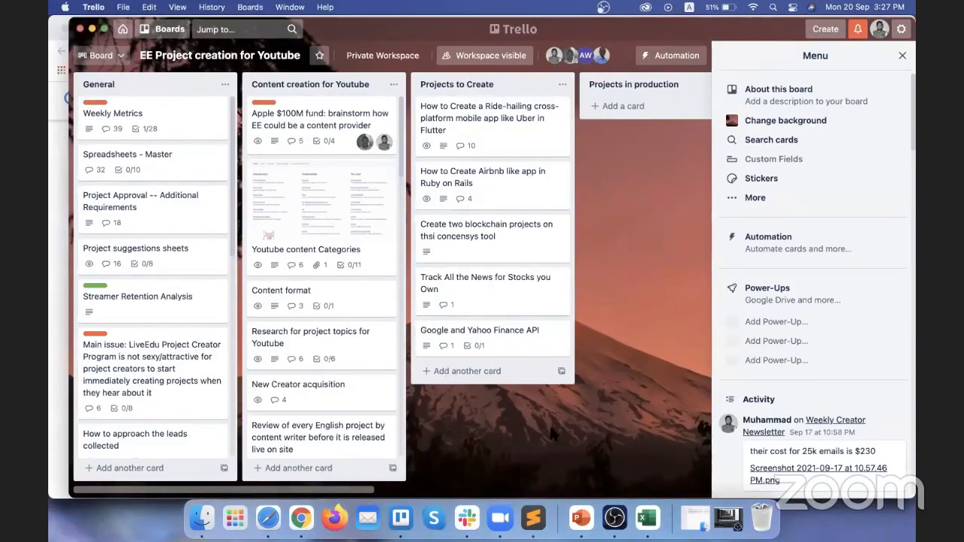
{"action": "left_click", "coordinate": [149, 25]}
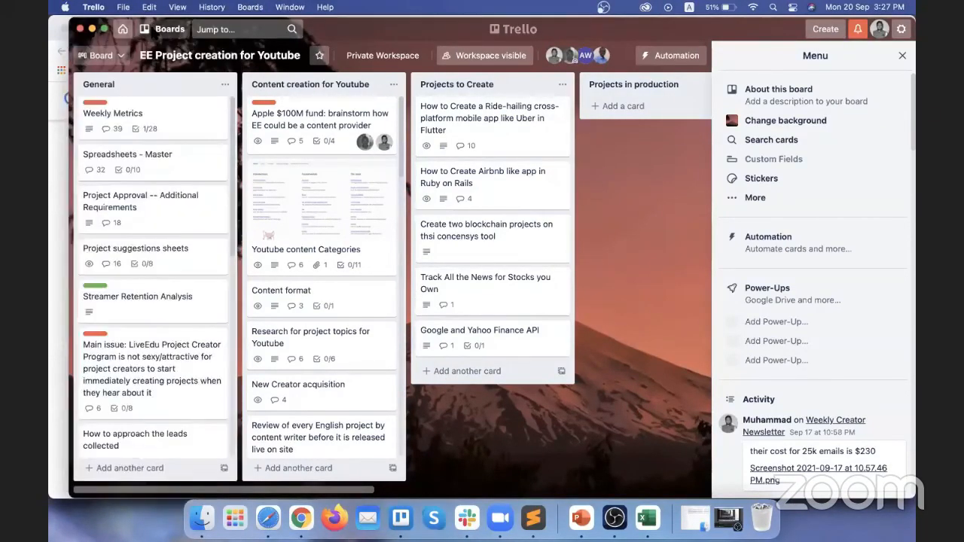
{"action": "left_click", "coordinate": [160, 28]}
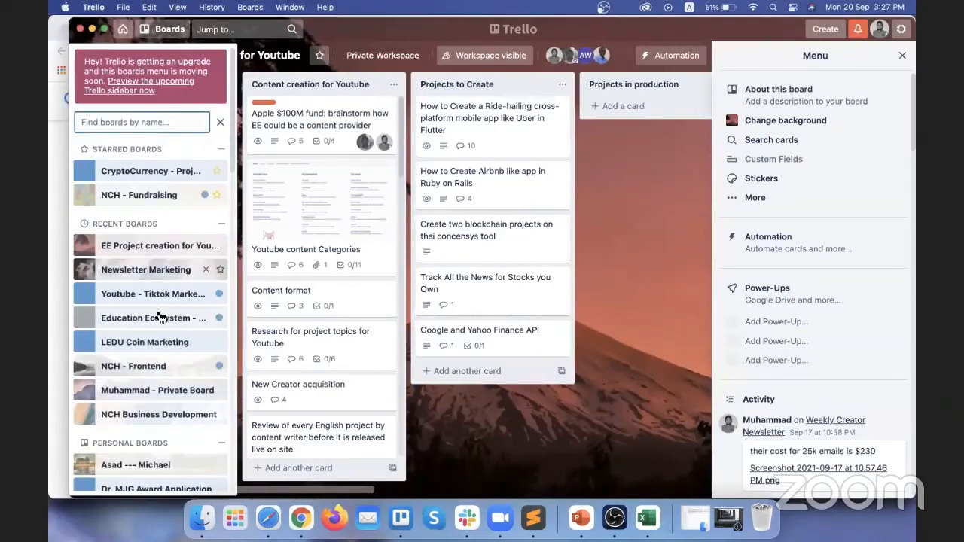
{"action": "scroll", "coordinate": [157, 318], "scroll_direction": "down", "scroll_amount": 10}
{"action": "scroll", "coordinate": [167, 335], "scroll_direction": "down", "scroll_amount": 10}
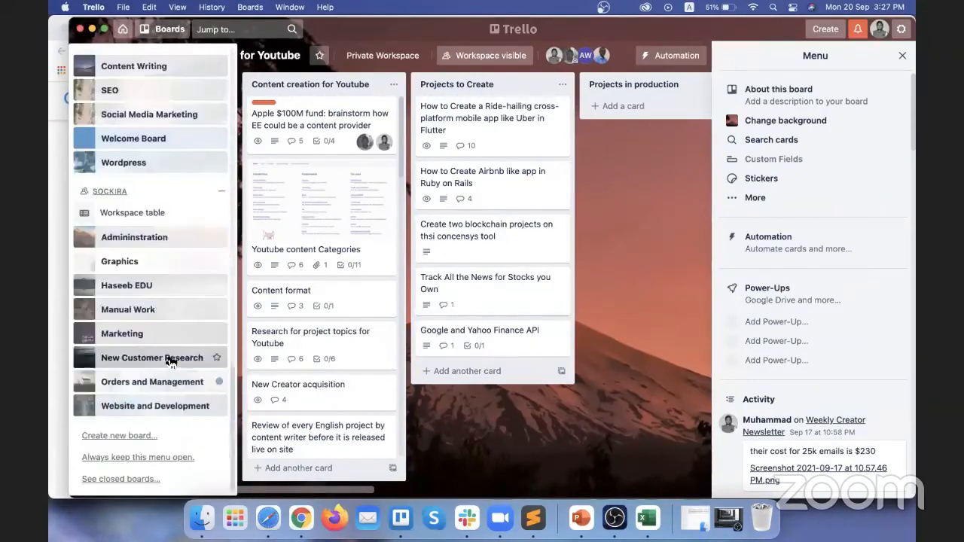
{"action": "scroll", "coordinate": [168, 357], "scroll_direction": "up", "scroll_amount": 20}
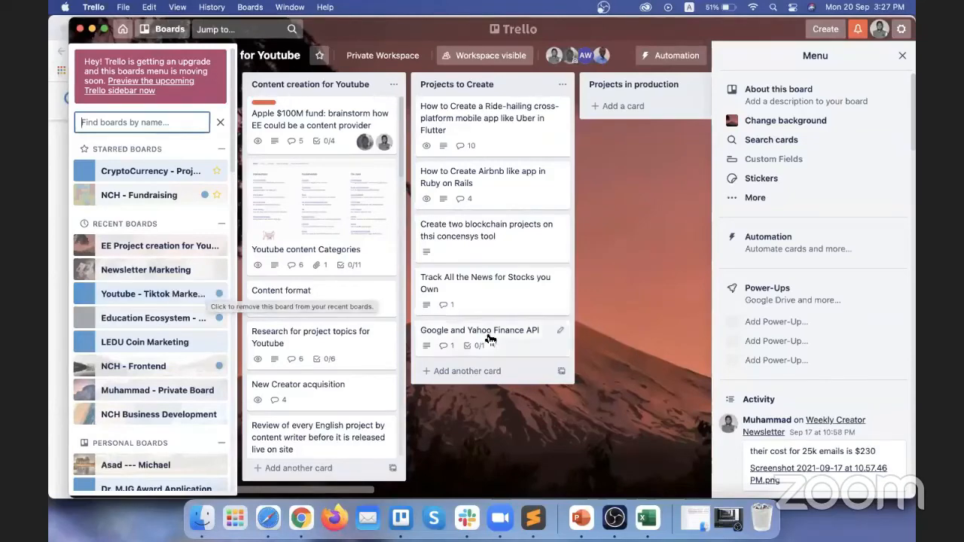
Switch to the Notes file of the LiveEdu 2020 folder in Sublime Text and skim its newsletter and road show notes.
{"action": "left_click", "coordinate": [682, 241]}
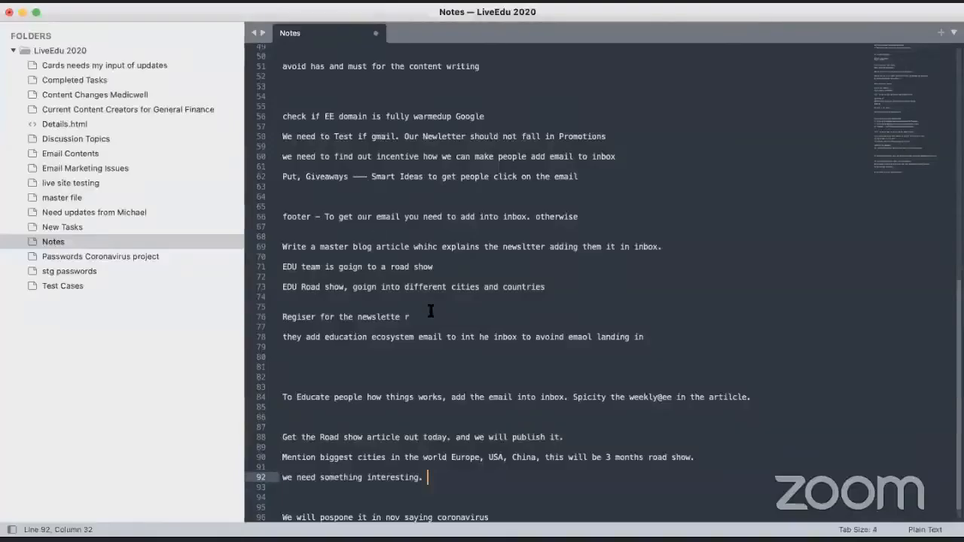
{"action": "left_click", "coordinate": [430, 185]}
{"action": "scroll", "coordinate": [441, 310], "scroll_direction": "up", "scroll_amount": 2}
{"action": "scroll", "coordinate": [441, 302], "scroll_direction": "up", "scroll_amount": 5}
{"action": "scroll", "coordinate": [441, 290], "scroll_direction": "down", "scroll_amount": 10}
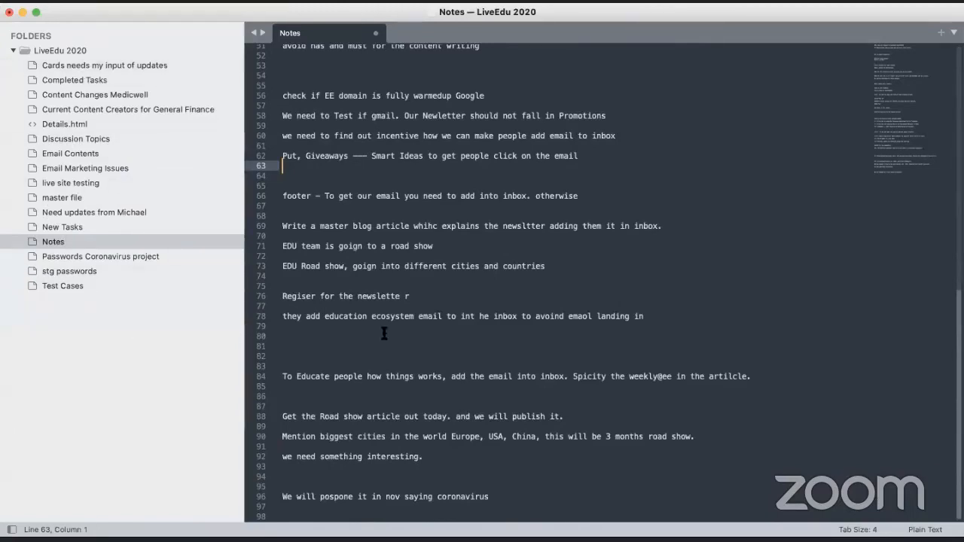
{"action": "scroll", "coordinate": [432, 343], "scroll_direction": "up", "scroll_amount": 8}
{"action": "scroll", "coordinate": [439, 409], "scroll_direction": "down", "scroll_amount": 8}
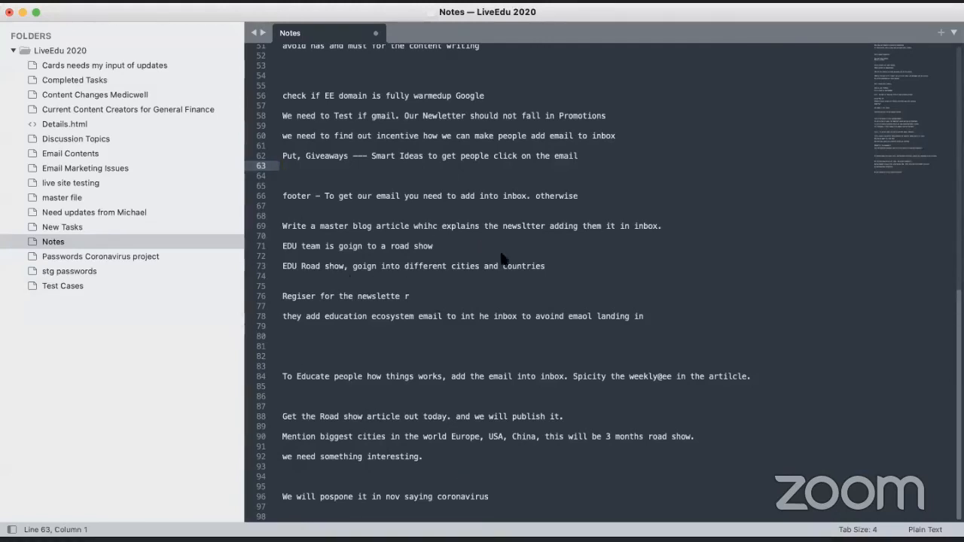
Open themeforest.net in the browser, go to its Shopify themes category and show all weekly bestsellers.
{"action": "type", "text": "themeforest.net"}
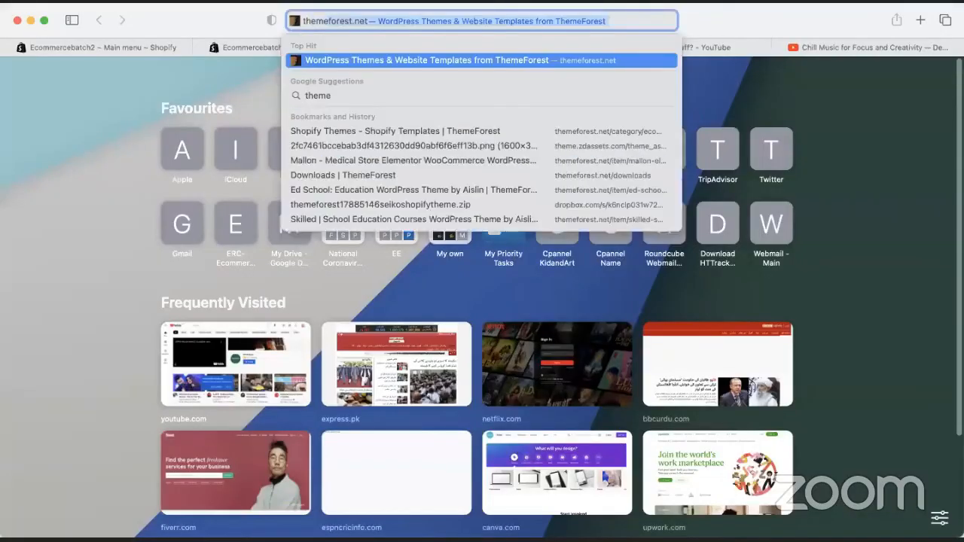
{"action": "key", "text": "Return"}
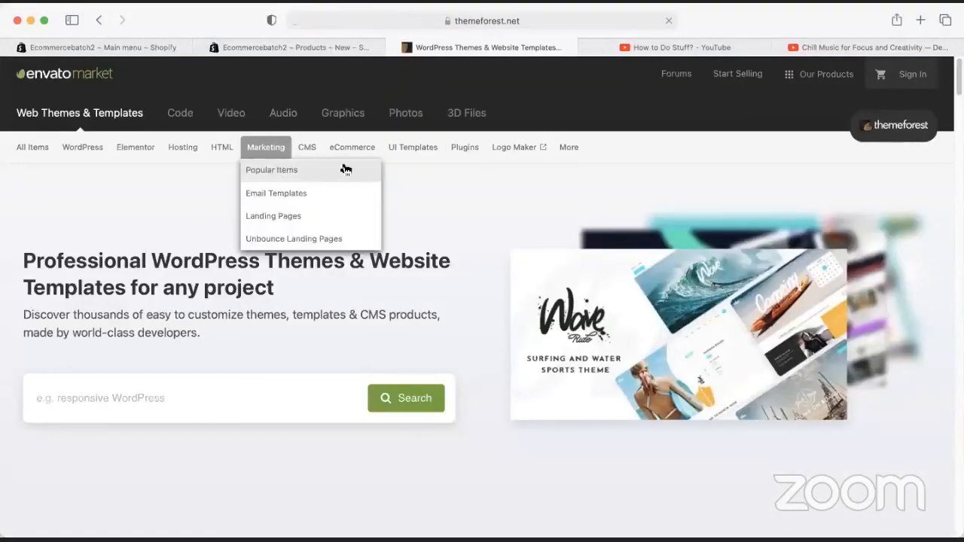
{"action": "left_click", "coordinate": [410, 380]}
{"action": "scroll", "coordinate": [327, 263], "scroll_direction": "down", "scroll_amount": 5}
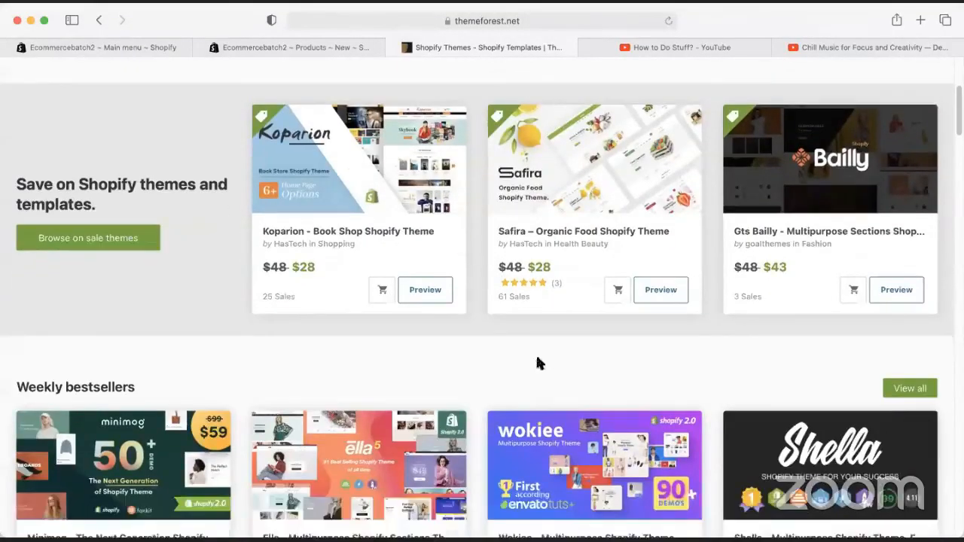
{"action": "scroll", "coordinate": [557, 384], "scroll_direction": "down", "scroll_amount": 4}
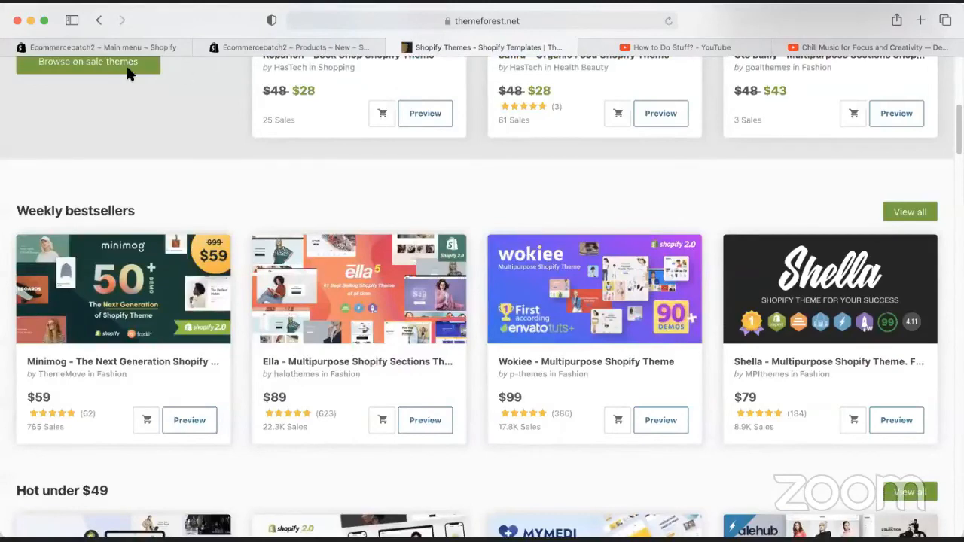
{"action": "left_click", "coordinate": [910, 212]}
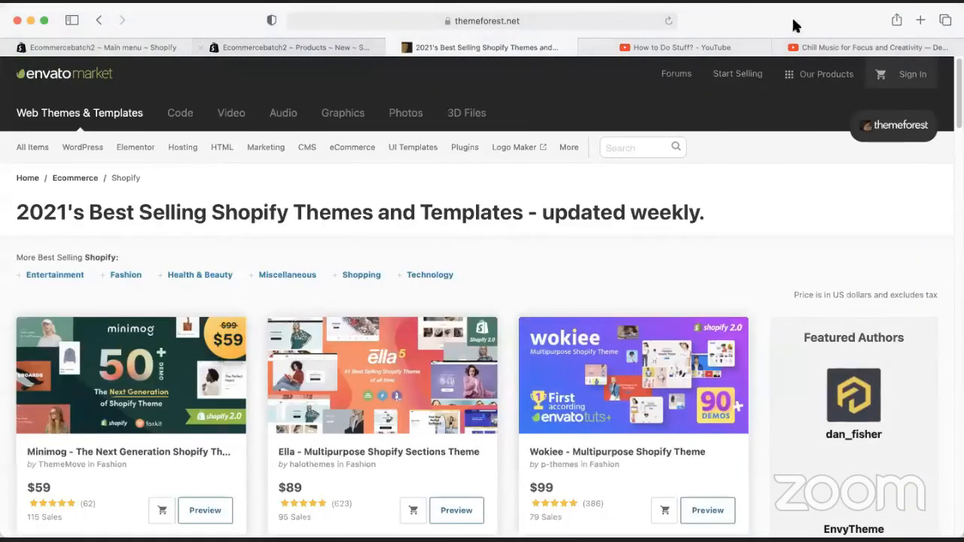
Browse the 2021 best-selling Shopify themes on ThemeForest, comparing their previews, prices, ratings and sales.
{"action": "scroll", "coordinate": [544, 221], "scroll_direction": "down", "scroll_amount": 5}
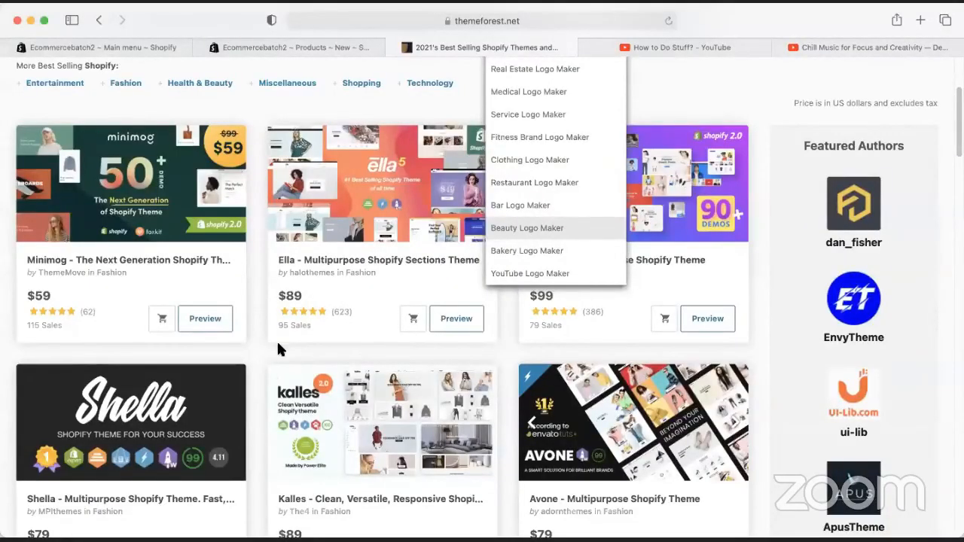
{"action": "scroll", "coordinate": [316, 352], "scroll_direction": "down", "scroll_amount": 6}
{"action": "scroll", "coordinate": [355, 359], "scroll_direction": "down", "scroll_amount": 1}
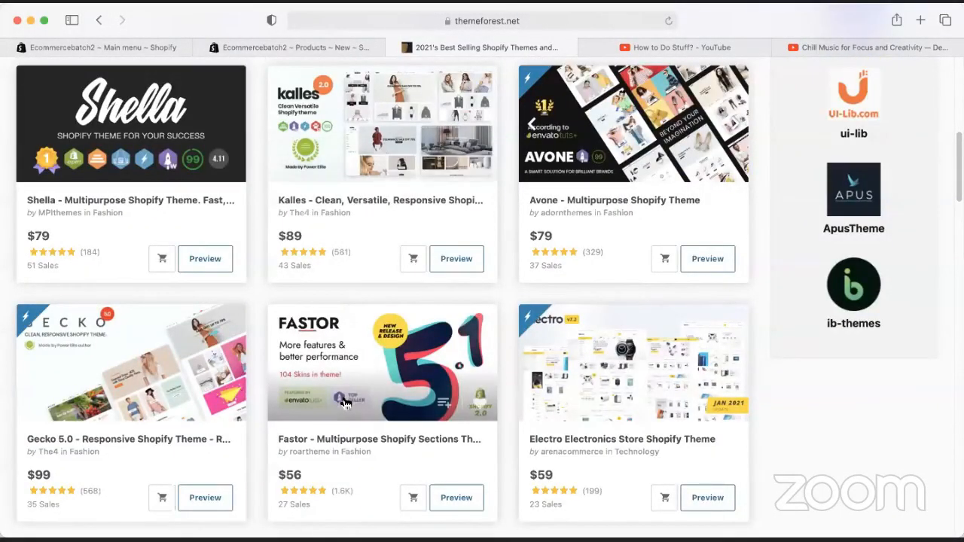
{"action": "scroll", "coordinate": [352, 394], "scroll_direction": "up", "scroll_amount": 4}
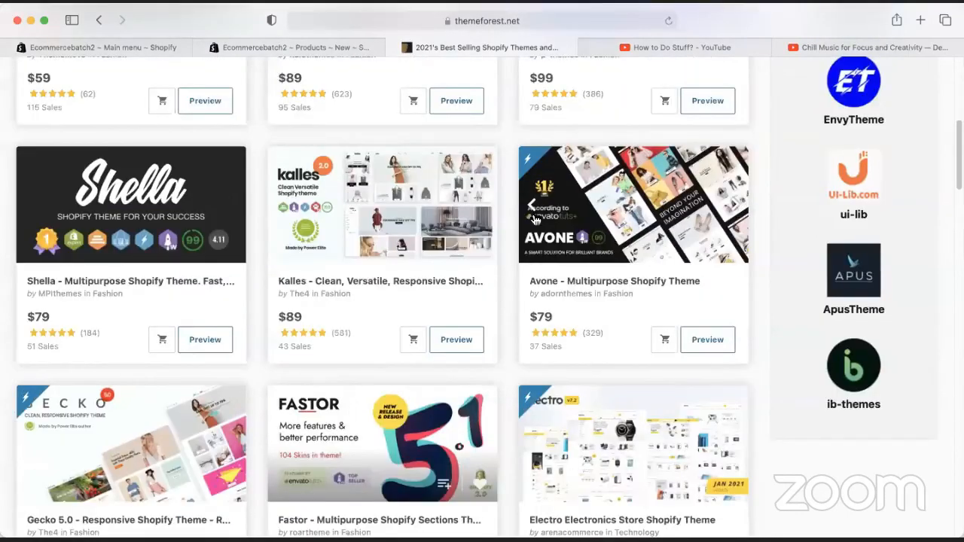
{"action": "scroll", "coordinate": [335, 213], "scroll_direction": "up", "scroll_amount": 3}
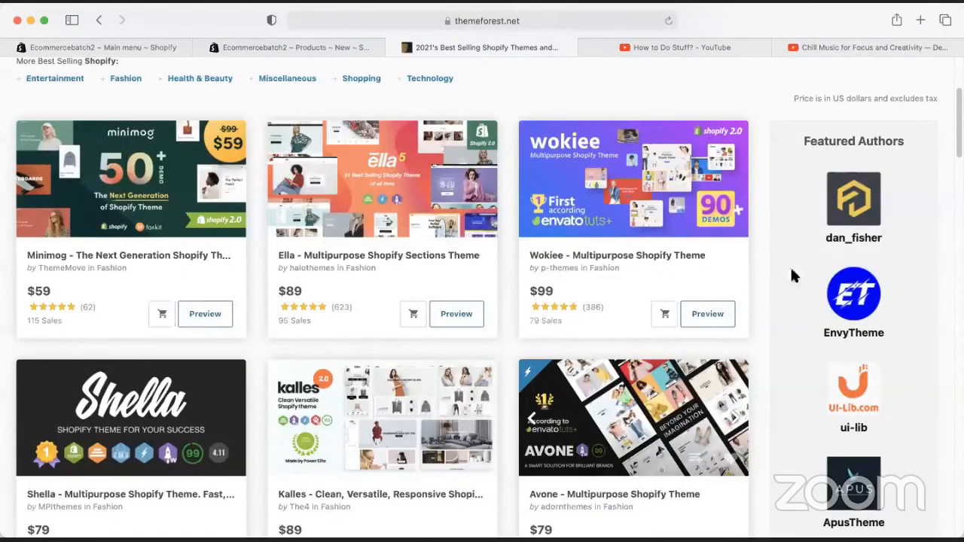
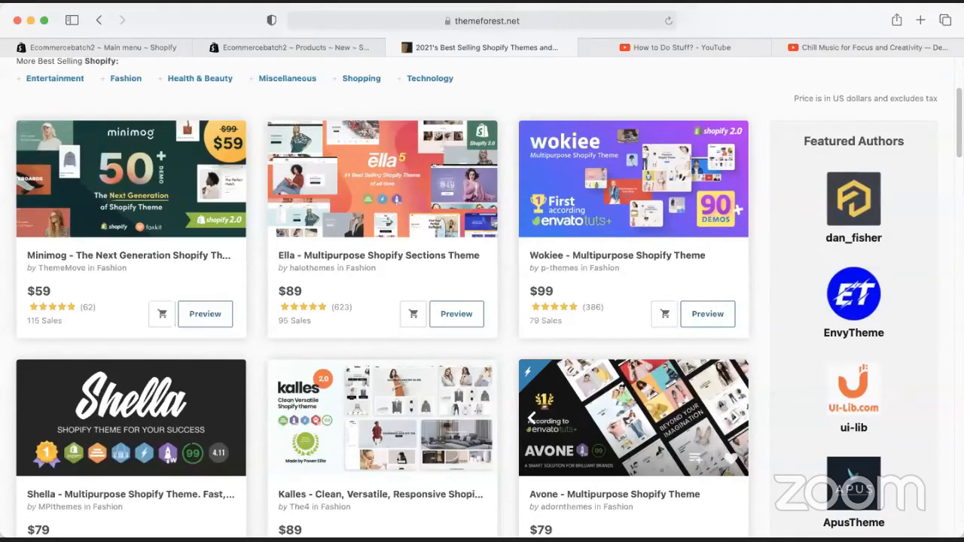
Switch to the Book1 workbook in Excel and enter "Manage and Grow your Shopify Store" in cell A7.
{"action": "left_click", "coordinate": [573, 530]}
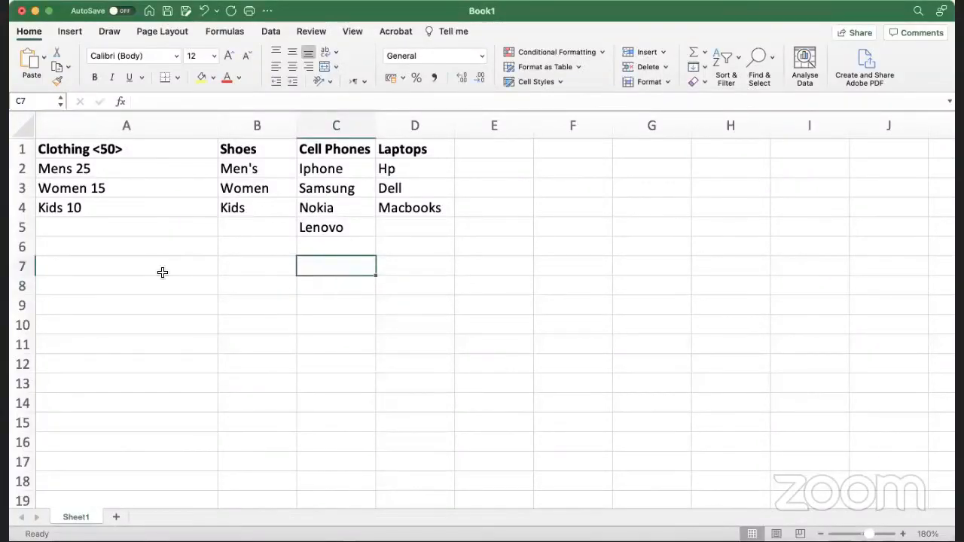
{"action": "left_click", "coordinate": [165, 266]}
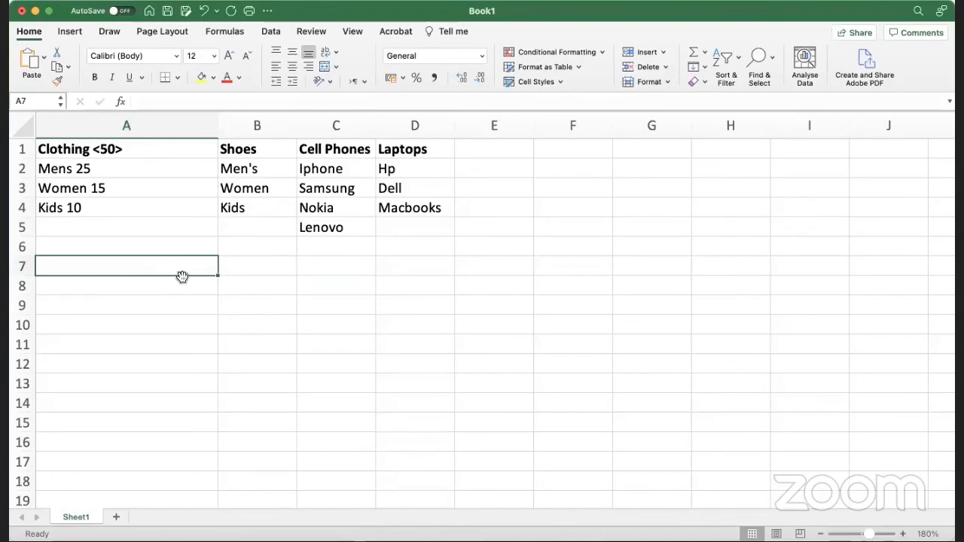
{"action": "type", "text": "I will"}
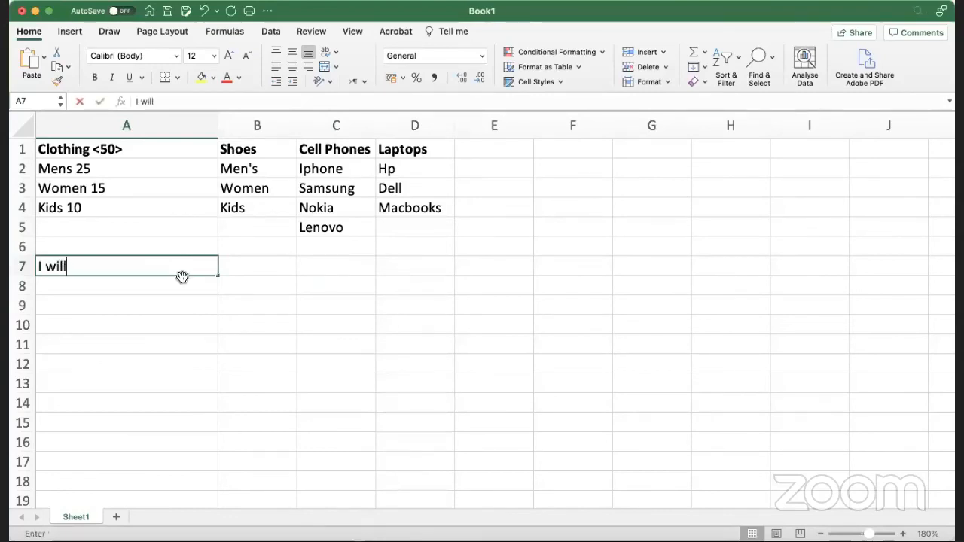
{"action": "key", "text": "BackSpace"}
{"action": "key", "text": "BackSpace"}
{"action": "key", "text": "BackSpace"}
{"action": "key", "text": "BackSpace"}
{"action": "key", "text": "BackSpace"}
{"action": "key", "text": "BackSpace"}
{"action": "type", "text": "Namge an"}
{"action": "key", "text": "BackSpace"}
{"action": "key", "text": "BackSpace"}
{"action": "key", "text": "BackSpace"}
{"action": "key", "text": "BackSpace"}
{"action": "key", "text": "BackSpace"}
{"action": "key", "text": "BackSpace"}
{"action": "key", "text": "BackSpace"}
{"action": "key", "text": "BackSpace"}
{"action": "type", "text": "Mangae"}
{"action": "key", "text": "BackSpace"}
{"action": "key", "text": "BackSpace"}
{"action": "key", "text": "BackSpace"}
{"action": "key", "text": "BackSpace"}
{"action": "key", "text": "BackSpace"}
{"action": "key", "text": "BackSpace"}
{"action": "type", "text": "Manage and "}
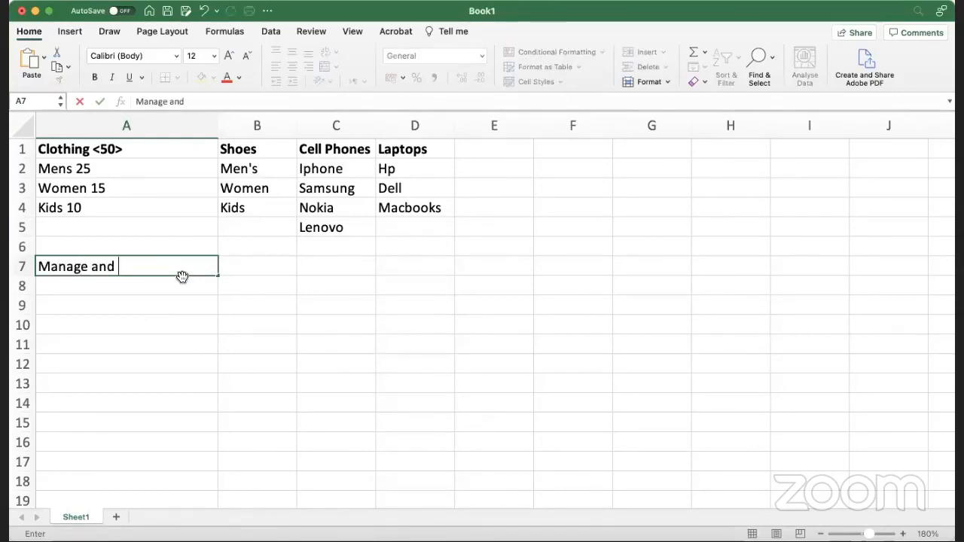
{"action": "type", "text": "Grow your"}
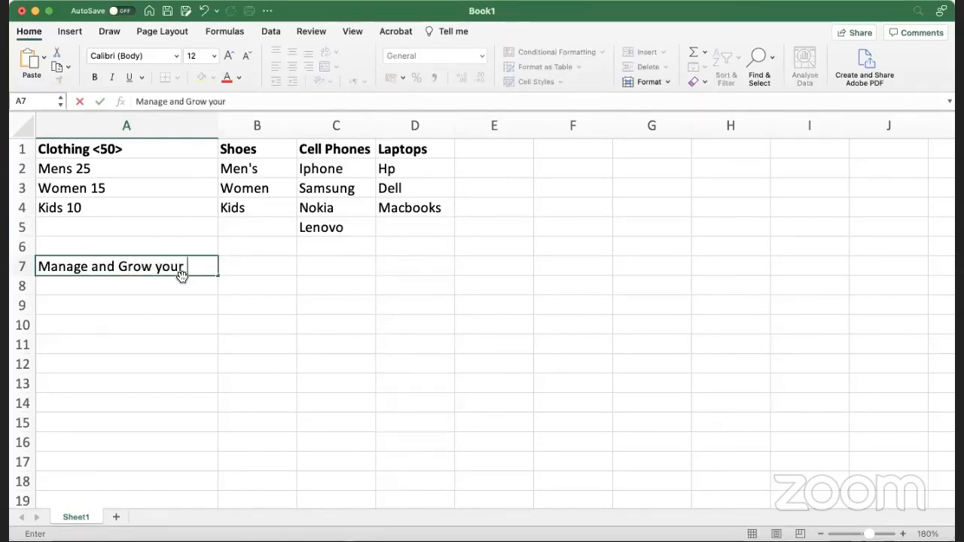
{"action": "type", "text": " Shopify Store"}
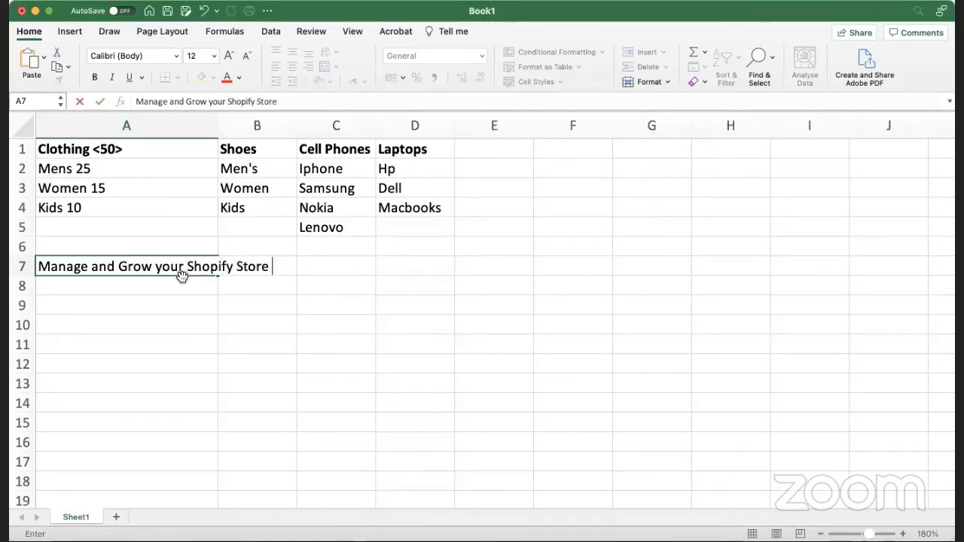
{"action": "key", "text": "Return"}
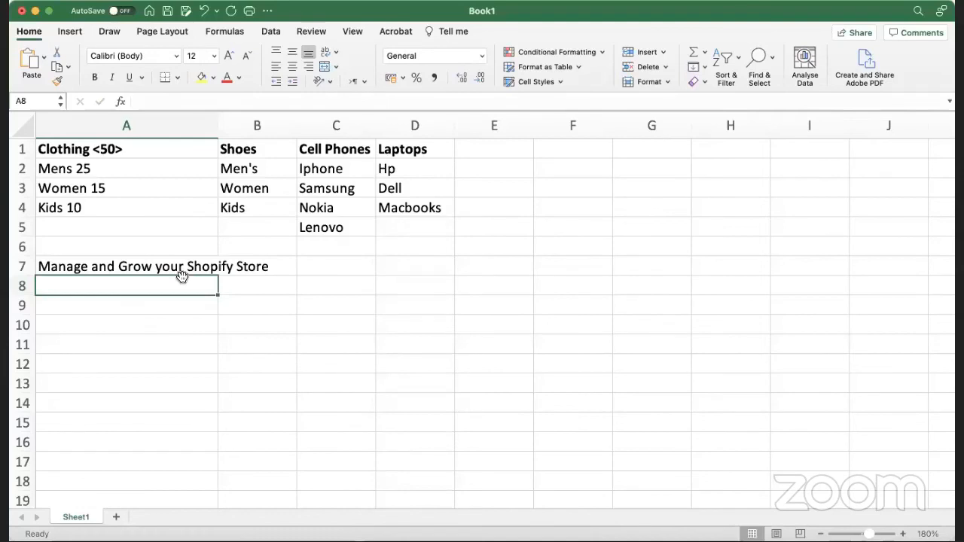
Enter "Create Awesome Shopify Store" in cell A8 as the second service idea.
{"action": "type", "text": "Create A"}
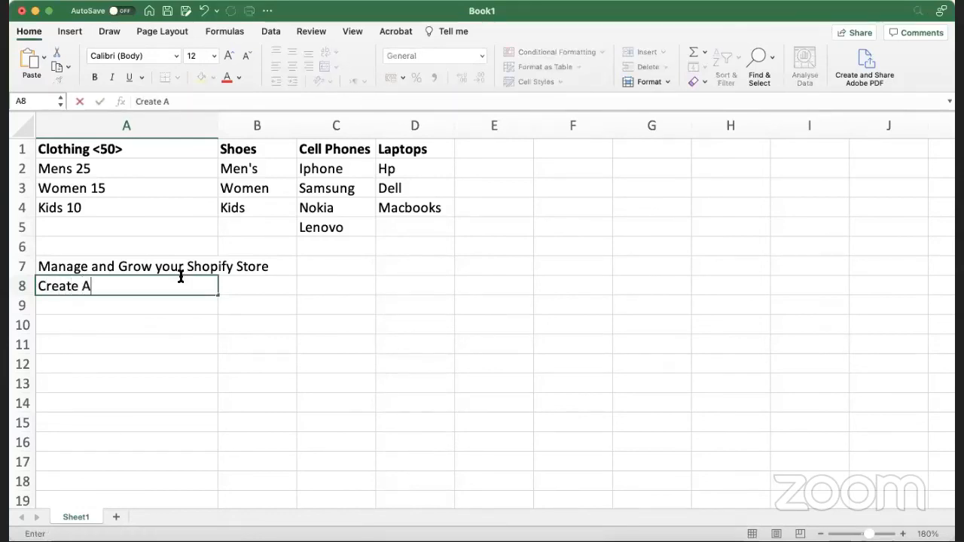
{"action": "type", "text": "wesome Shopi"}
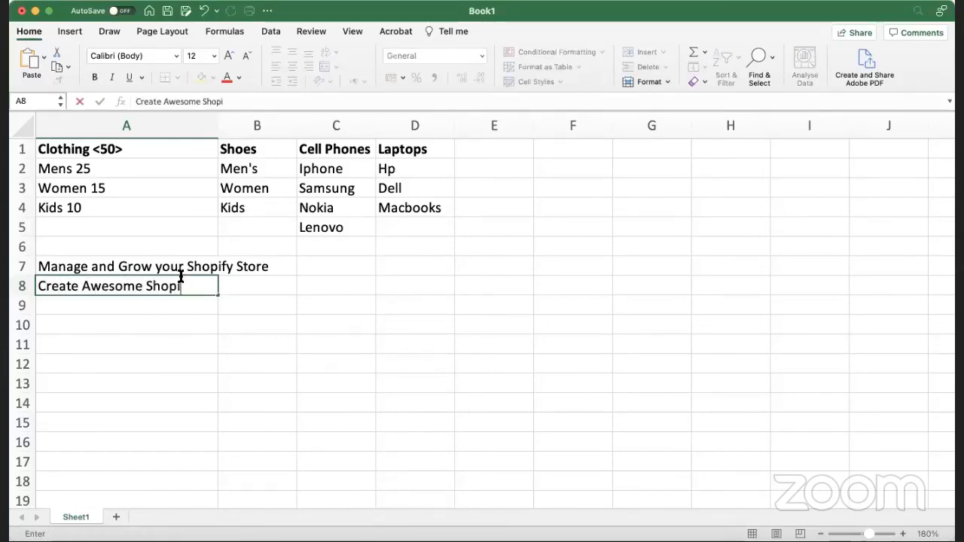
{"action": "type", "text": "fy Store"}
{"action": "key", "text": "Return"}
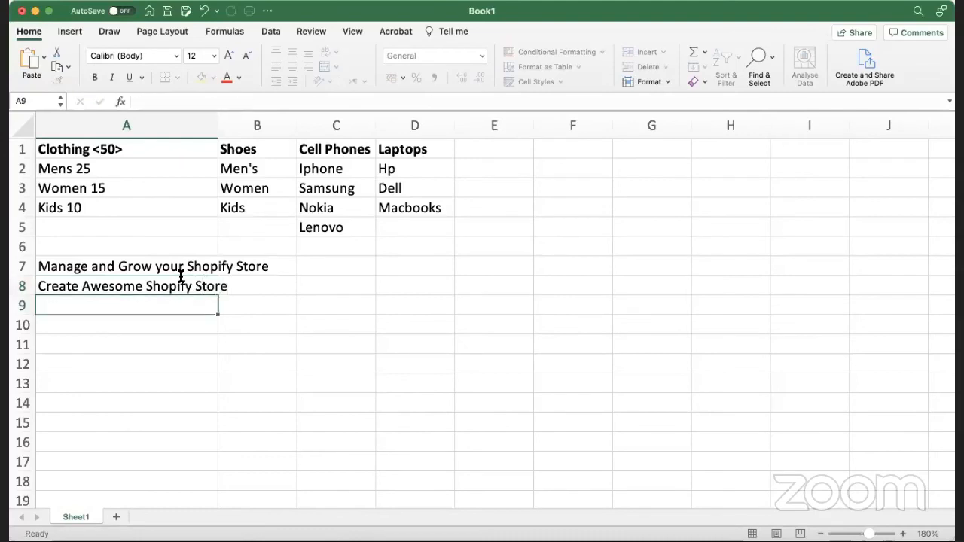
Enter "Create Converting POD Store" in cell A9, overriding the suggested autocomplete text.
{"action": "type", "text": "Create "}
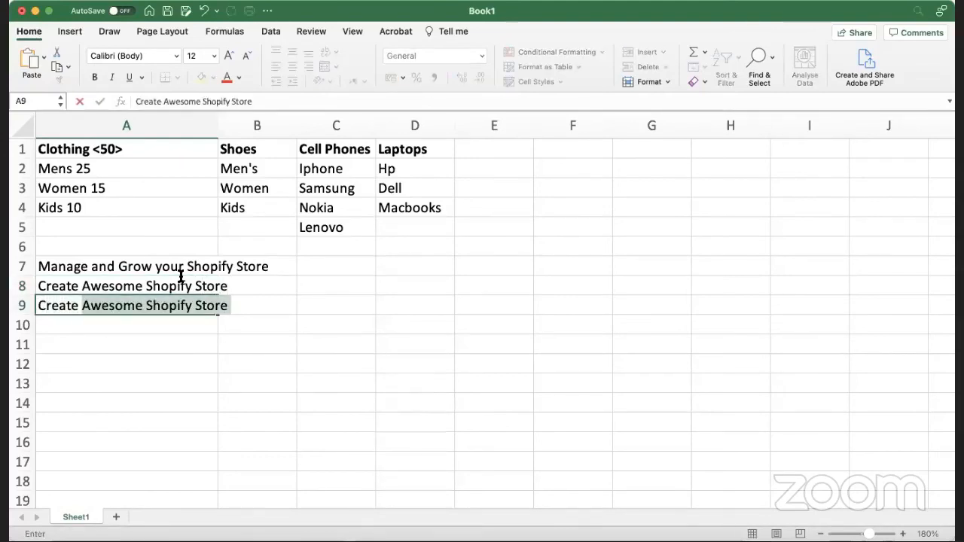
{"action": "type", "text": "Convert"}
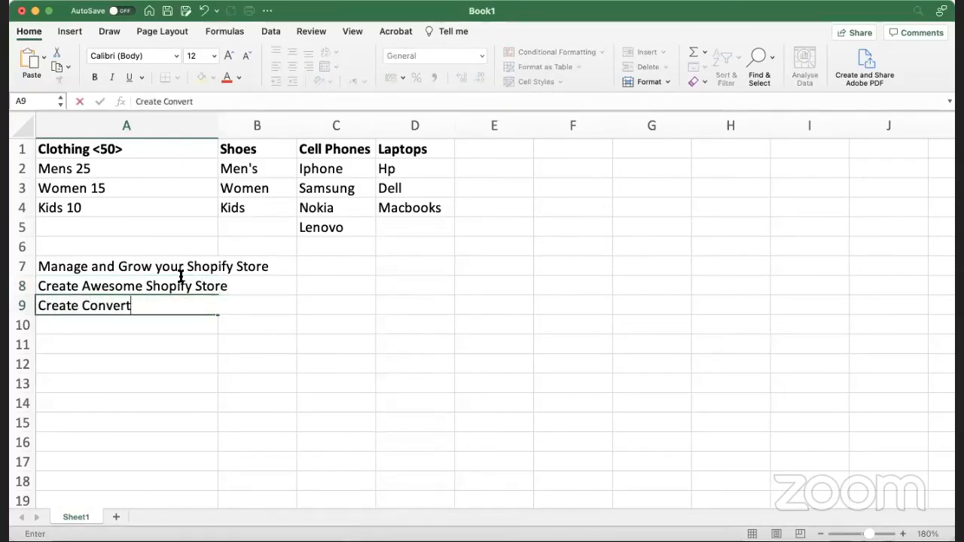
{"action": "type", "text": "ing POD "}
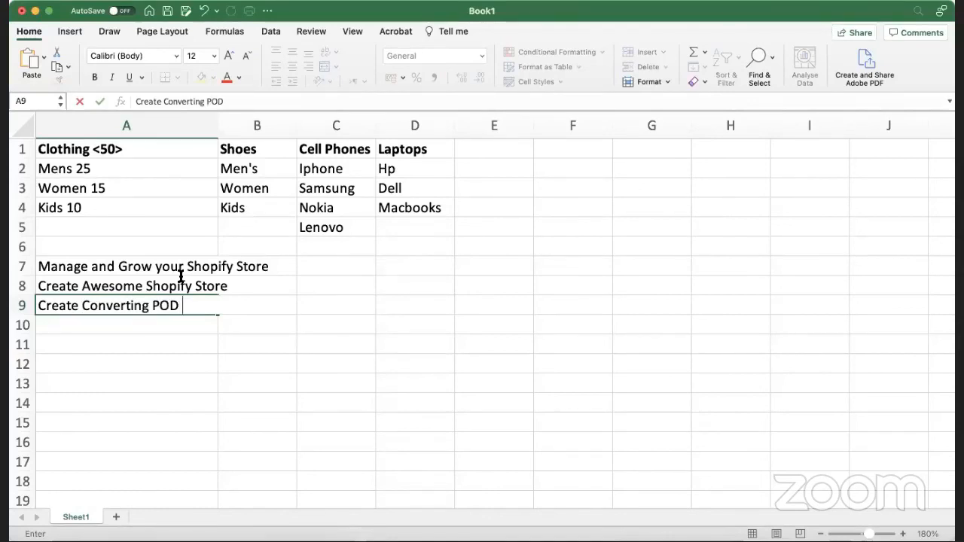
{"action": "type", "text": "Store"}
{"action": "key", "text": "Return"}
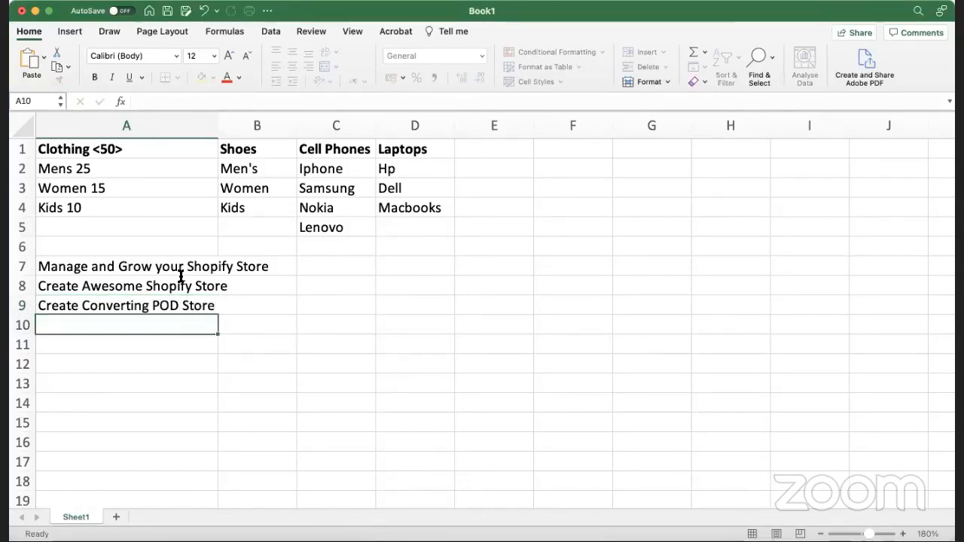
Add "Create Converting Dropshipping store" to the service list in cell A10.
{"action": "type", "text": "Create Conve"}
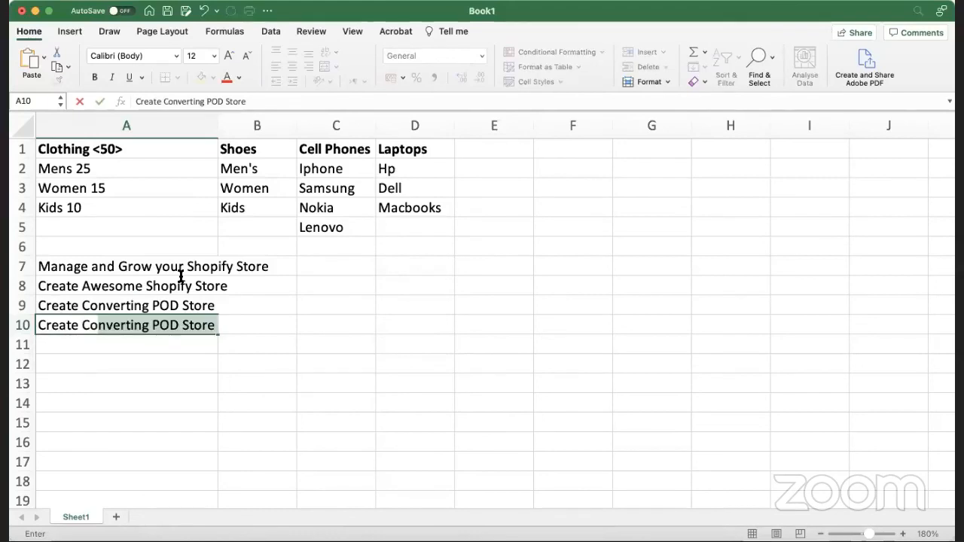
{"action": "type", "text": "rting "}
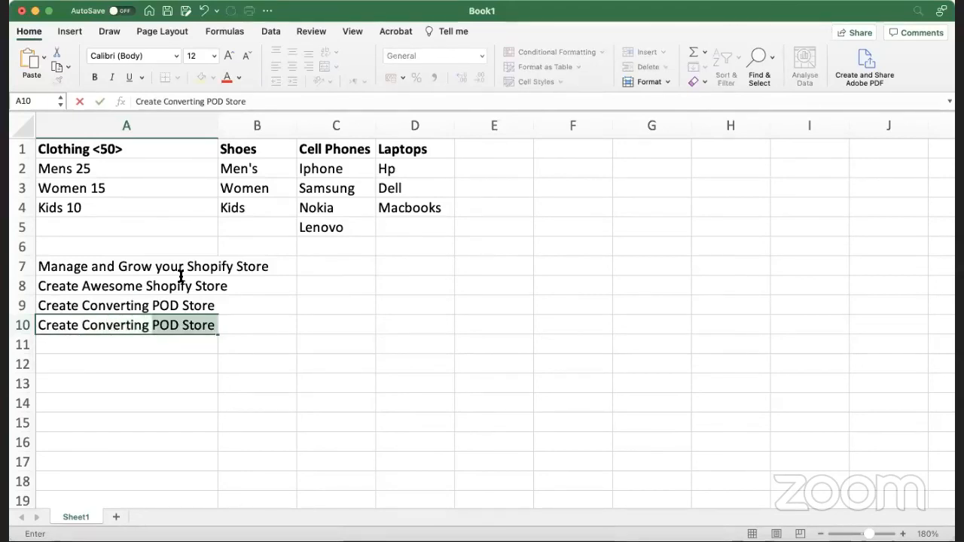
{"action": "type", "text": "Dropsh"}
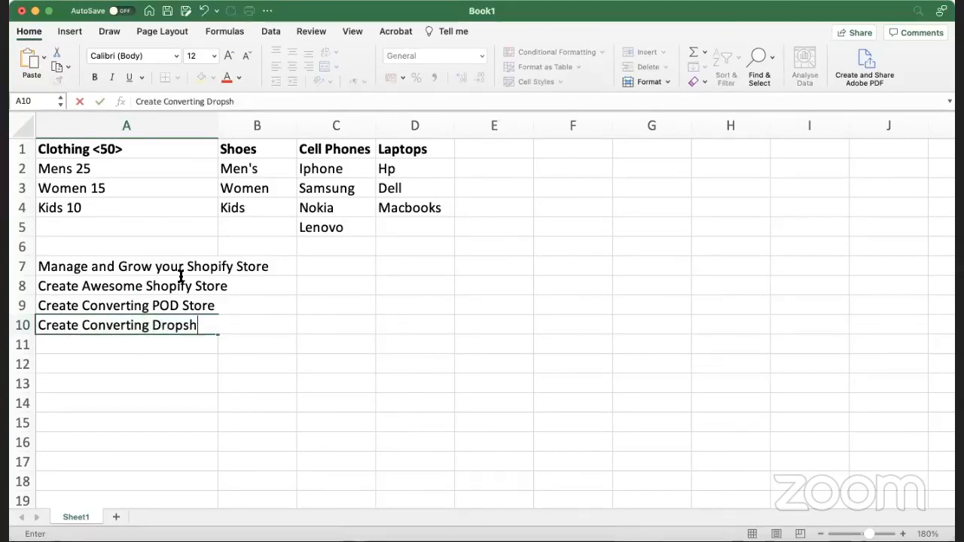
{"action": "type", "text": "ipping store"}
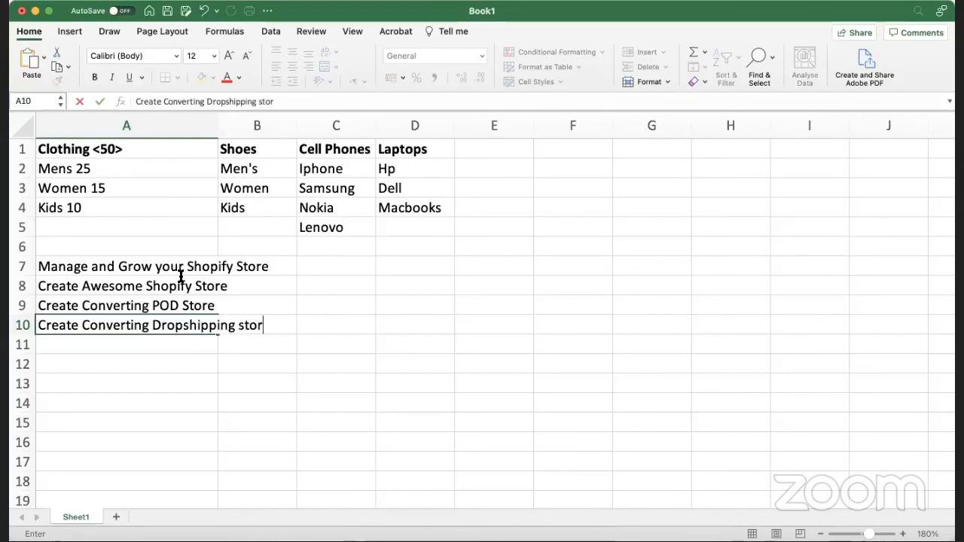
{"action": "key", "text": "Return"}
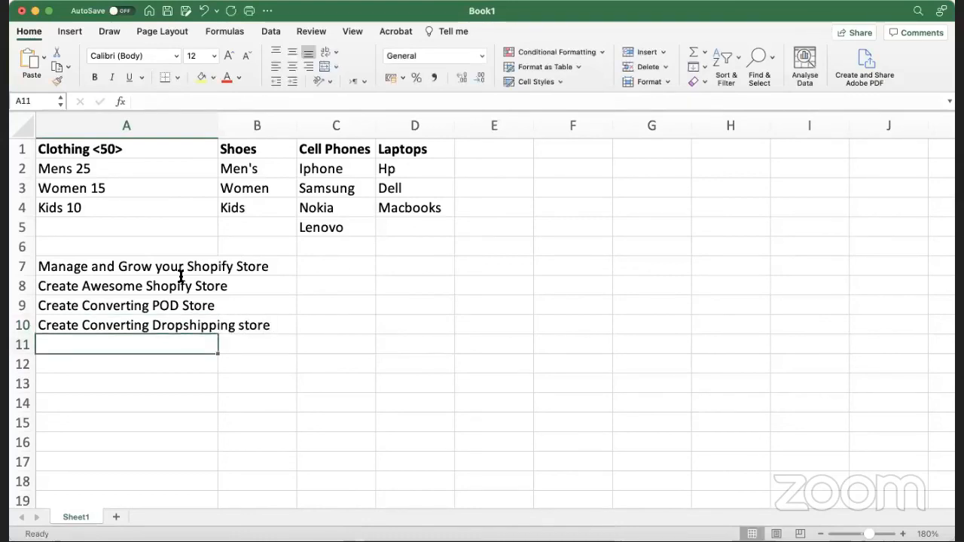
Add "Market Ecommerce Store with Facebook Ads" to the service list in cell A11.
{"action": "type", "text": "Market "}
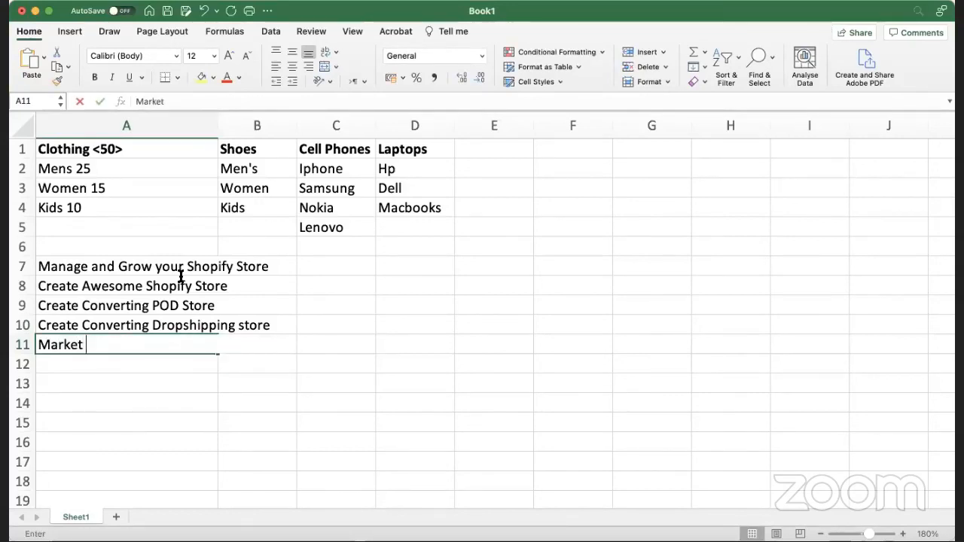
{"action": "type", "text": "Ecommerce Store with"}
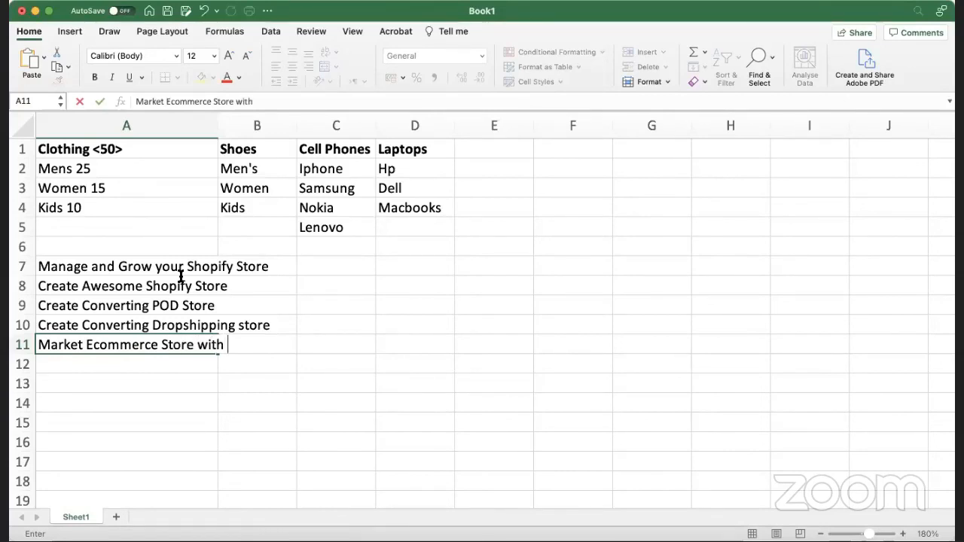
{"action": "key", "text": "BackSpace"}
{"action": "type", "text": "Facebook"}
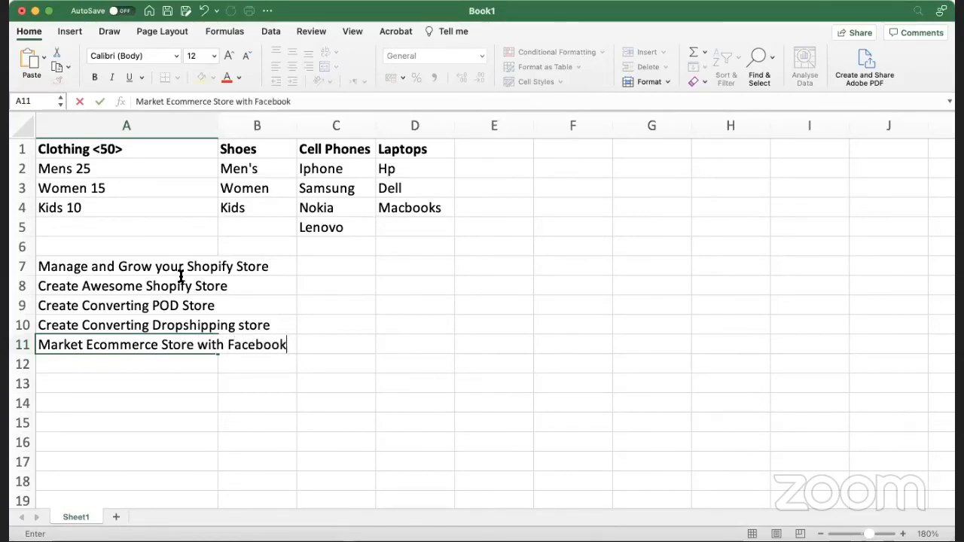
{"action": "type", "text": " Ads"}
{"action": "key", "text": "Return"}
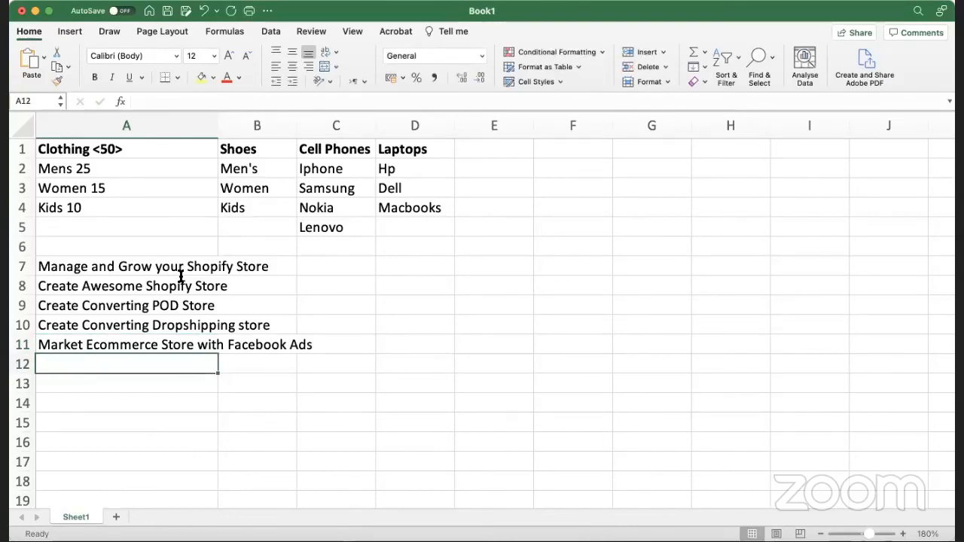
Add "Setup facebook pixel on your shopify store" to the service list in cell A12.
{"action": "type", "text": "I w"}
{"action": "key", "text": "BackSpace"}
{"action": "key", "text": "BackSpace"}
{"action": "key", "text": "BackSpace"}
{"action": "type", "text": "Setup "}
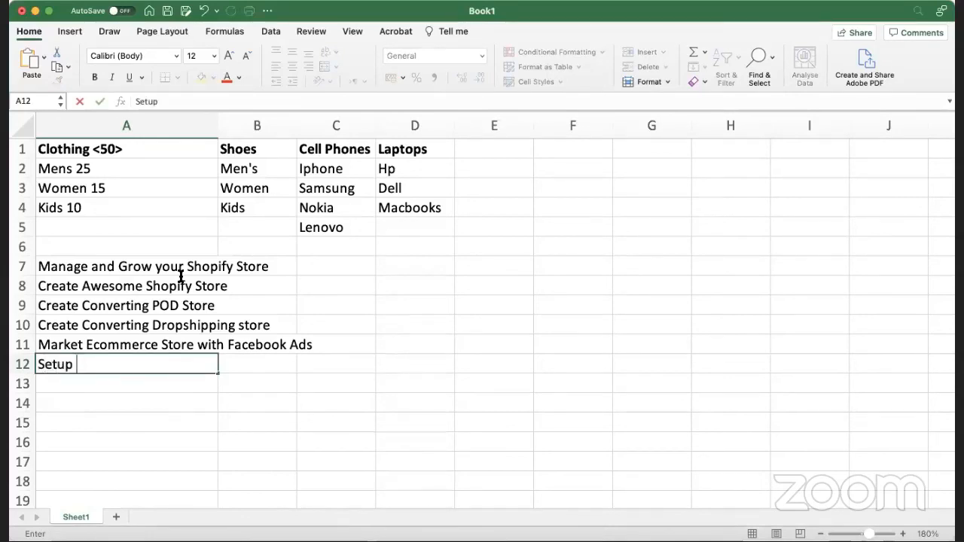
{"action": "type", "text": "facebook"}
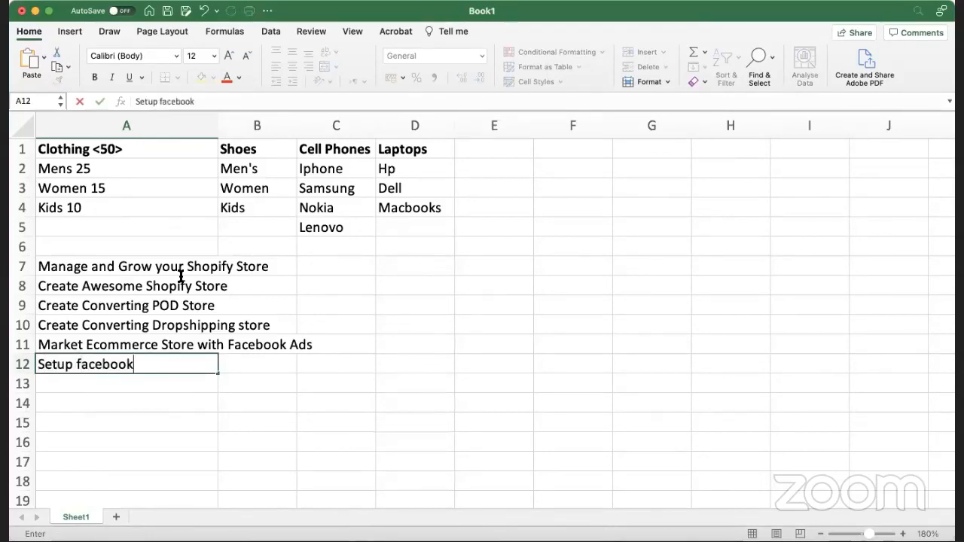
{"action": "type", "text": " poixed"}
{"action": "key", "text": "BackSpace"}
{"action": "key", "text": "BackSpace"}
{"action": "key", "text": "BackSpace"}
{"action": "key", "text": "BackSpace"}
{"action": "key", "text": "BackSpace"}
{"action": "type", "text": "ixedl"}
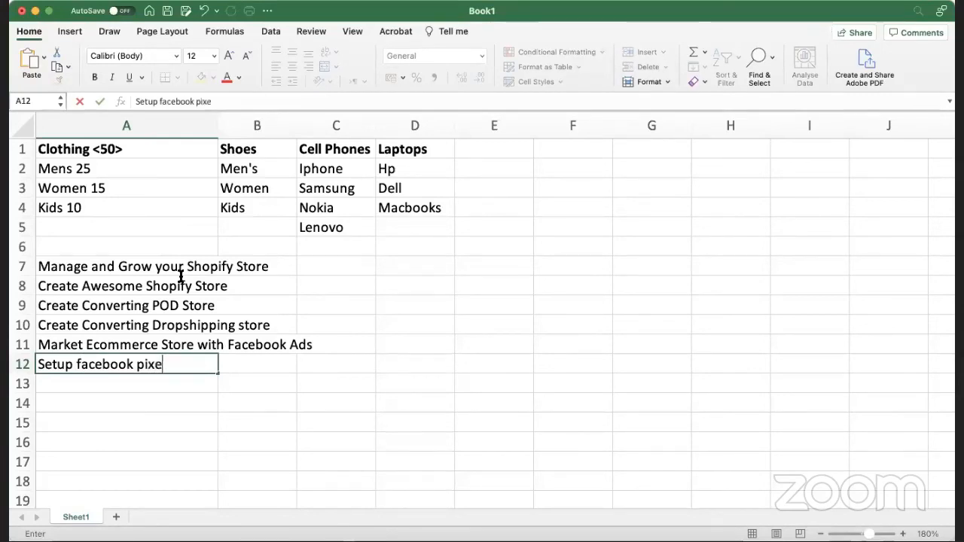
{"action": "key", "text": "BackSpace"}
{"action": "key", "text": "BackSpace"}
{"action": "type", "text": "l on your sho"}
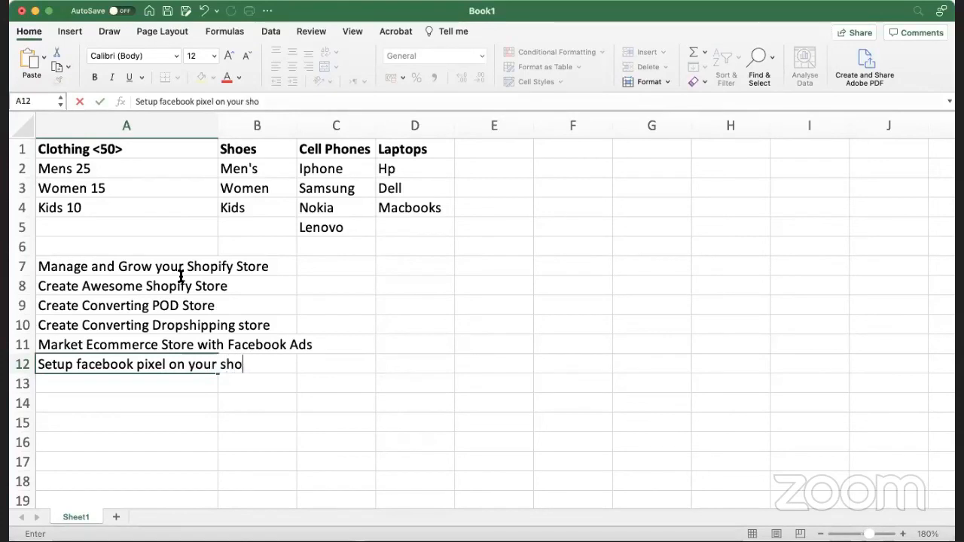
{"action": "type", "text": "pify store"}
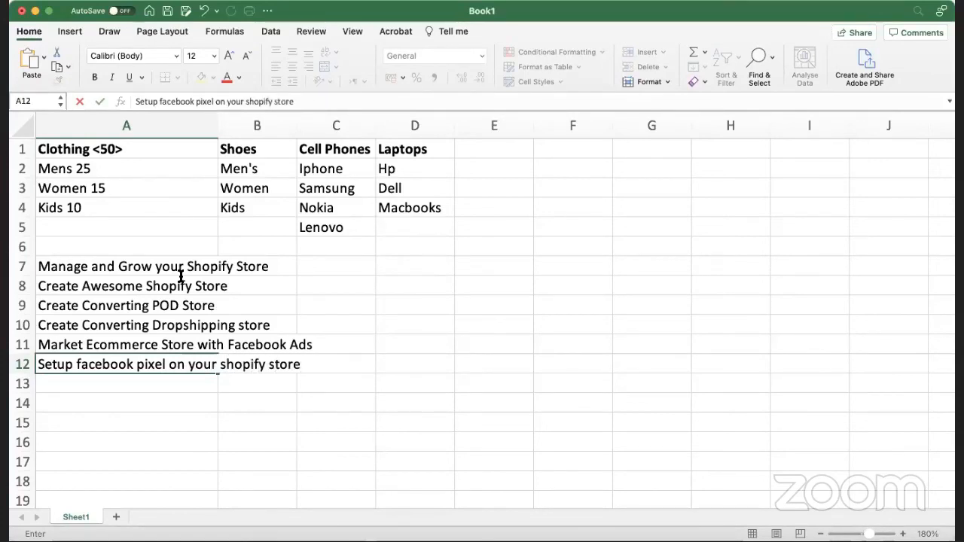
{"action": "key", "text": "Return"}
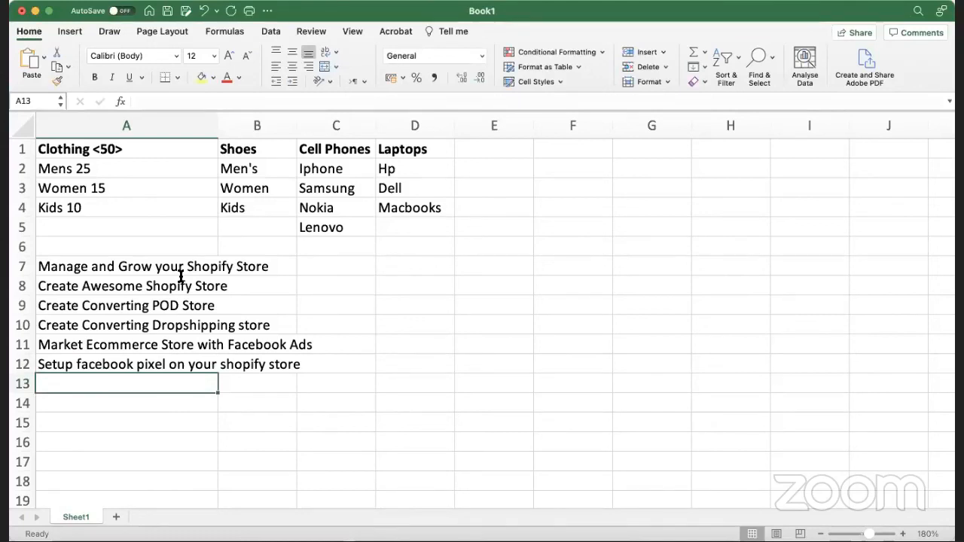
Add "Upload Shopify Products" to the service list in cell A13.
{"action": "type", "text": "Upload Shopo"}
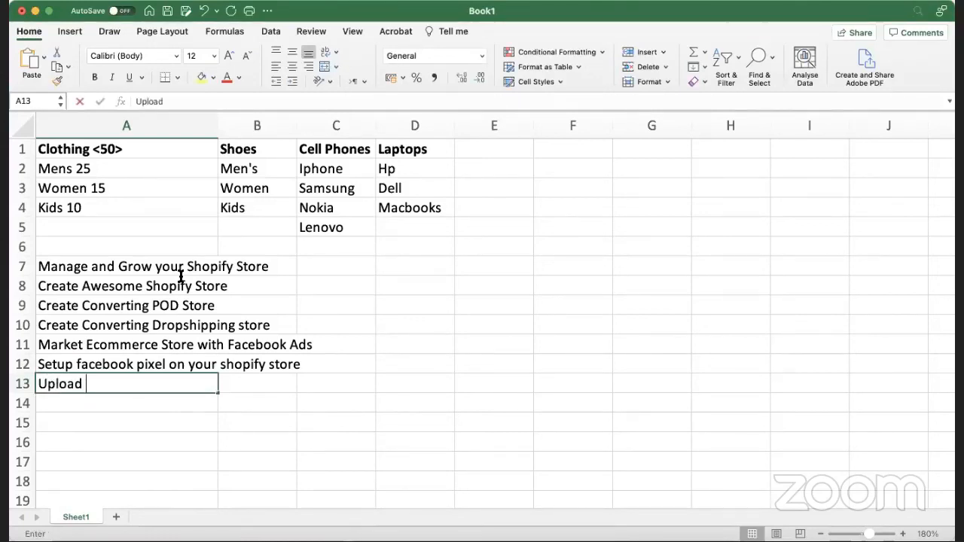
{"action": "key", "text": "BackSpace"}
{"action": "type", "text": "ify"}
{"action": "key", "text": "BackSpace"}
{"action": "key", "text": "BackSpace"}
{"action": "key", "text": "BackSpace"}
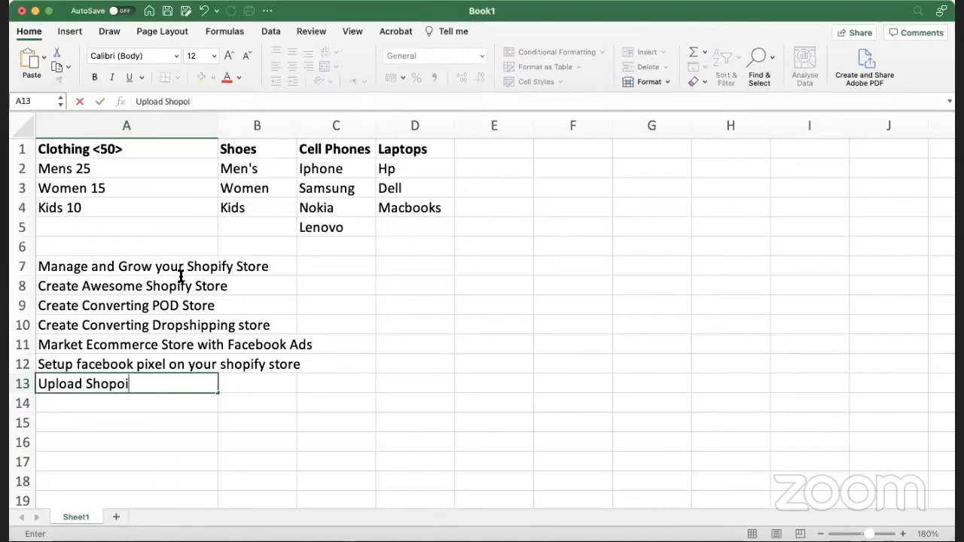
{"action": "type", "text": "ify Products"}
{"action": "key", "text": "Return"}
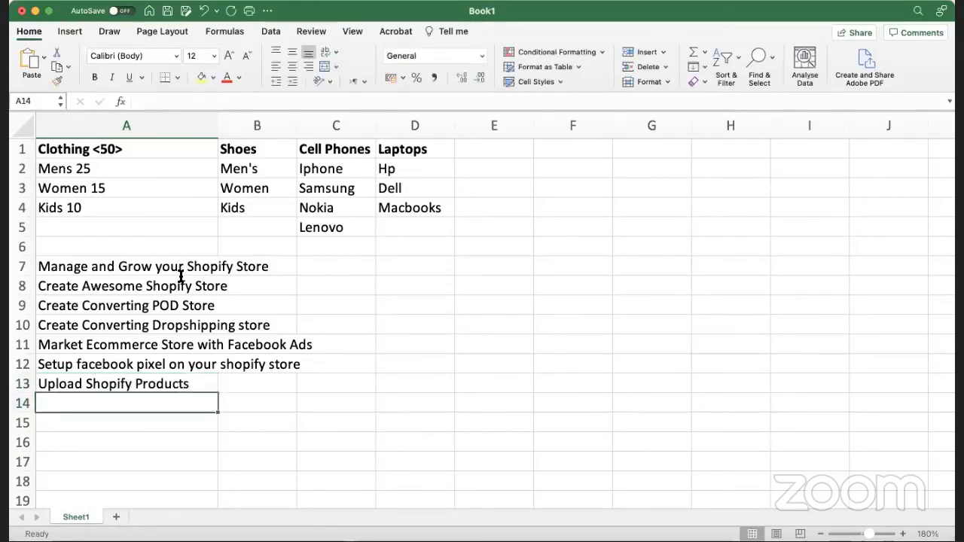
Enter "I will do onpage seo optimization for your shopify store" in cell A14 and briefly highlight the service list A7:A14.
{"action": "type", "text": "I will do onpage seo optimization for your shopify store"}
{"action": "key", "text": "Return"}
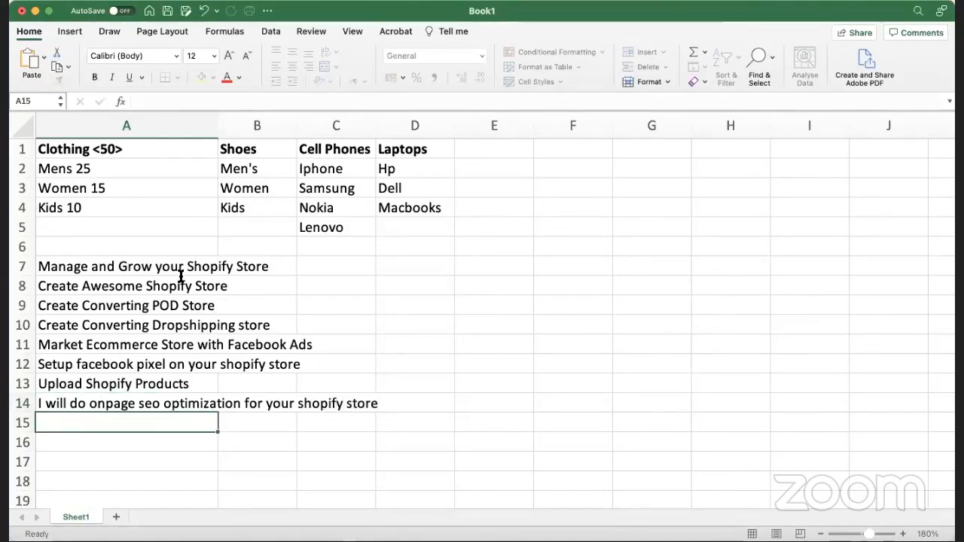
{"action": "left_click_drag", "start_coordinate": [124, 267], "coordinate": [121, 405]}
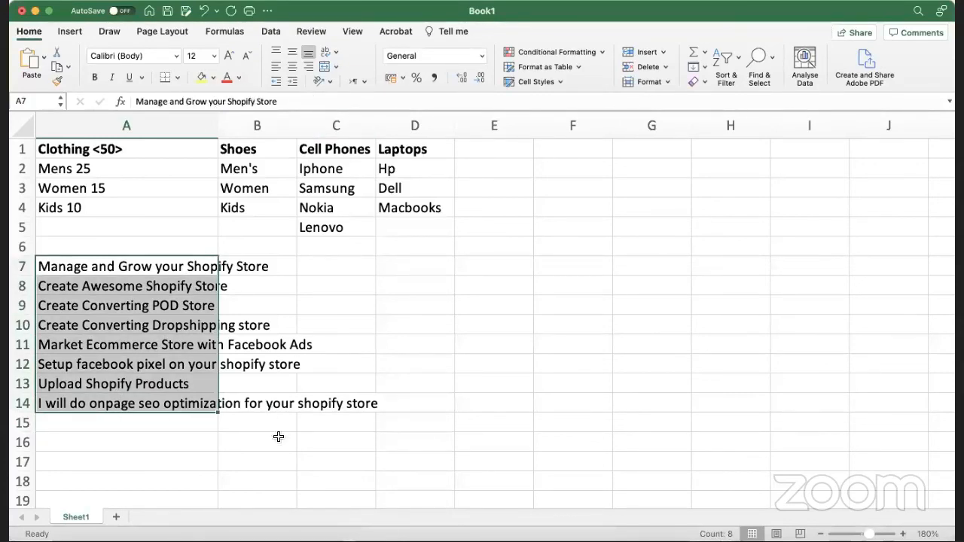
{"action": "left_click", "coordinate": [300, 458]}
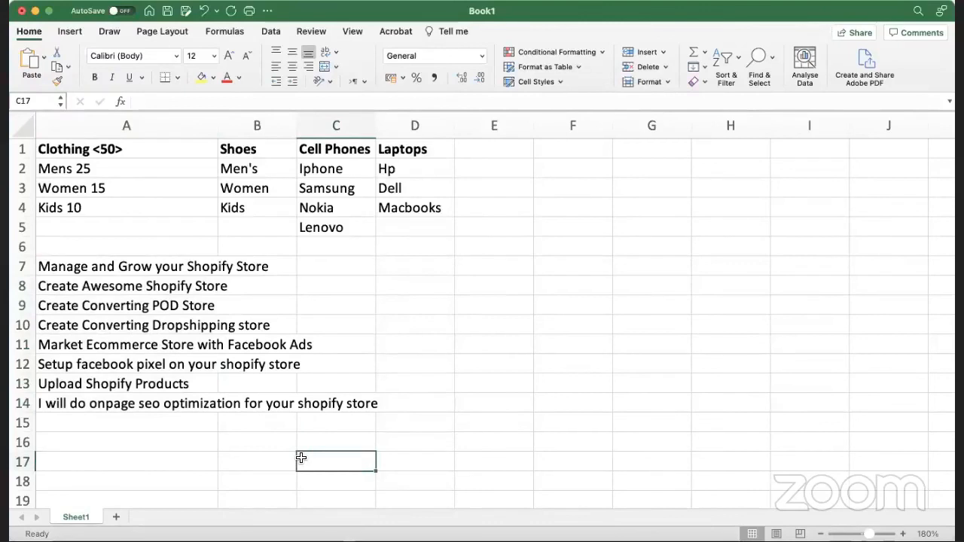
Add "Shopify Speed Optimization" to the service list in cell A15.
{"action": "left_click", "coordinate": [109, 423]}
{"action": "type", "text": "Shopi"}
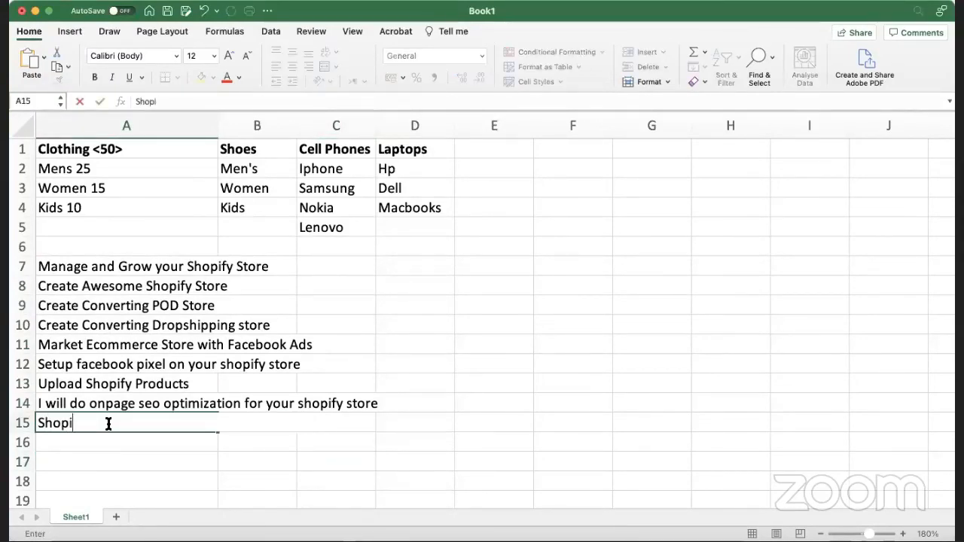
{"action": "type", "text": "fy Speed Optimization"}
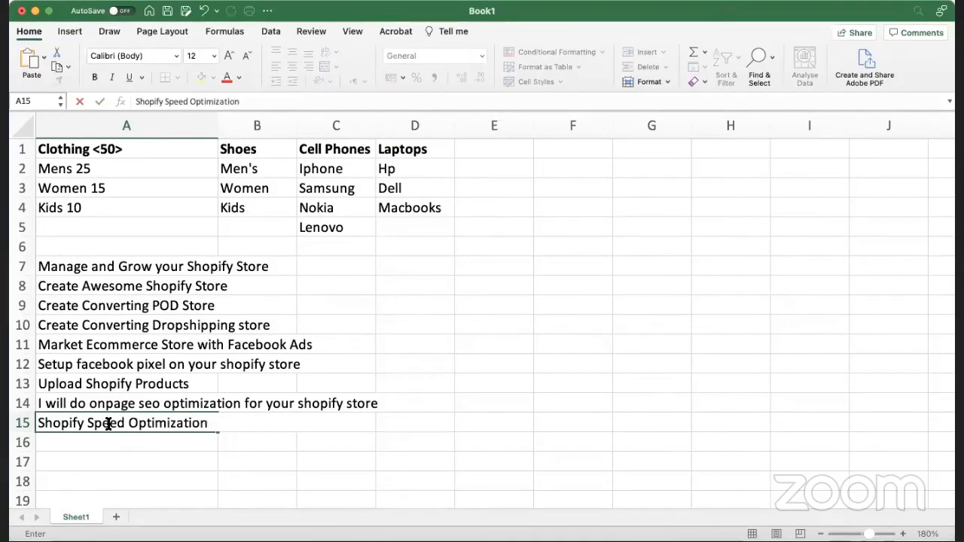
{"action": "key", "text": "Return"}
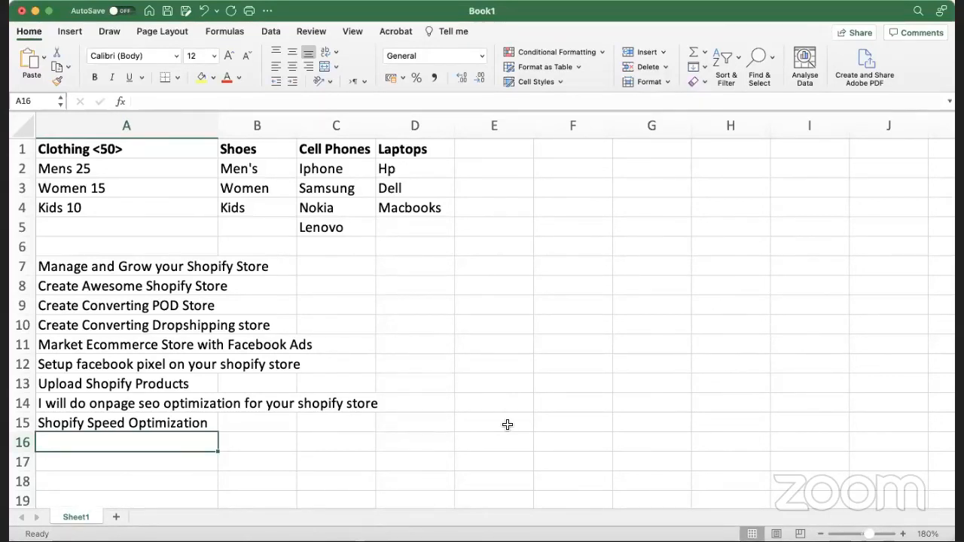
Enter the product idea "Kits" in cell F6, replacing the mistyped first word before committing it.
{"action": "left_click", "coordinate": [562, 247]}
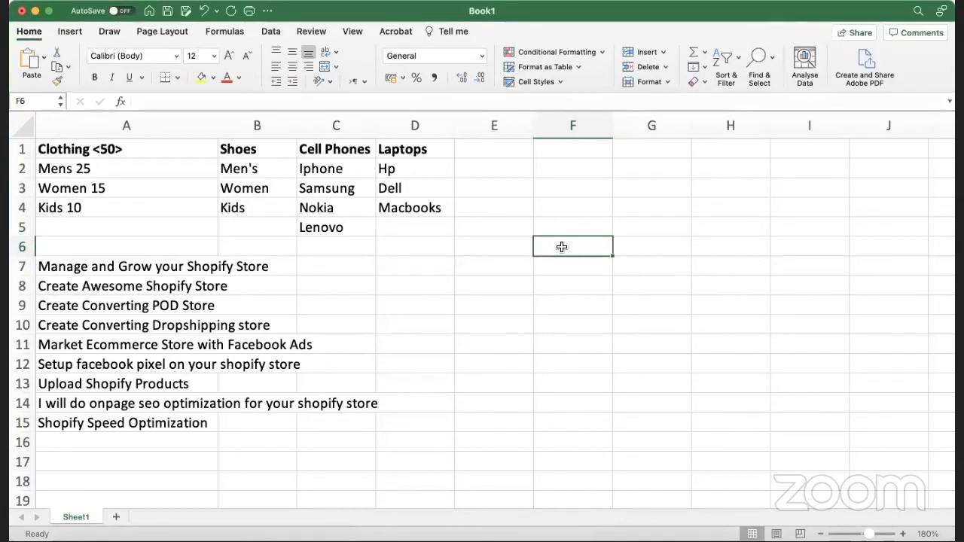
{"action": "type", "text": "Sports"}
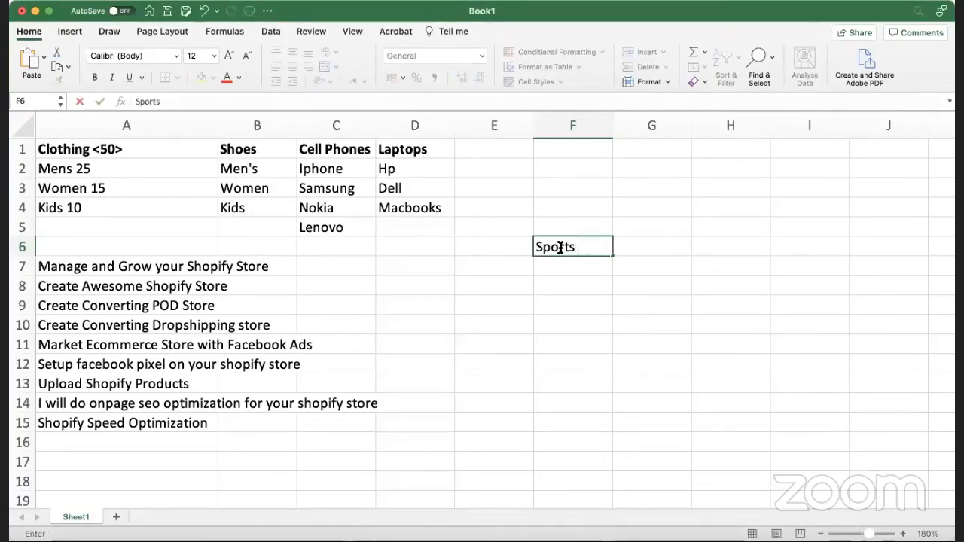
{"action": "key", "text": "BackSpace"}
{"action": "key", "text": "BackSpace"}
{"action": "key", "text": "BackSpace"}
{"action": "key", "text": "BackSpace"}
{"action": "key", "text": "BackSpace"}
{"action": "key", "text": "BackSpace"}
{"action": "key", "text": "BackSpace"}
{"action": "type", "text": "Kits"}
{"action": "key", "text": "Return"}
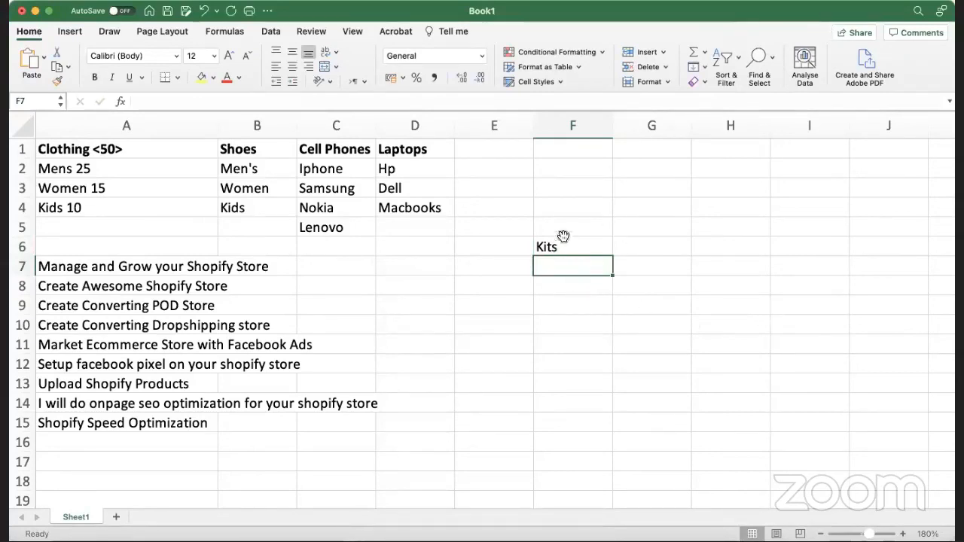
{"action": "left_click_drag", "start_coordinate": [559, 211], "coordinate": [557, 343]}
{"action": "left_click", "coordinate": [557, 343]}
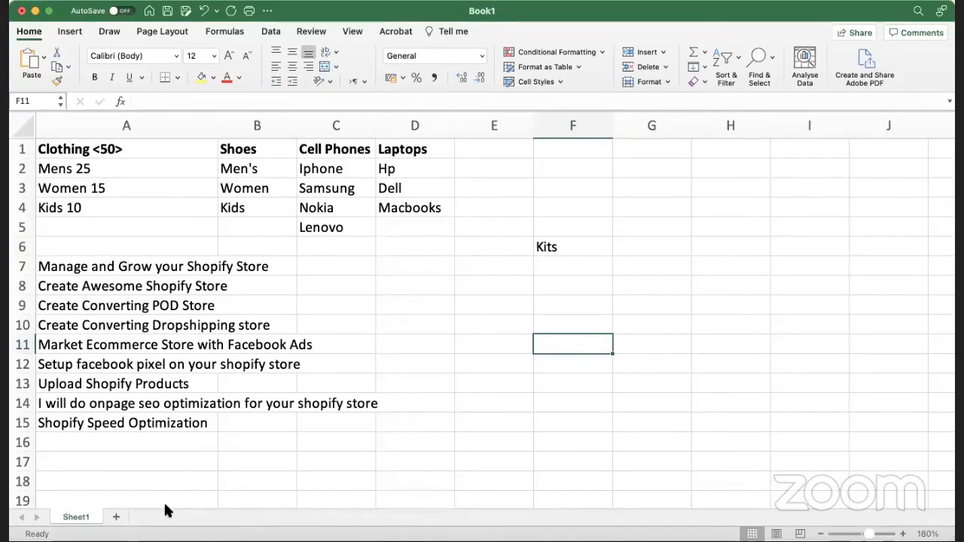
{"action": "left_click", "coordinate": [572, 252]}
{"action": "left_click_drag", "start_coordinate": [572, 207], "coordinate": [551, 384]}
{"action": "left_click", "coordinate": [551, 384]}
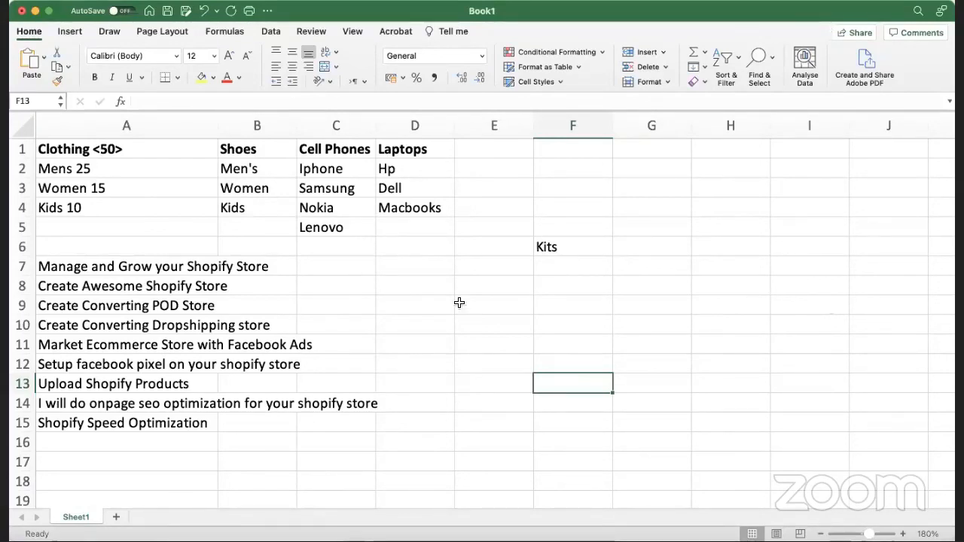
List the custom product examples "Custom Mugs", "Custom Tshirts" and "Custom Keychains" in cells E8 to E10.
{"action": "left_click", "coordinate": [508, 286]}
{"action": "type", "text": "Cus"}
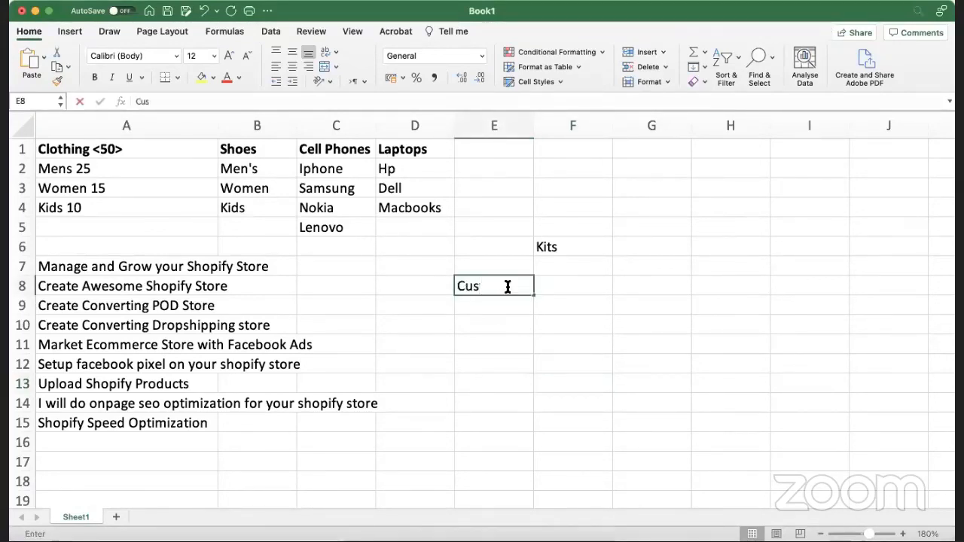
{"action": "type", "text": "tom Mugs"}
{"action": "key", "text": "Return"}
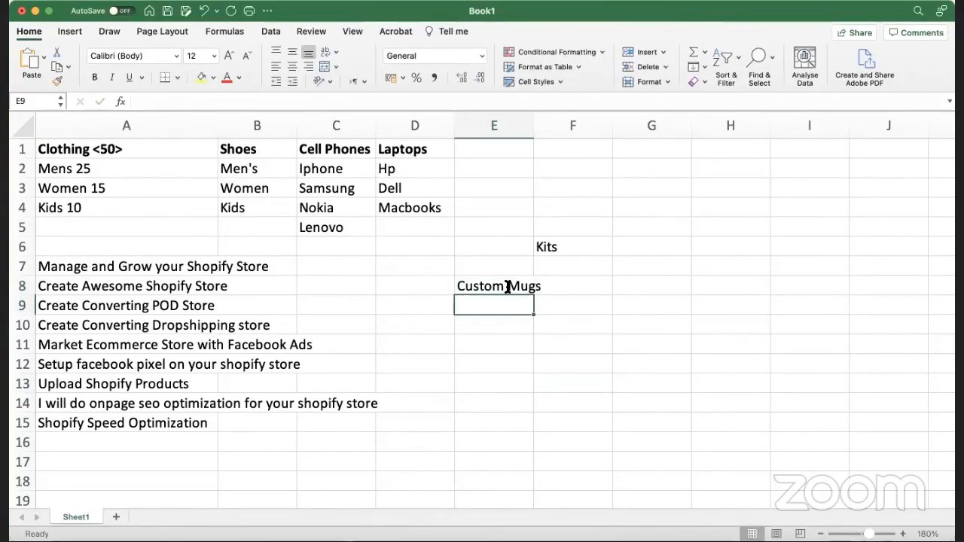
{"action": "type", "text": "Custom "}
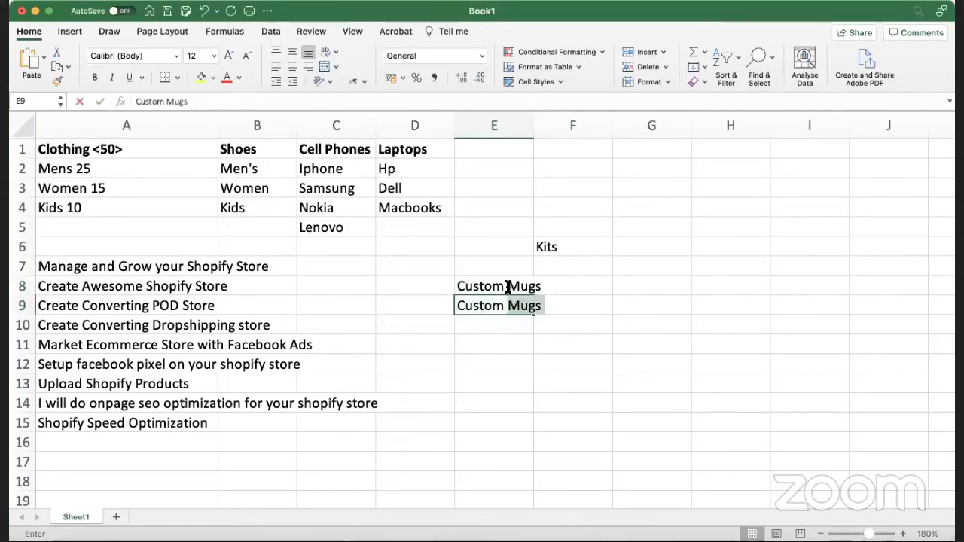
{"action": "type", "text": "Tshirts"}
{"action": "key", "text": "Return"}
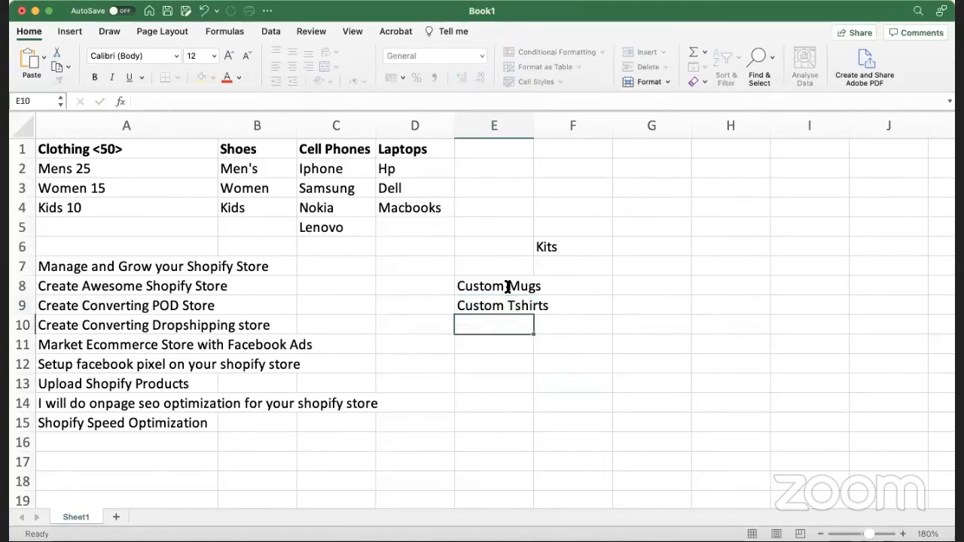
{"action": "type", "text": "Custom "}
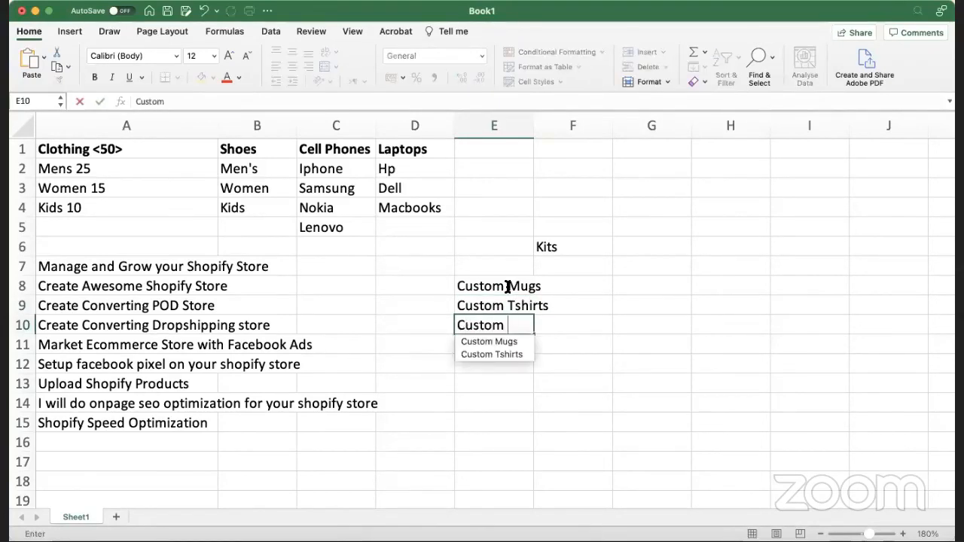
{"action": "type", "text": "Keychains"}
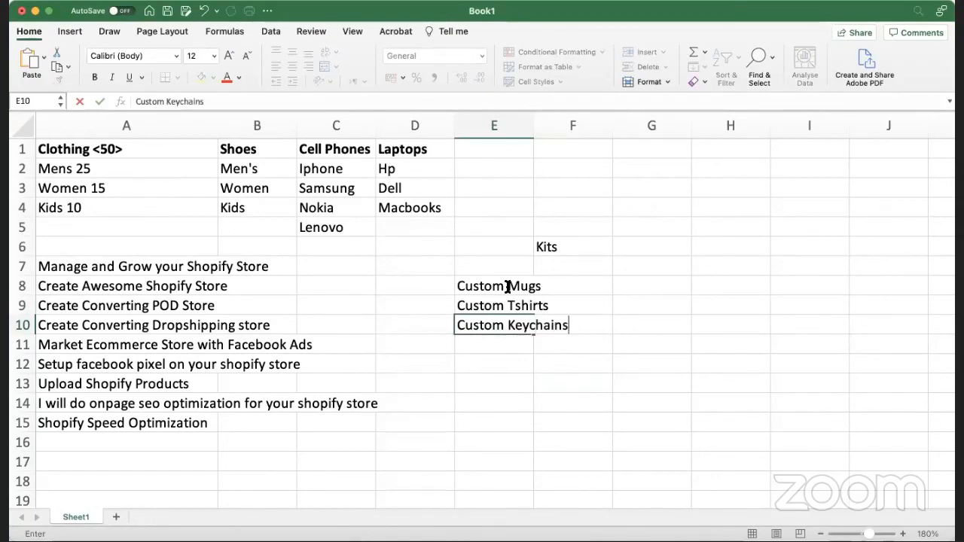
{"action": "key", "text": "Return"}
Enter "Print on Demand" in cell E13, leaving two blank rows beneath the custom product examples.
{"action": "key", "text": "Return"}
{"action": "key", "text": "Return"}
{"action": "type", "text": "Print on Demand"}
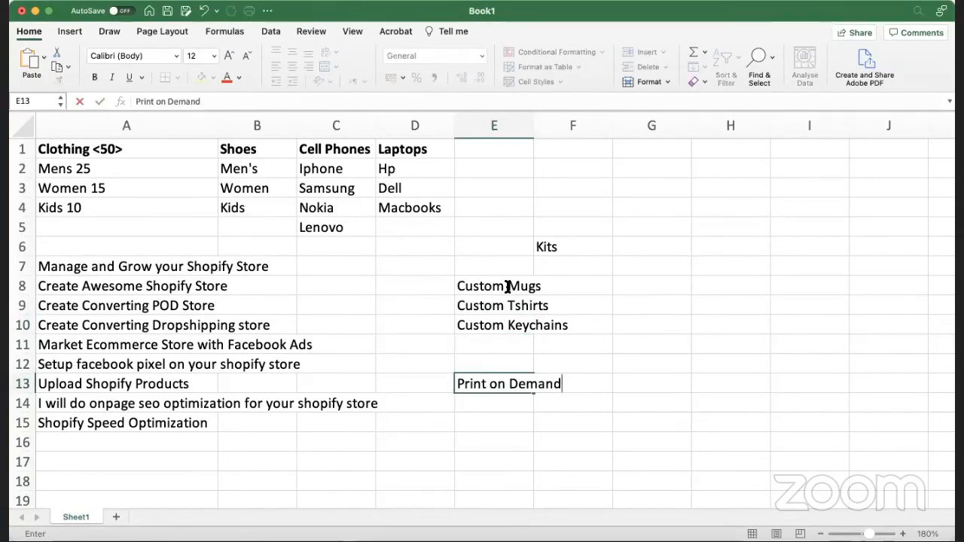
{"action": "left_click", "coordinate": [552, 364]}
{"action": "left_click", "coordinate": [531, 421]}
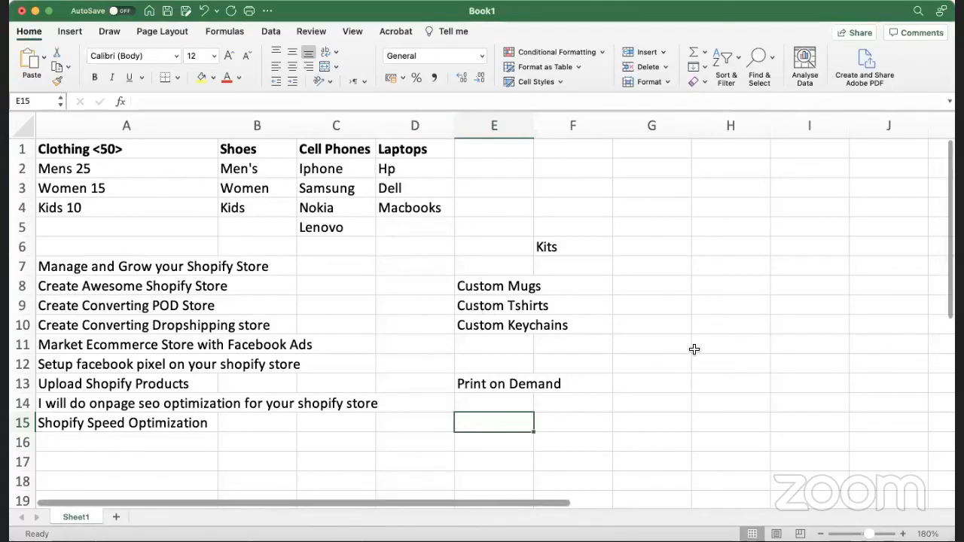
{"action": "left_click", "coordinate": [436, 90]}
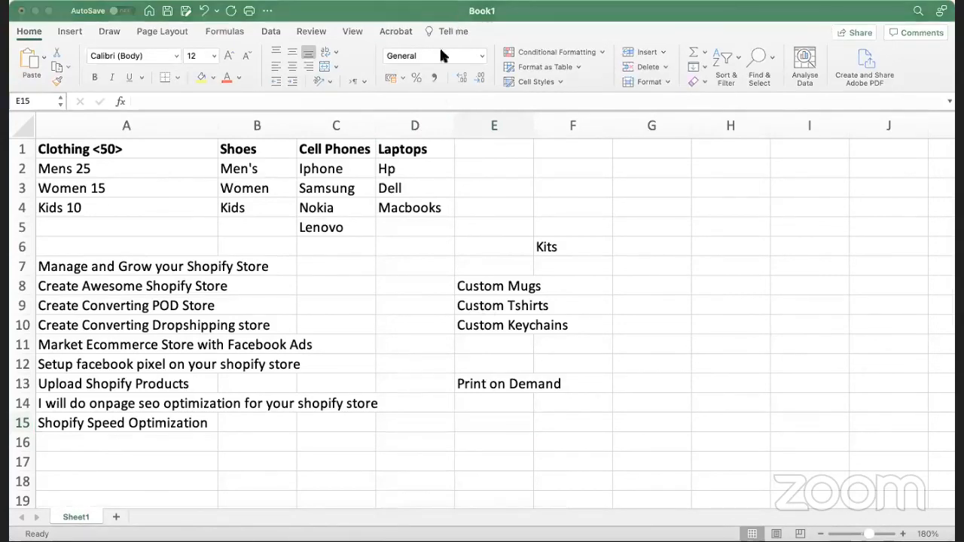